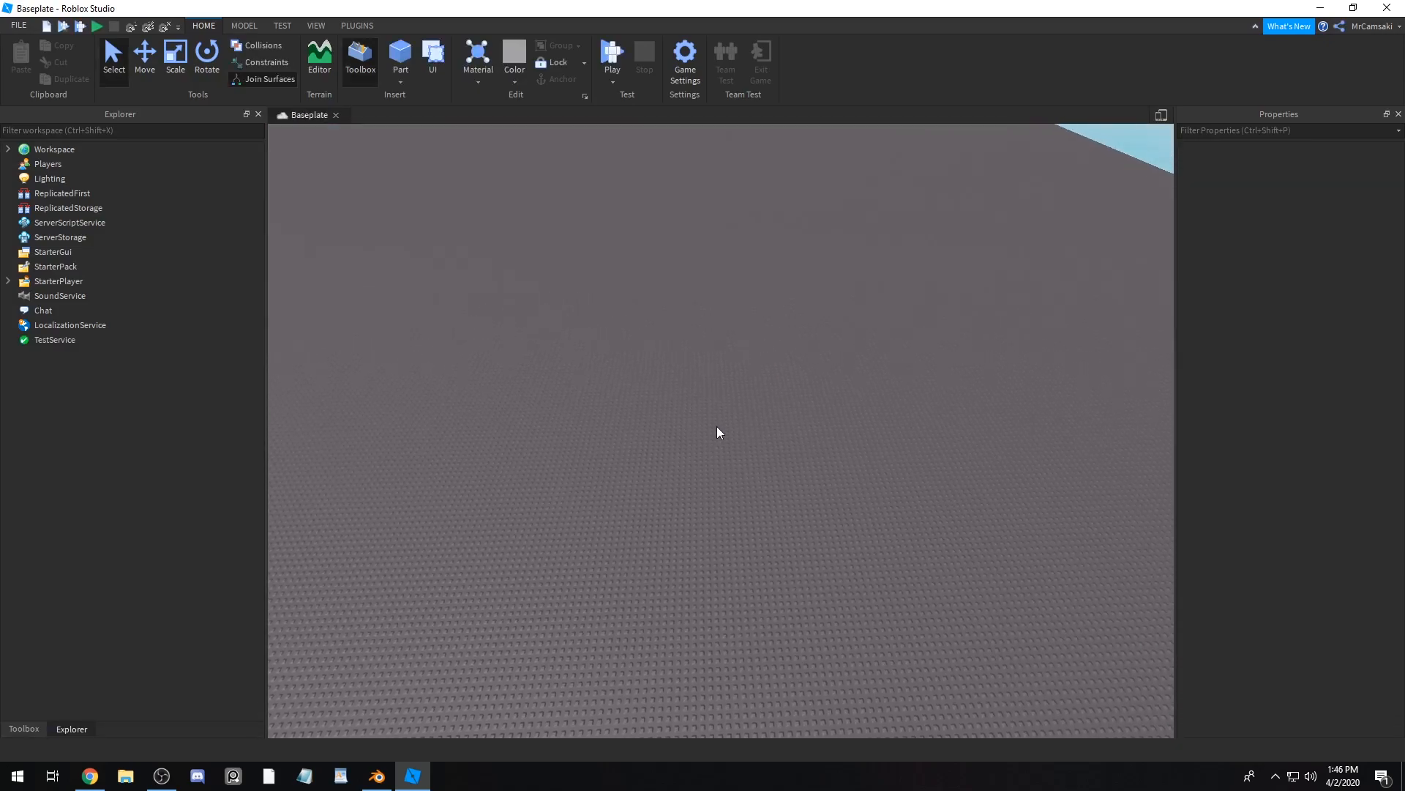
Step: Switch to Chrome, search Google Images for "semi sphere" in a new tab and preview the wireframe half-hemisphere model image
{"action": "scroll", "coordinate": [717, 426], "scroll_direction": "up", "scroll_amount": 5}
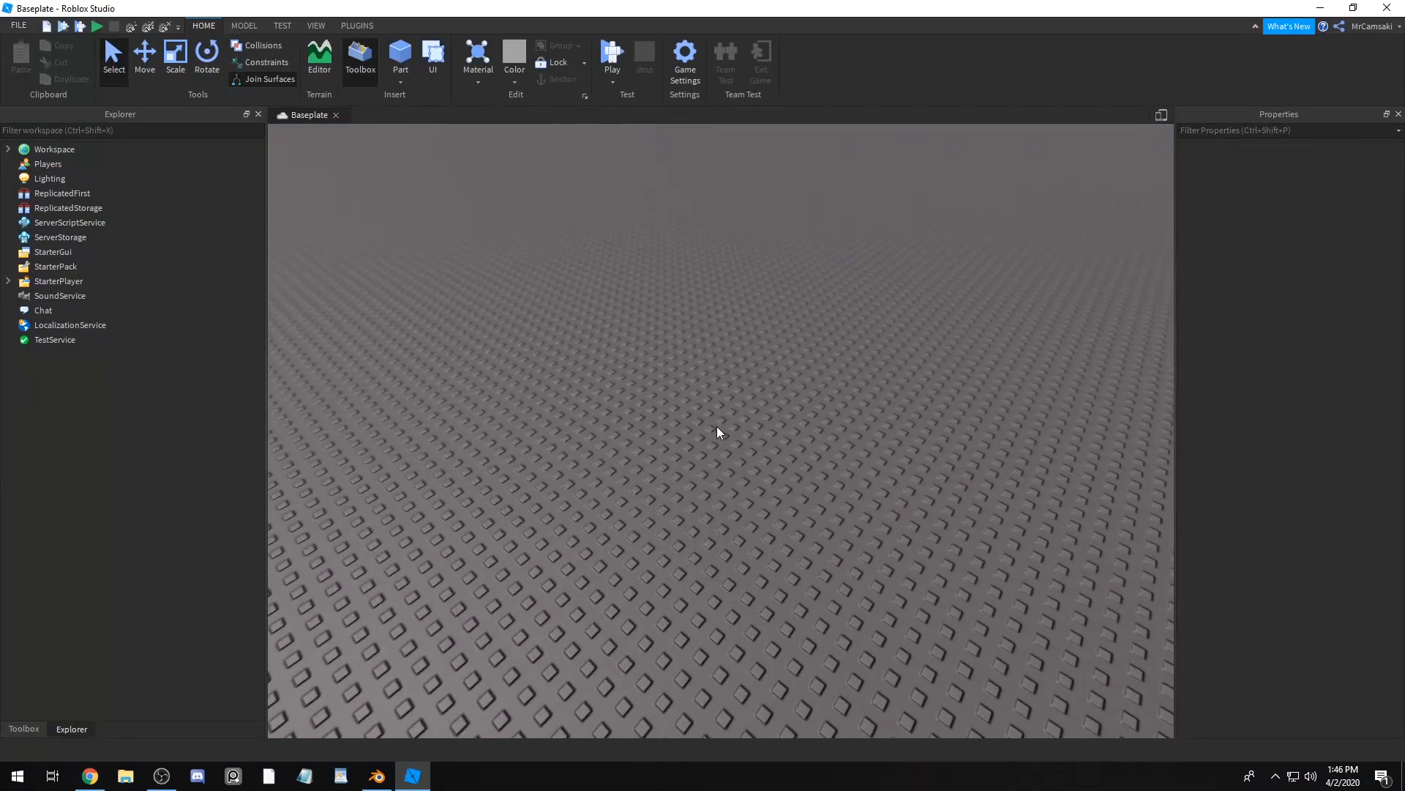
{"action": "key", "text": "alt+Tab"}
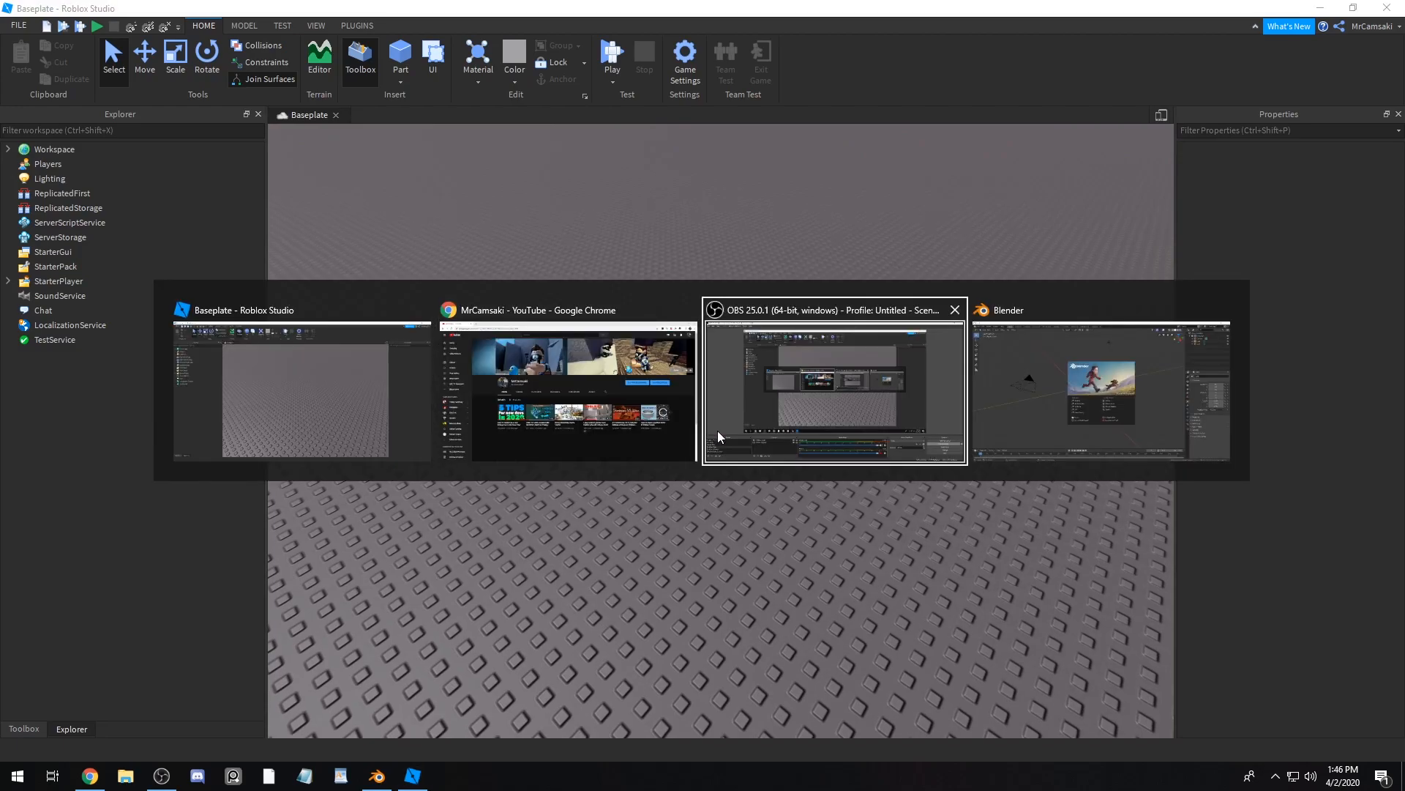
{"action": "left_click", "coordinate": [568, 404]}
{"action": "key", "text": "ctrl+t"}
{"action": "type", "text": "semi"}
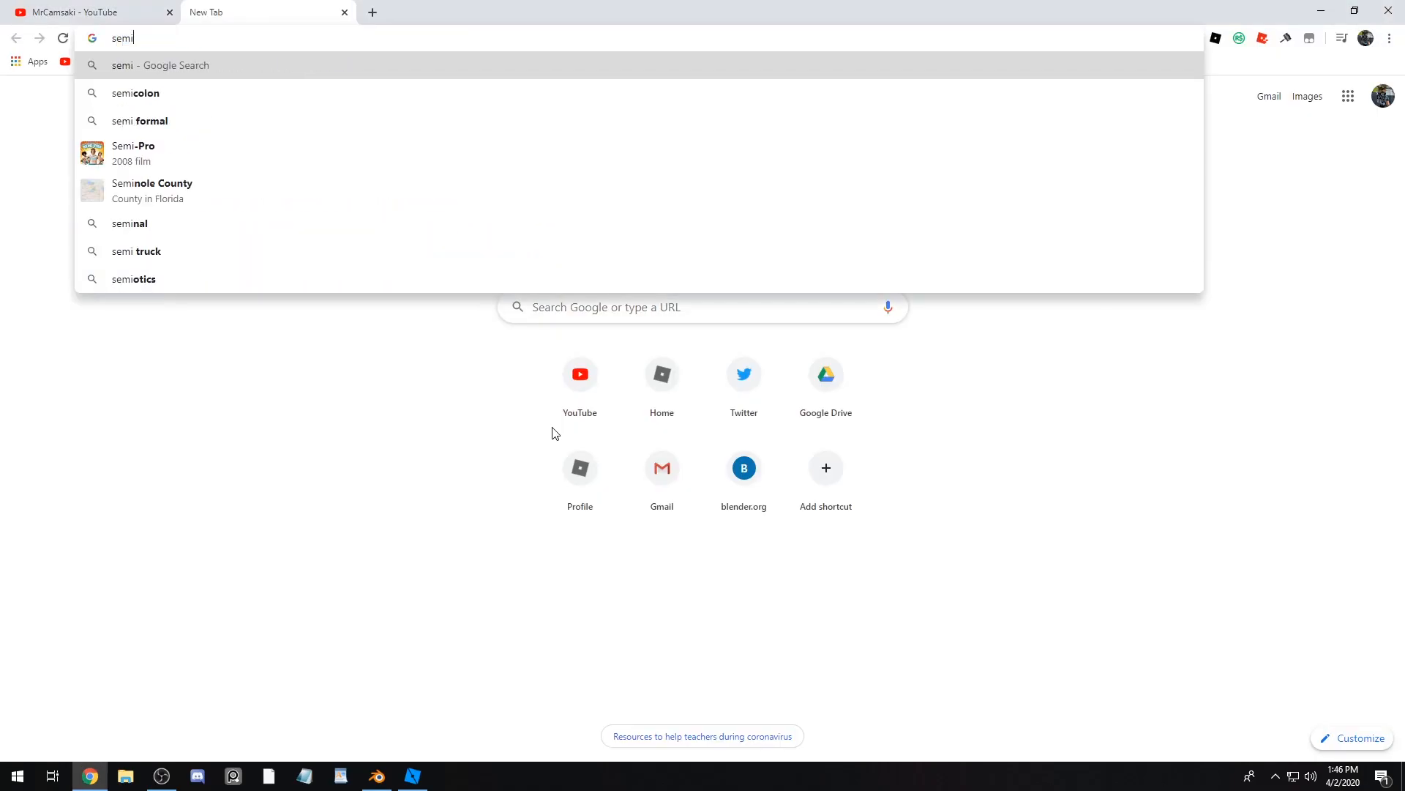
{"action": "type", "text": "sphere"}
{"action": "key", "text": "Return"}
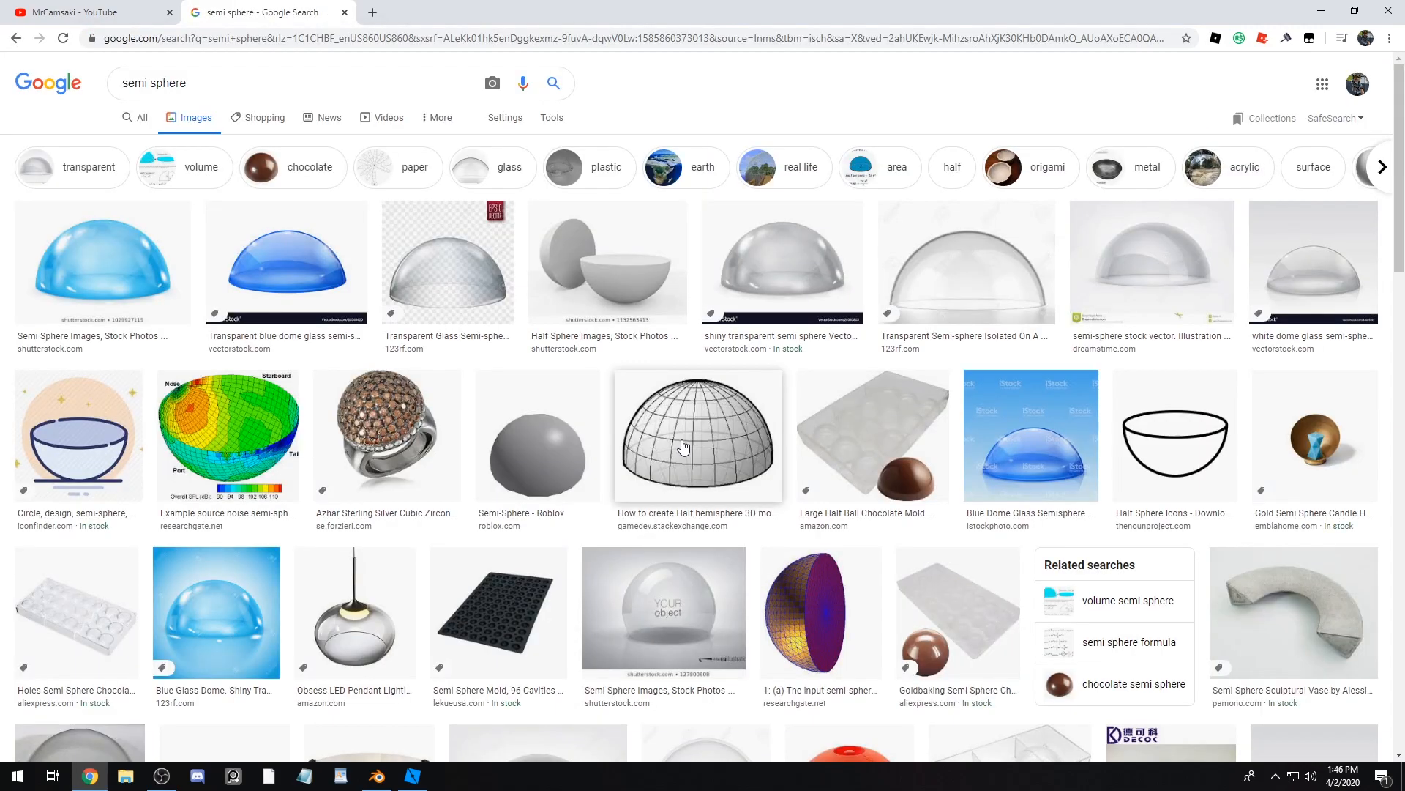
{"action": "left_click", "coordinate": [681, 443]}
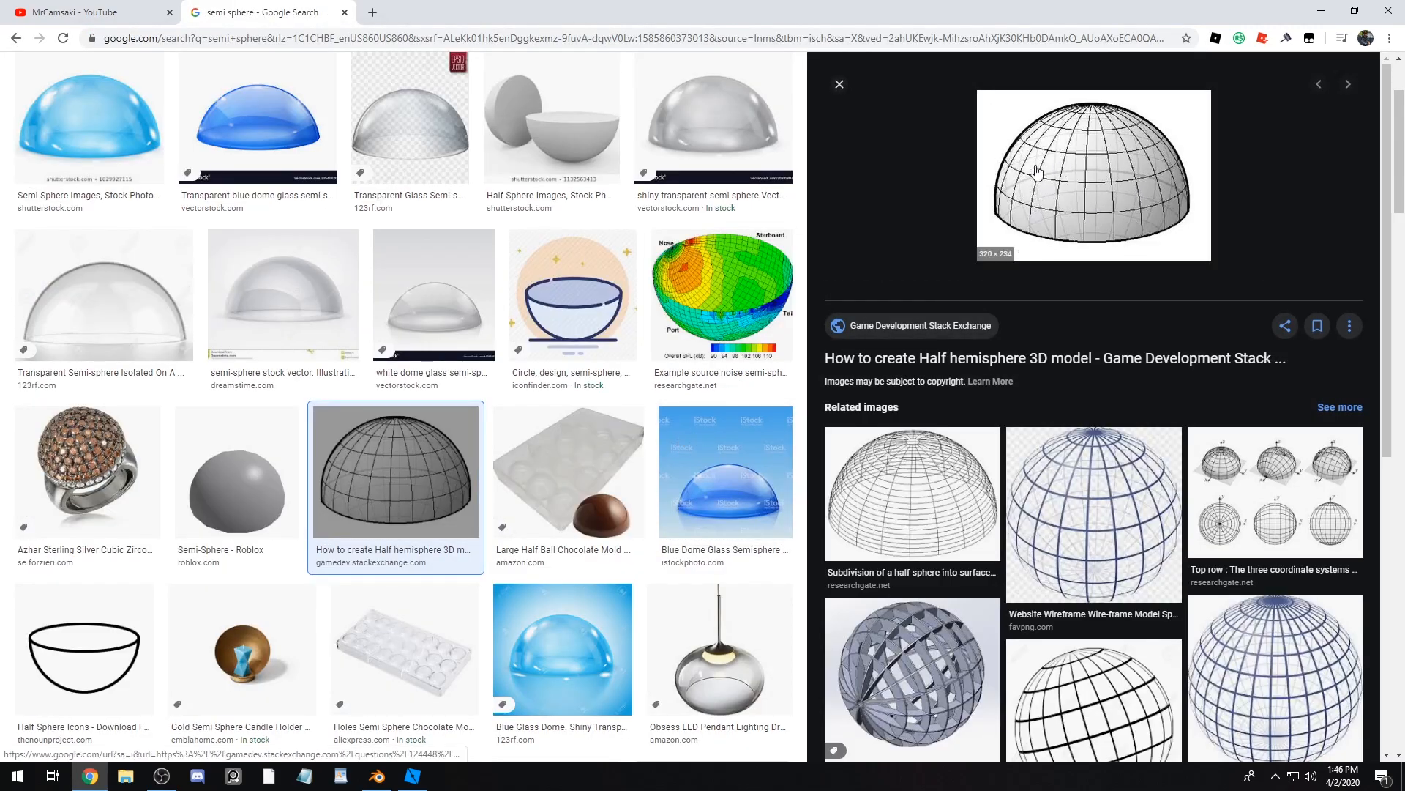
{"action": "scroll", "coordinate": [363, 112], "scroll_direction": "up", "scroll_amount": 3}
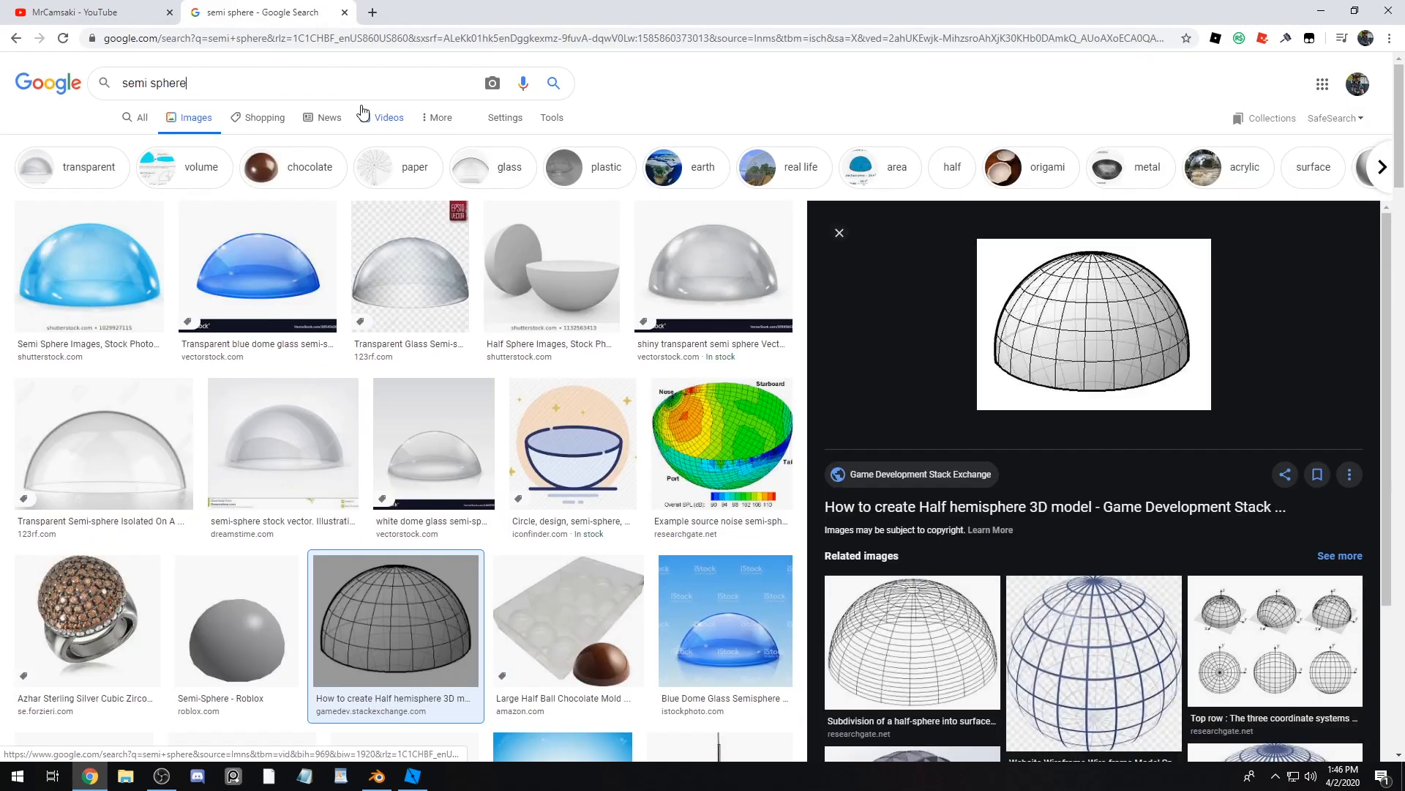
Step: Search Google for "semi sphere vs hemi sphere" and show the general web results instead of images
{"action": "key", "text": "ctrl+a"}
{"action": "key", "text": "BackSpace"}
{"action": "type", "text": "semi sphere vs "}
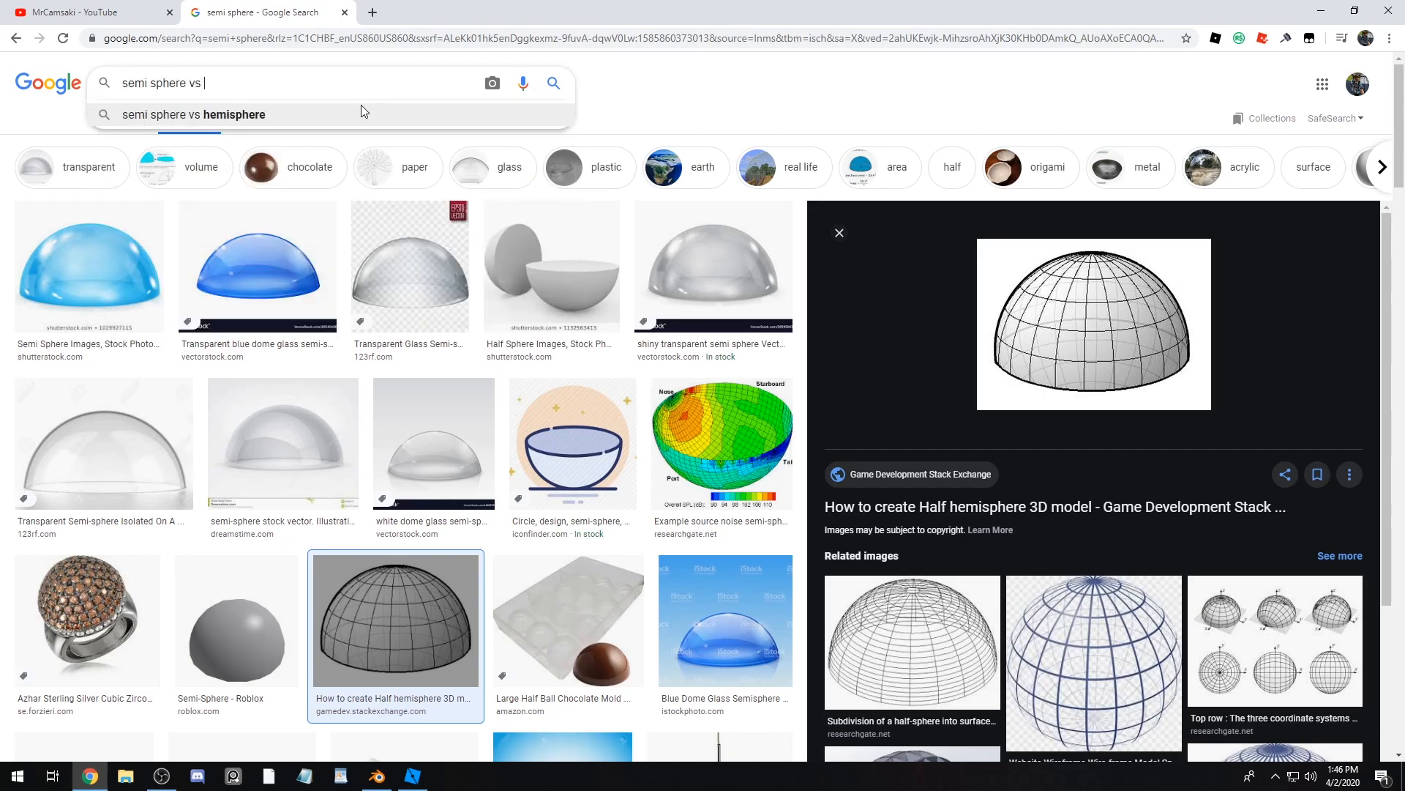
{"action": "type", "text": "hemi sp"}
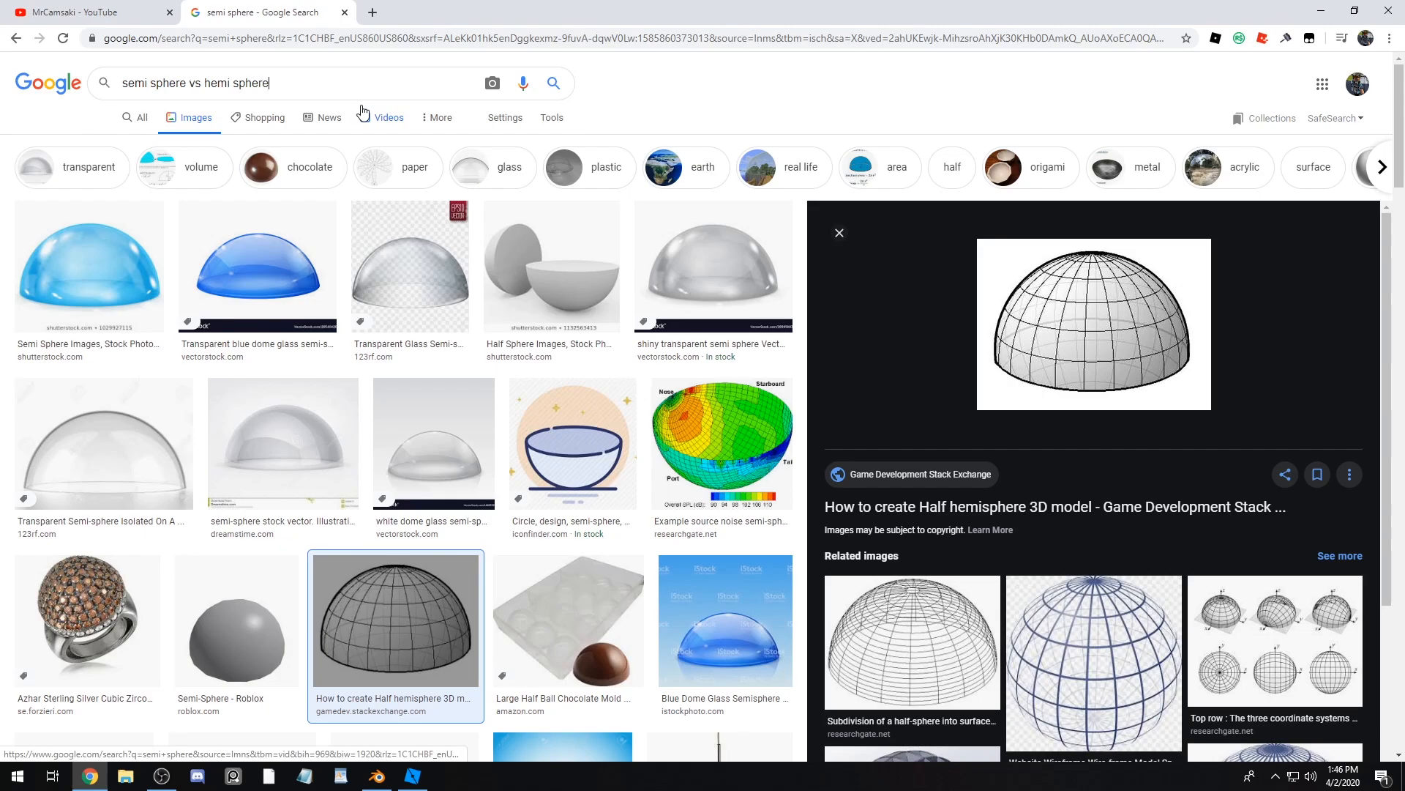
{"action": "type", "text": "here"}
{"action": "key", "text": "Return"}
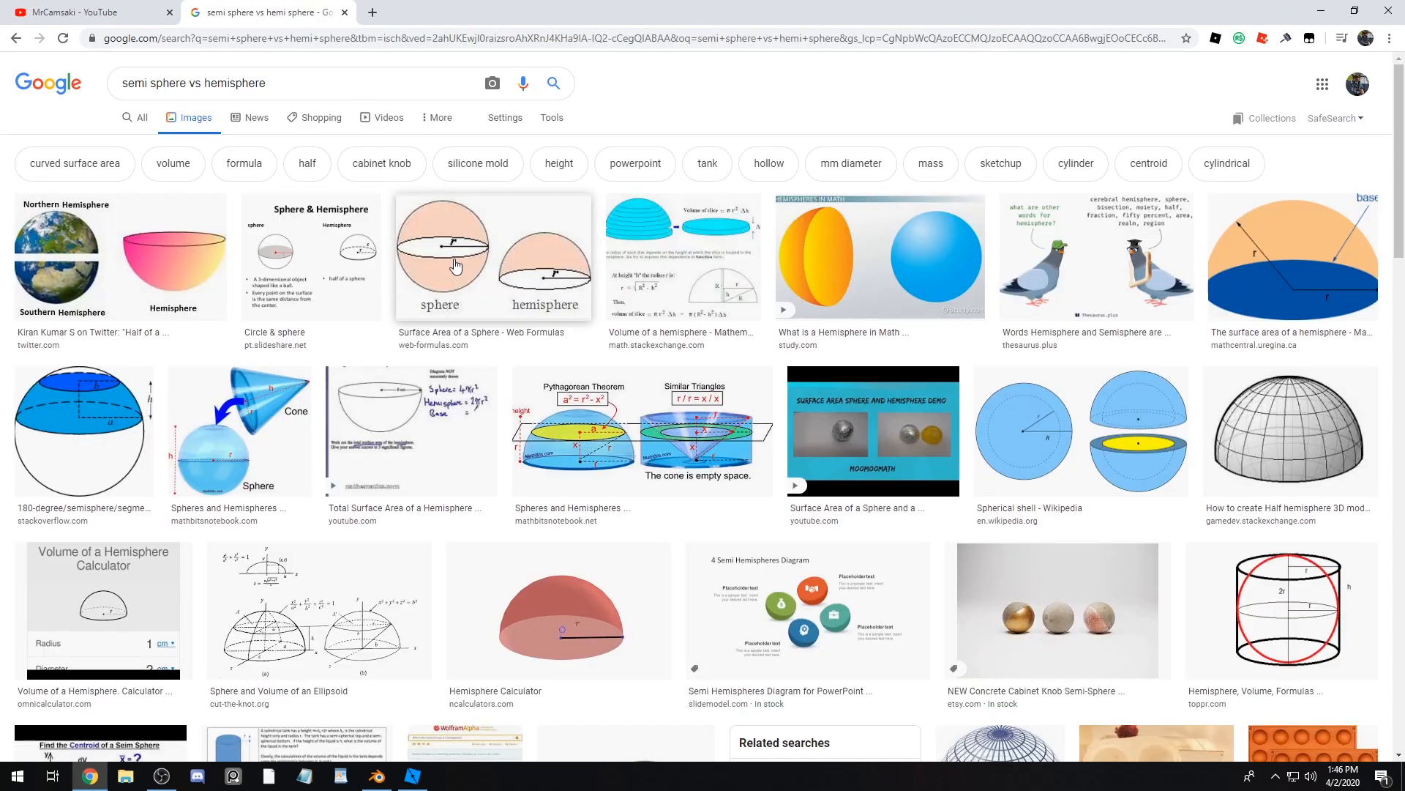
{"action": "left_click", "coordinate": [139, 122]}
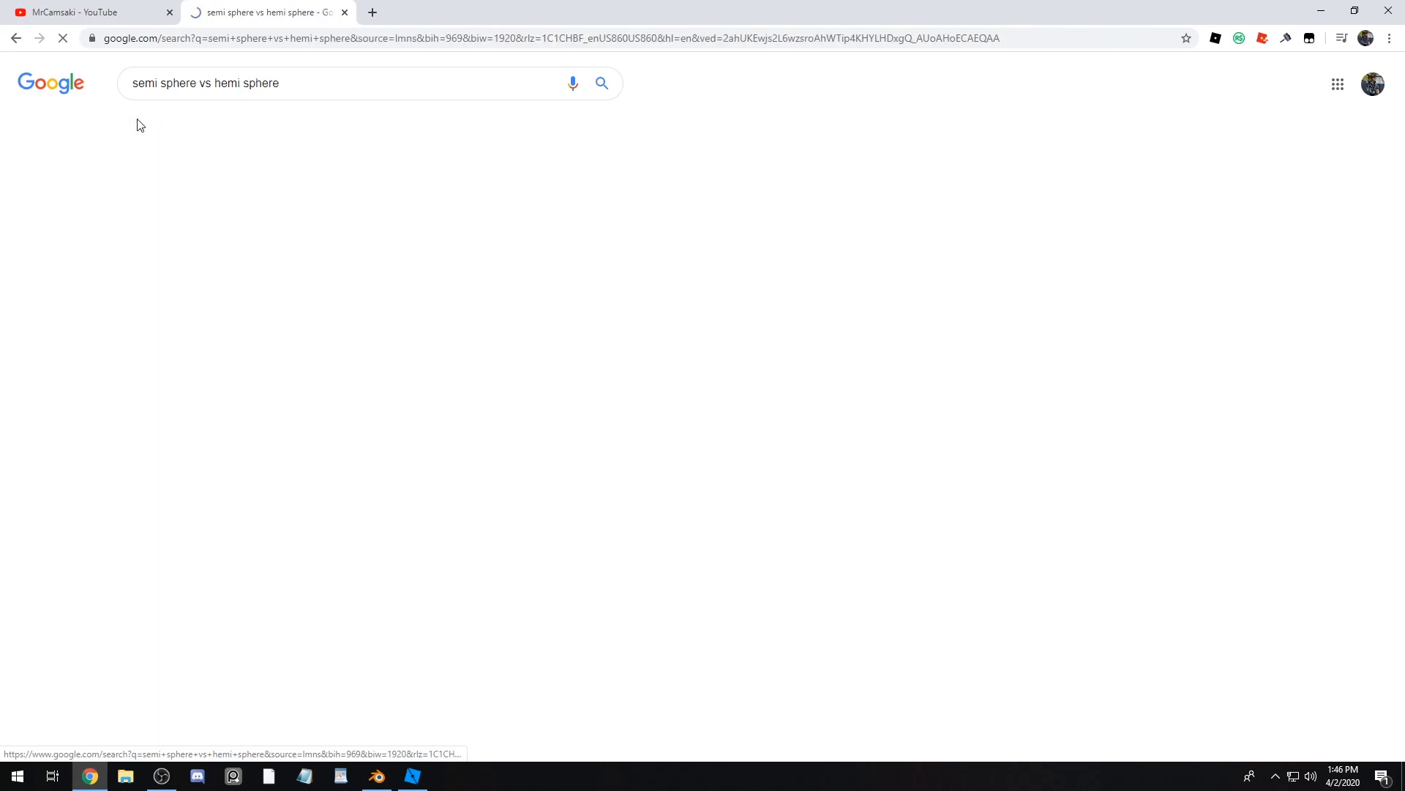
Step: Read the featured WikiDiff snippet on the difference between hemisphere and semisphere, highlighting its sentences
{"action": "left_click_drag", "start_coordinate": [144, 198], "coordinate": [407, 227]}
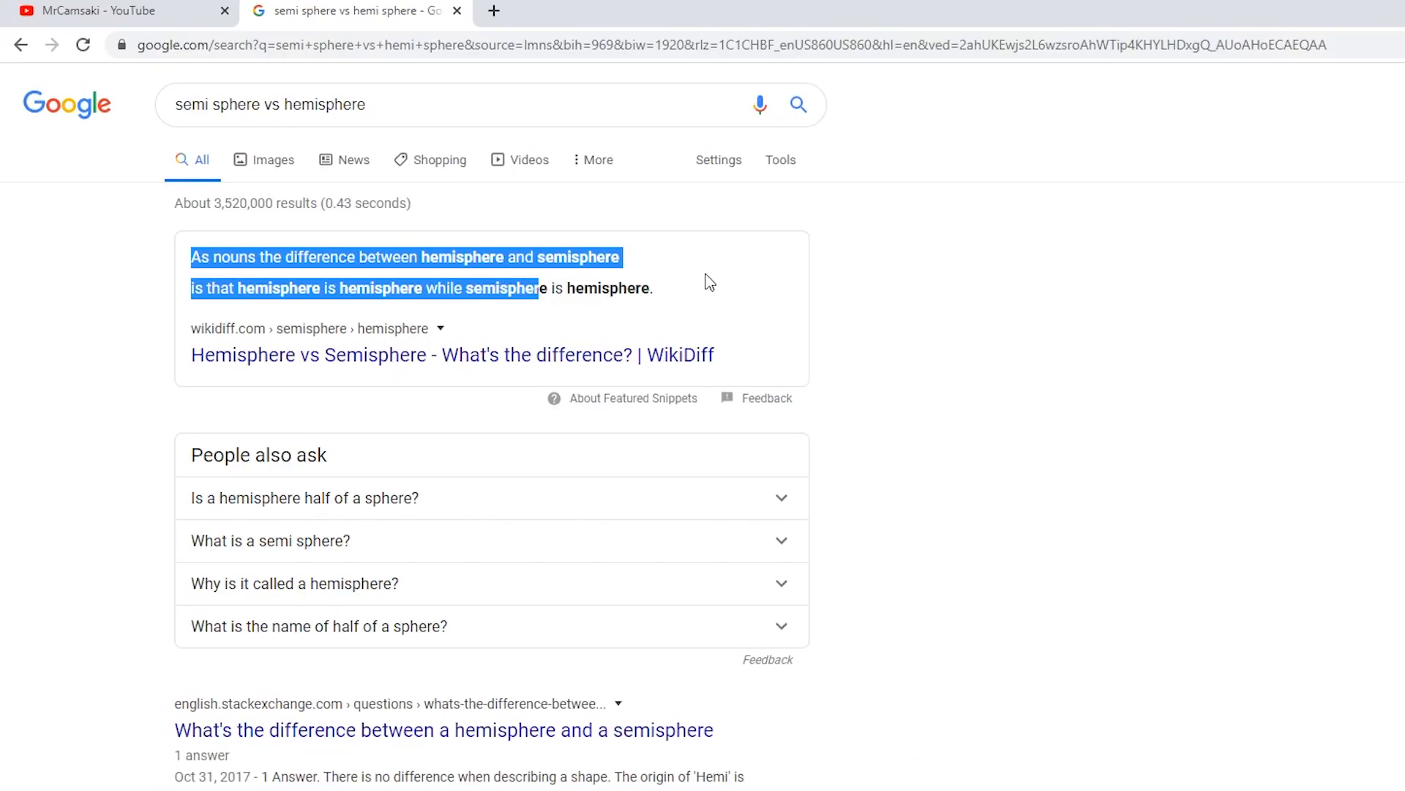
{"action": "left_click_drag", "start_coordinate": [707, 284], "coordinate": [322, 290]}
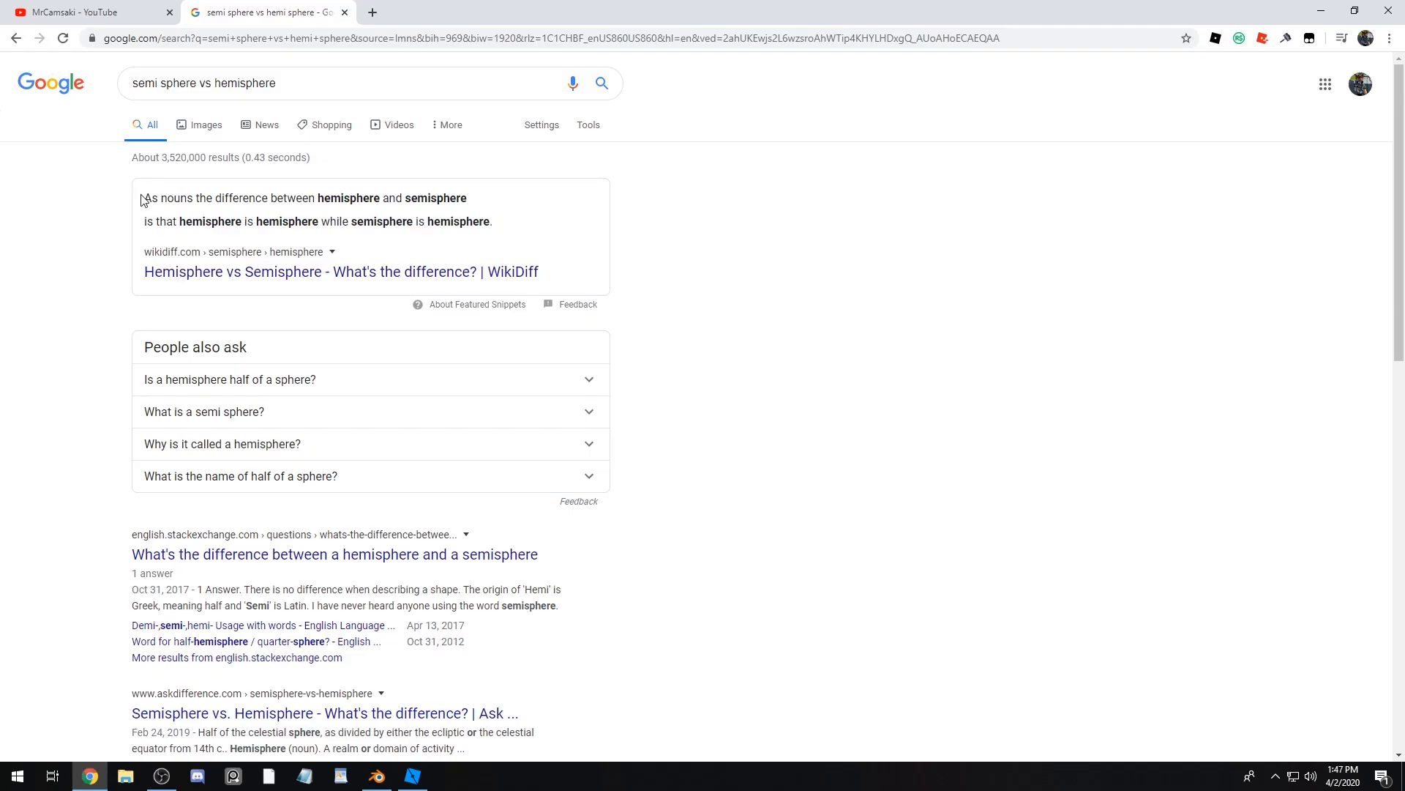
{"action": "left_click_drag", "start_coordinate": [148, 198], "coordinate": [530, 232]}
{"action": "left_click", "coordinate": [174, 221]}
{"action": "left_click", "coordinate": [530, 232]}
{"action": "left_click_drag", "start_coordinate": [352, 221], "coordinate": [466, 228]}
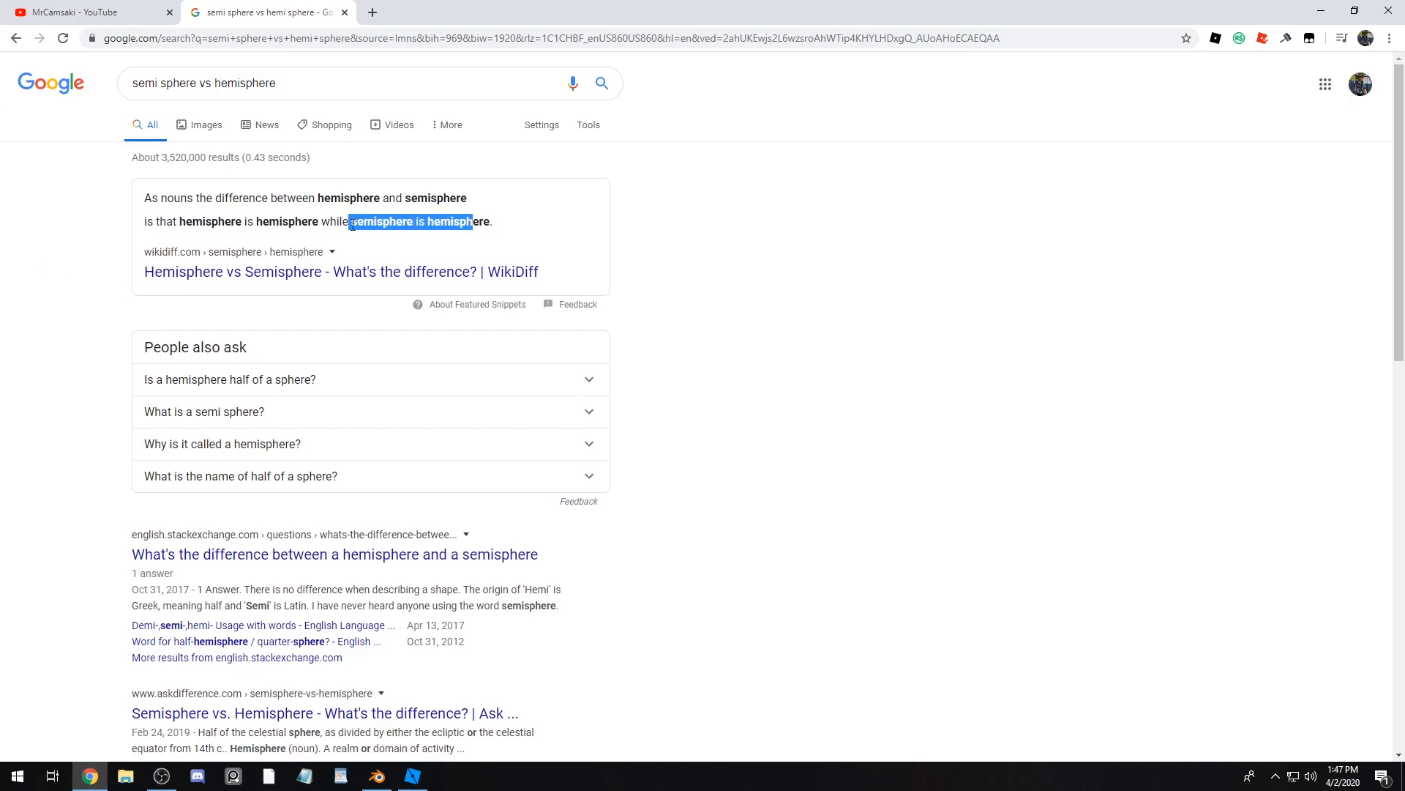
{"action": "left_click_drag", "start_coordinate": [259, 227], "coordinate": [402, 234]}
Step: Switch back to Roblox Studio and display the modelling tools with the window in full screen
{"action": "key", "text": "alt+Tab"}
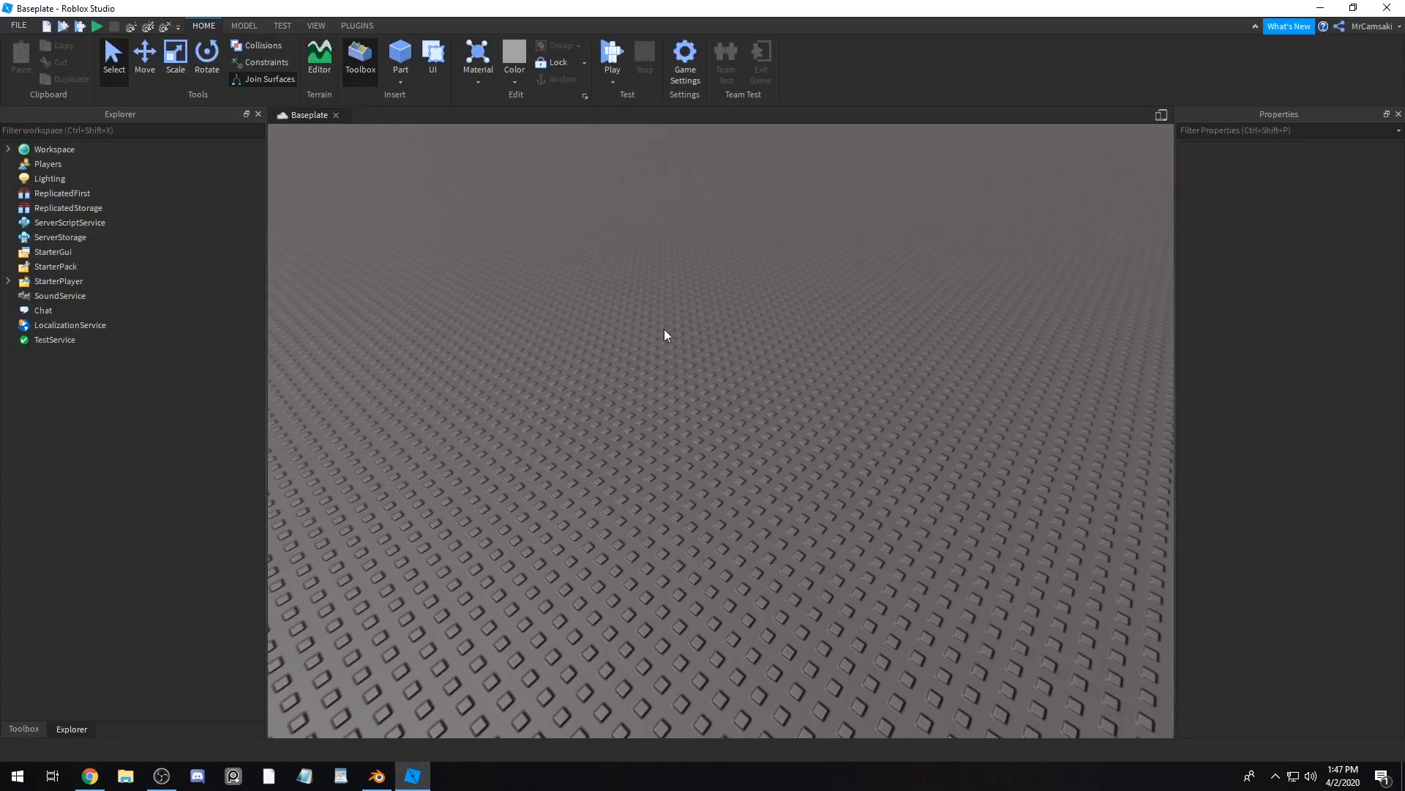
{"action": "right_click_drag", "start_coordinate": [840, 403], "coordinate": [839, 403]}
{"action": "key", "text": "w"}
{"action": "key", "text": "w"}
{"action": "key", "text": "s"}
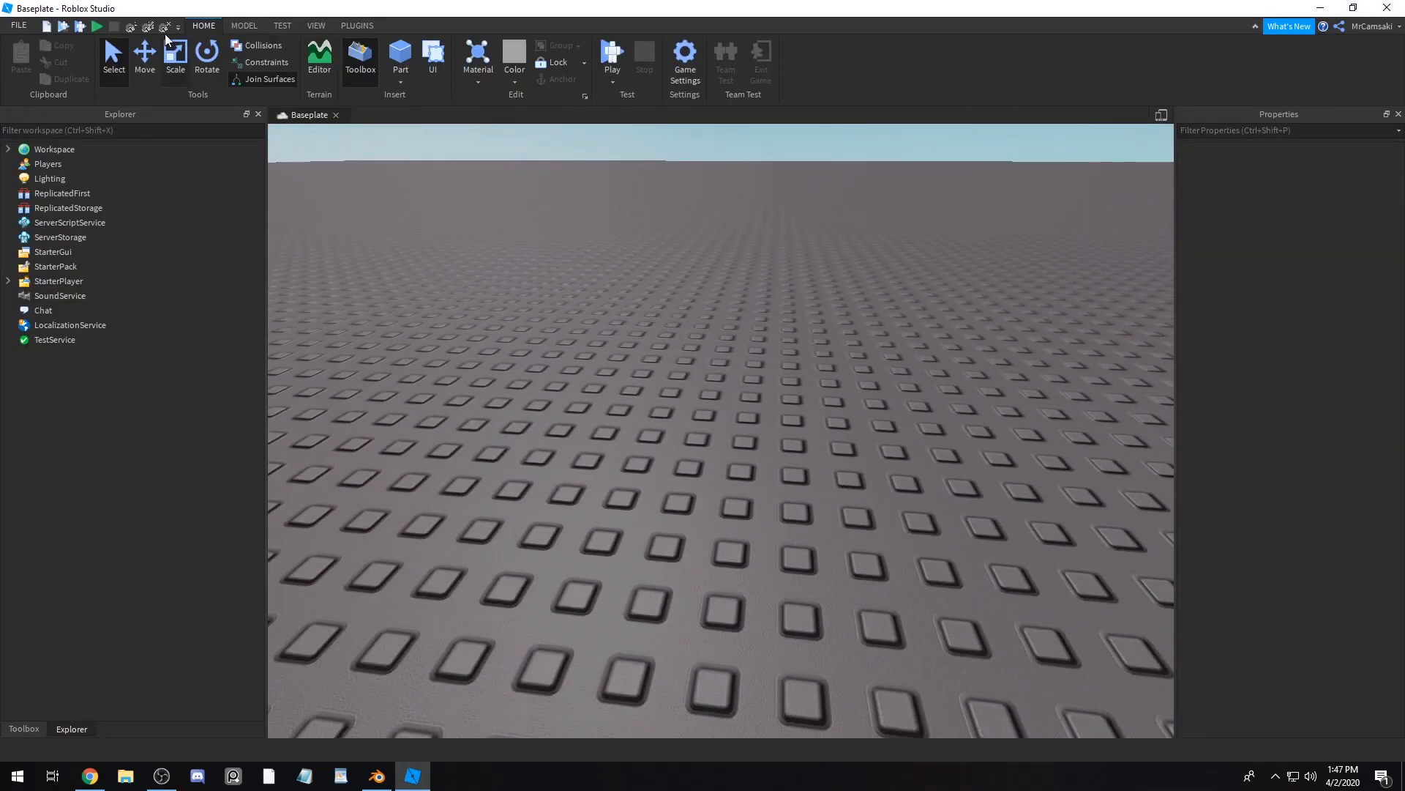
{"action": "left_click", "coordinate": [244, 25]}
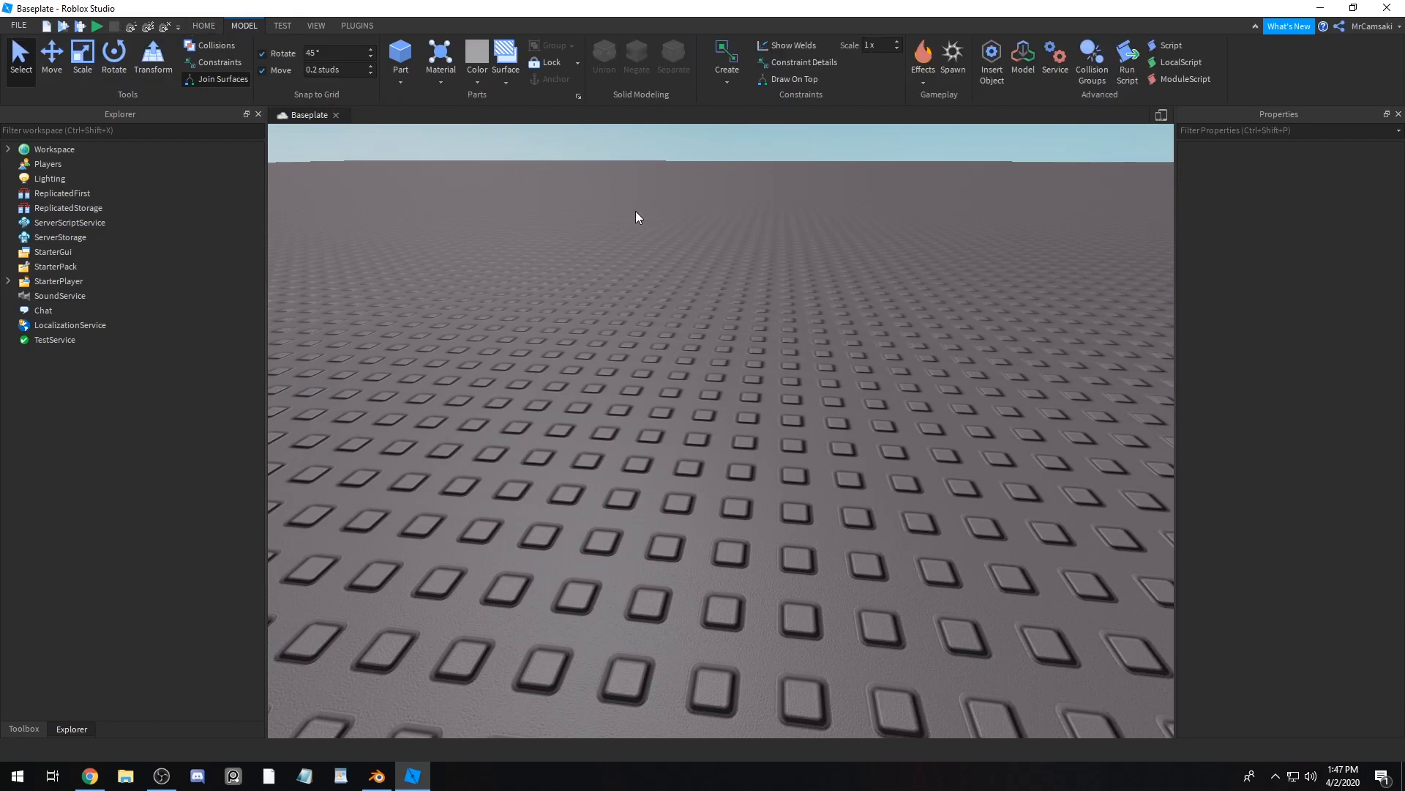
{"action": "key", "text": "alt+F11"}
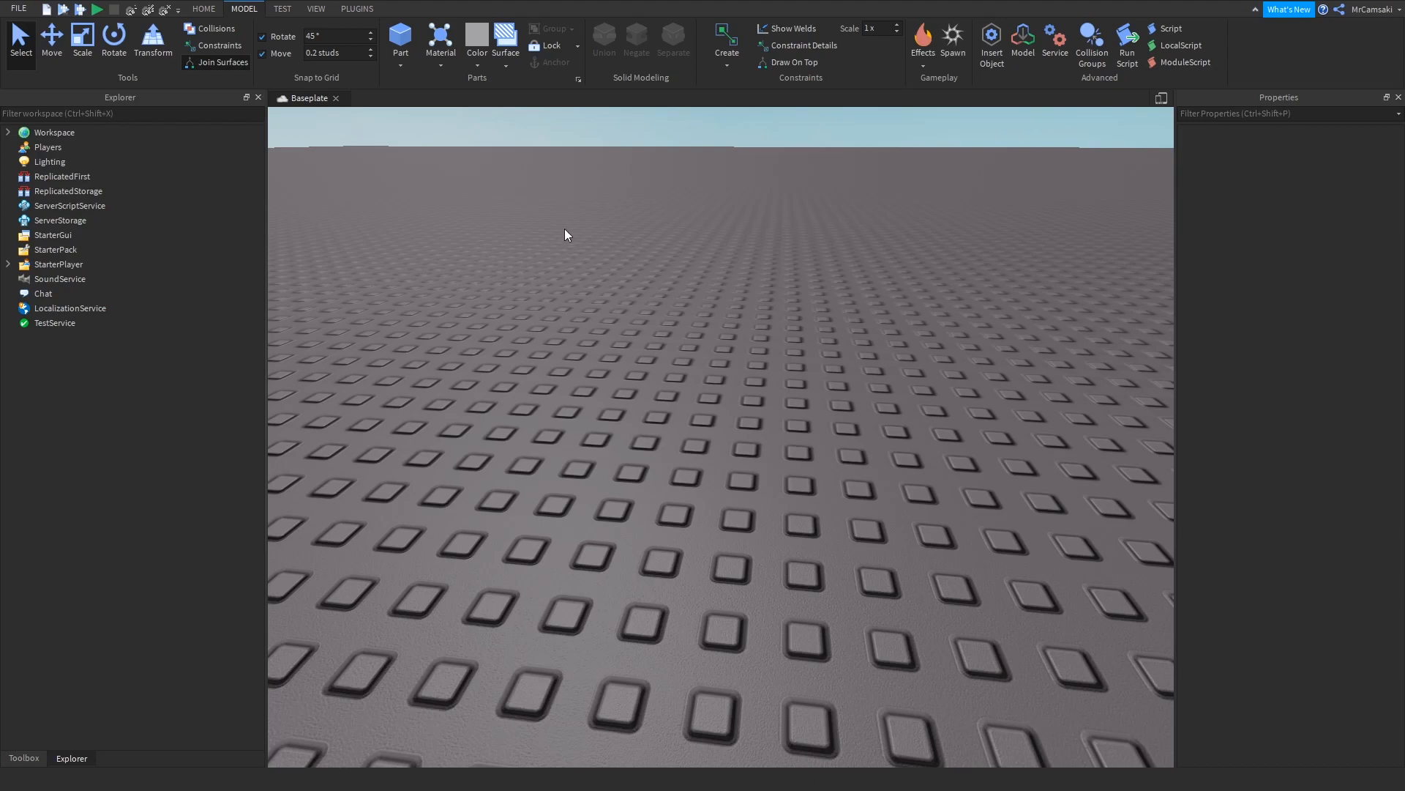
Step: Open the Studio settings and check the Theme option in the General section
{"action": "left_click", "coordinate": [22, 10]}
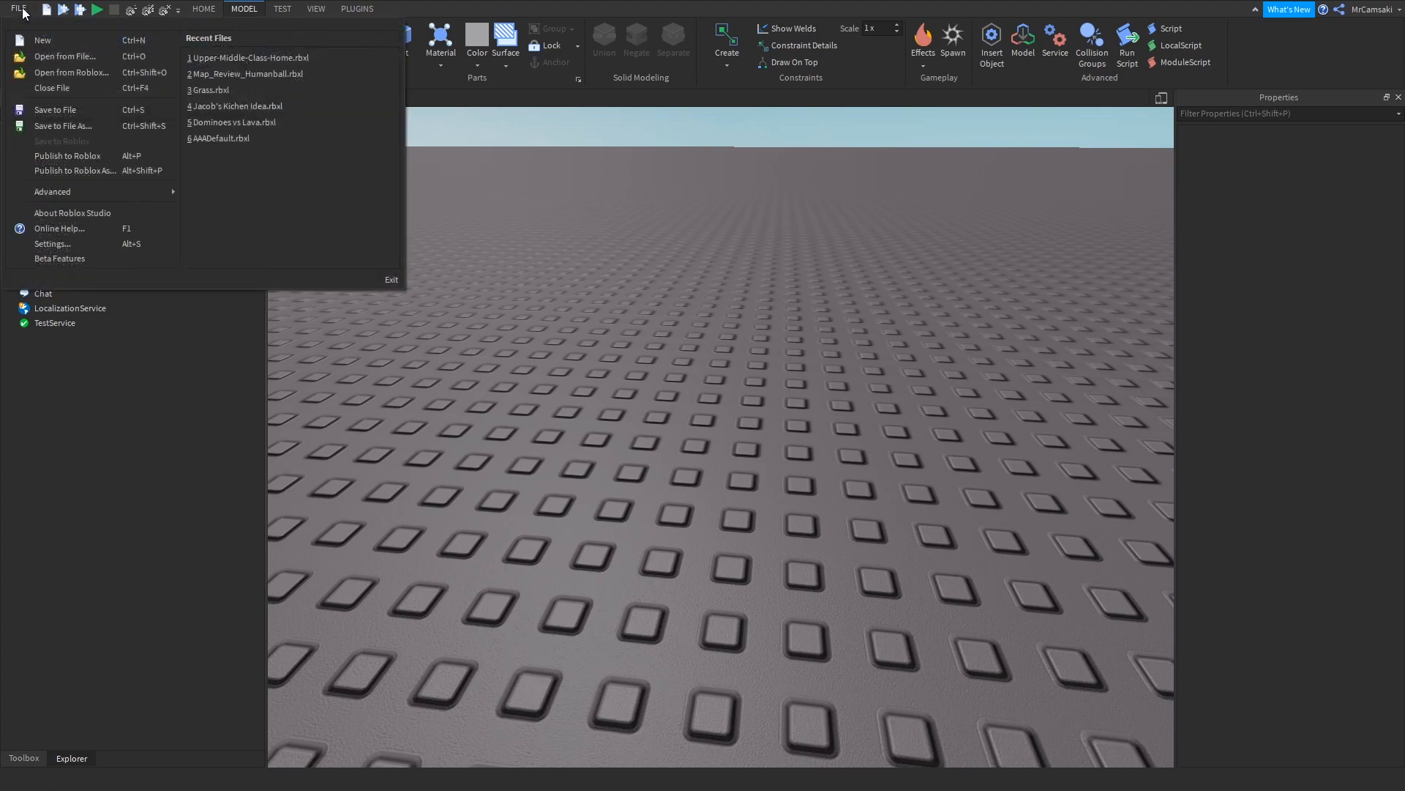
{"action": "mouse_move", "coordinate": [106, 191]}
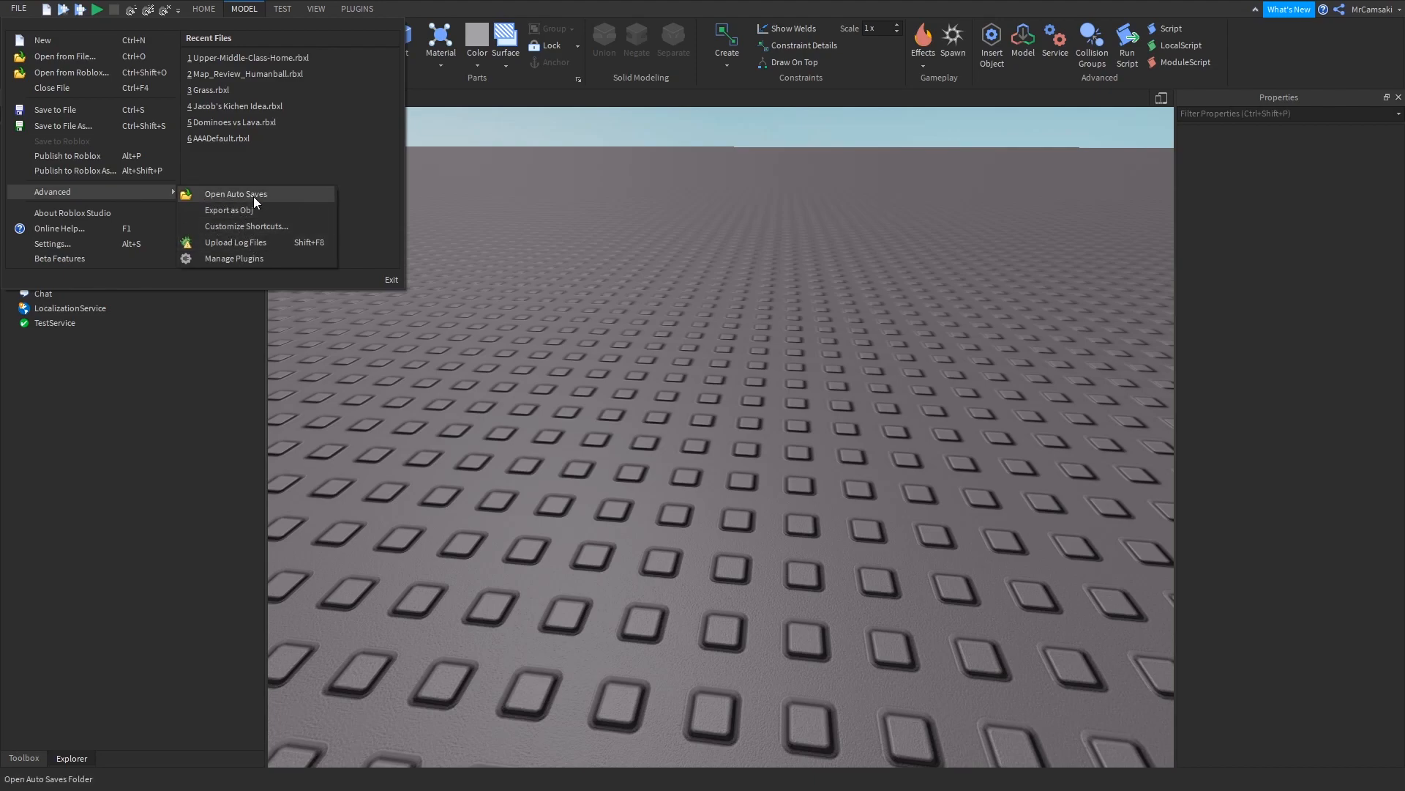
{"action": "left_click", "coordinate": [50, 244]}
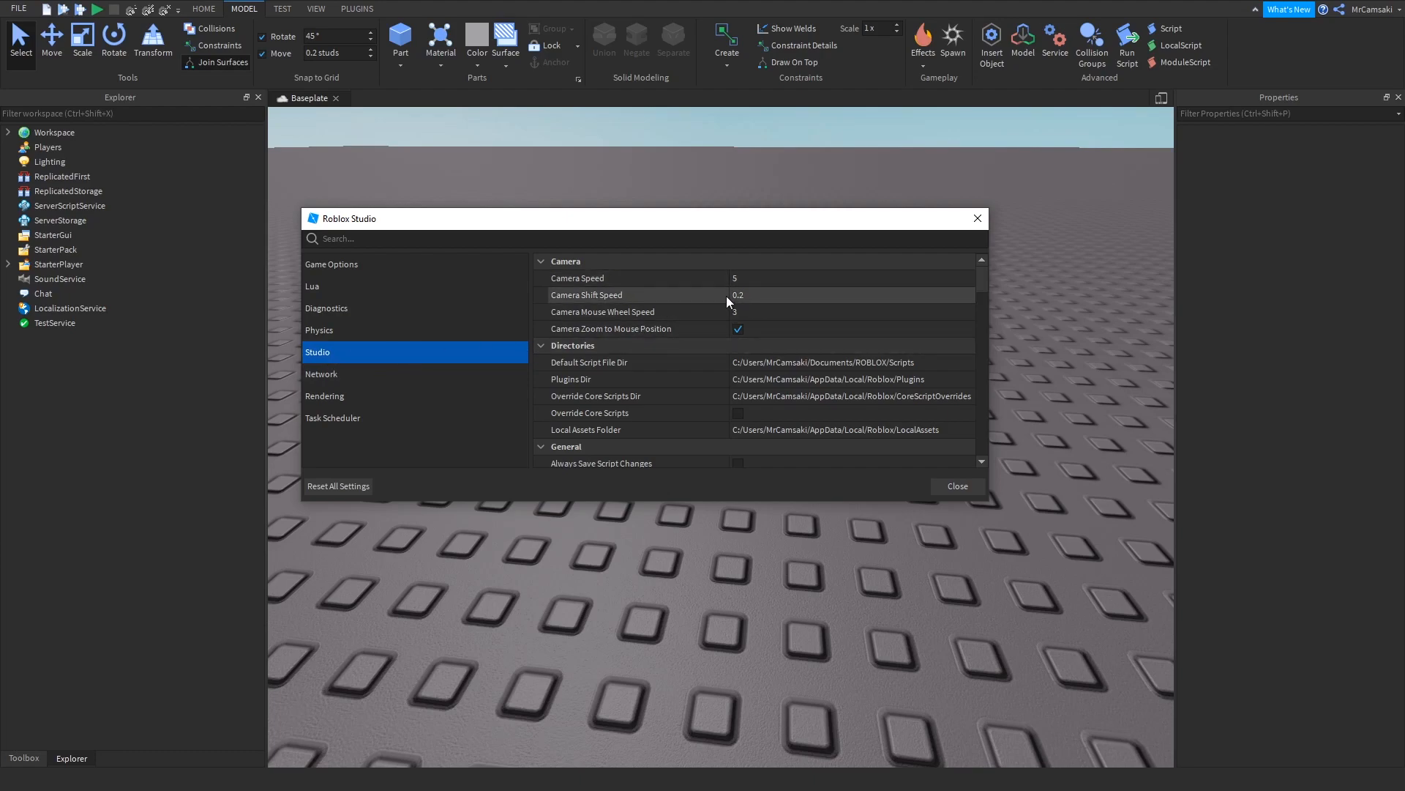
{"action": "scroll", "coordinate": [769, 358], "scroll_direction": "down", "scroll_amount": 3}
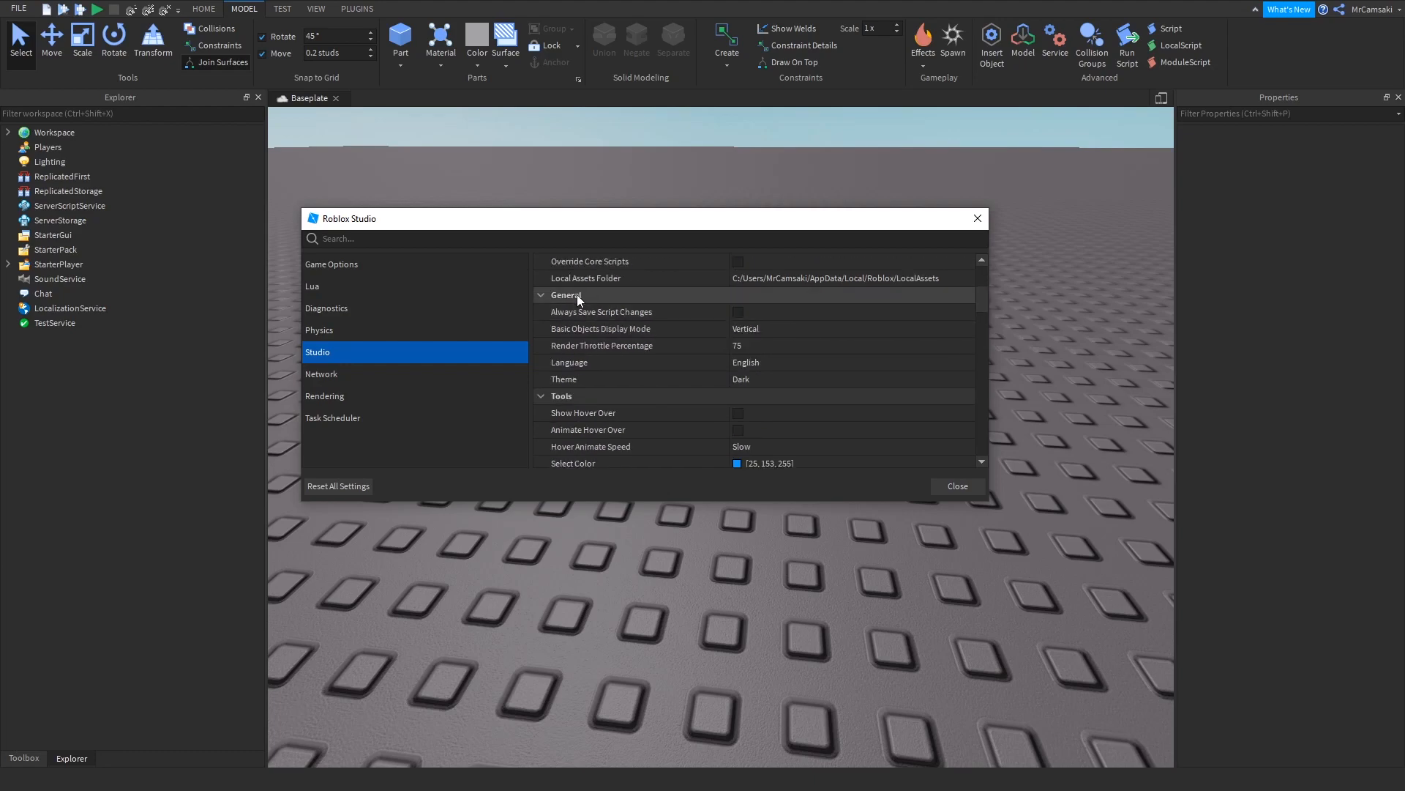
{"action": "left_click", "coordinate": [757, 380]}
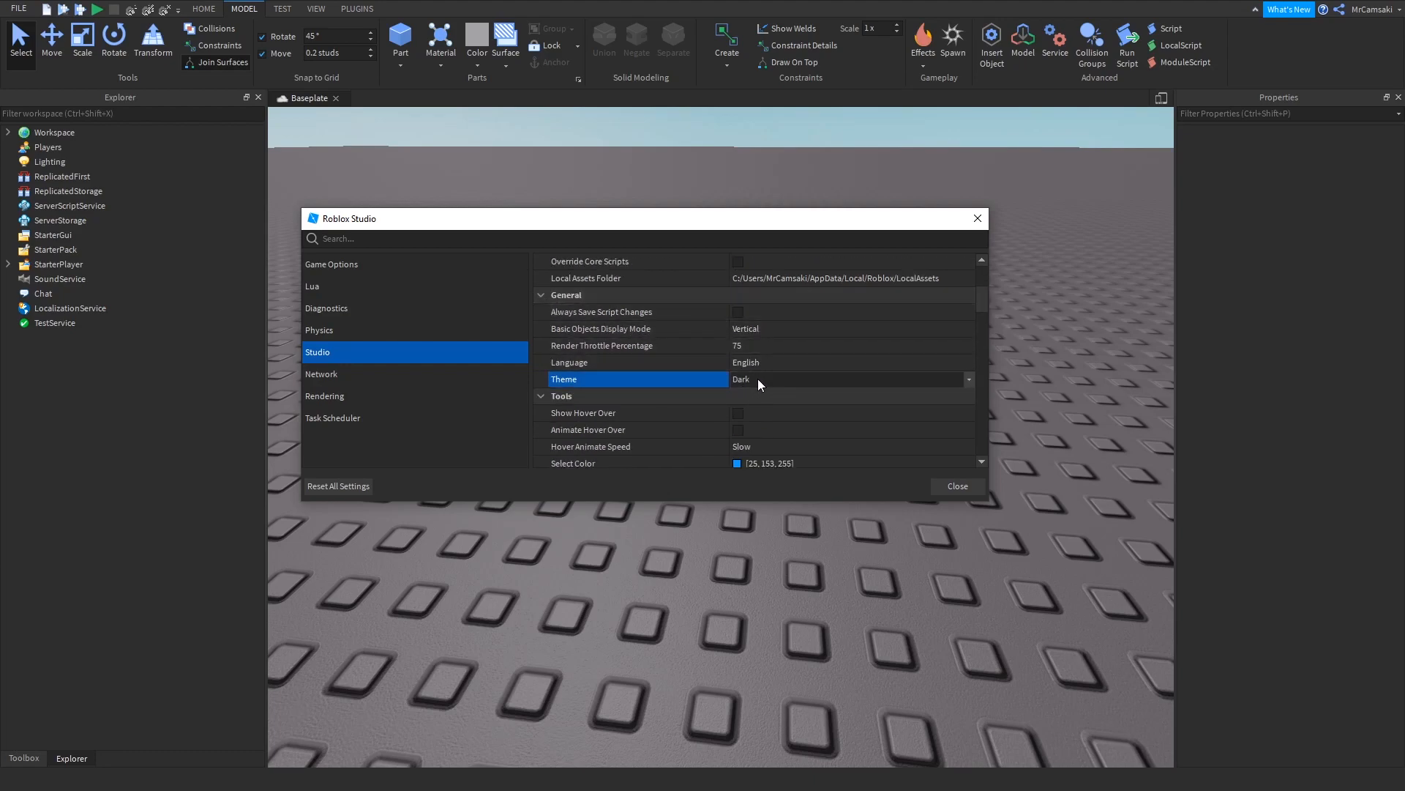
{"action": "left_click", "coordinate": [757, 379]}
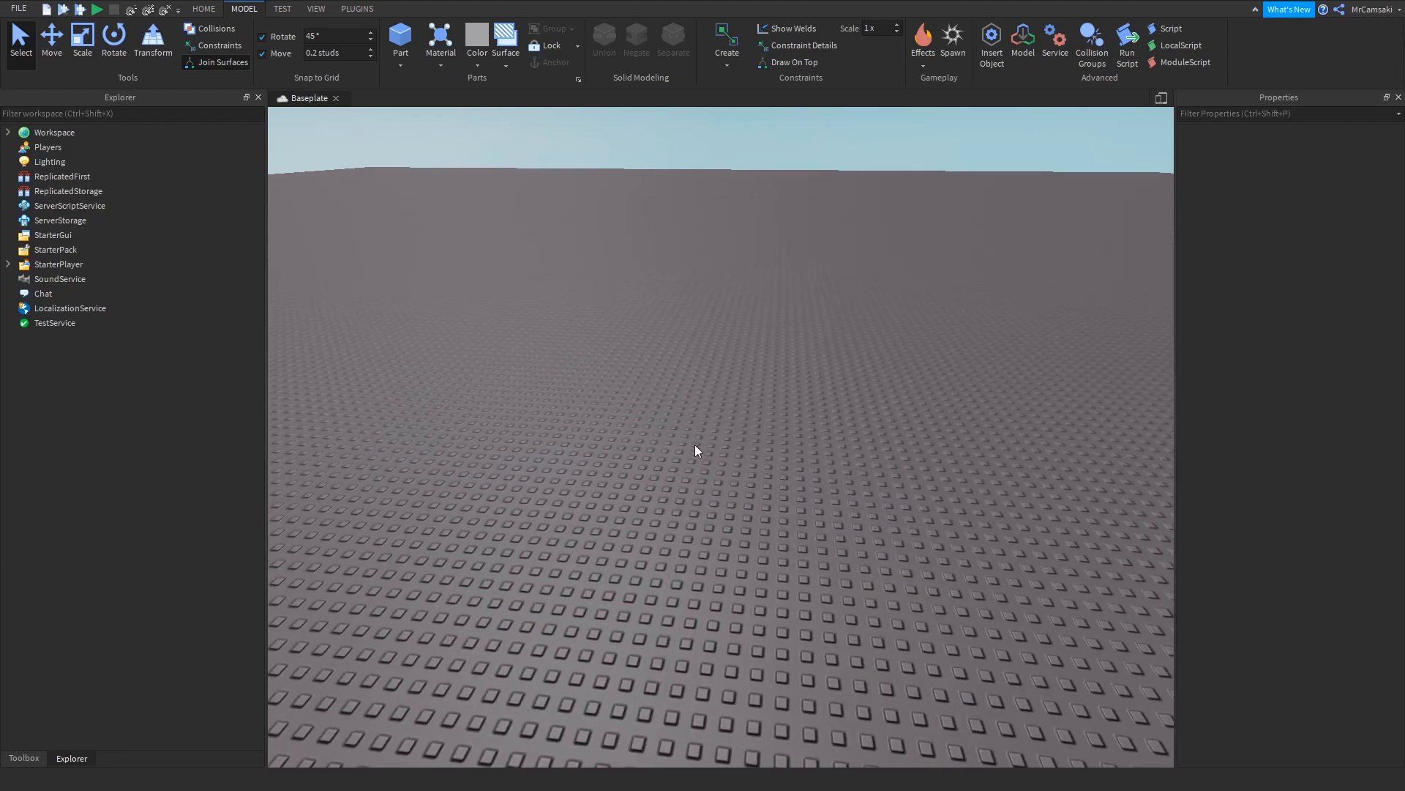
Step: Insert a sphere part onto the baseplate
{"action": "scroll", "coordinate": [691, 444], "scroll_direction": "down", "scroll_amount": 5}
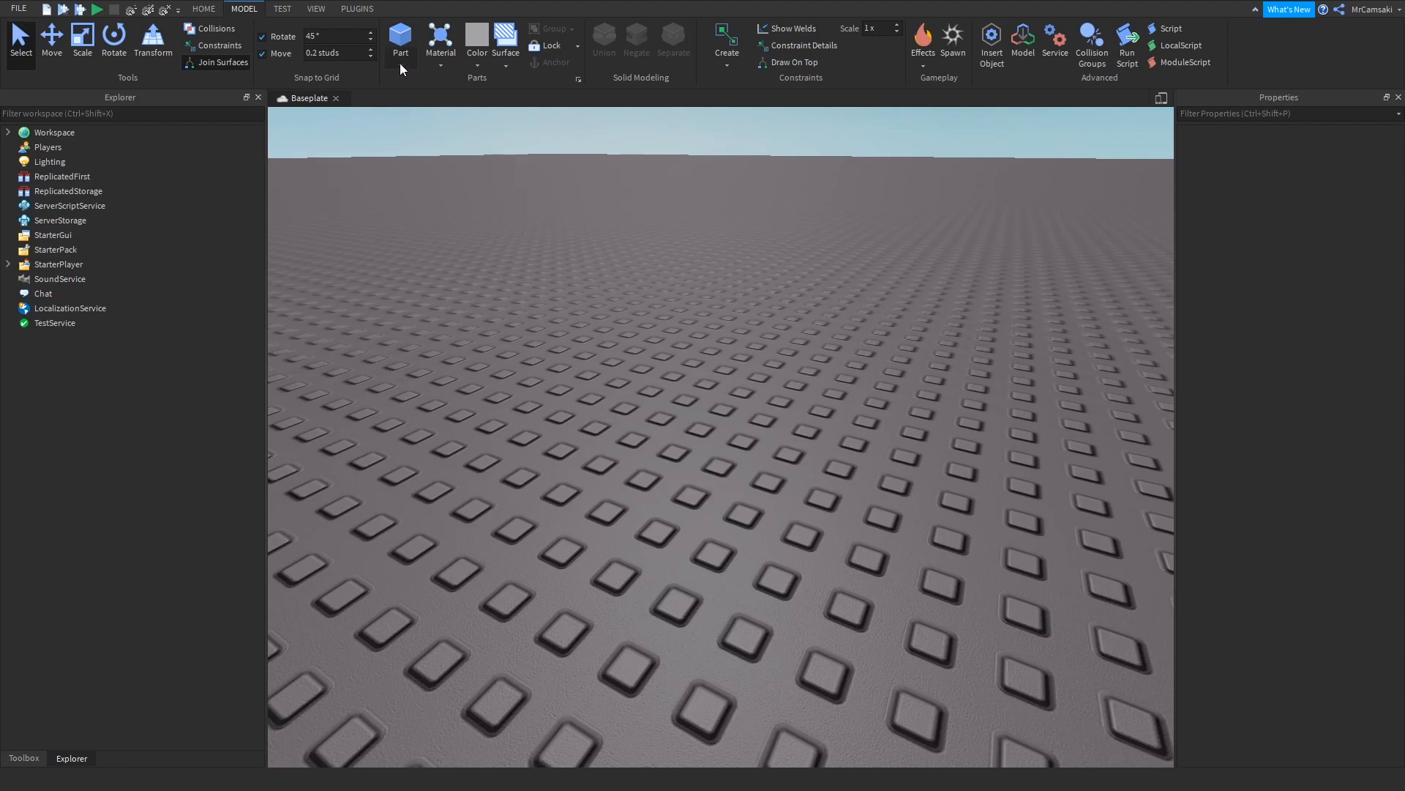
{"action": "left_click", "coordinate": [399, 65]}
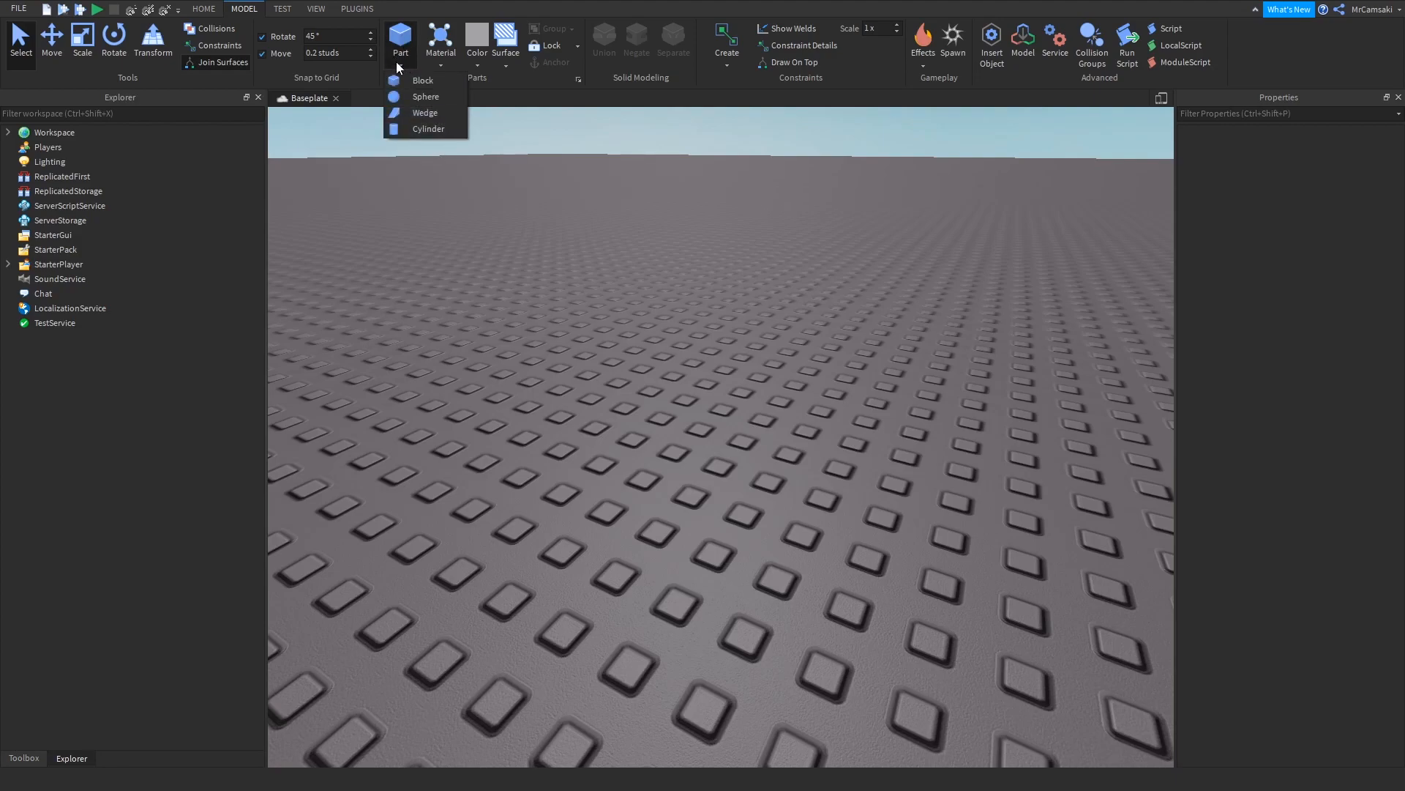
{"action": "left_click", "coordinate": [417, 96]}
{"action": "left_click", "coordinate": [711, 370]}
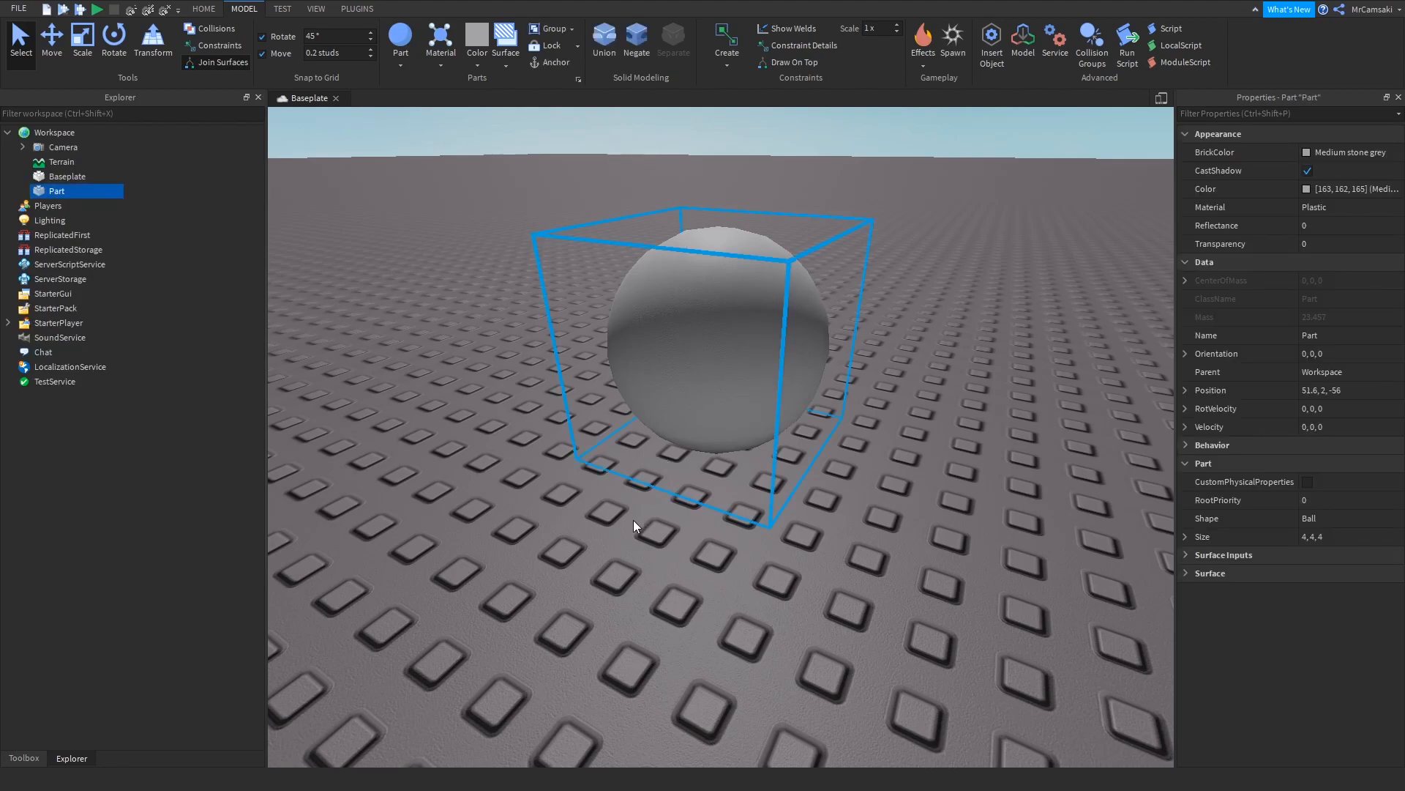
{"action": "key", "text": "f"}
{"action": "right_click_drag", "start_coordinate": [647, 563], "coordinate": [648, 564]}
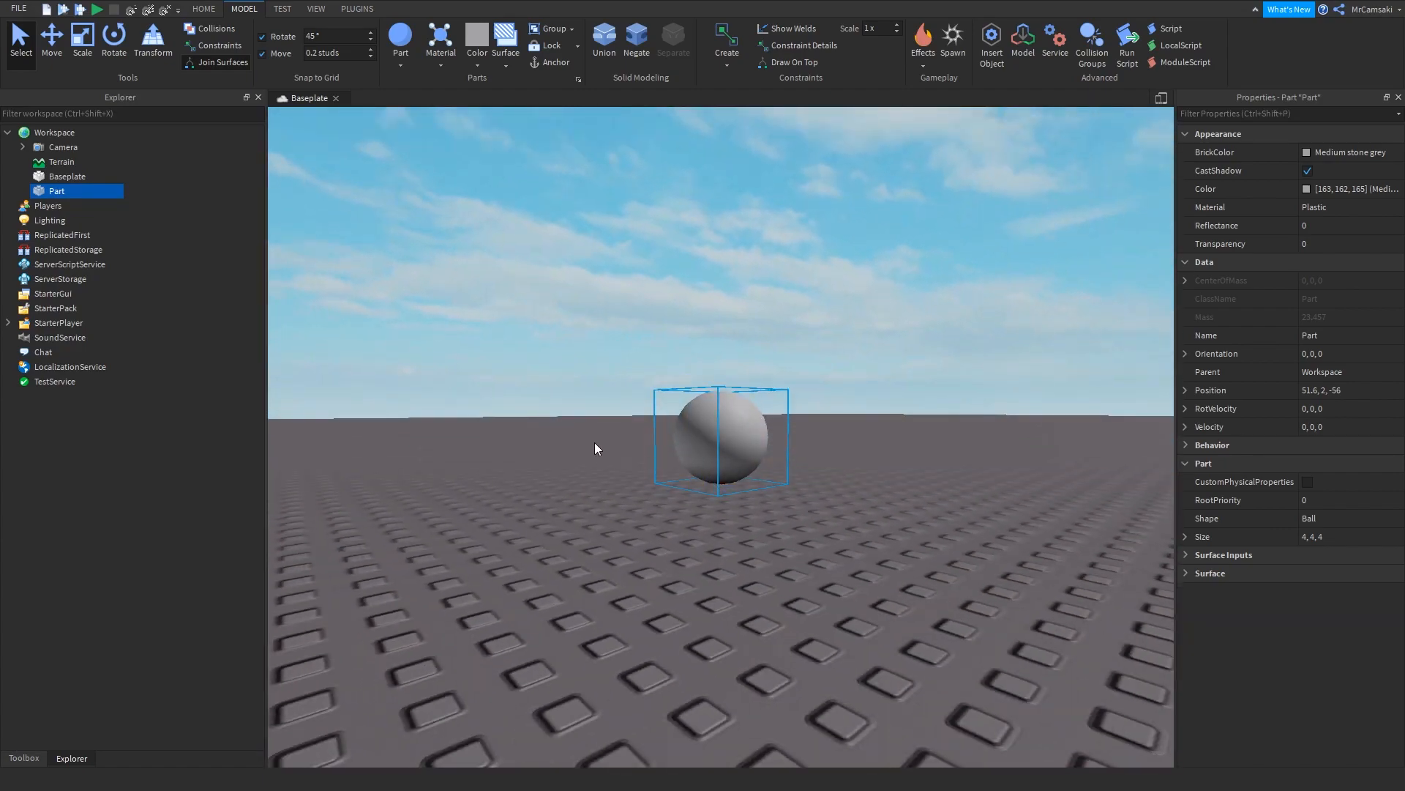
{"action": "right_click_drag", "start_coordinate": [590, 451], "coordinate": [590, 451]}
{"action": "right_click_drag", "start_coordinate": [718, 539], "coordinate": [718, 539]}
{"action": "scroll", "coordinate": [719, 538], "scroll_direction": "up", "scroll_amount": 3}
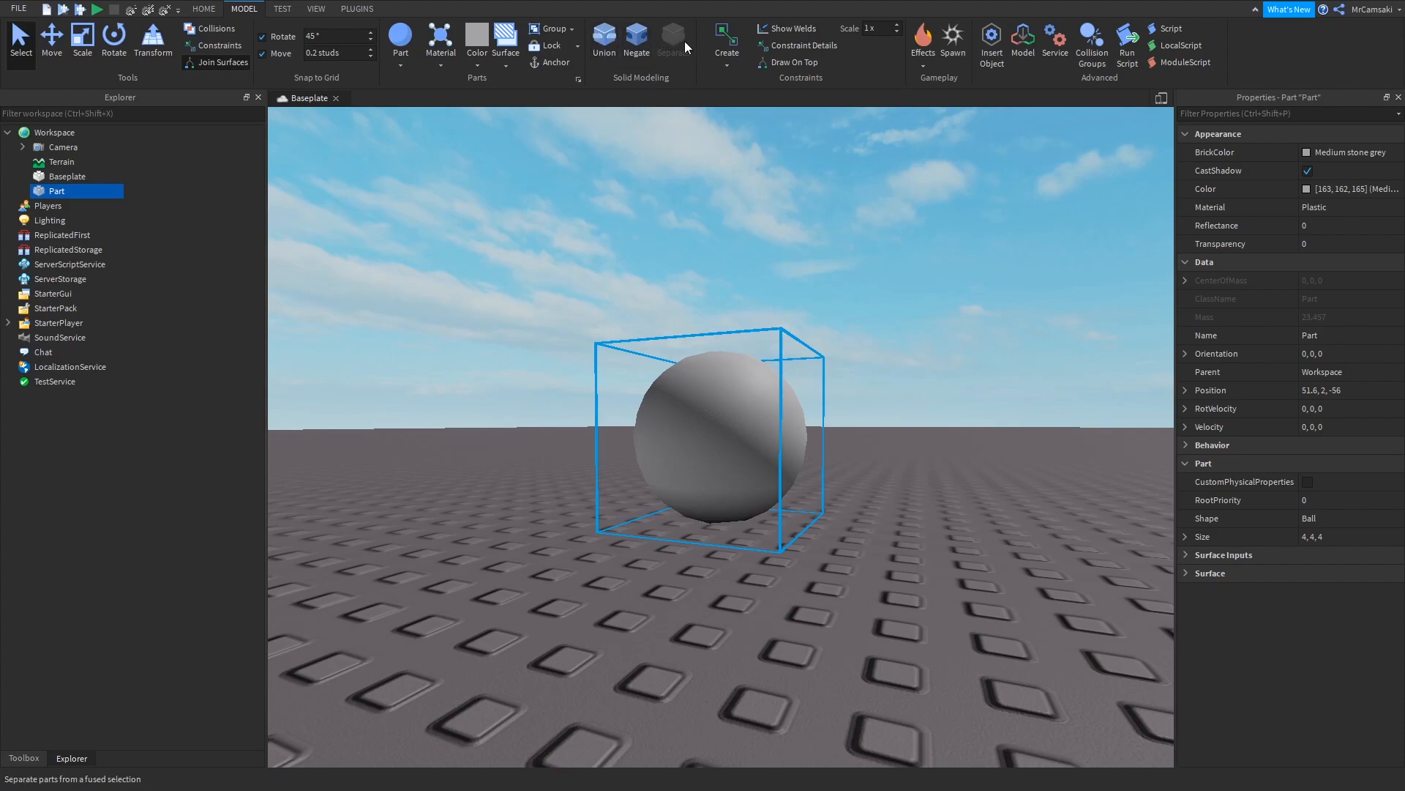
{"action": "right_click_drag", "start_coordinate": [627, 528], "coordinate": [573, 468]}
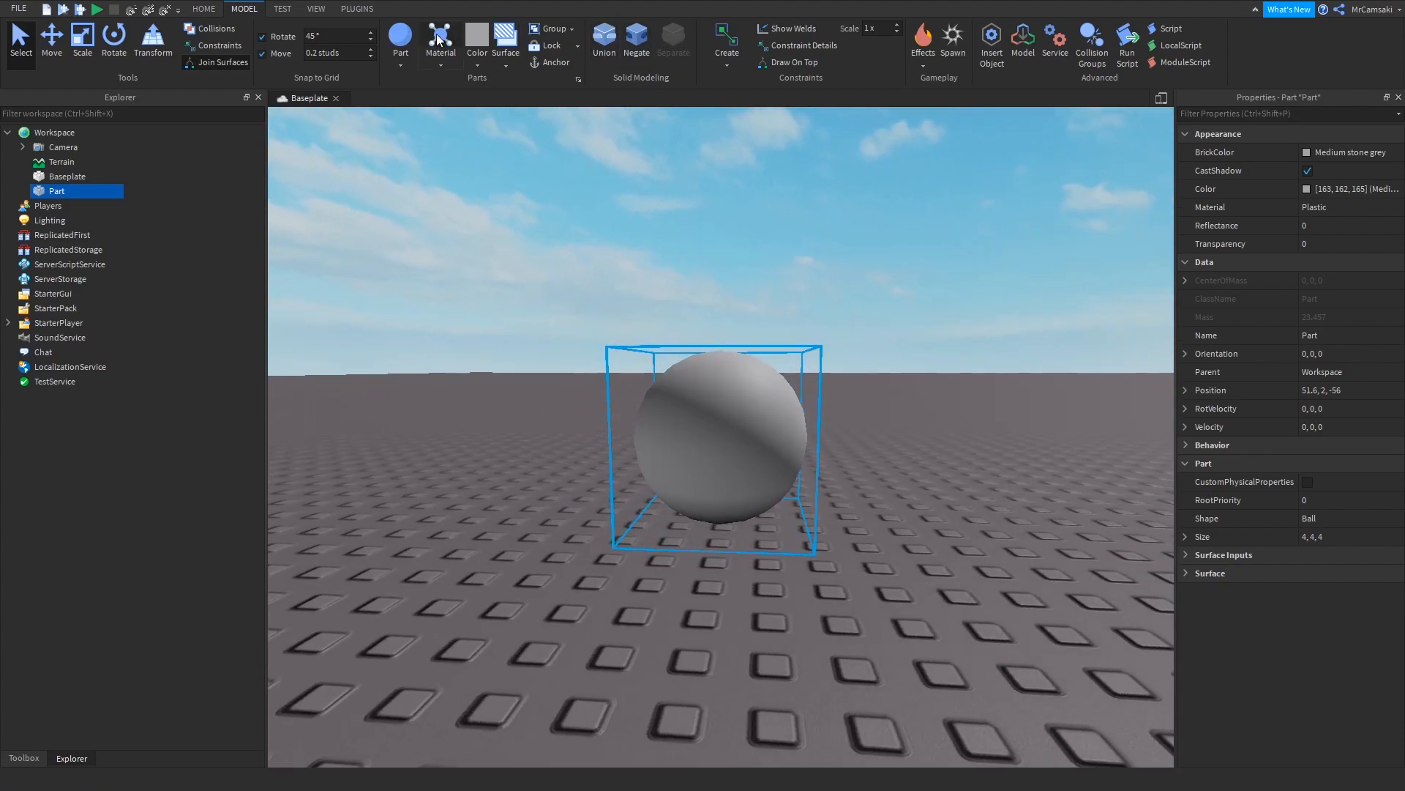
Step: Duplicate the sphere part in place
{"action": "left_click", "coordinate": [401, 63]}
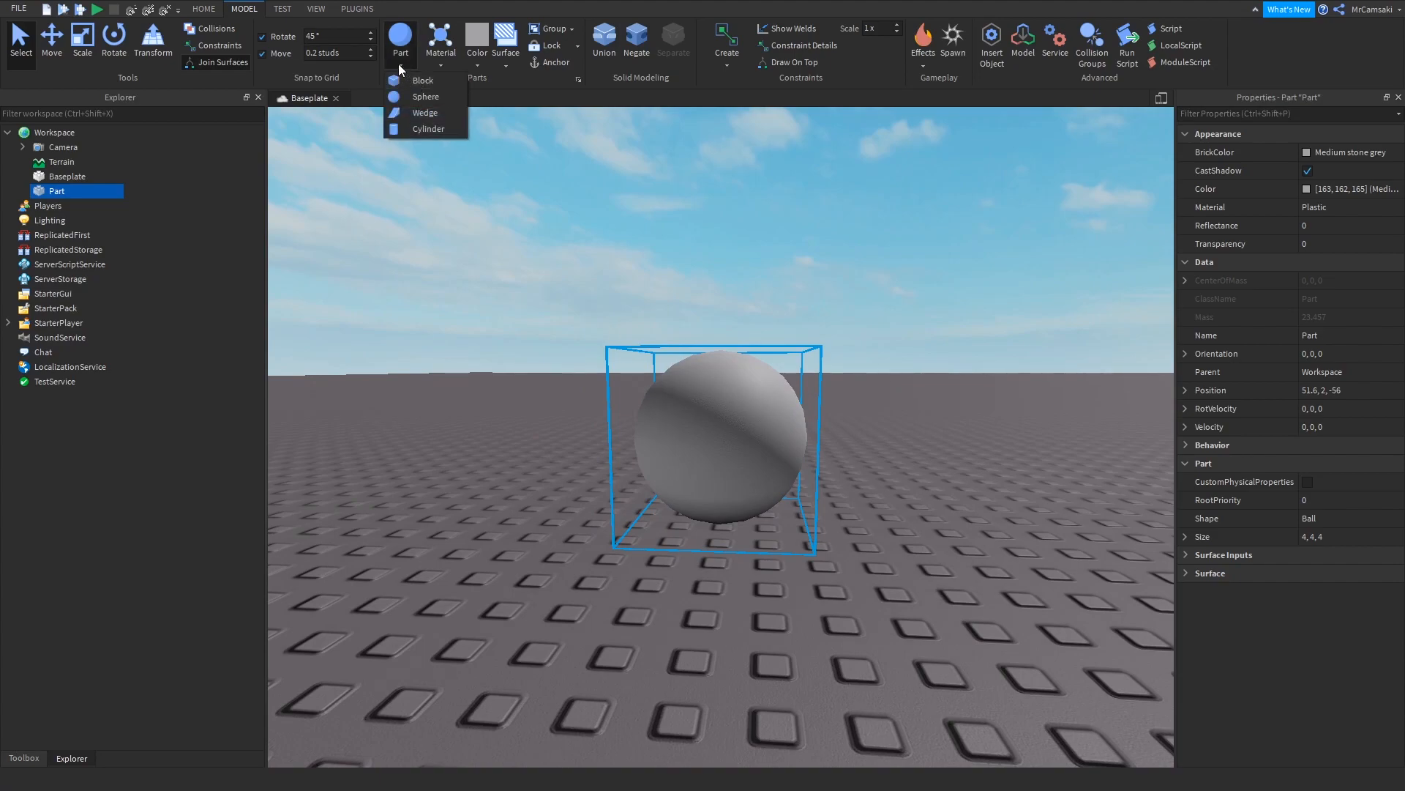
{"action": "left_click", "coordinate": [400, 65]}
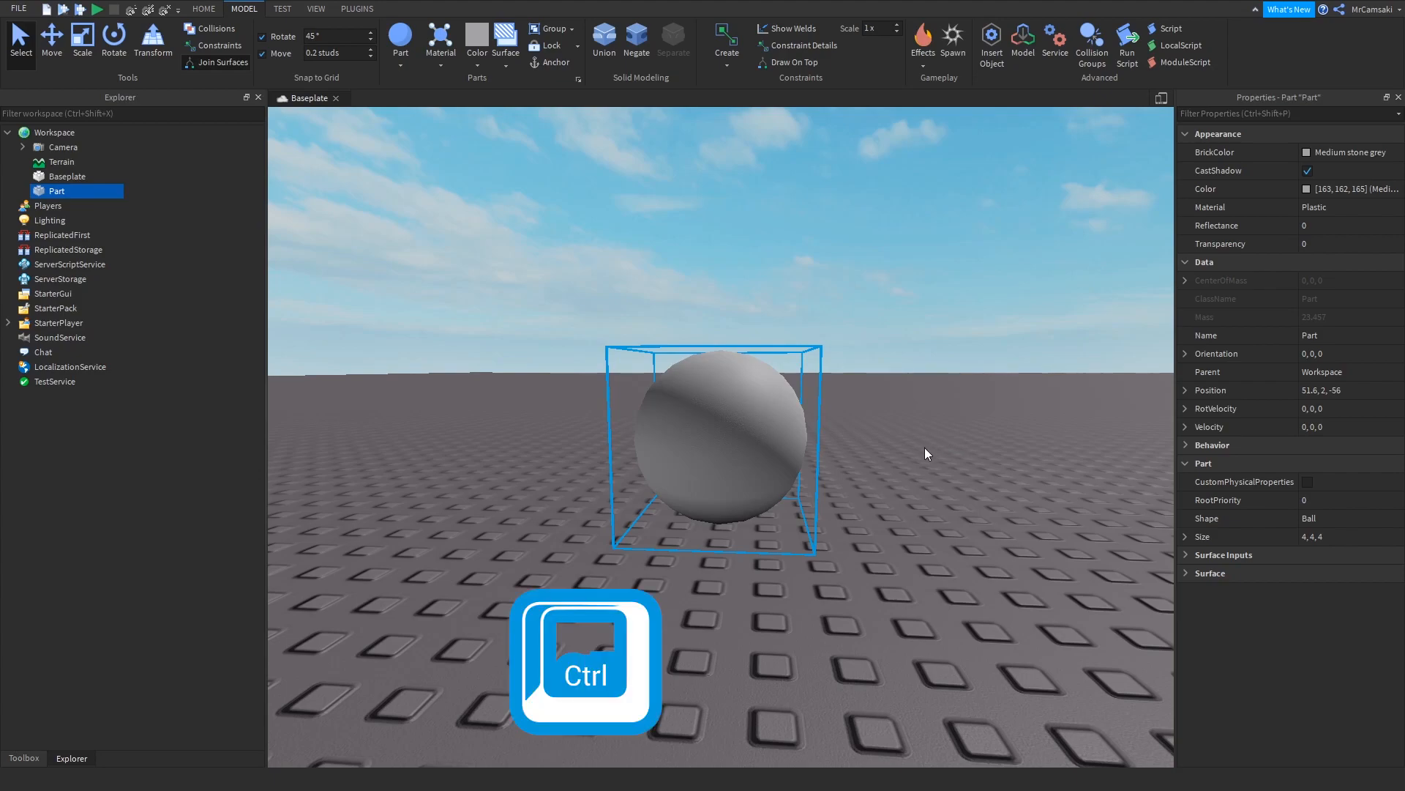
{"action": "key", "text": "ctrl+d"}
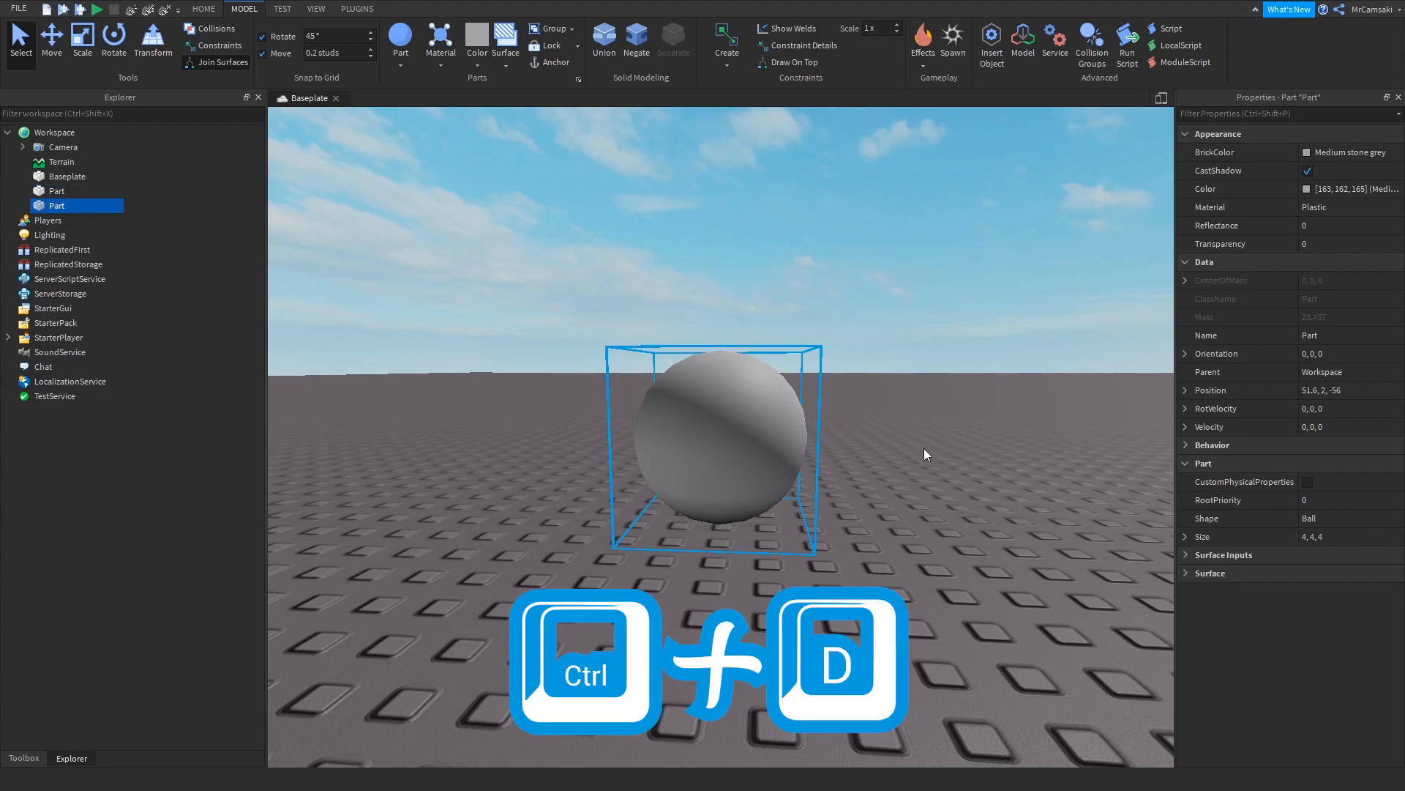
{"action": "right_click", "coordinate": [726, 430]}
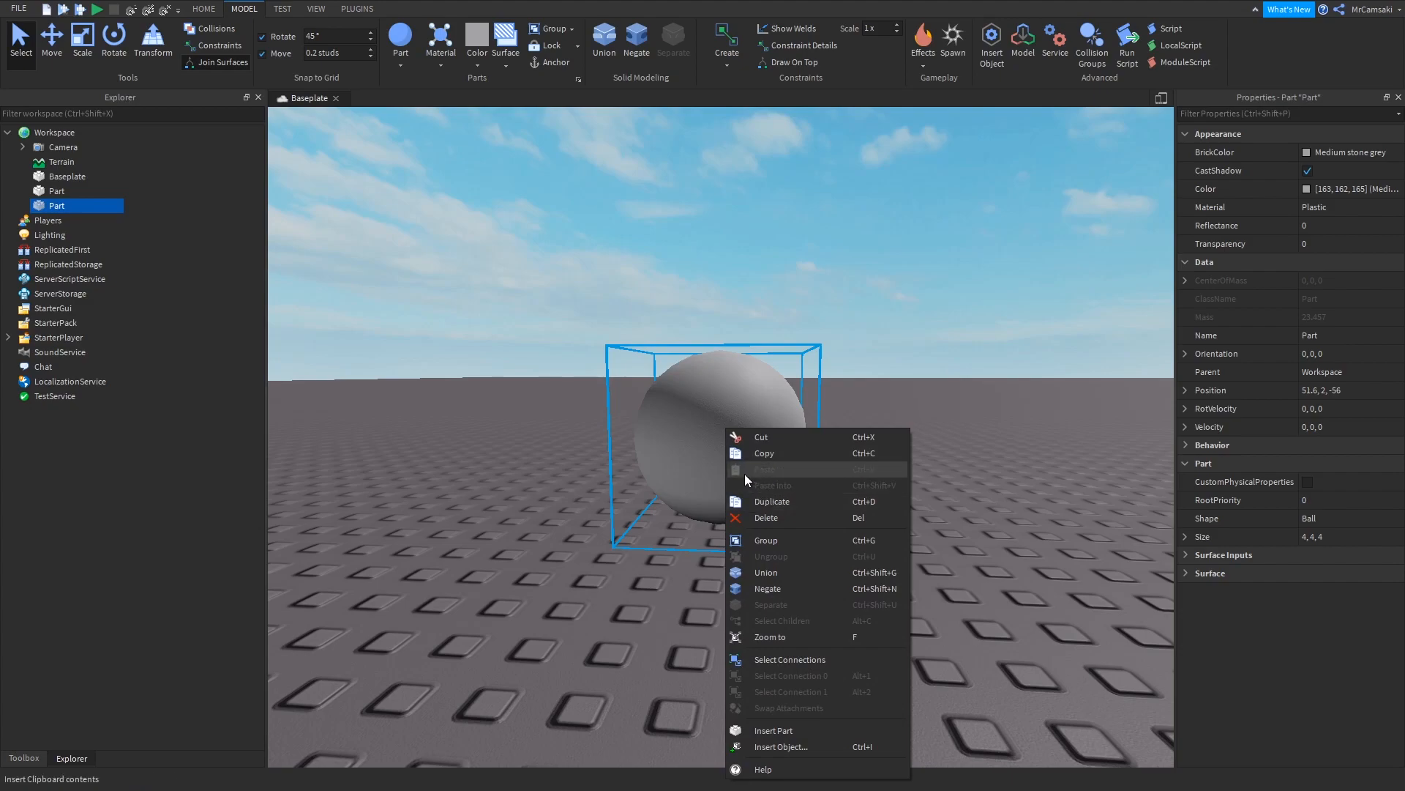
{"action": "key", "text": "Escape"}
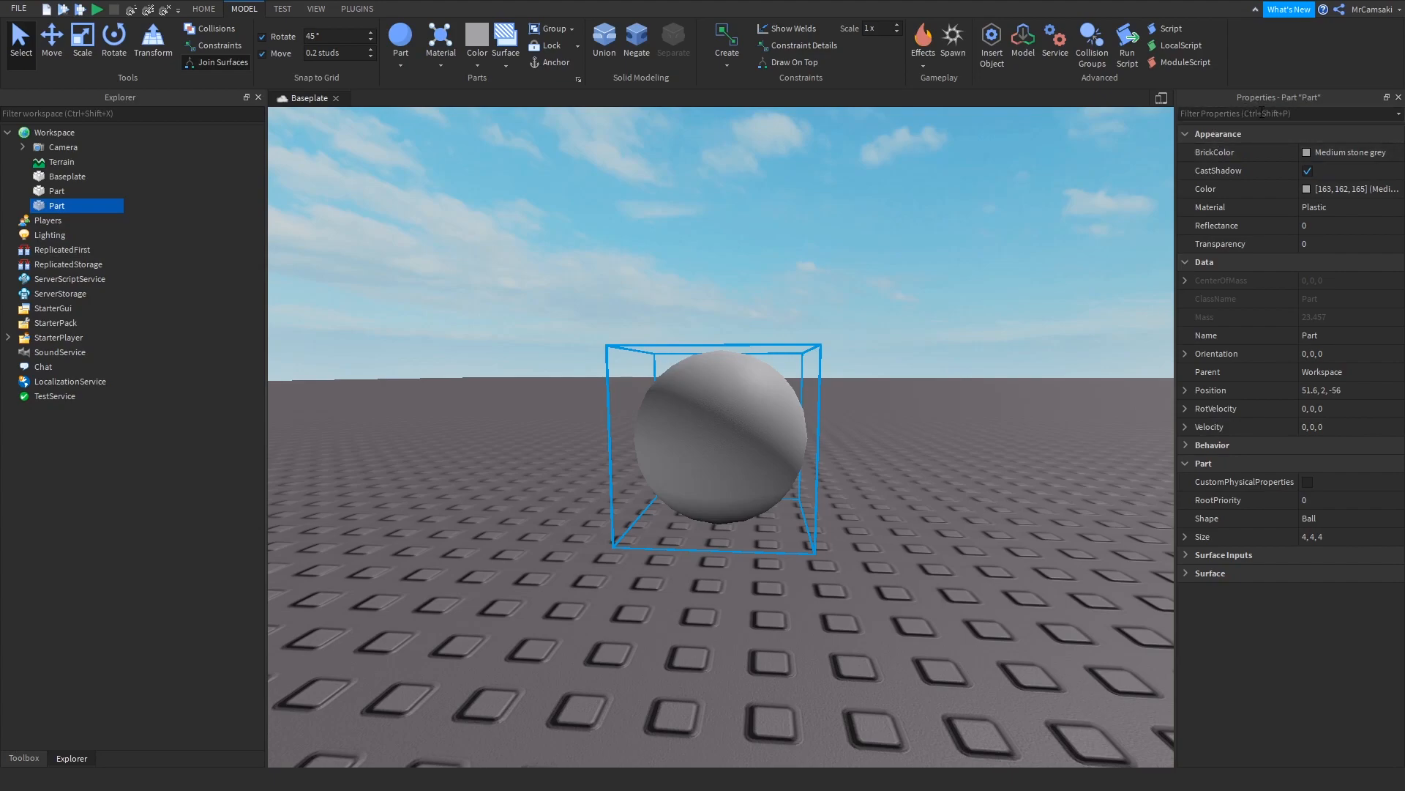
{"action": "left_click", "coordinate": [323, 9]}
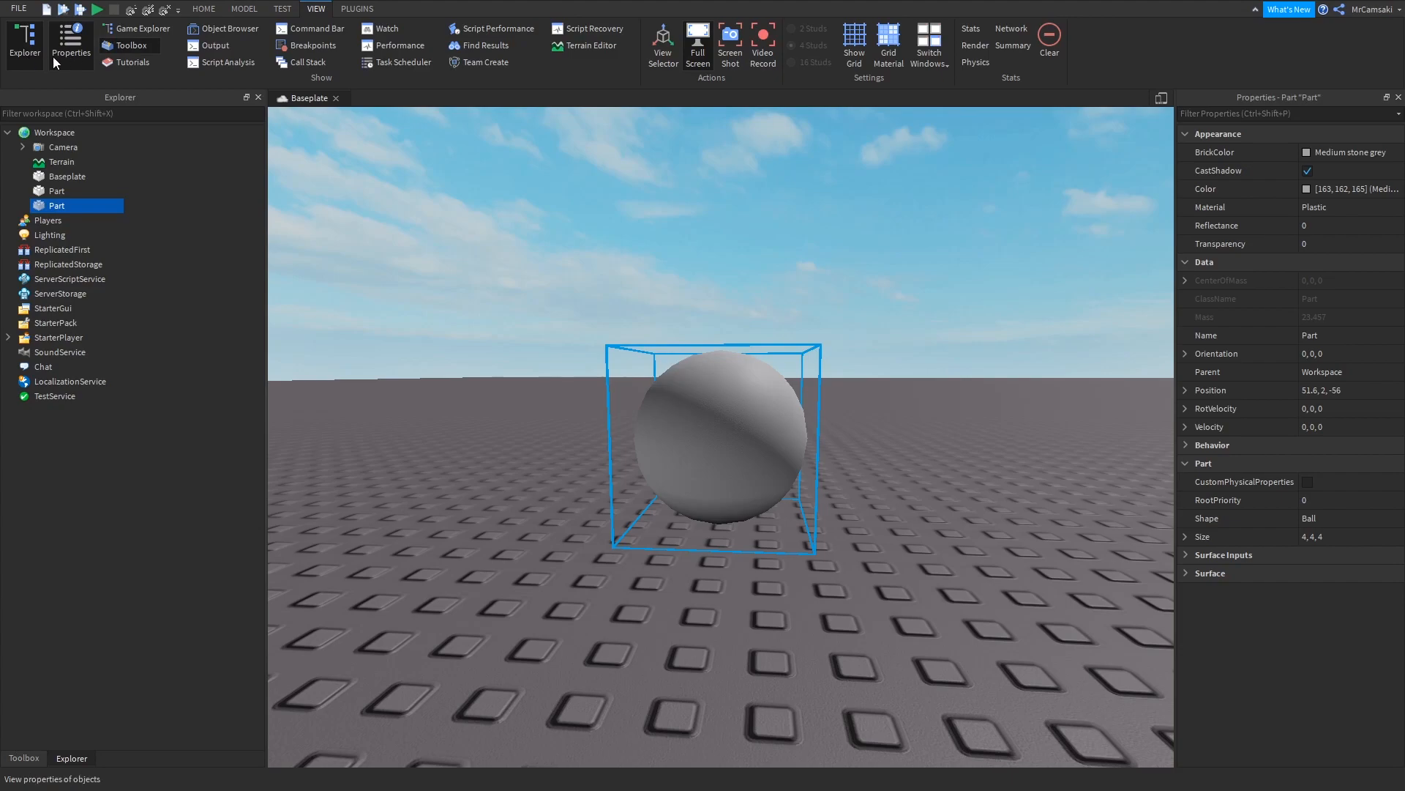
{"action": "left_click", "coordinate": [235, 11]}
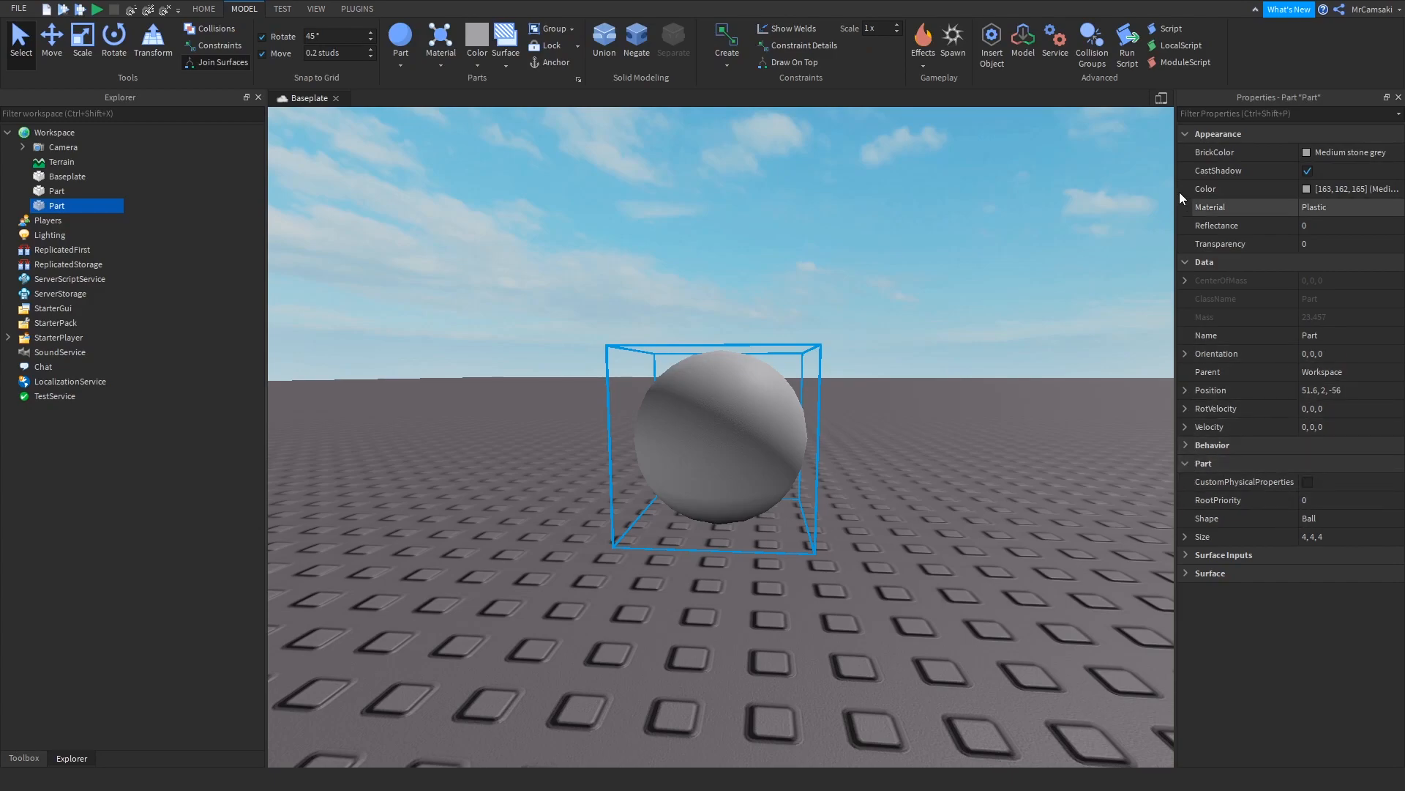
Step: Change the duplicated sphere's shape to Block, leaving the original part as a ball
{"action": "left_click", "coordinate": [1184, 134]}
{"action": "left_click", "coordinate": [1184, 151]}
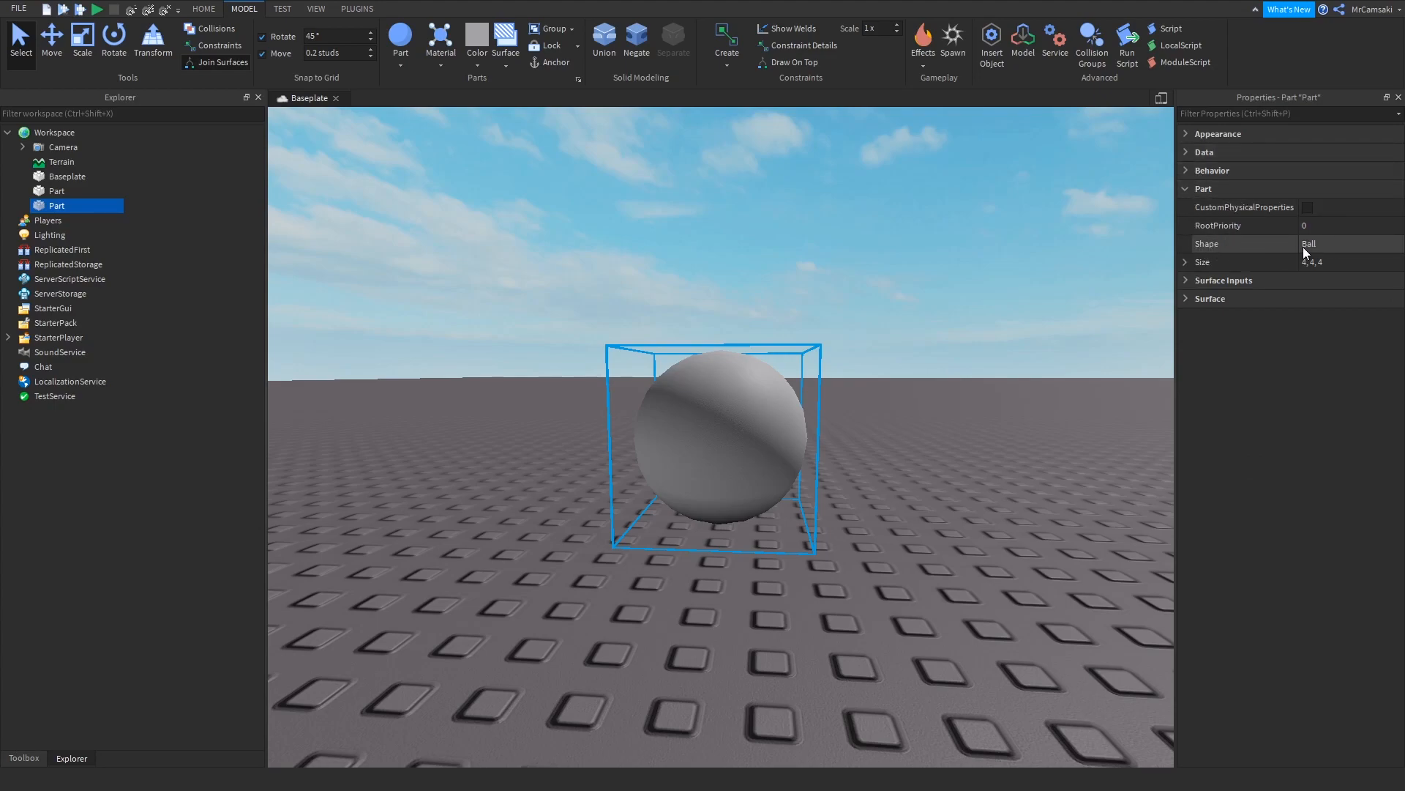
{"action": "left_click", "coordinate": [1324, 244]}
{"action": "left_click", "coordinate": [1324, 244]}
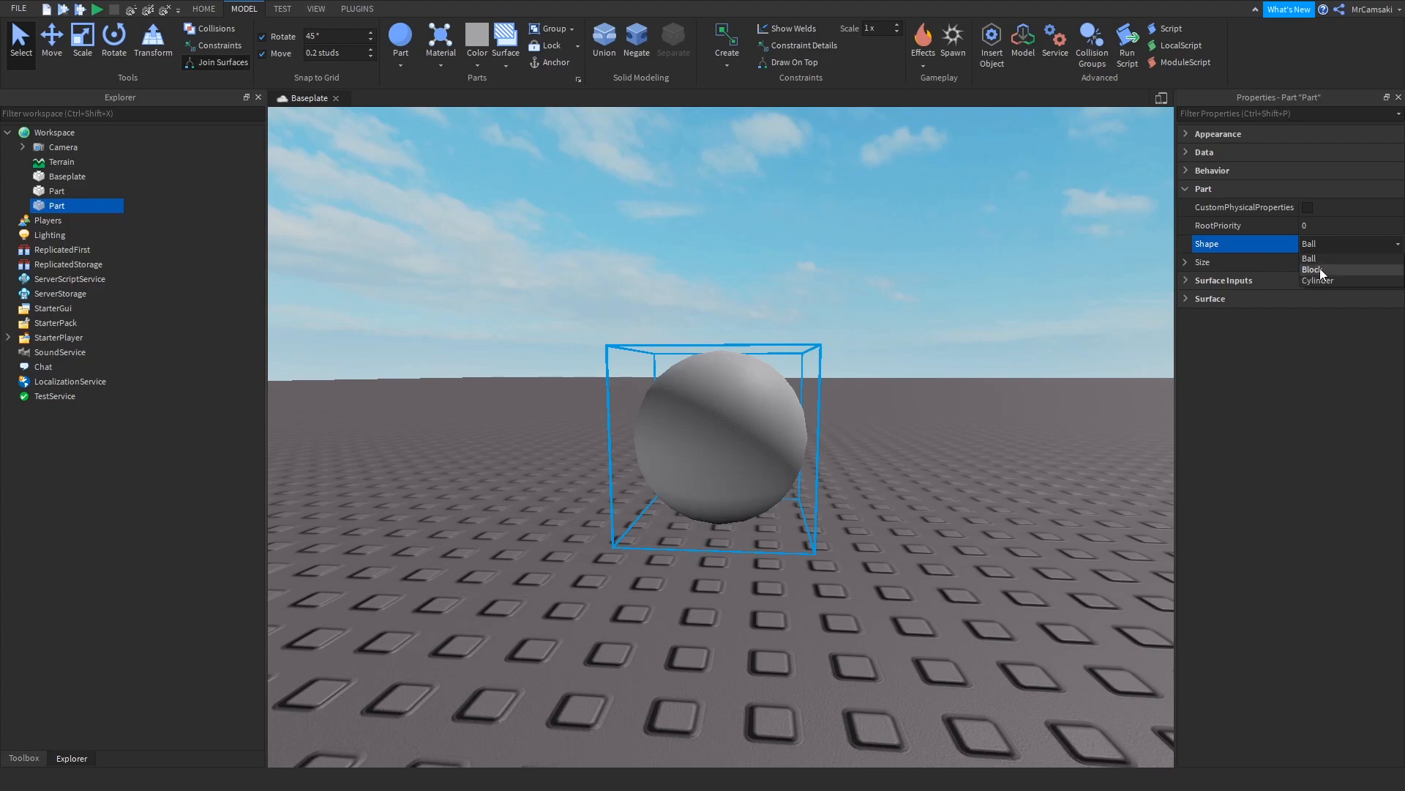
{"action": "left_click", "coordinate": [1320, 270]}
{"action": "right_click_drag", "start_coordinate": [1062, 443], "coordinate": [1062, 444]}
{"action": "right_click_drag", "start_coordinate": [903, 443], "coordinate": [903, 442]}
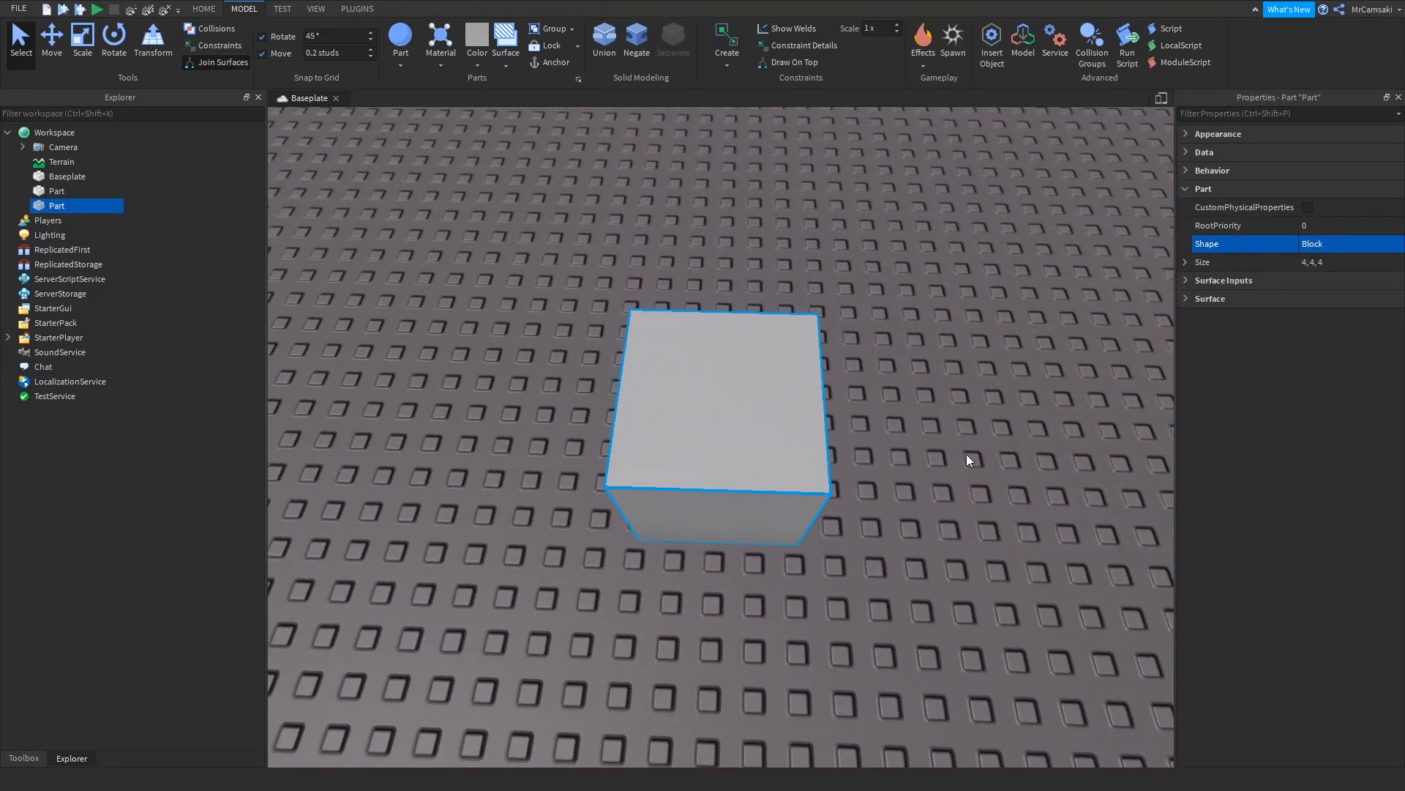
Step: Scale the block down from its upper face to a Y size of 2 studs, so it covers the sphere's lower half
{"action": "left_click", "coordinate": [1184, 263]}
{"action": "right_click_drag", "start_coordinate": [1019, 471], "coordinate": [924, 481]}
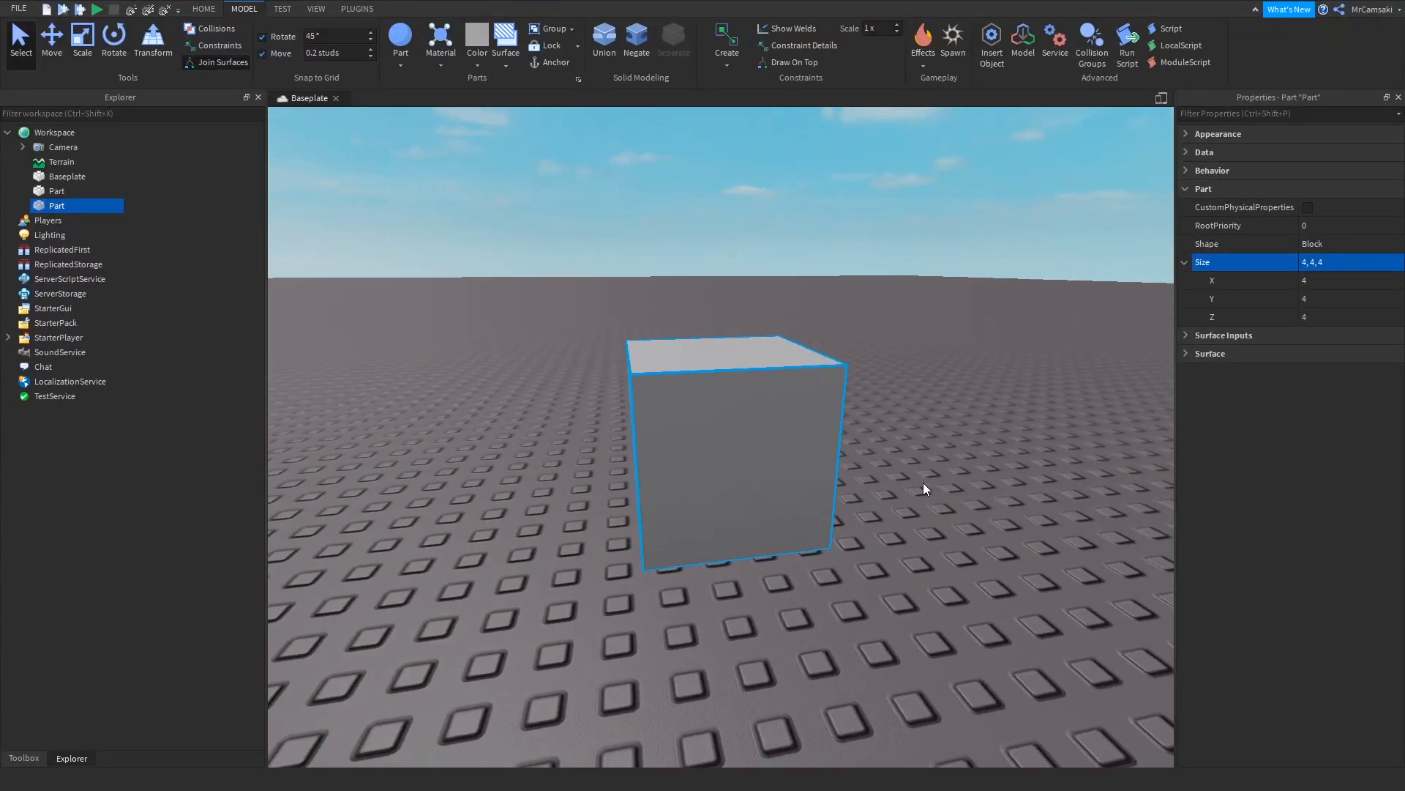
{"action": "key", "text": "ctrl+4"}
{"action": "left_click_drag", "start_coordinate": [721, 248], "coordinate": [757, 246]}
{"action": "left_click", "coordinate": [1306, 300]}
{"action": "left_click", "coordinate": [1317, 298]}
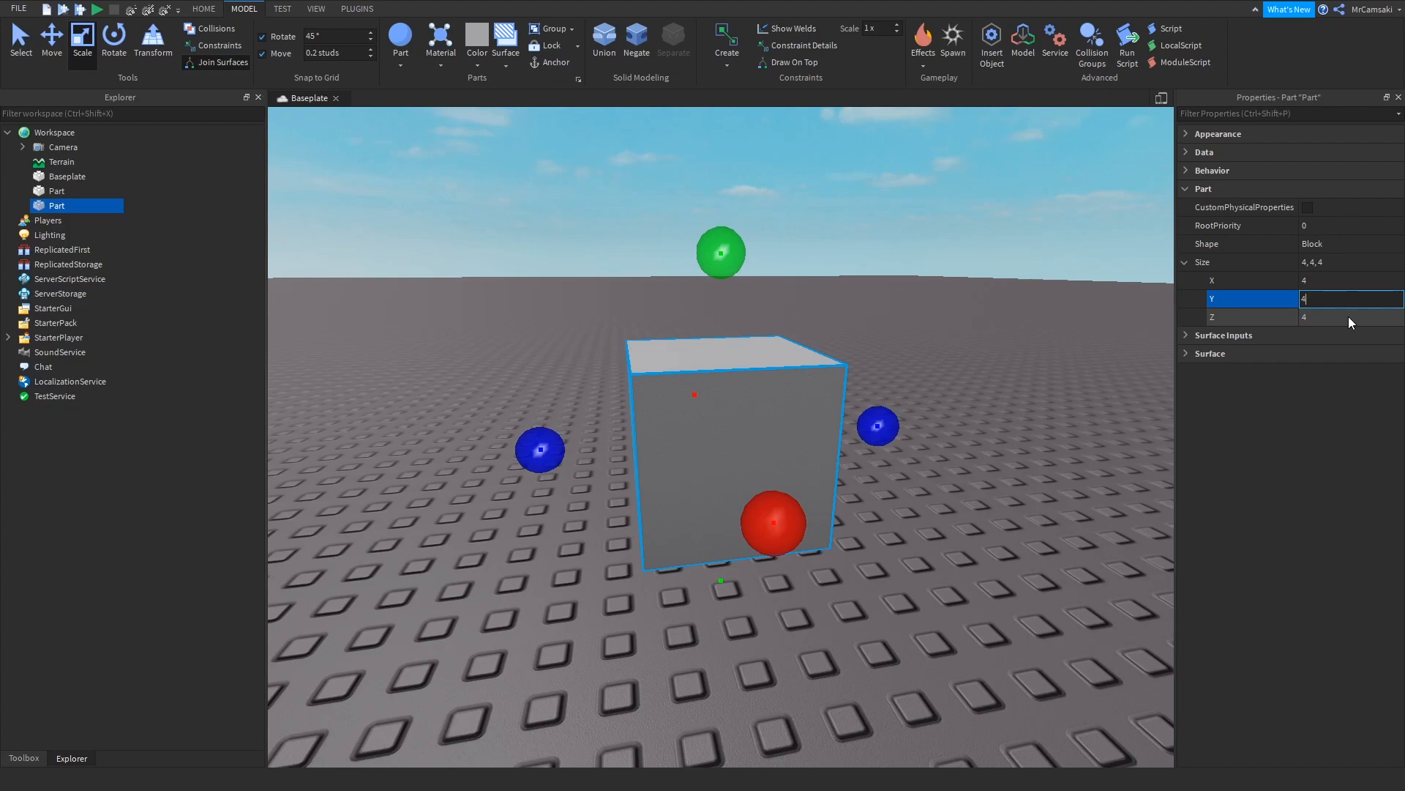
{"action": "key", "text": "Return"}
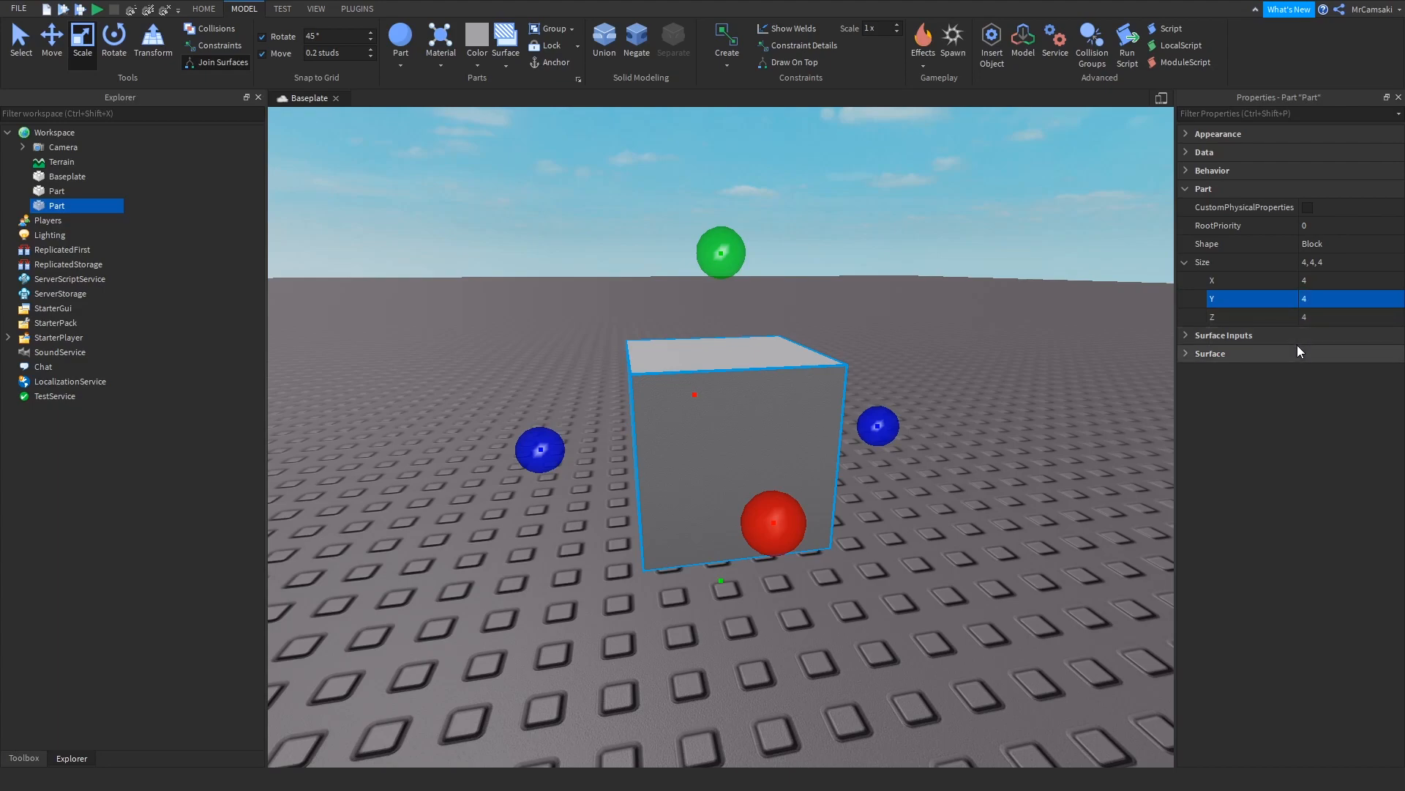
{"action": "right_click_drag", "start_coordinate": [963, 529], "coordinate": [963, 538]}
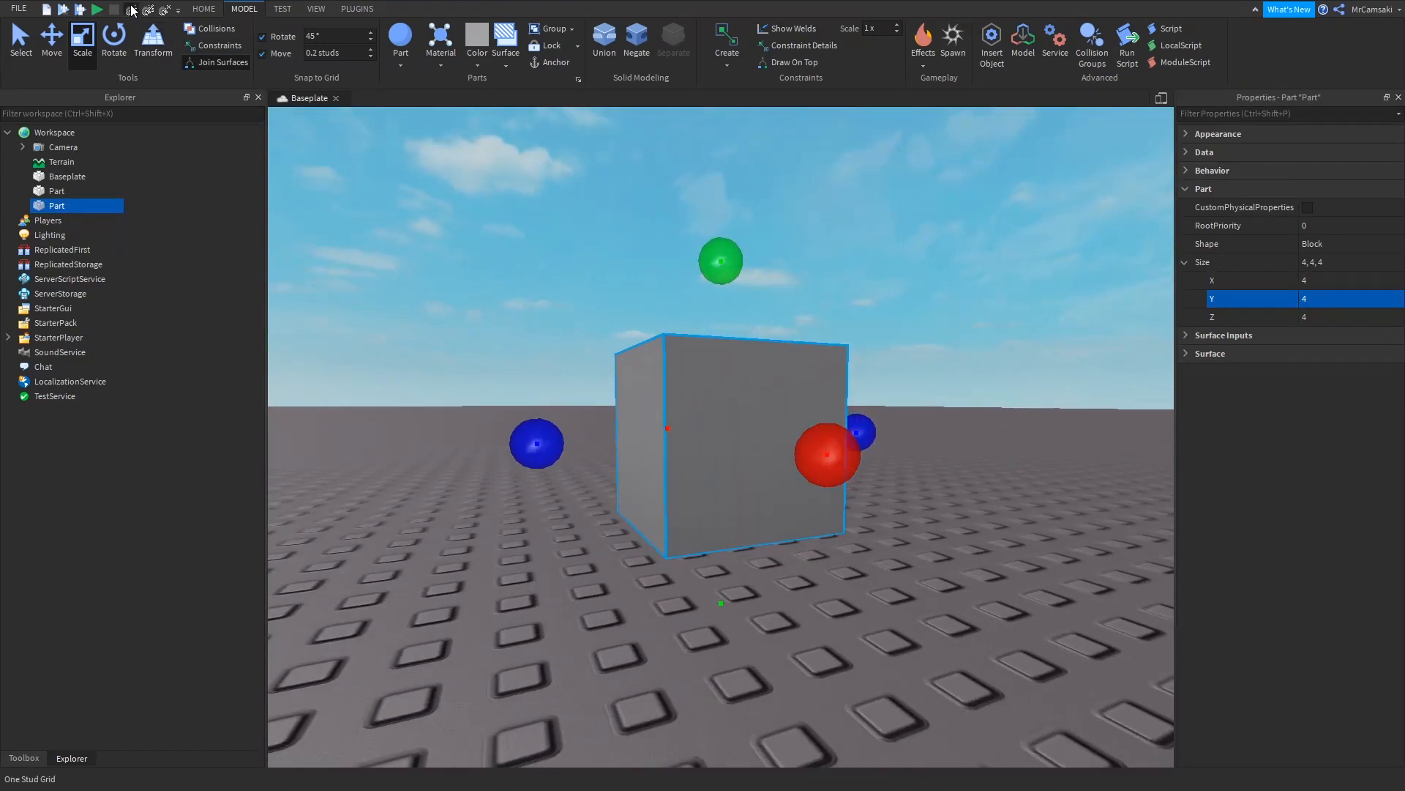
{"action": "left_click", "coordinate": [321, 51]}
{"action": "left_click_drag", "start_coordinate": [721, 261], "coordinate": [727, 341]}
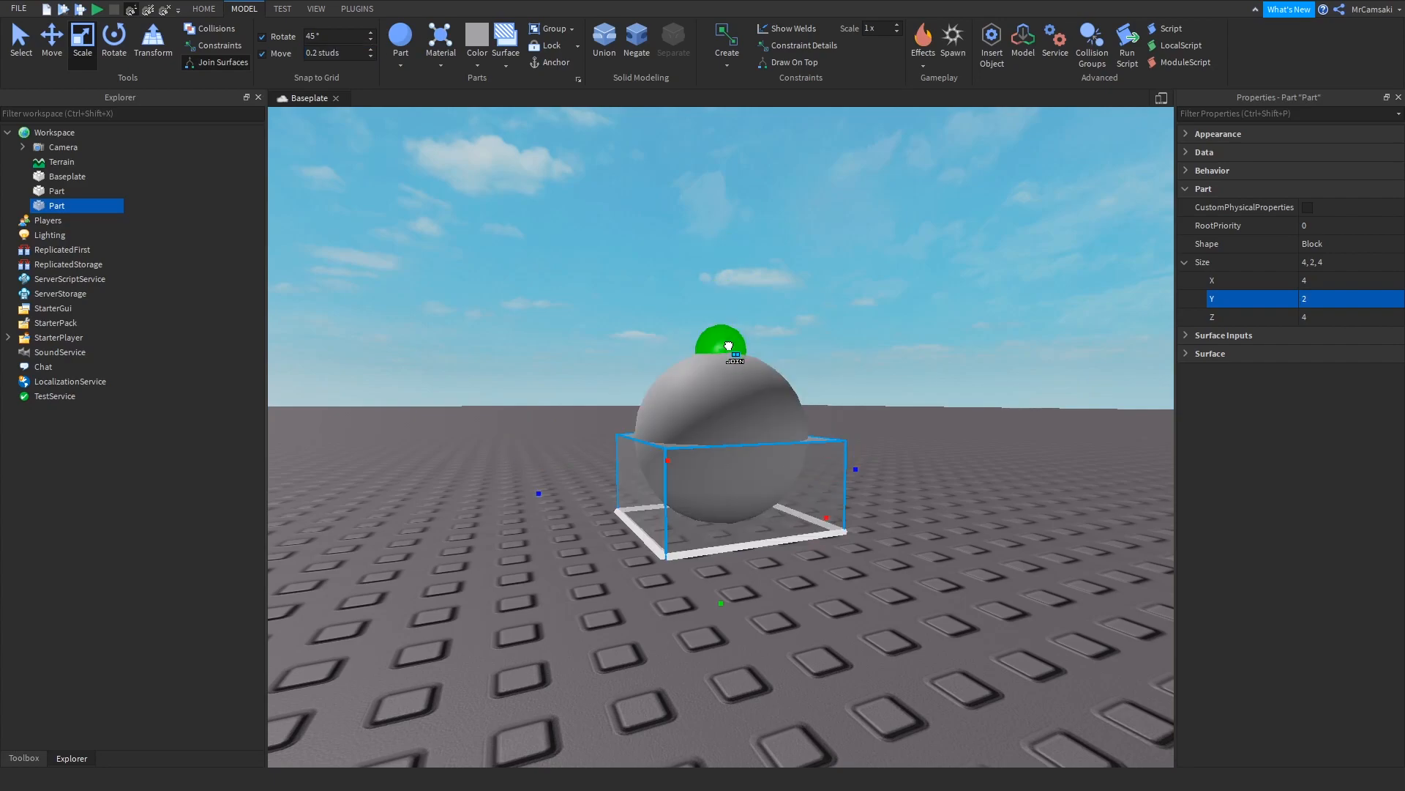
{"action": "left_click_drag", "start_coordinate": [728, 346], "coordinate": [728, 346]}
{"action": "right_click_drag", "start_coordinate": [884, 341], "coordinate": [885, 339]}
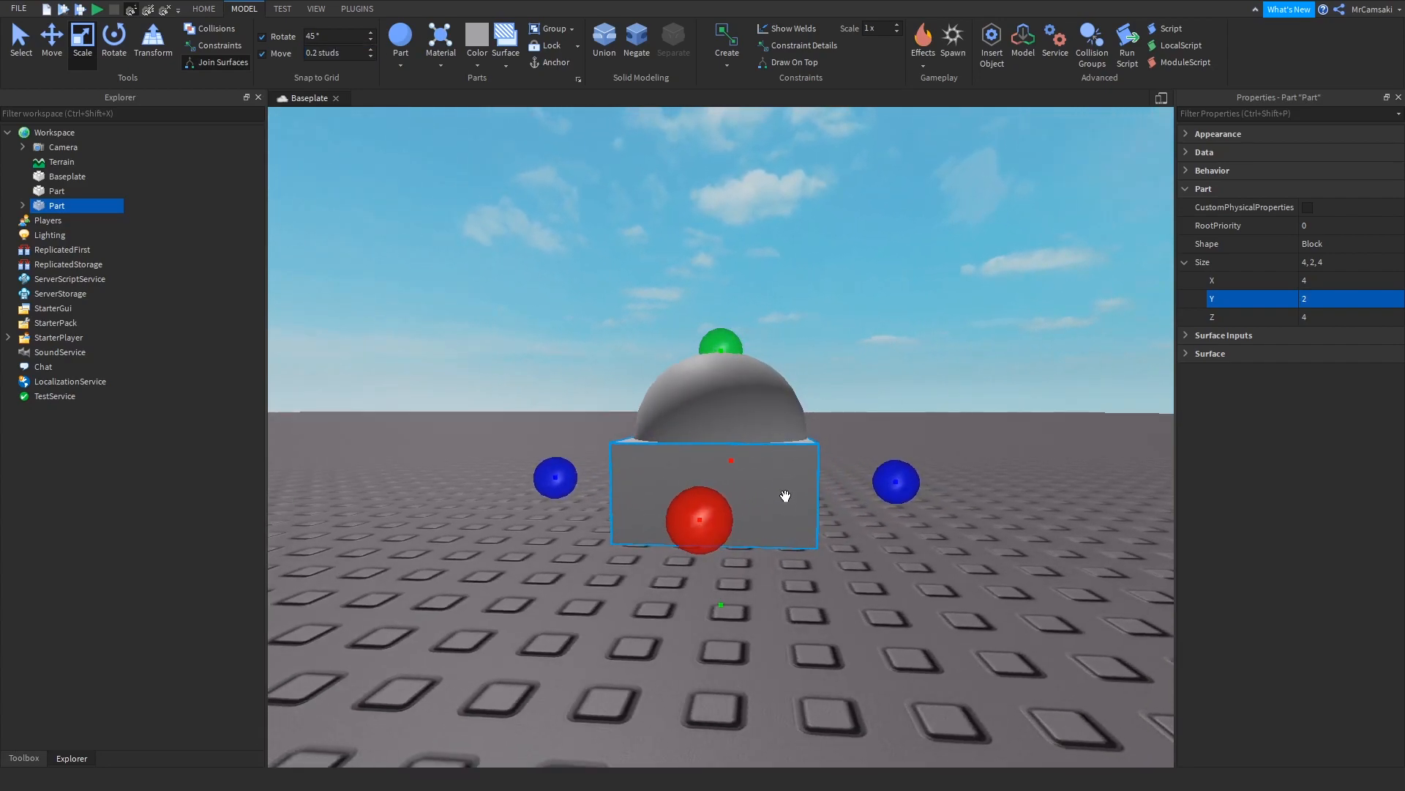
Step: Inspect how the block overlaps the sphere by selecting each part in turn and viewing them from several sides
{"action": "left_click", "coordinate": [846, 436]}
{"action": "left_click", "coordinate": [778, 411]}
{"action": "right_click_drag", "start_coordinate": [778, 411], "coordinate": [894, 458]}
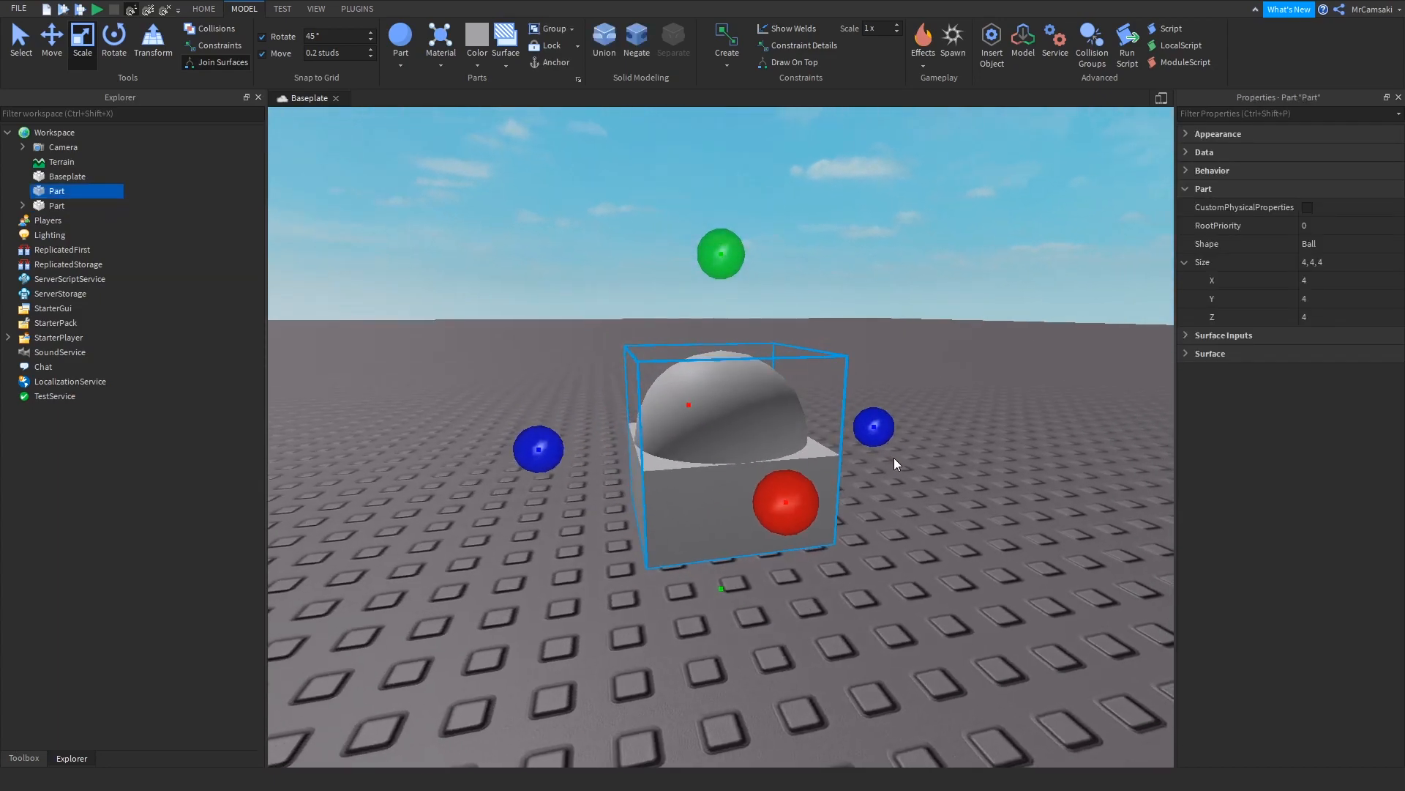
{"action": "left_click", "coordinate": [855, 503]}
{"action": "left_click", "coordinate": [834, 504]}
{"action": "right_click_drag", "start_coordinate": [946, 416], "coordinate": [947, 411]}
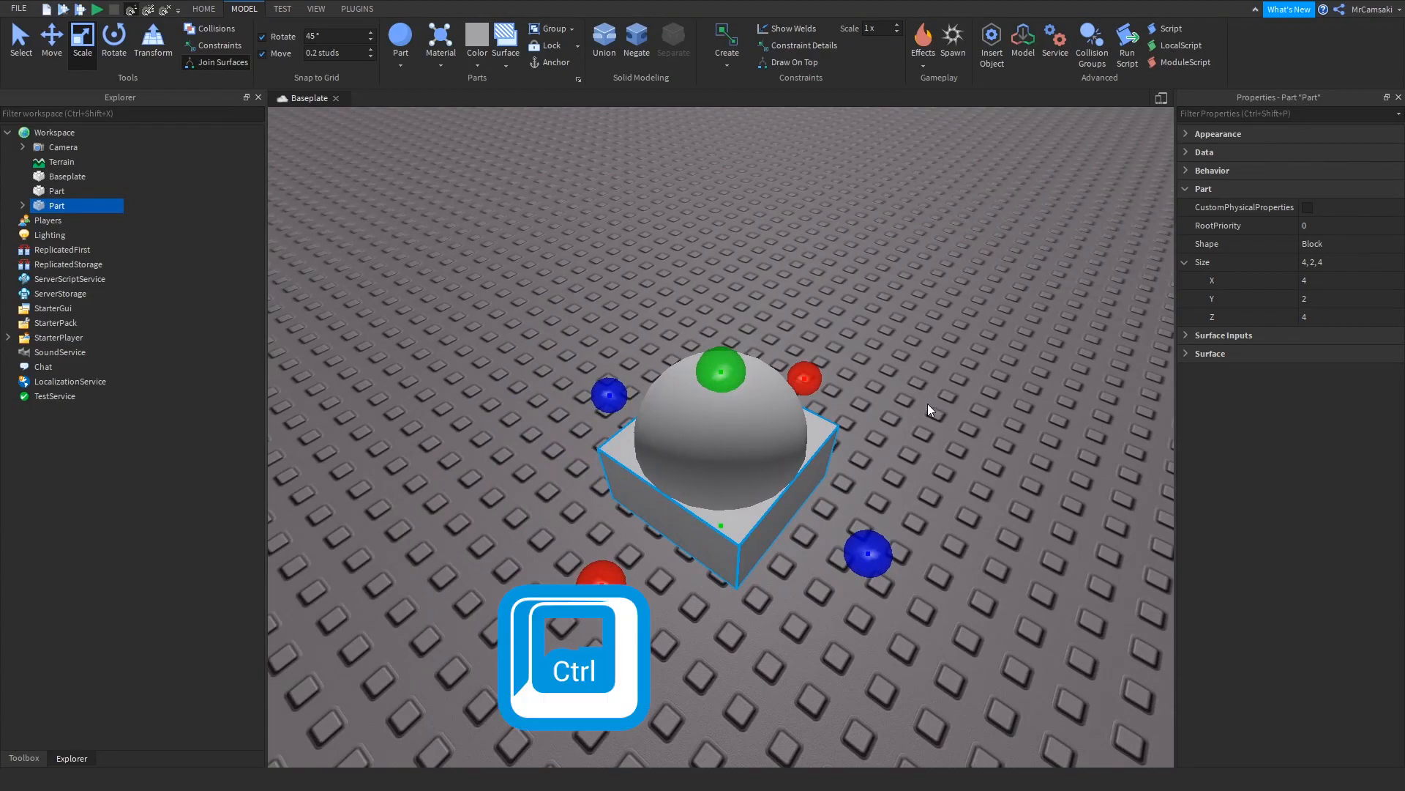
{"action": "key", "text": "ctrl+1"}
{"action": "left_click", "coordinate": [867, 356]}
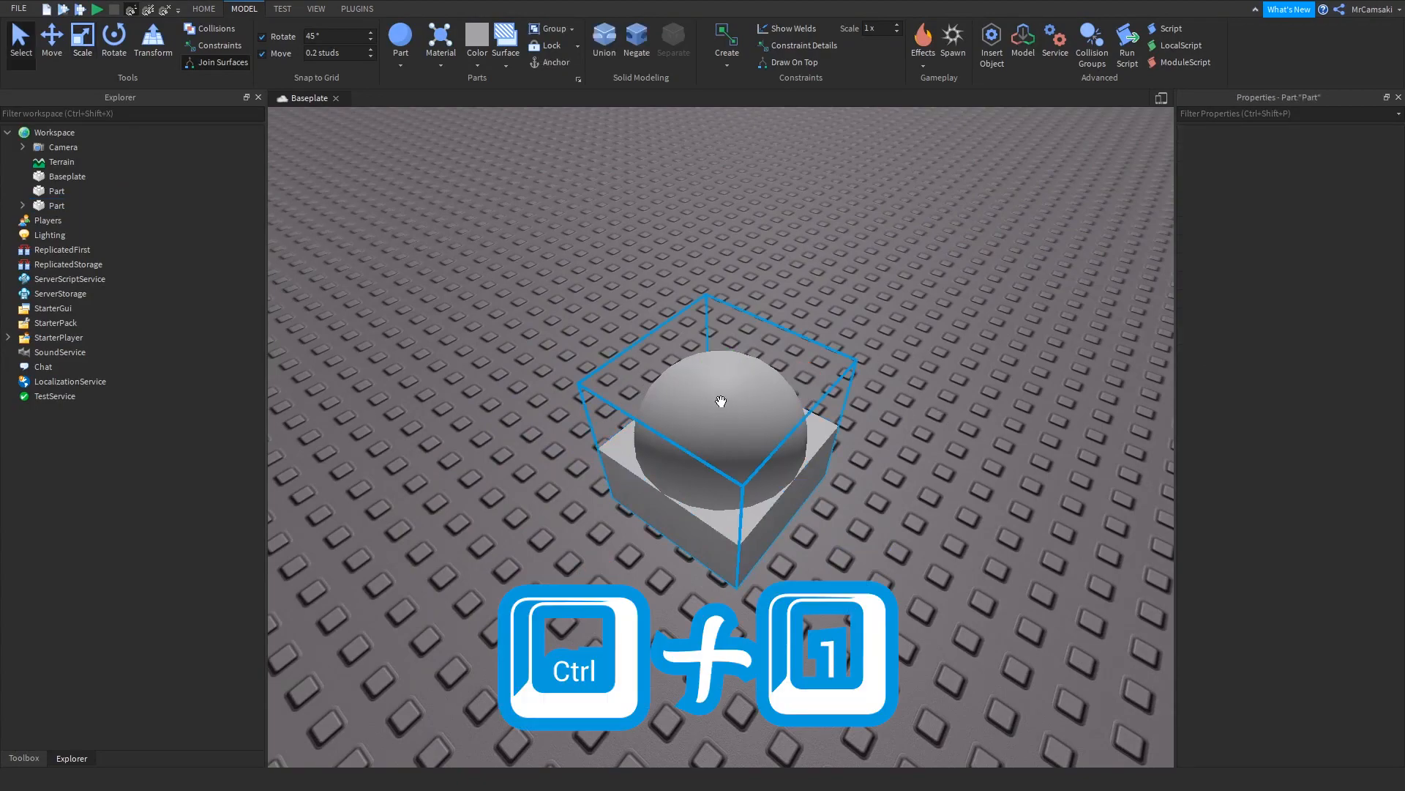
{"action": "right_click_drag", "start_coordinate": [854, 535], "coordinate": [855, 533]}
{"action": "left_click", "coordinate": [859, 523]}
Step: Select the block around the sphere's lower half and negate it
{"action": "left_click", "coordinate": [758, 526]}
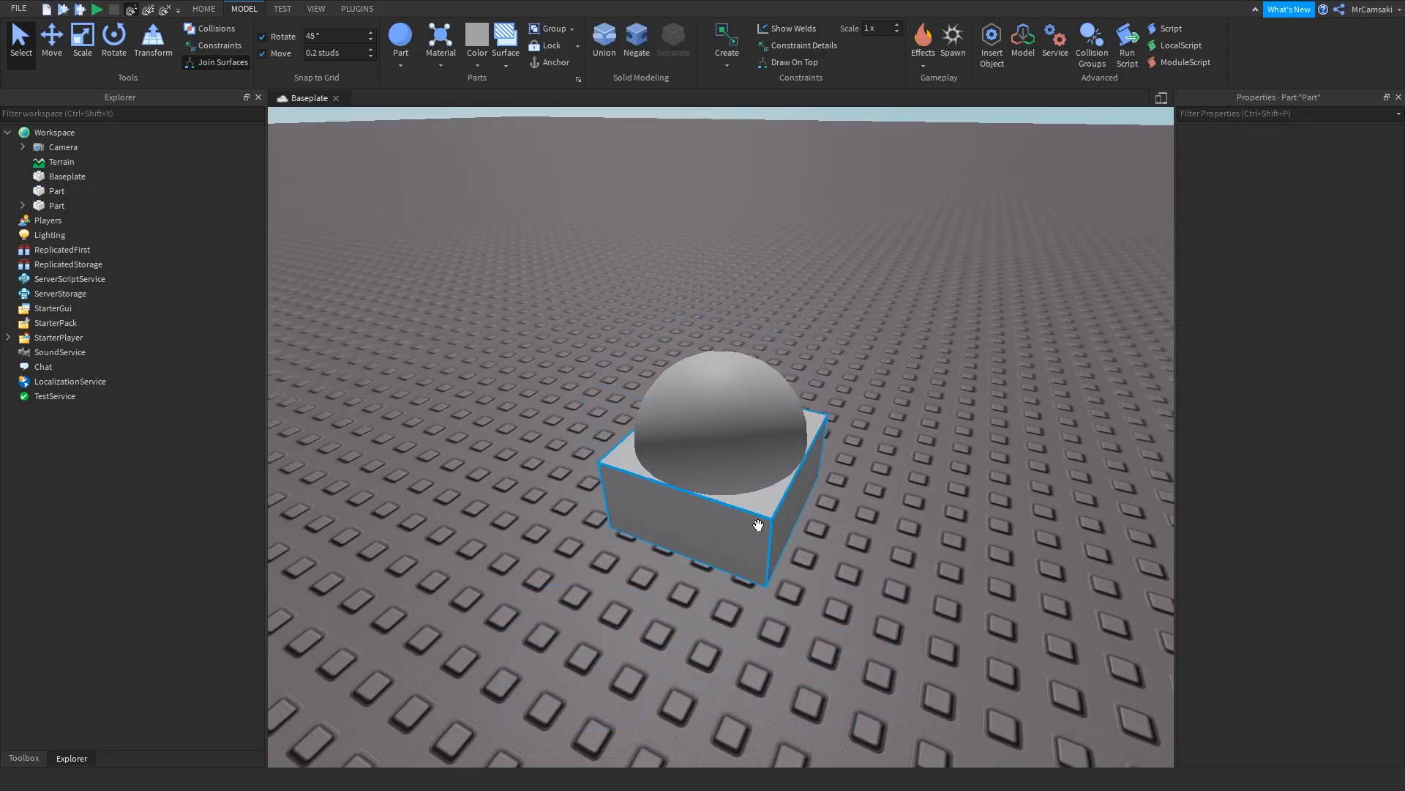
{"action": "key", "text": "ctrl"}
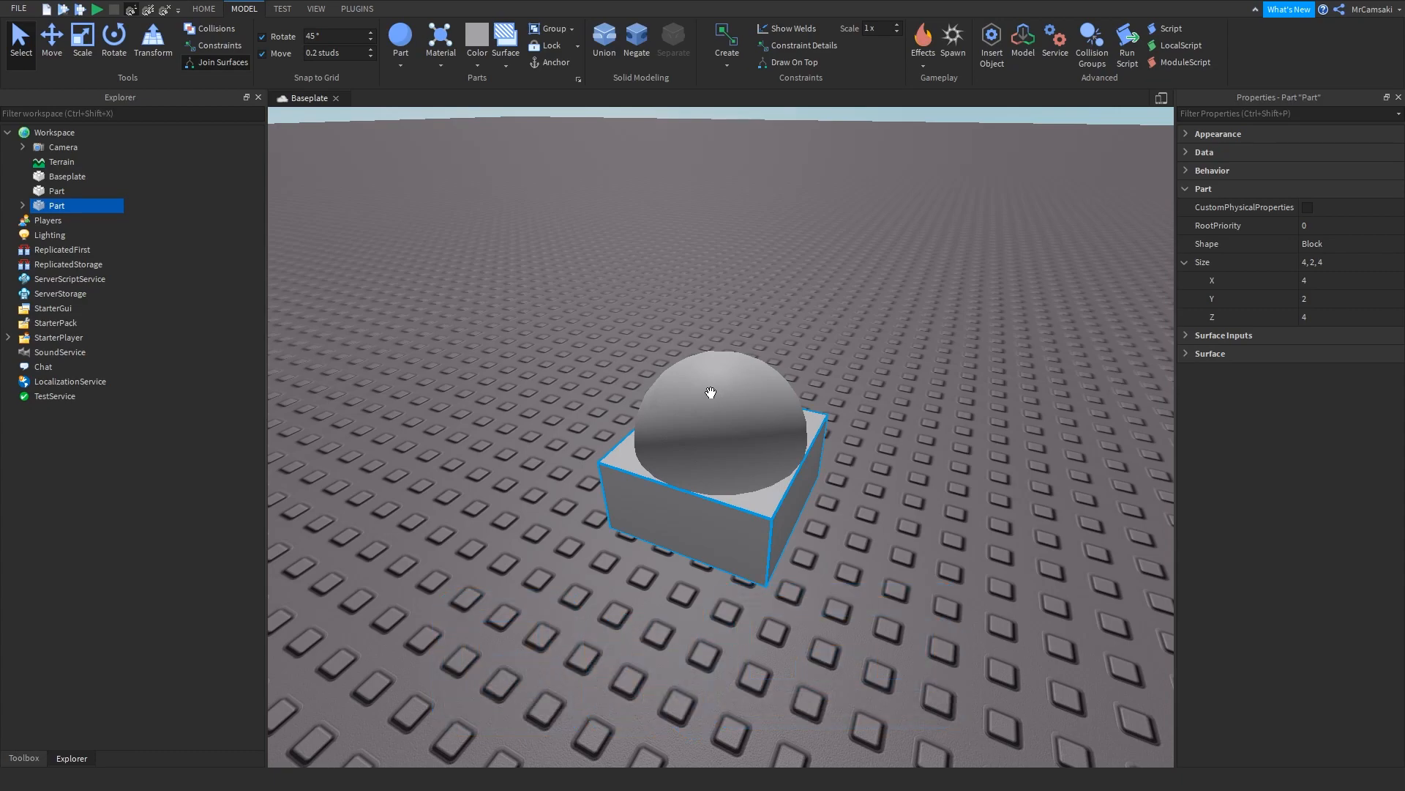
{"action": "left_click", "coordinate": [882, 532]}
{"action": "right_click_drag", "start_coordinate": [881, 533], "coordinate": [858, 539]}
{"action": "left_click", "coordinate": [784, 490]}
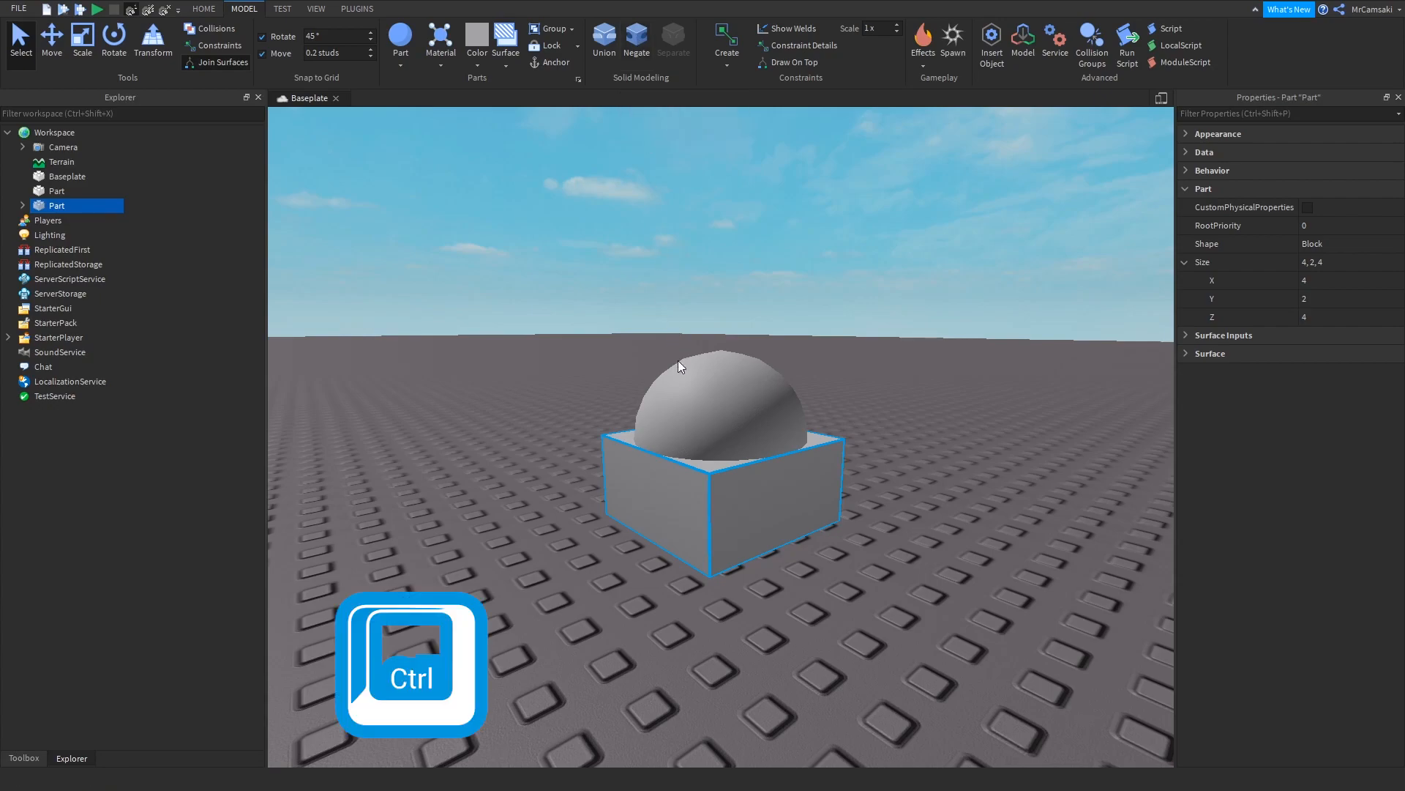
{"action": "key", "text": "ctrl+shift+n"}
Step: Union the sphere with the negated block to cut off its lower half, and shift the resulting hemisphere slightly across the baseplate
{"action": "right_click_drag", "start_coordinate": [777, 488], "coordinate": [782, 491]}
{"action": "right_click_drag", "start_coordinate": [893, 497], "coordinate": [895, 497]}
{"action": "right_click_drag", "start_coordinate": [780, 527], "coordinate": [789, 459]}
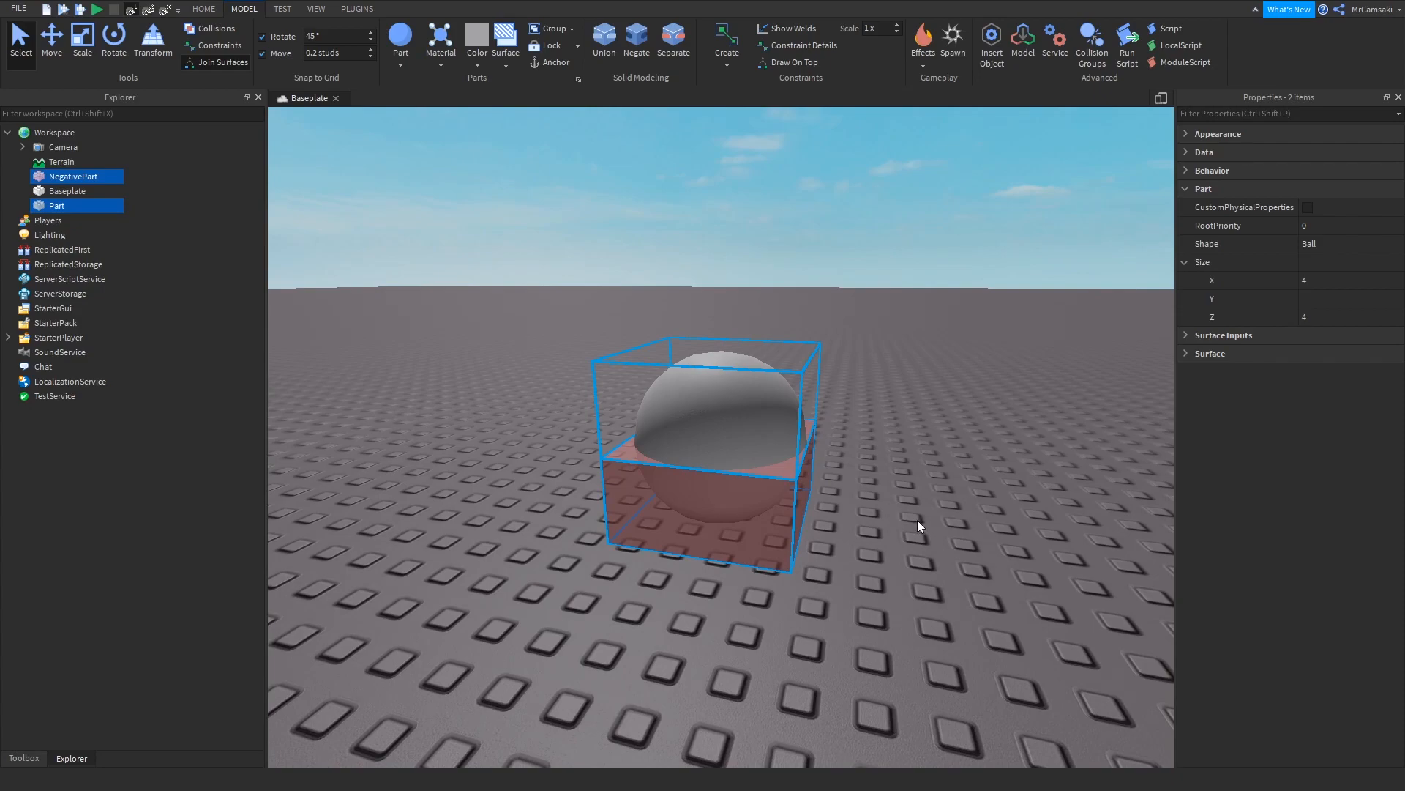
{"action": "key", "text": "ctrl+shift+g"}
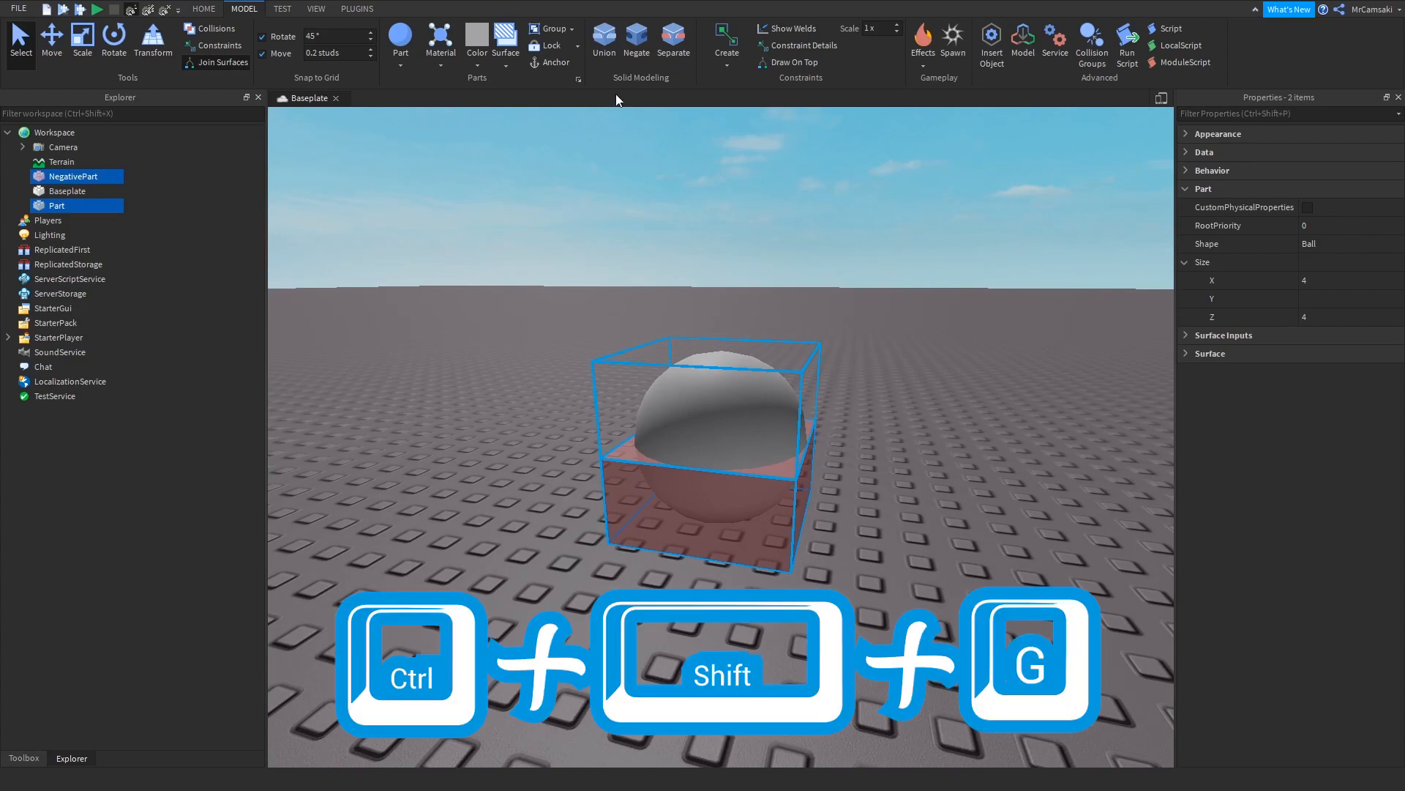
{"action": "left_click", "coordinate": [604, 40]}
{"action": "right_click_drag", "start_coordinate": [816, 612], "coordinate": [816, 612]}
{"action": "scroll", "coordinate": [815, 613], "scroll_direction": "up", "scroll_amount": 2}
{"action": "right_click_drag", "start_coordinate": [795, 534], "coordinate": [795, 535]}
{"action": "left_click", "coordinate": [886, 534]}
{"action": "left_click", "coordinate": [778, 464]}
{"action": "right_click_drag", "start_coordinate": [878, 593], "coordinate": [879, 593]}
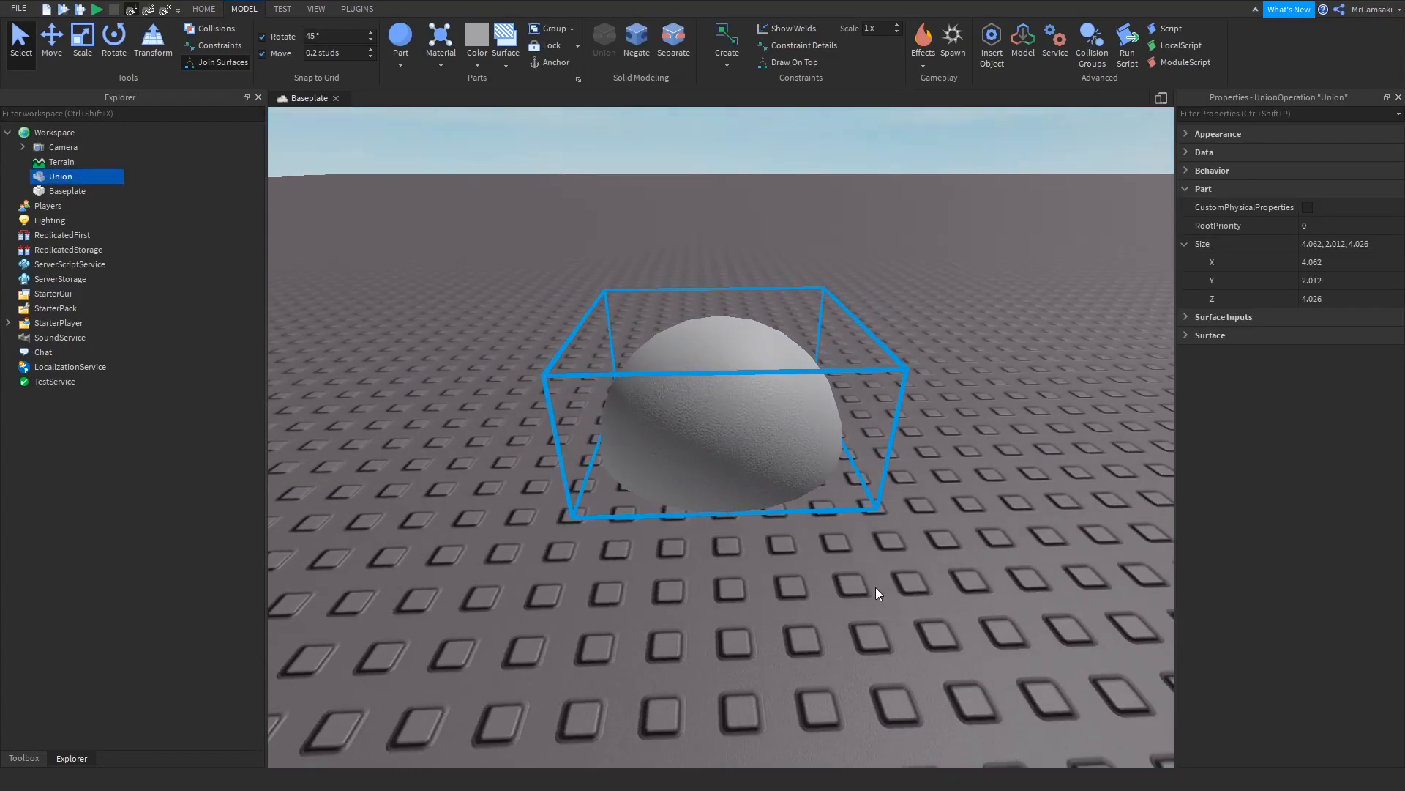
{"action": "mouse_move", "coordinate": [696, 458]}
{"action": "left_mouse_down"}
{"action": "mouse_move", "coordinate": [696, 527]}
{"action": "mouse_move", "coordinate": [723, 549]}
{"action": "left_mouse_up"}
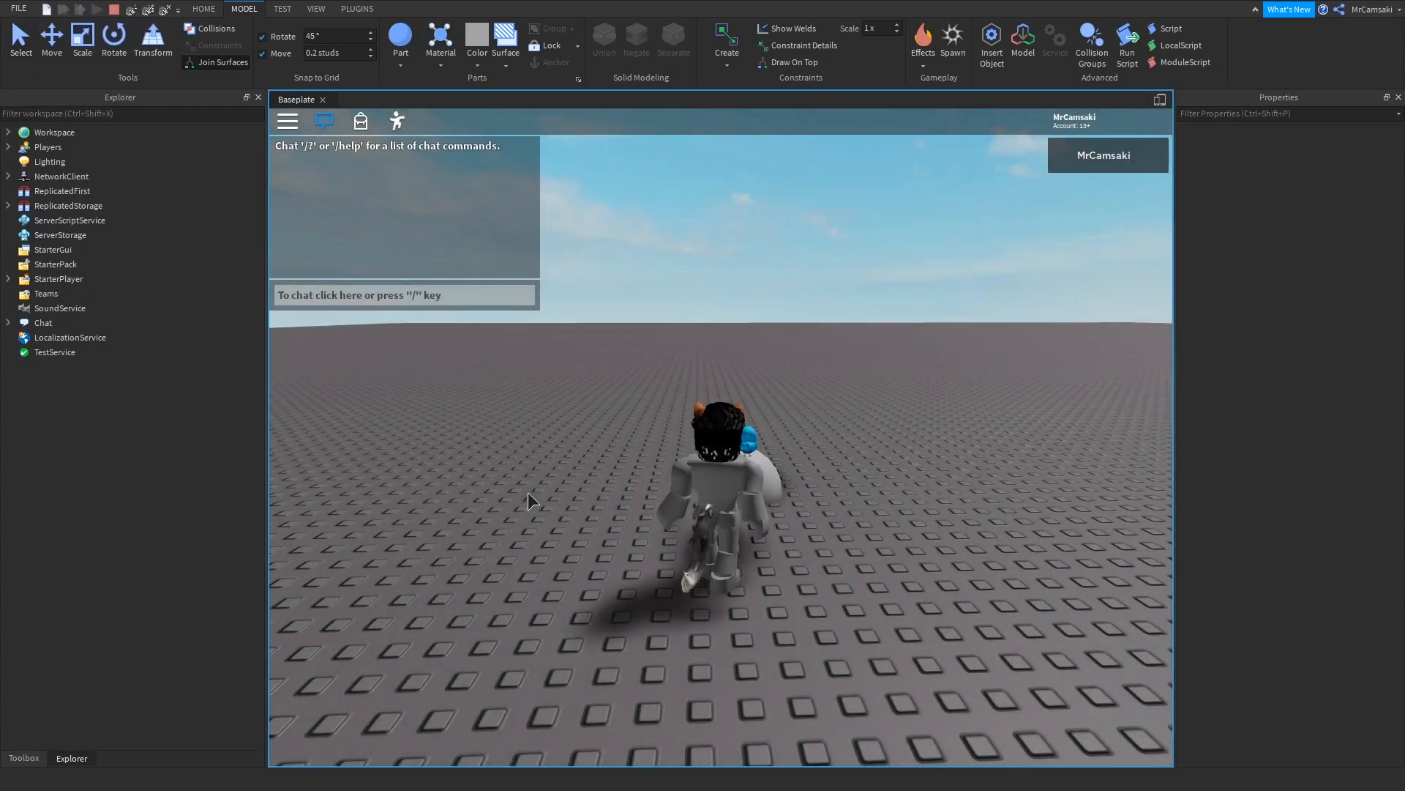
Step: Playtest the place and walk the character around the hemisphere to examine its shape from several sides
{"action": "key", "text": "w"}
{"action": "right_click_drag", "start_coordinate": [604, 631], "coordinate": [605, 631]}
{"action": "key", "text": "a"}
{"action": "key", "text": "s"}
{"action": "key", "text": "w"}
{"action": "key", "text": "s"}
{"action": "key", "text": "a"}
{"action": "key", "text": "d"}
{"action": "key", "text": "space"}
{"action": "key", "text": "a"}
{"action": "key", "text": "w"}
{"action": "key", "text": "s"}
{"action": "key", "text": "s"}
{"action": "key", "text": "a"}
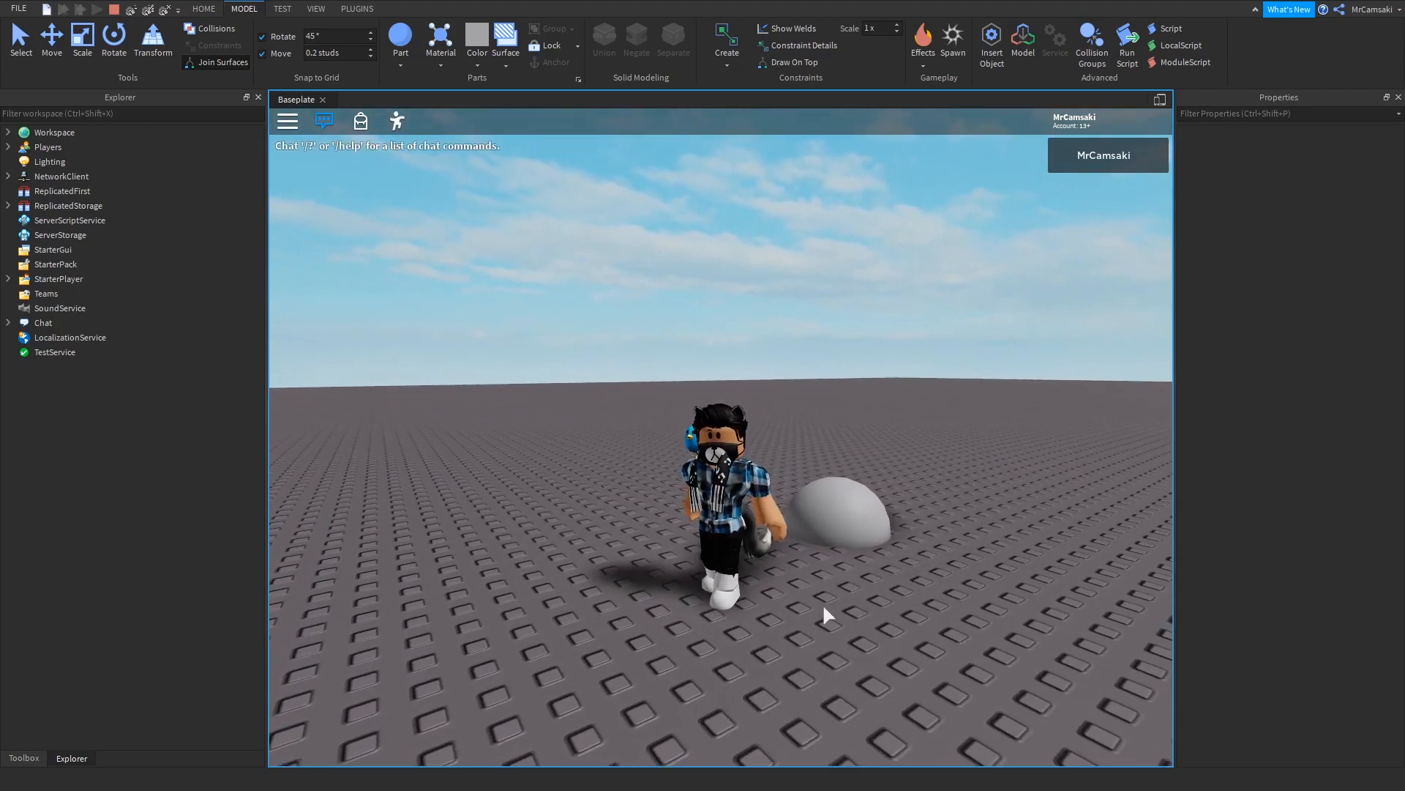
{"action": "scroll", "coordinate": [823, 607], "scroll_direction": "up", "scroll_amount": 3}
{"action": "right_click_drag", "start_coordinate": [823, 608], "coordinate": [772, 570]}
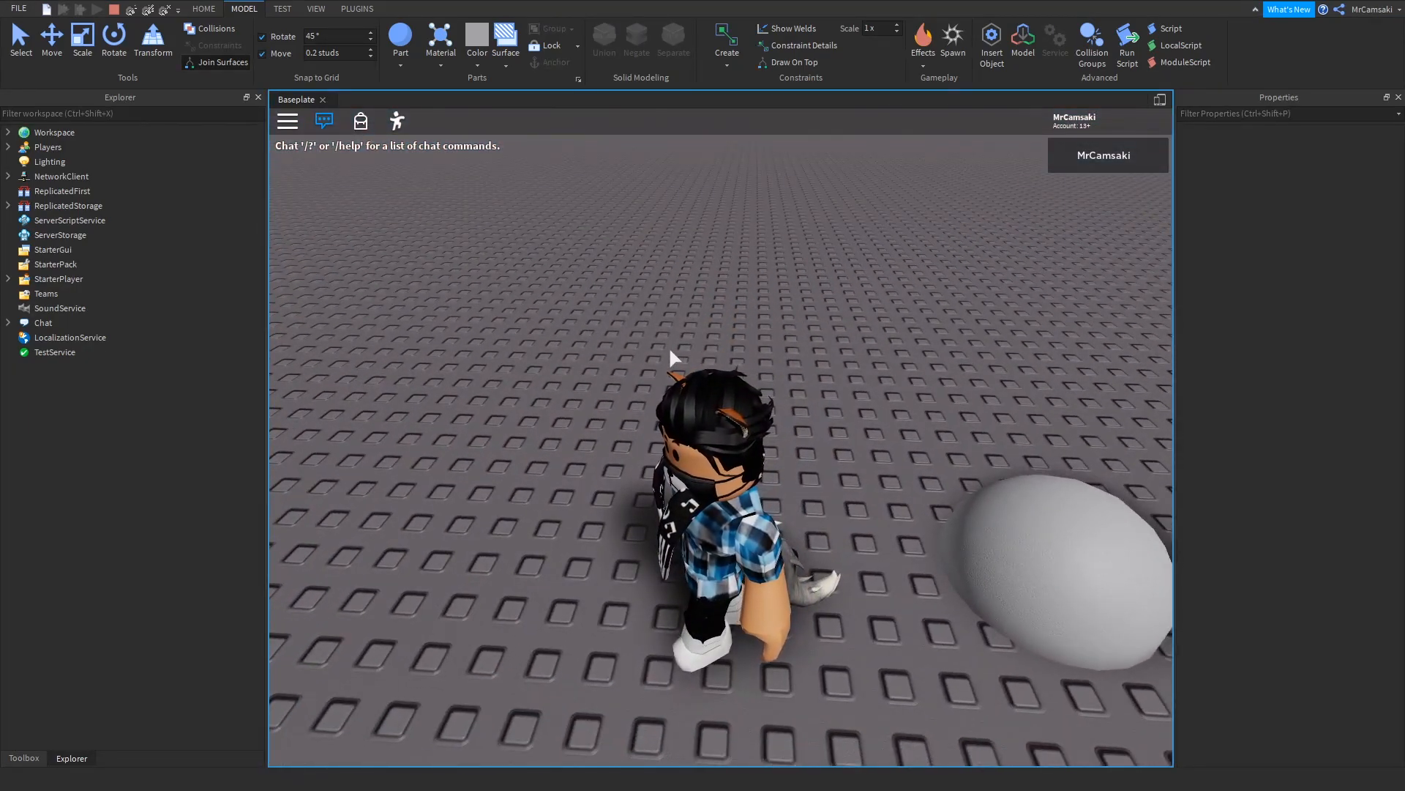
{"action": "key", "text": "s"}
{"action": "key", "text": "w"}
{"action": "key", "text": "s"}
{"action": "key", "text": "s"}
{"action": "key", "text": "w"}
{"action": "key", "text": "w"}
{"action": "key", "text": "d"}
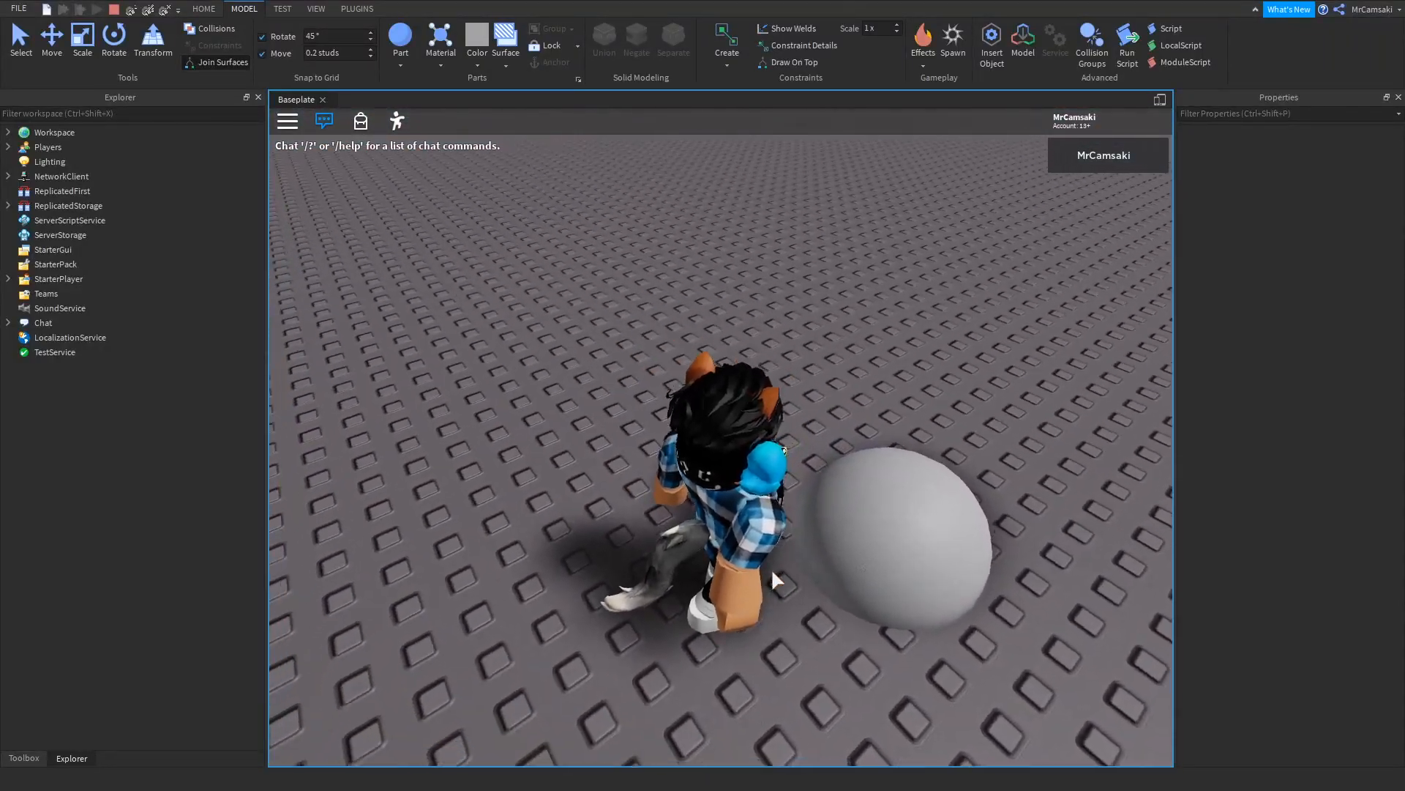
Step: Select the hemisphere during the playtest and scale it up to about 11.7 × 5.8 × 11.6 studs
{"action": "key", "text": "ctrl+1"}
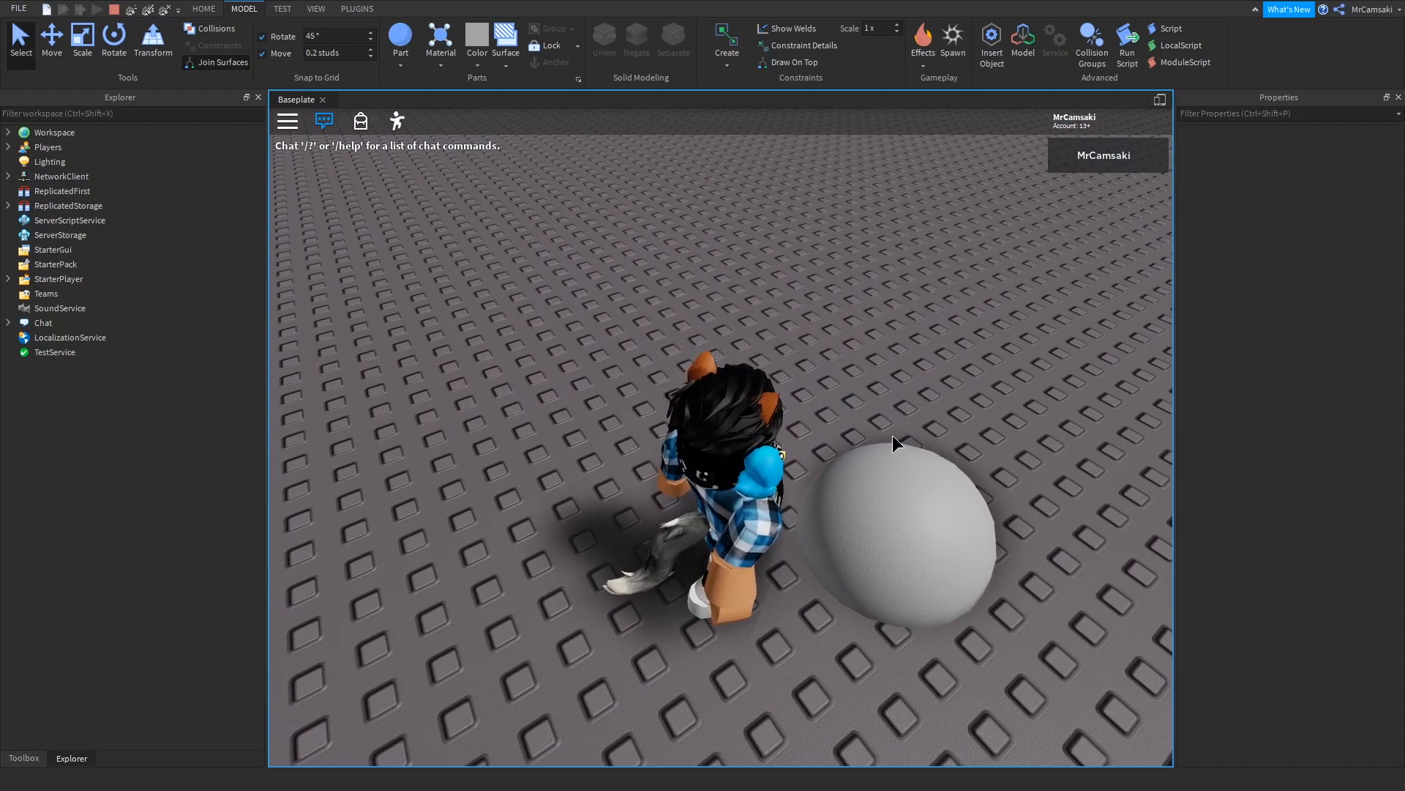
{"action": "left_click", "coordinate": [921, 491]}
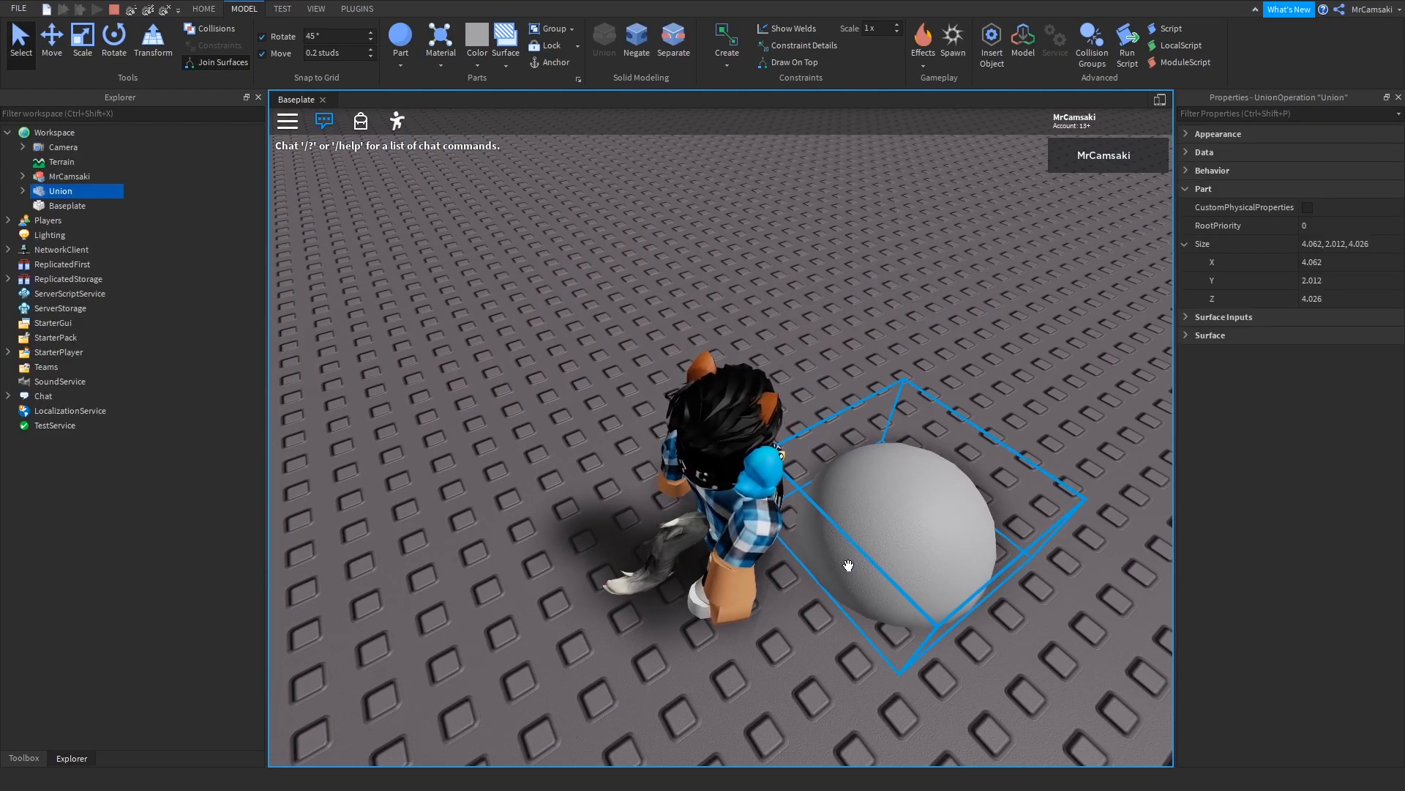
{"action": "key", "text": "ctrl+3"}
{"action": "left_click_drag", "start_coordinate": [953, 396], "coordinate": [1088, 233]}
{"action": "left_click", "coordinate": [467, 564]}
Step: Run and jump over the enlarged hemisphere with the character to test its curved surface
{"action": "key", "text": "w"}
{"action": "right_click_drag", "start_coordinate": [490, 559], "coordinate": [490, 559]}
{"action": "key", "text": "space"}
{"action": "key", "text": "s"}
{"action": "key", "text": "d"}
{"action": "key", "text": "w"}
{"action": "key", "text": "a"}
{"action": "right_click_drag", "start_coordinate": [667, 664], "coordinate": [667, 664]}
{"action": "key", "text": "space"}
{"action": "key", "text": "s"}
{"action": "key", "text": "d"}
{"action": "key", "text": "w"}
{"action": "key", "text": "space"}
{"action": "key", "text": "d"}
{"action": "key", "text": "space"}
{"action": "key", "text": "a"}
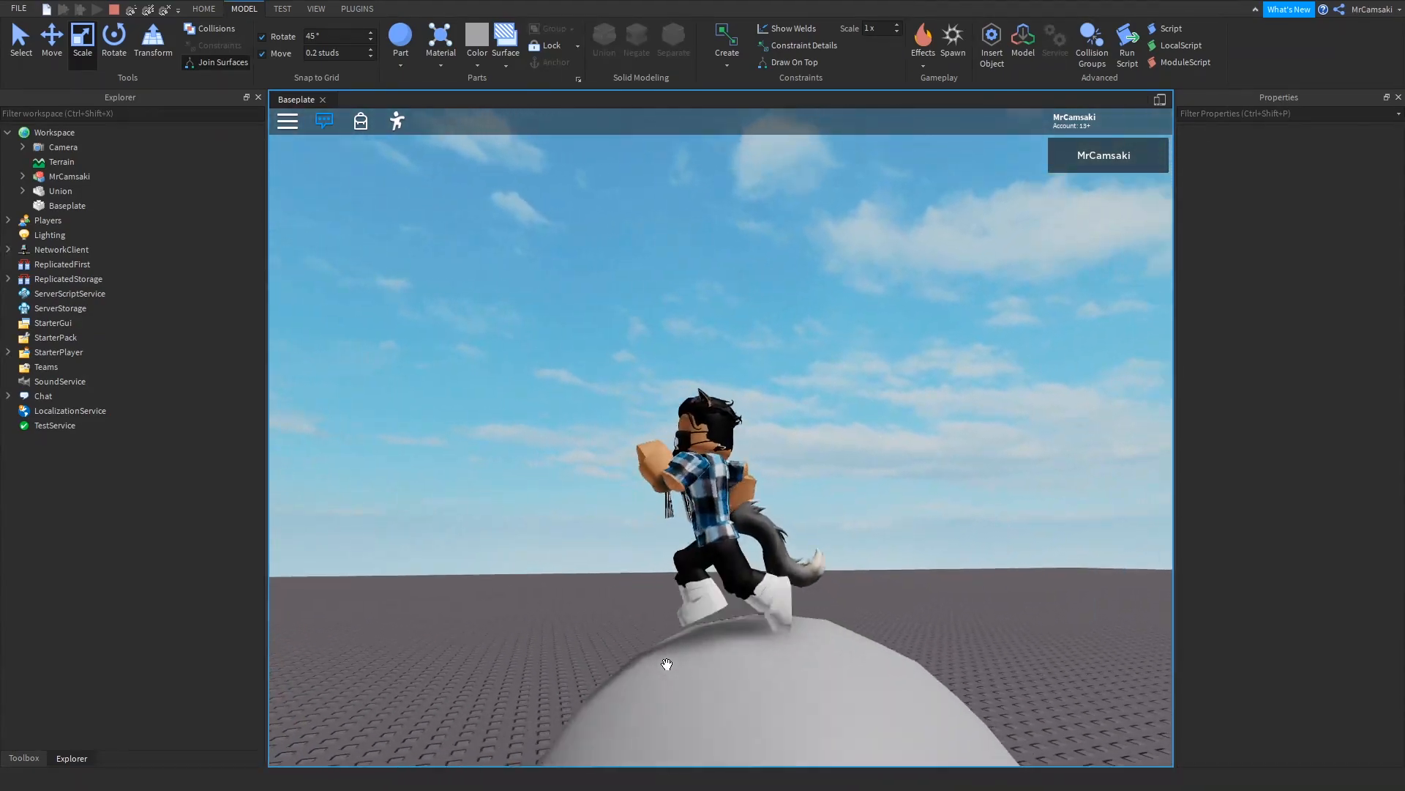
{"action": "key", "text": "s"}
{"action": "key", "text": "d"}
{"action": "key", "text": "w"}
{"action": "key", "text": "space"}
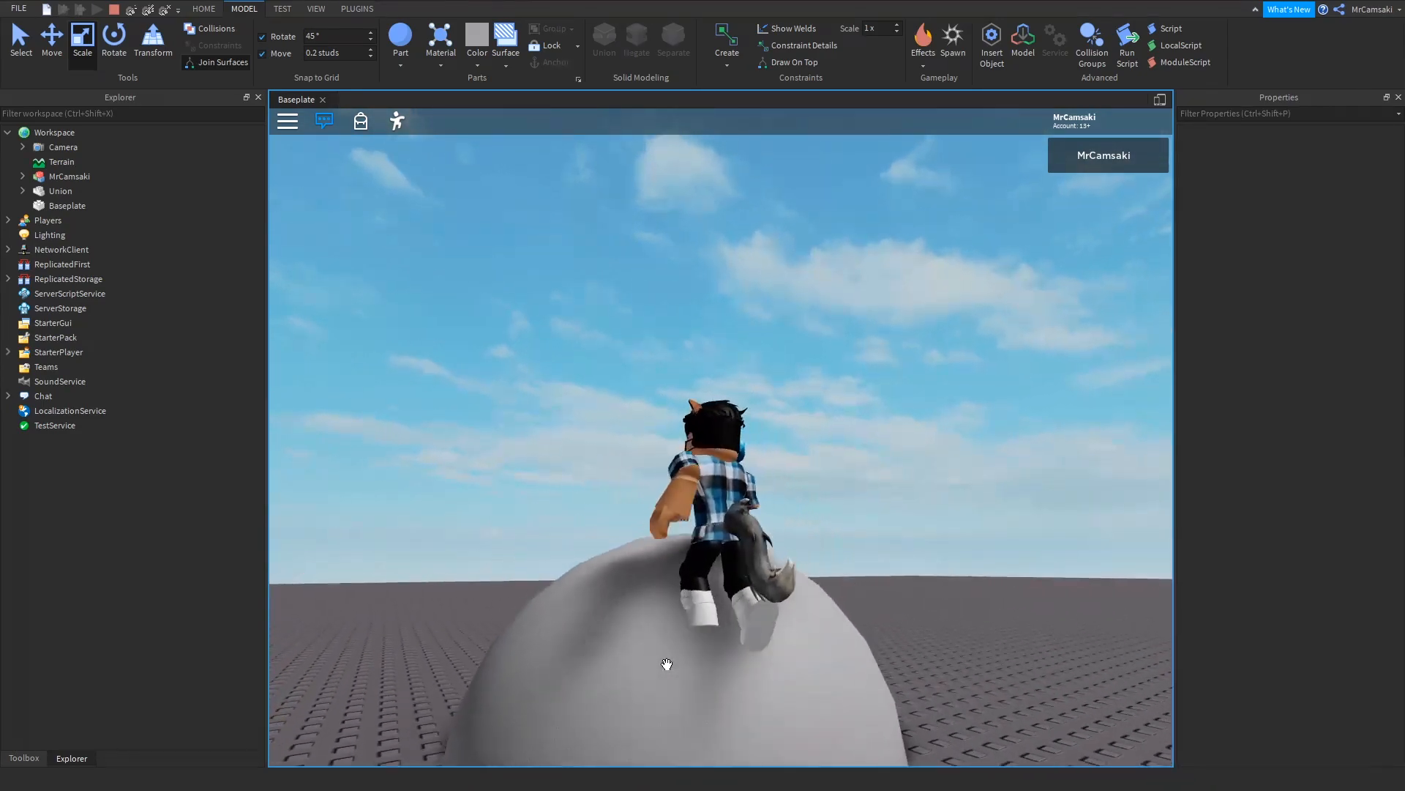
{"action": "key", "text": "a"}
{"action": "right_click_drag", "start_coordinate": [666, 664], "coordinate": [667, 665]}
{"action": "key", "text": "s"}
{"action": "key", "text": "d"}
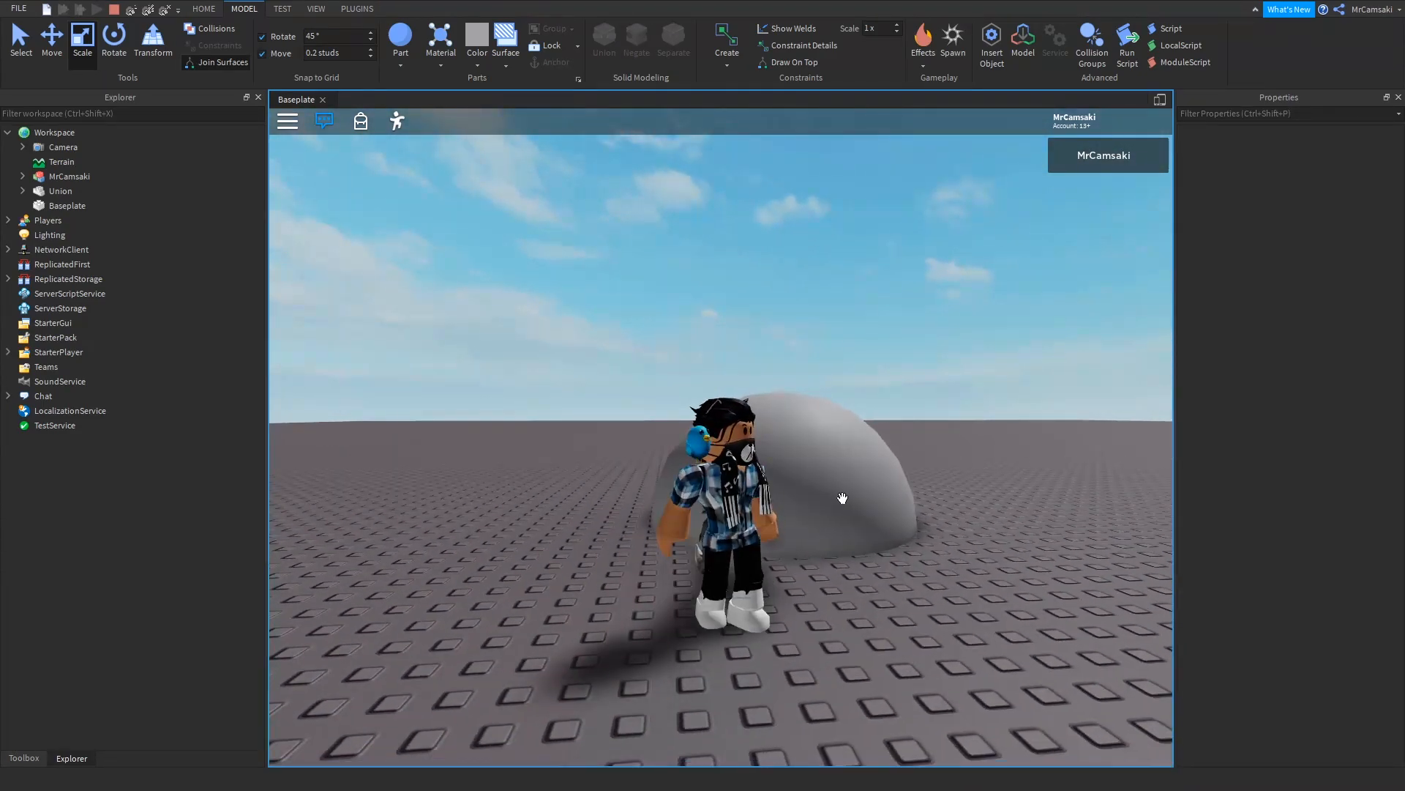
Step: Rotate the enlarged hemisphere about its Z axis to tip it over, and deselect it
{"action": "left_click", "coordinate": [867, 464]}
{"action": "key", "text": "ctrl+4"}
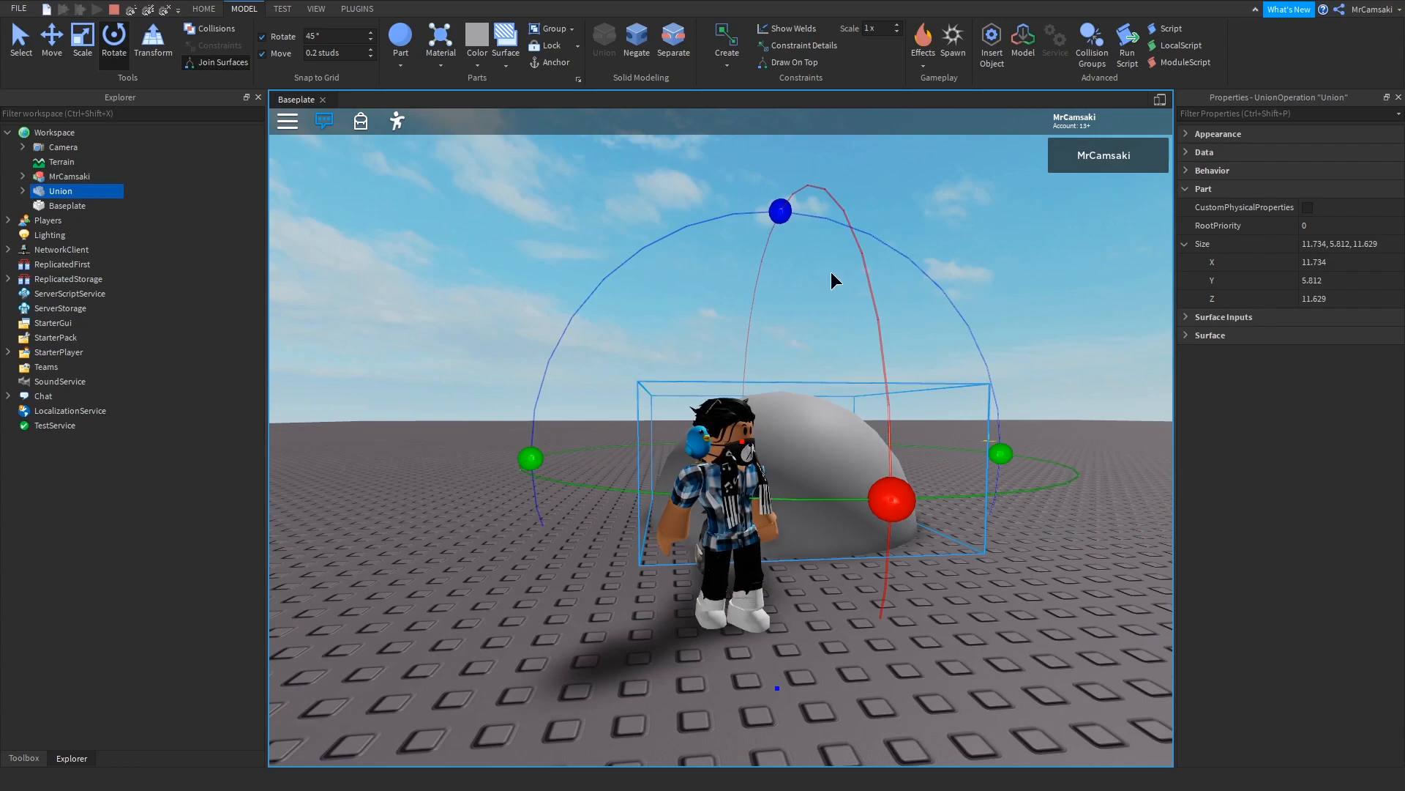
{"action": "left_click_drag", "start_coordinate": [787, 205], "coordinate": [527, 505]}
{"action": "left_click", "coordinate": [968, 609]}
Step: Move the character onto the flat face of the overturned hemisphere and test how it rocks
{"action": "key", "text": "d"}
{"action": "right_click_drag", "start_coordinate": [967, 609], "coordinate": [968, 608]}
{"action": "key", "text": "w"}
{"action": "key", "text": "d"}
{"action": "key", "text": "s"}
{"action": "key", "text": "w"}
{"action": "key", "text": "s"}
{"action": "key", "text": "a"}
{"action": "key", "text": "w"}
{"action": "key", "text": "space"}
{"action": "key", "text": "space"}
{"action": "key", "text": "d"}
{"action": "key", "text": "s"}
{"action": "key", "text": "d"}
{"action": "scroll", "coordinate": [968, 608], "scroll_direction": "down", "scroll_amount": 4}
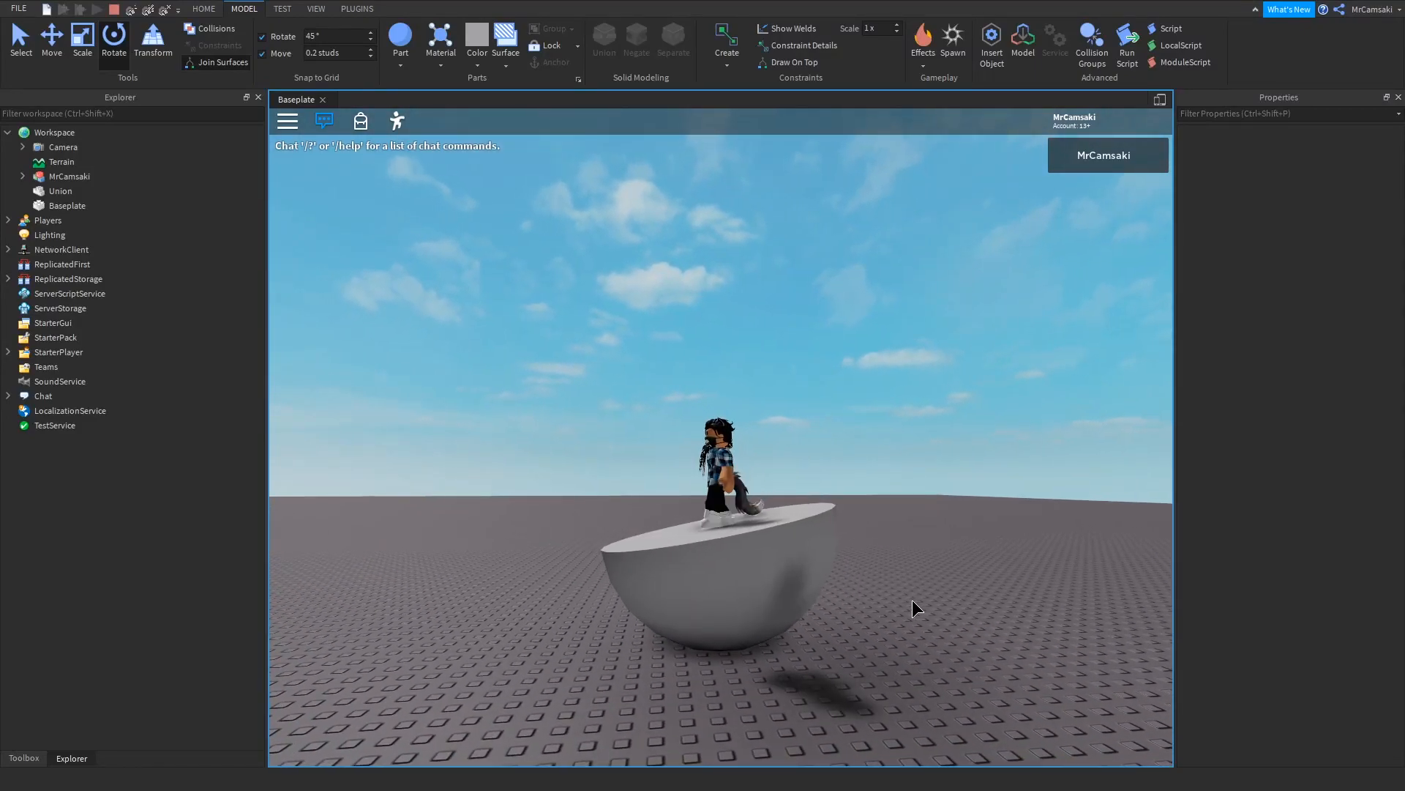
Step: Select the overturned hemisphere, enable its custom physical properties and expand their settings
{"action": "key", "text": "ctrl+1"}
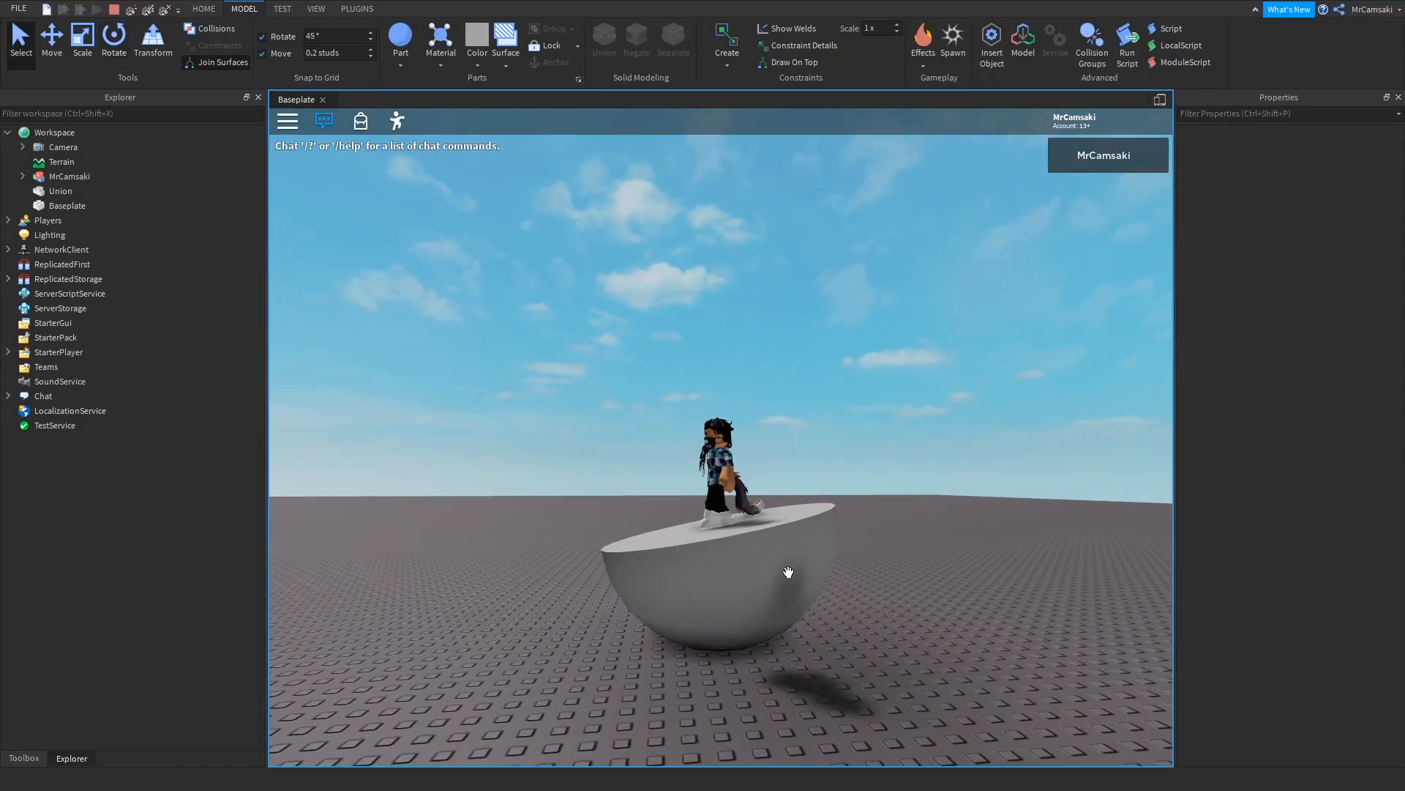
{"action": "left_click", "coordinate": [763, 570]}
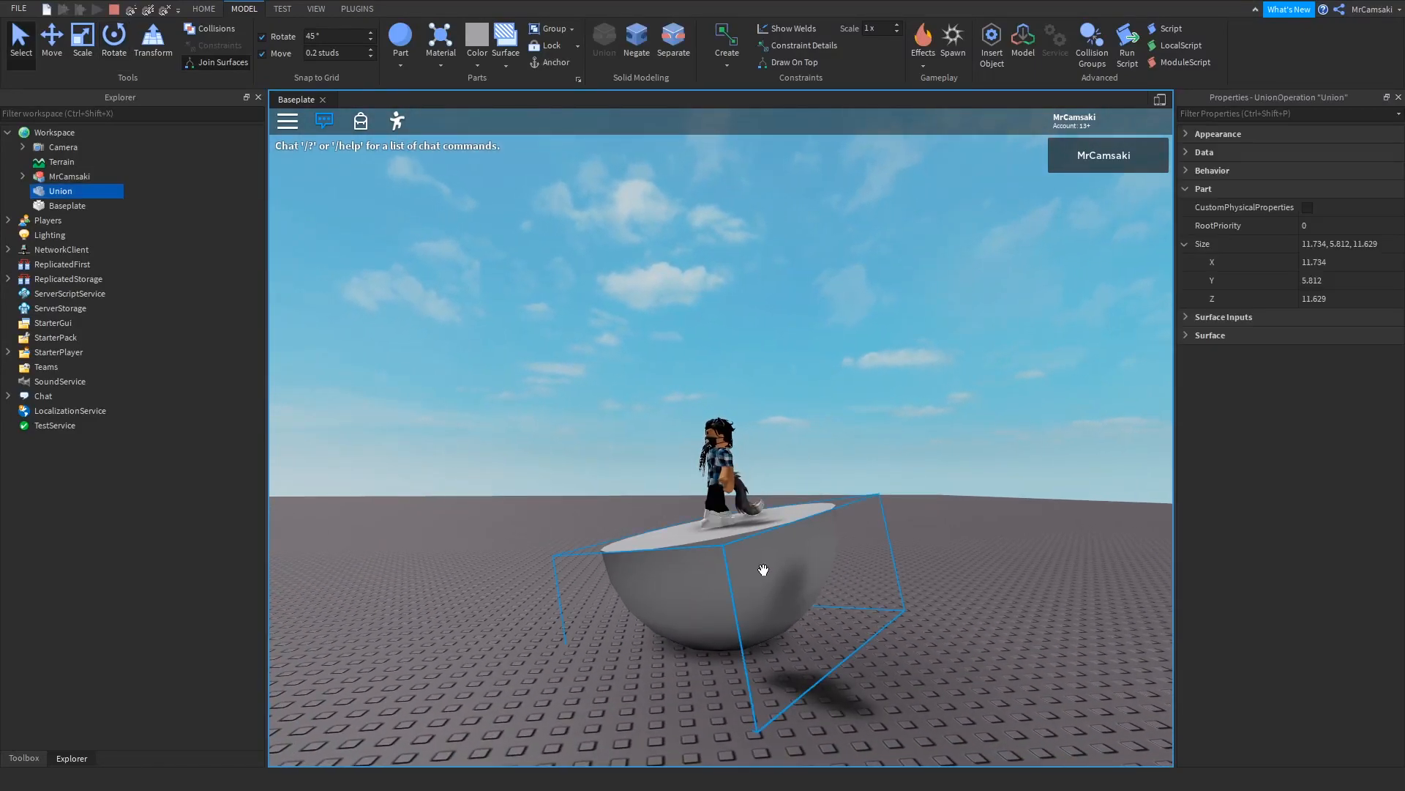
{"action": "left_click", "coordinate": [1308, 208]}
{"action": "left_click", "coordinate": [1185, 208]}
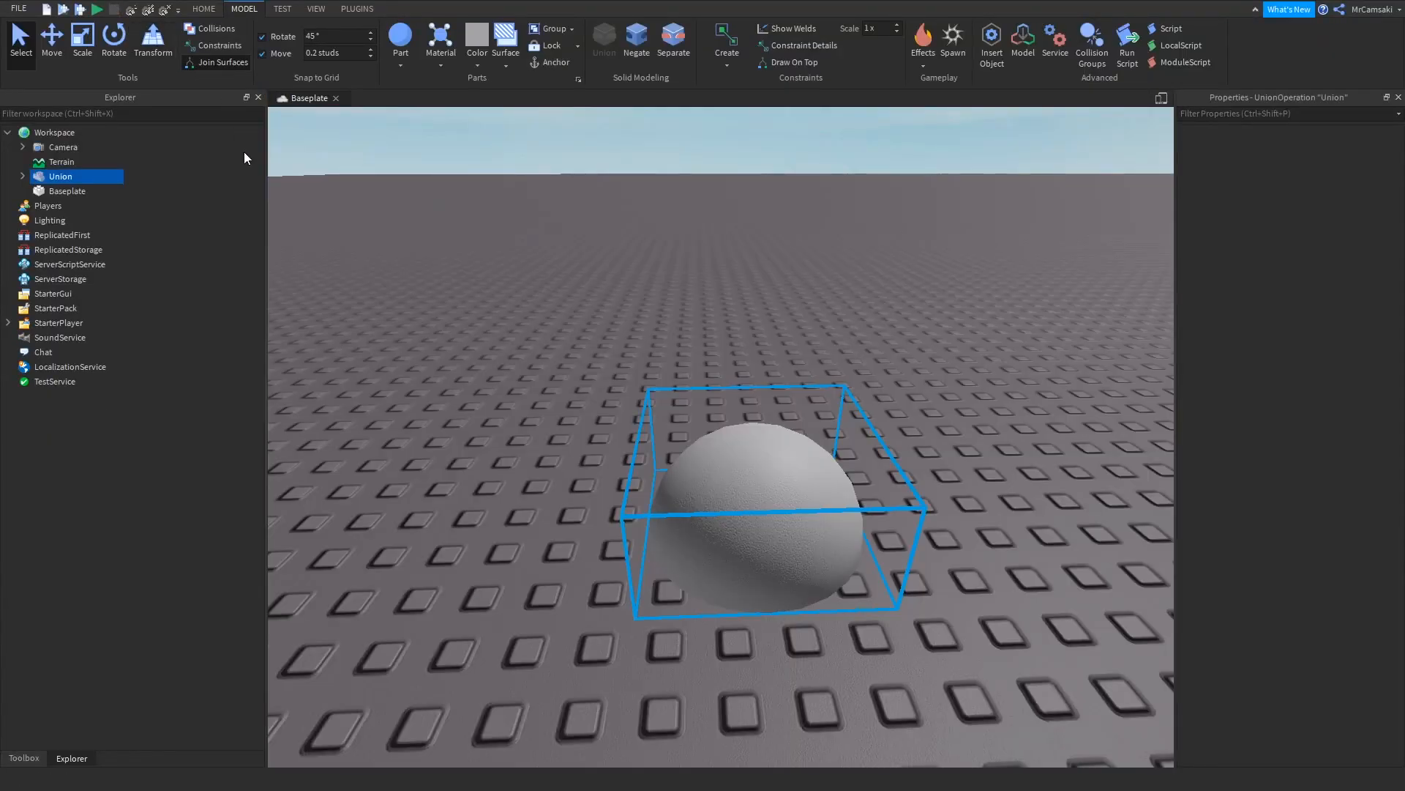
Step: Scale the hemisphere up to about 31.9 × 15.8 × 31.6 studs and raise it well above the baseplate
{"action": "key", "text": "ctrl+3"}
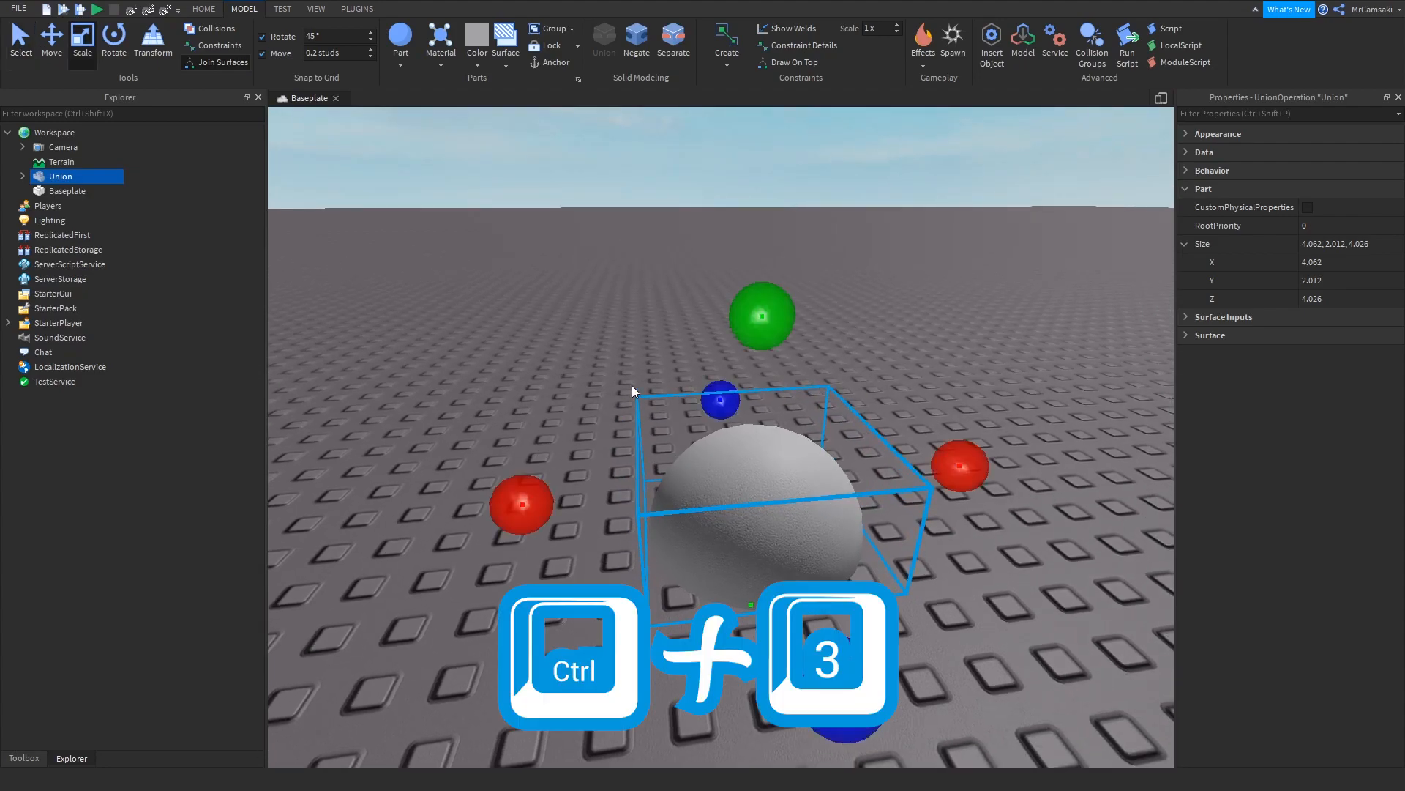
{"action": "left_click_drag", "start_coordinate": [762, 319], "coordinate": [869, 88]}
{"action": "scroll", "coordinate": [835, 319], "scroll_direction": "down", "scroll_amount": 8}
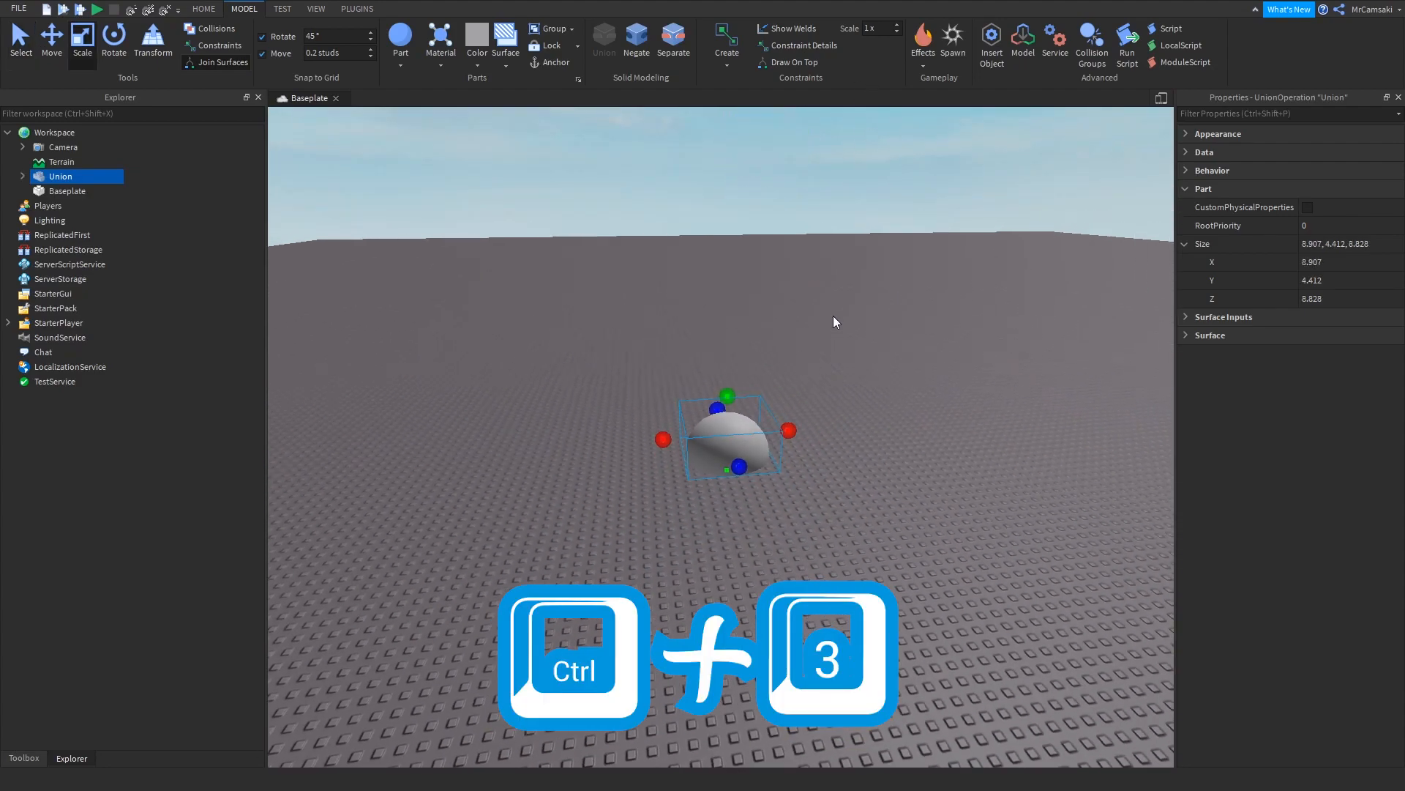
{"action": "key", "text": "ctrl+2"}
{"action": "left_click_drag", "start_coordinate": [727, 388], "coordinate": [740, 239]}
{"action": "key", "text": "ctrl+3"}
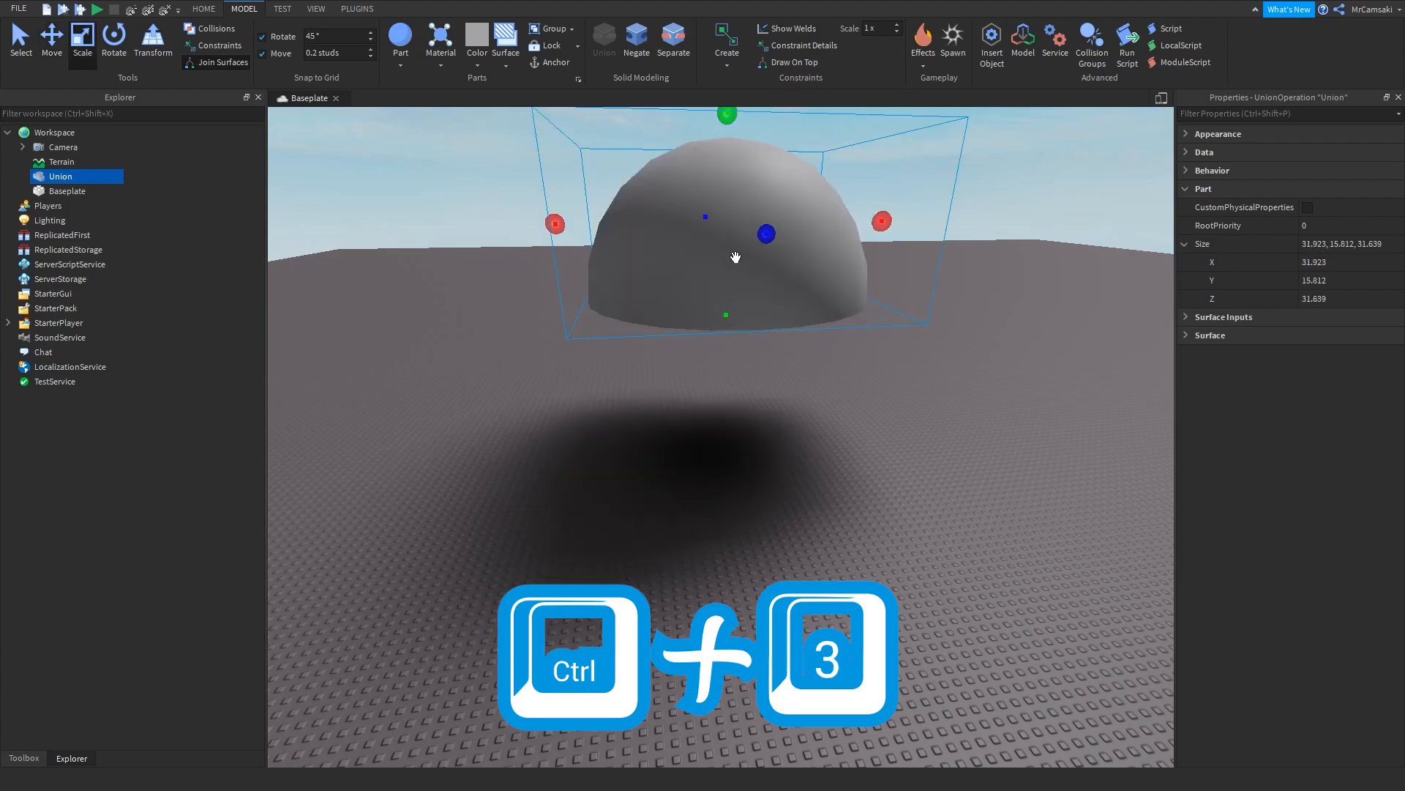
{"action": "key", "text": "f"}
{"action": "right_click_drag", "start_coordinate": [857, 502], "coordinate": [837, 534]}
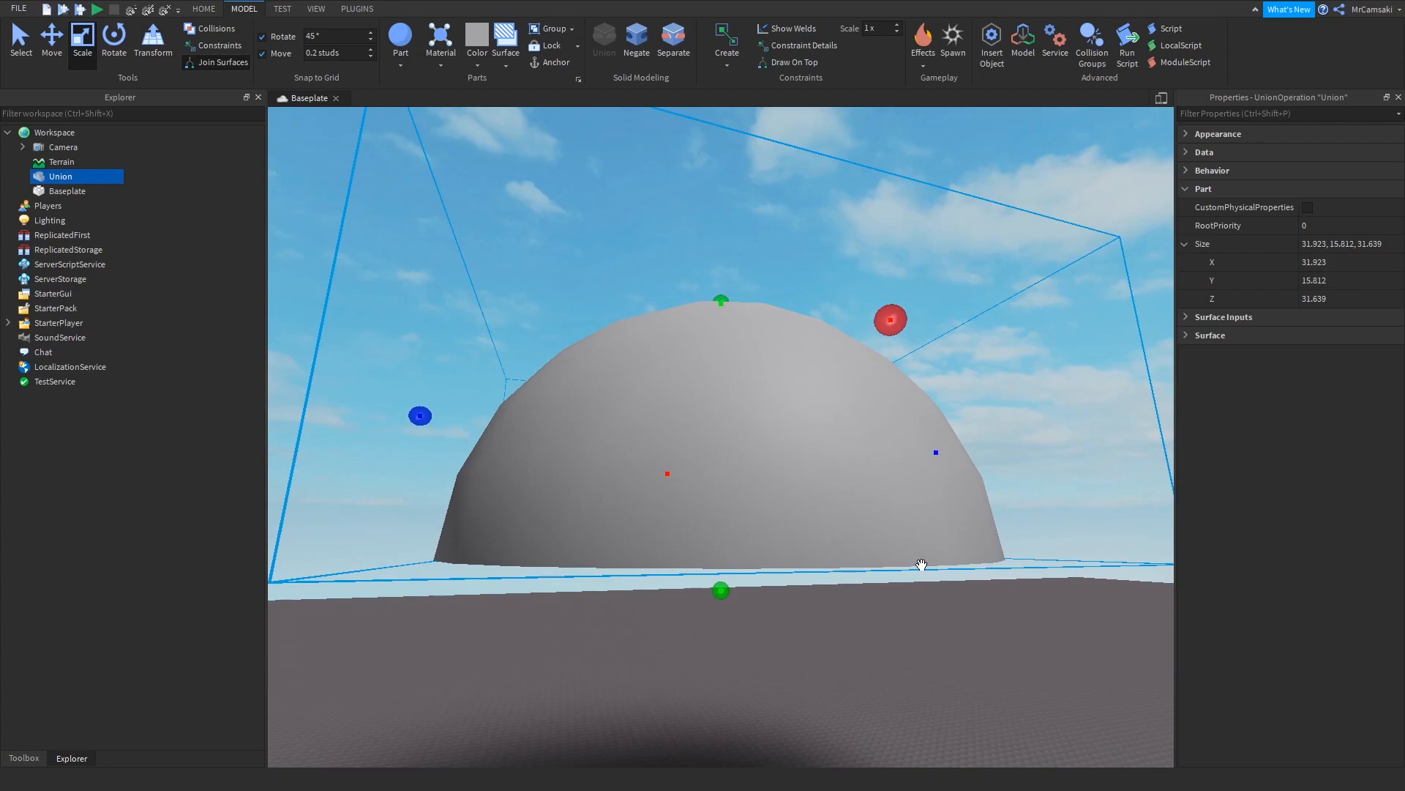
Step: Duplicate the hemisphere at about 30.7 × 15.2 × 30.4 studs and lower the copy slightly through the original's flat underside
{"action": "key", "text": "ctrl+d"}
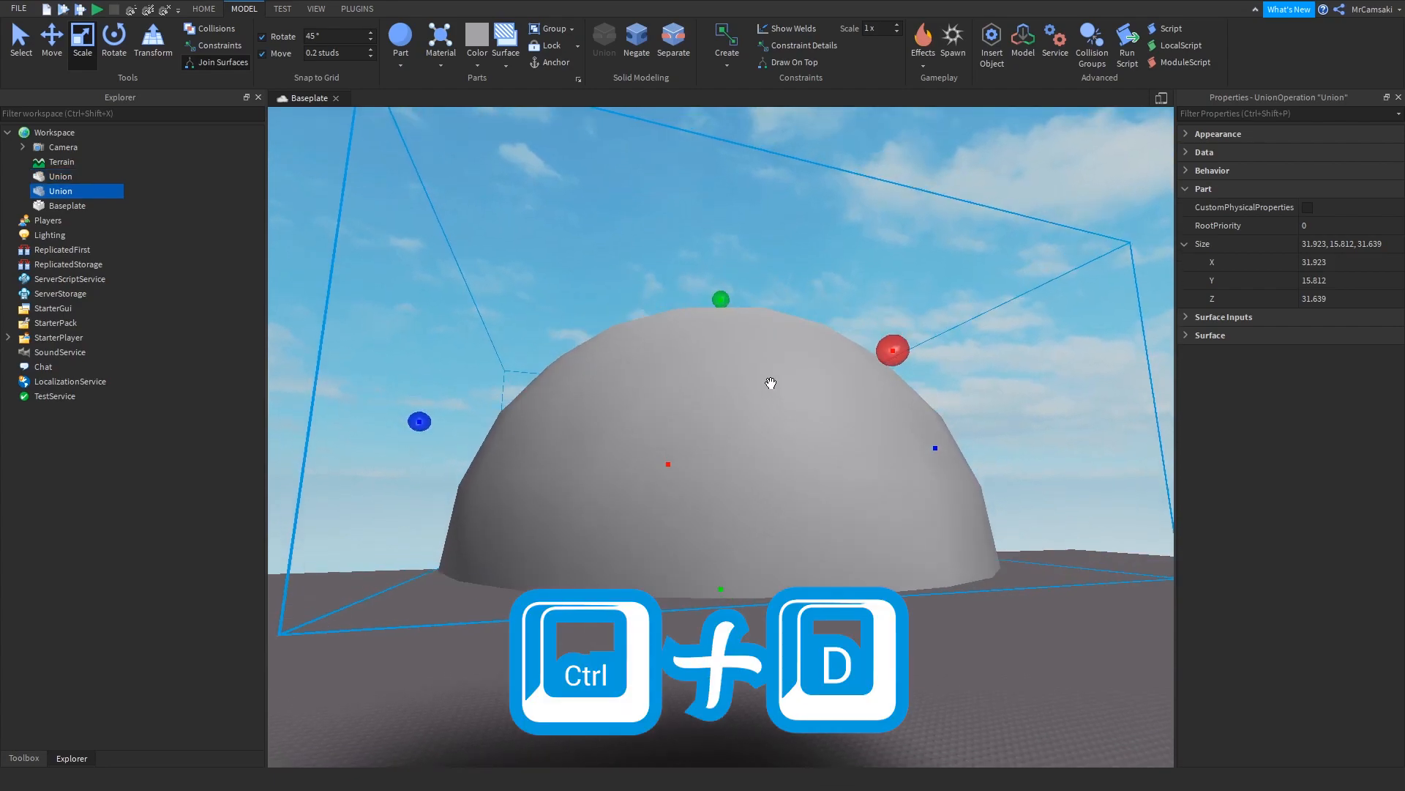
{"action": "left_click_drag", "start_coordinate": [721, 297], "coordinate": [722, 311]}
{"action": "right_click_drag", "start_coordinate": [722, 337], "coordinate": [725, 341]}
{"action": "key", "text": "ctrl+2"}
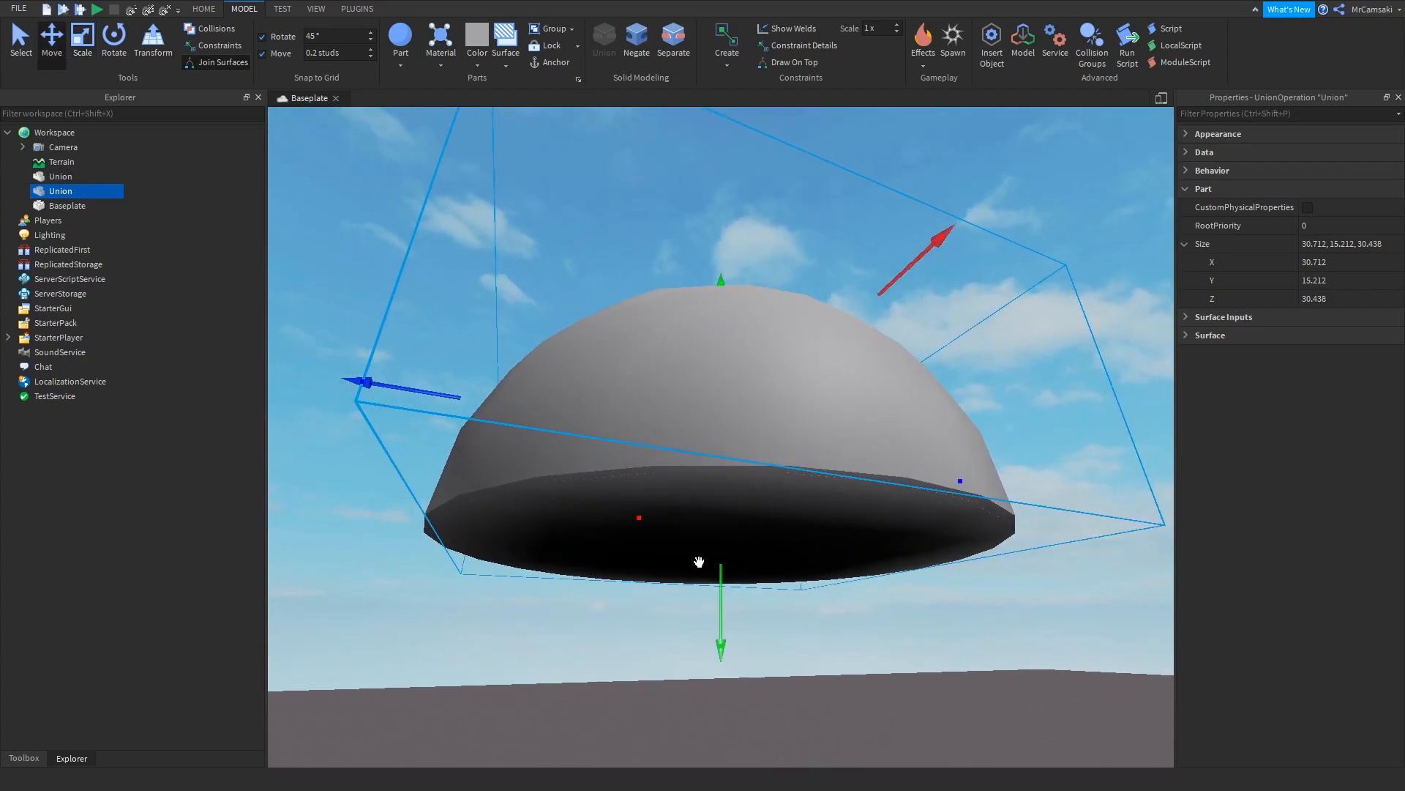
{"action": "left_click_drag", "start_coordinate": [719, 587], "coordinate": [720, 590]}
{"action": "right_click_drag", "start_coordinate": [929, 597], "coordinate": [928, 598]}
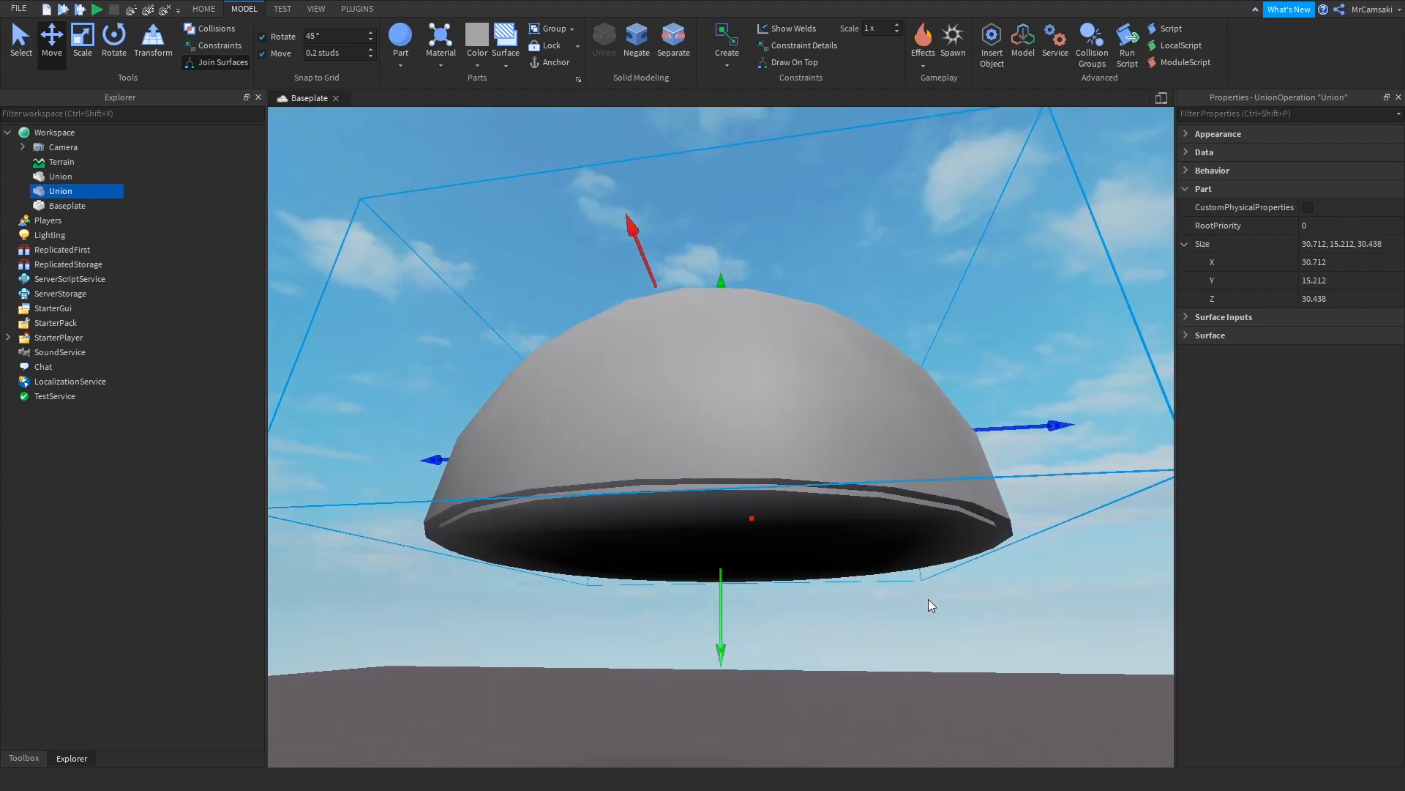
Step: Negate the smaller hemisphere and union it with the larger one to hollow out the dome
{"action": "key", "text": "ctrl+shift+n"}
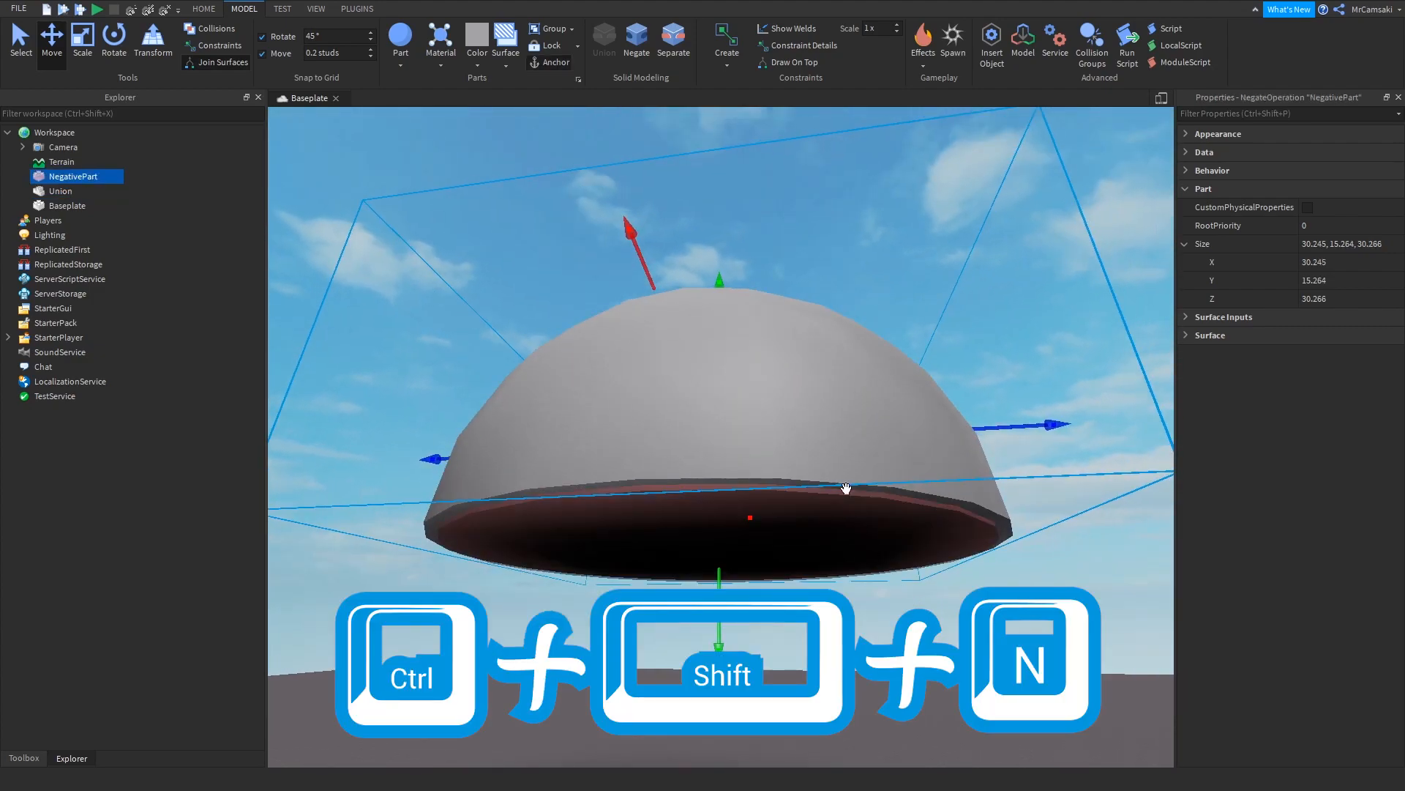
{"action": "left_click", "coordinate": [829, 375], "text": "ctrl"}
{"action": "right_click_drag", "start_coordinate": [868, 437], "coordinate": [868, 440]}
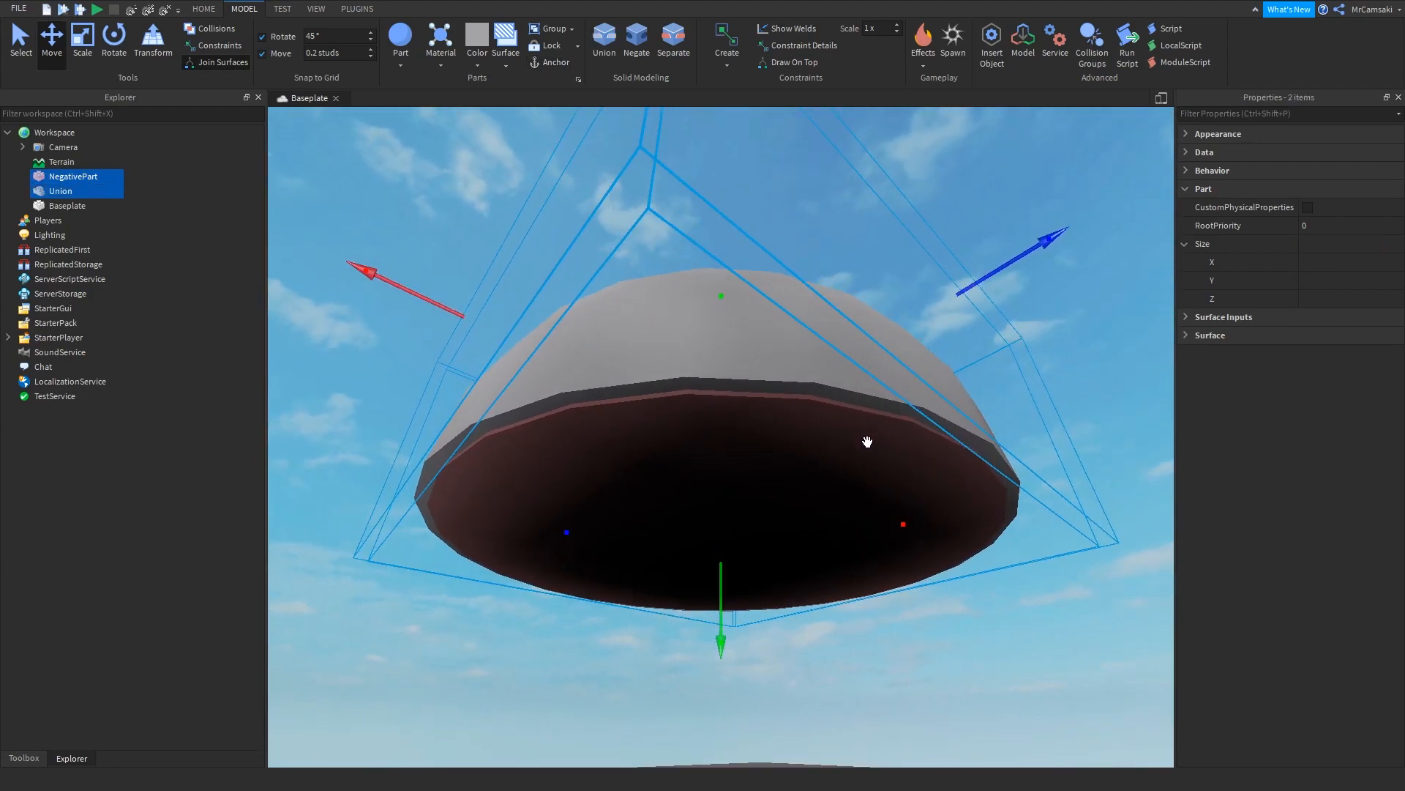
{"action": "key", "text": "ctrl+shift+g"}
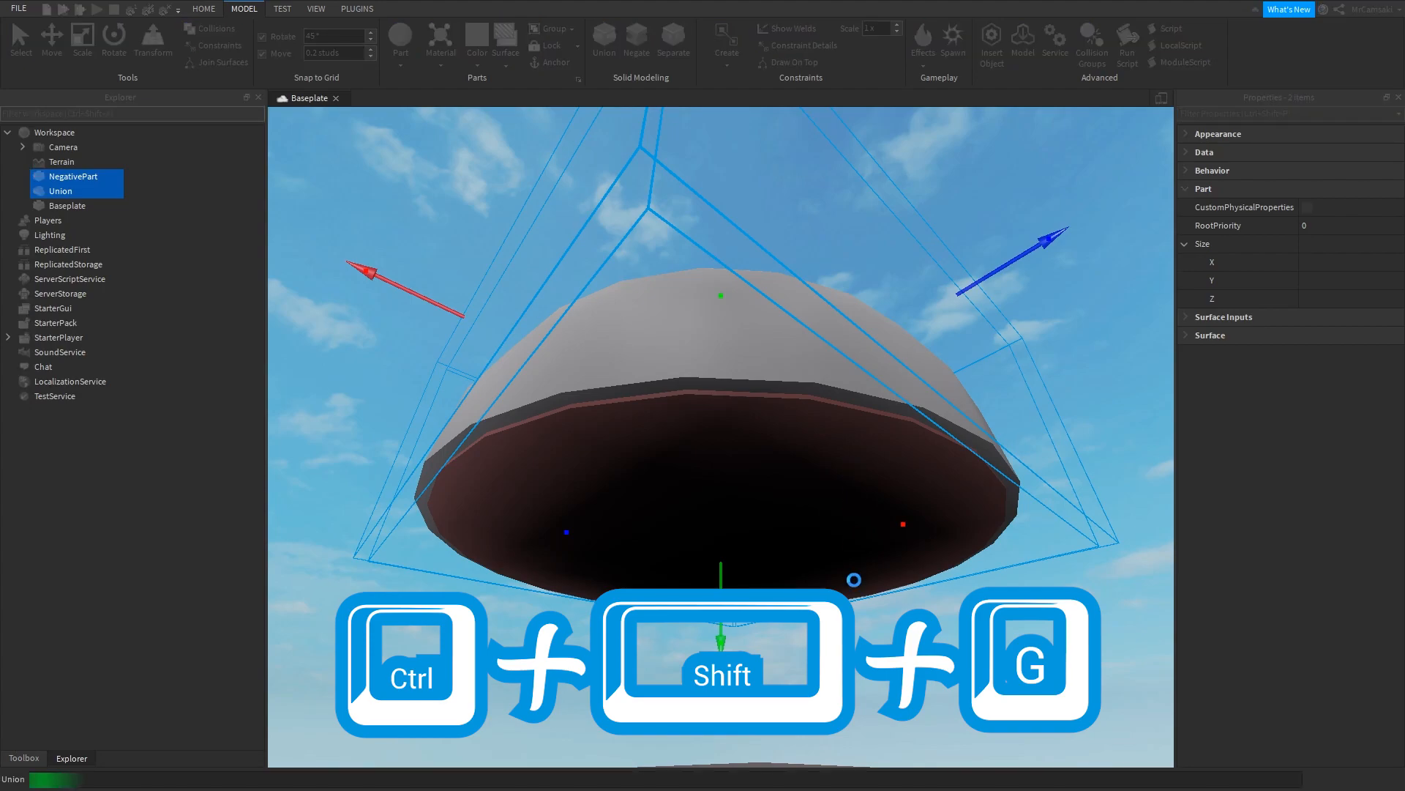
{"action": "left_click", "coordinate": [887, 659]}
{"action": "right_click_drag", "start_coordinate": [887, 659], "coordinate": [887, 664]}
{"action": "left_click", "coordinate": [762, 463]}
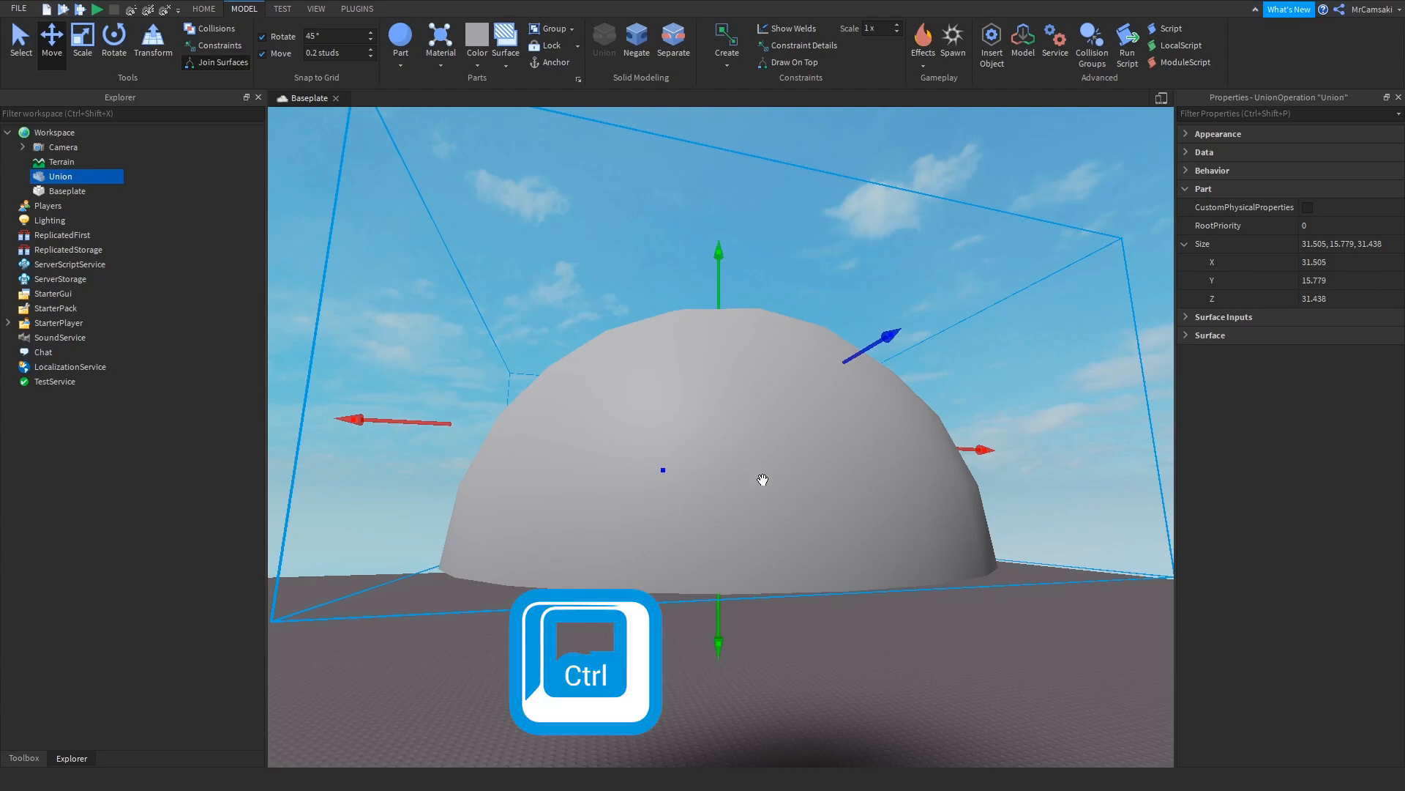
Step: Tilt the hollow dome in successive turns until its opening faces upward like a bowl
{"action": "key", "text": "ctrl+t"}
{"action": "key", "text": "ctrl+t"}
{"action": "left_click", "coordinate": [904, 587]}
{"action": "right_click_drag", "start_coordinate": [905, 587], "coordinate": [885, 586]}
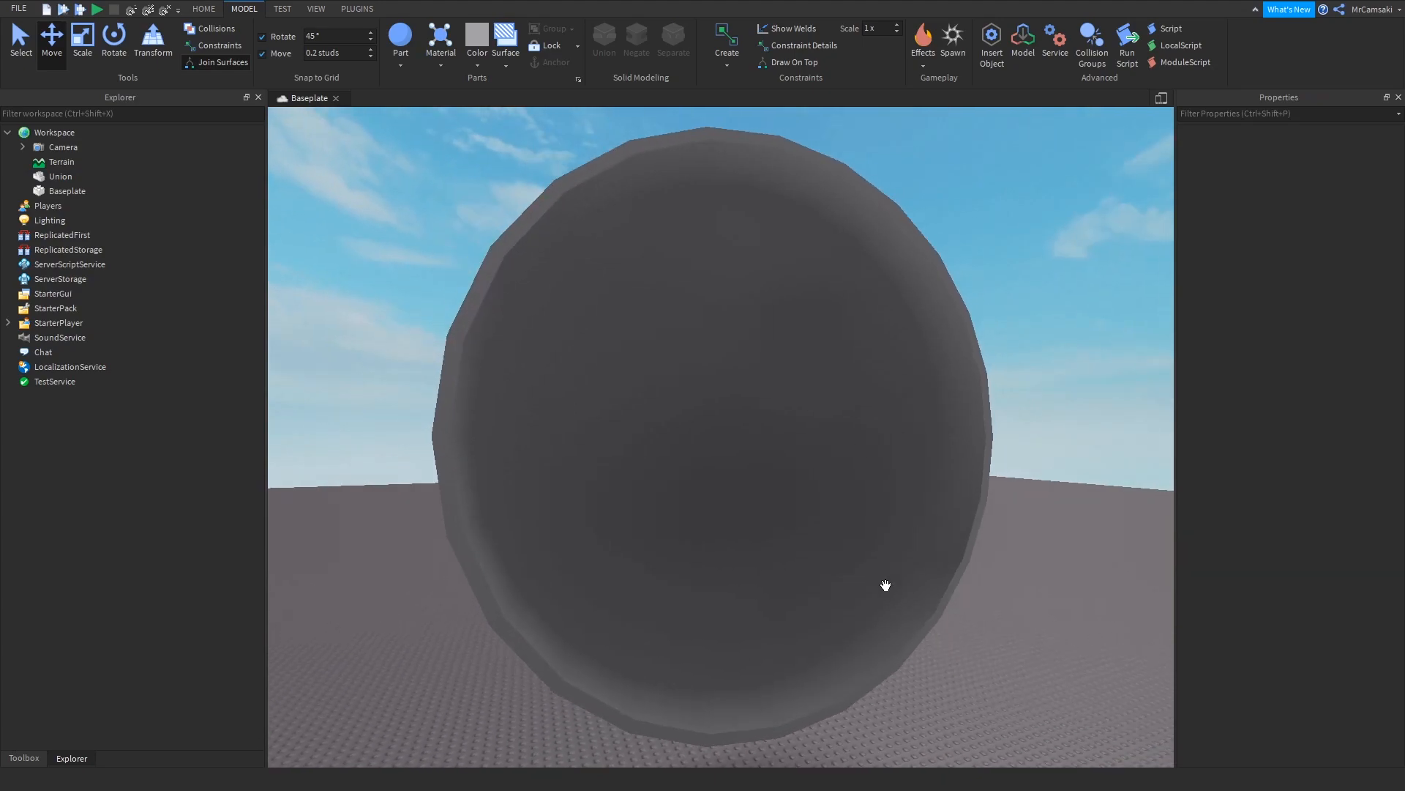
{"action": "left_click", "coordinate": [787, 530]}
{"action": "key", "text": "ctrl+t"}
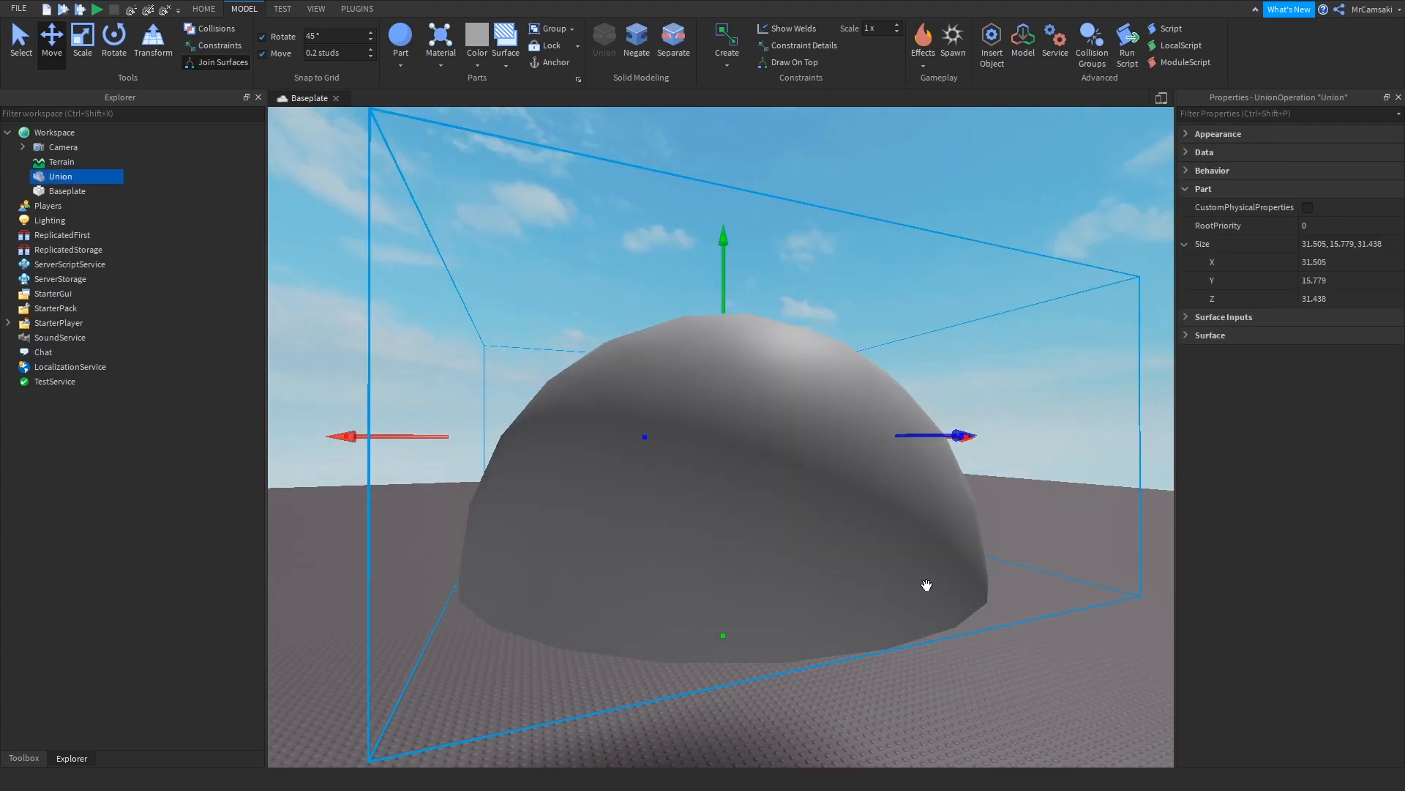
{"action": "key", "text": "ctrl+t"}
{"action": "key", "text": "ctrl+t"}
{"action": "left_click", "coordinate": [942, 566]}
{"action": "right_click_drag", "start_coordinate": [941, 567], "coordinate": [850, 464]}
{"action": "left_click", "coordinate": [871, 470]}
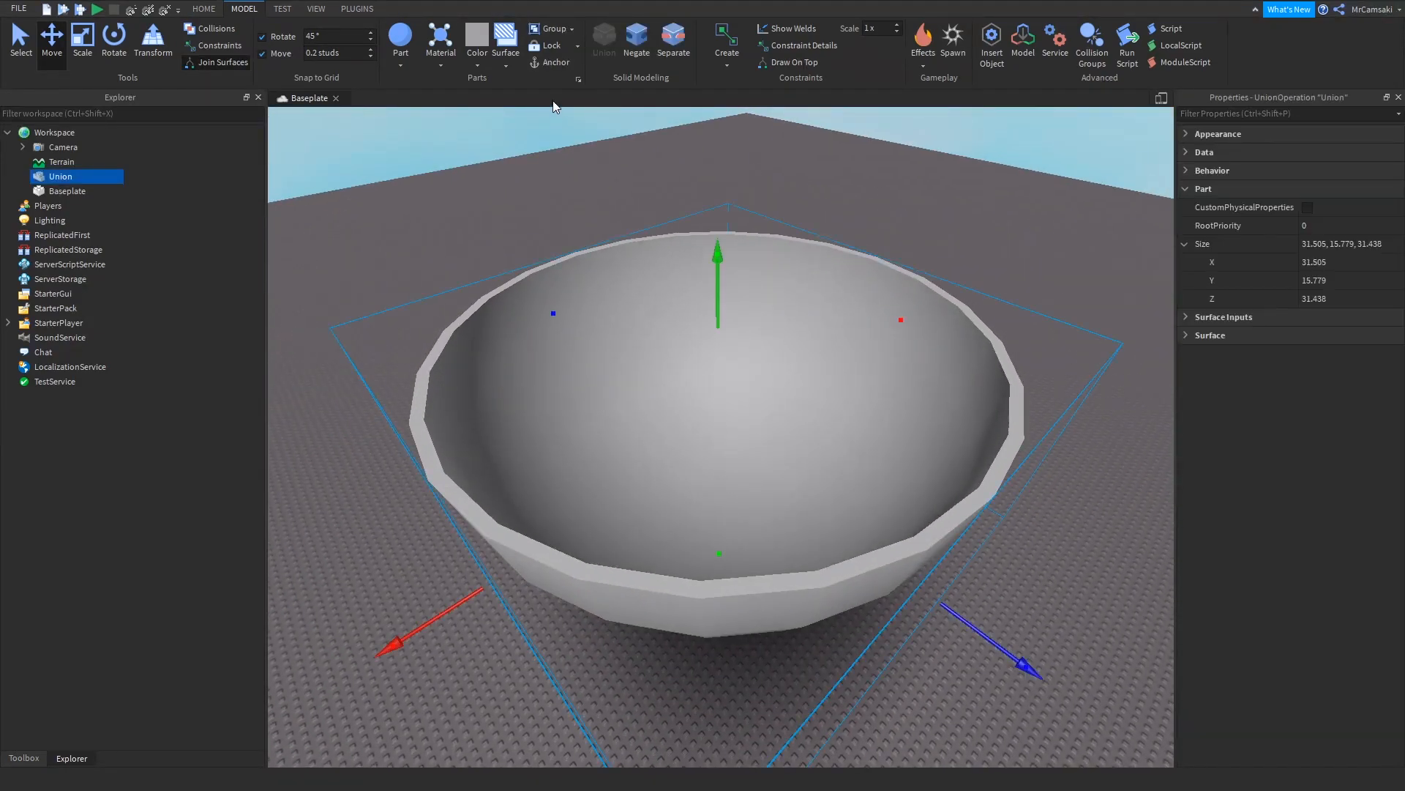
Step: Anchor the bowl in mid-air and start a playtest with the character inside it
{"action": "left_click", "coordinate": [546, 62]}
{"action": "right_click_drag", "start_coordinate": [913, 212], "coordinate": [870, 205]}
{"action": "right_click_drag", "start_coordinate": [378, 132], "coordinate": [402, 165]}
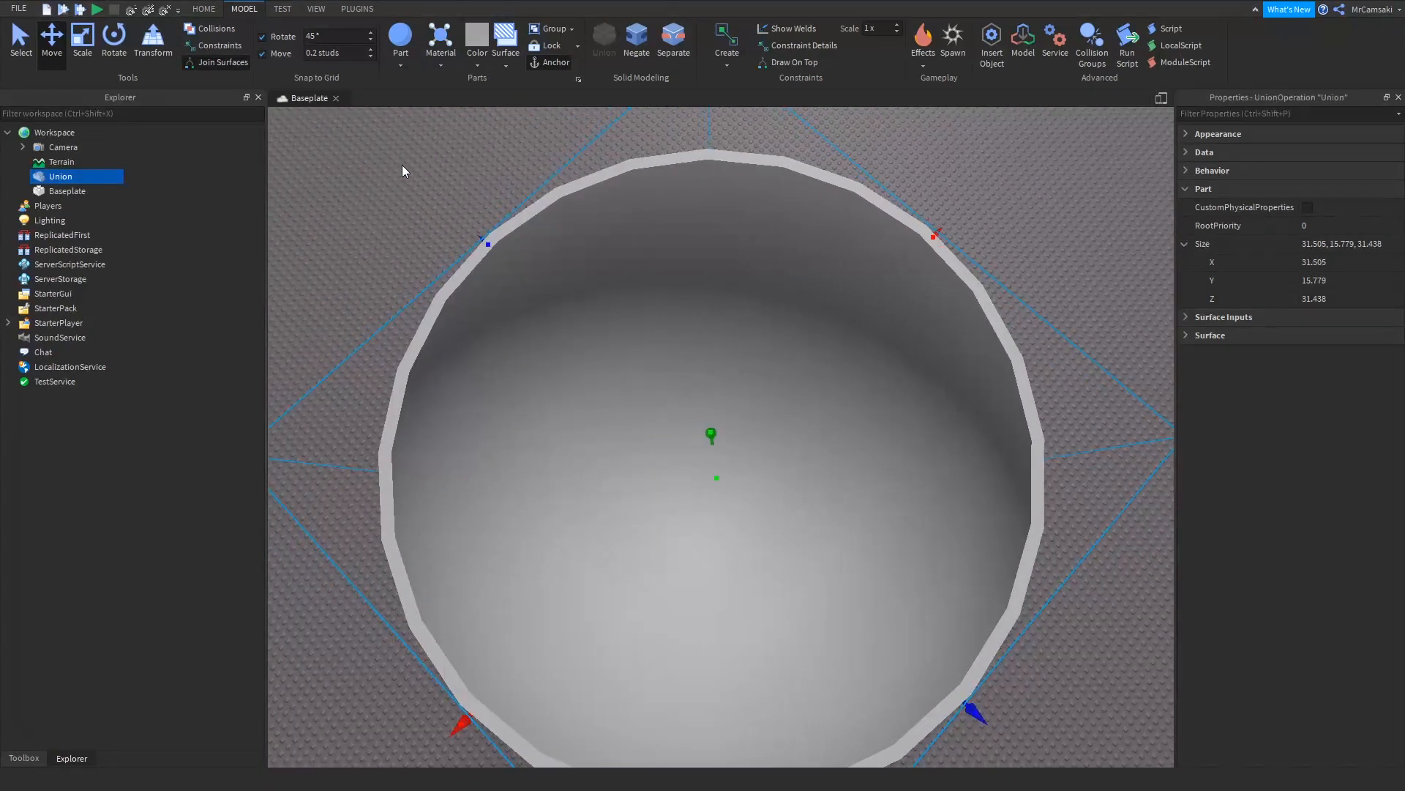
{"action": "left_click", "coordinate": [64, 11]}
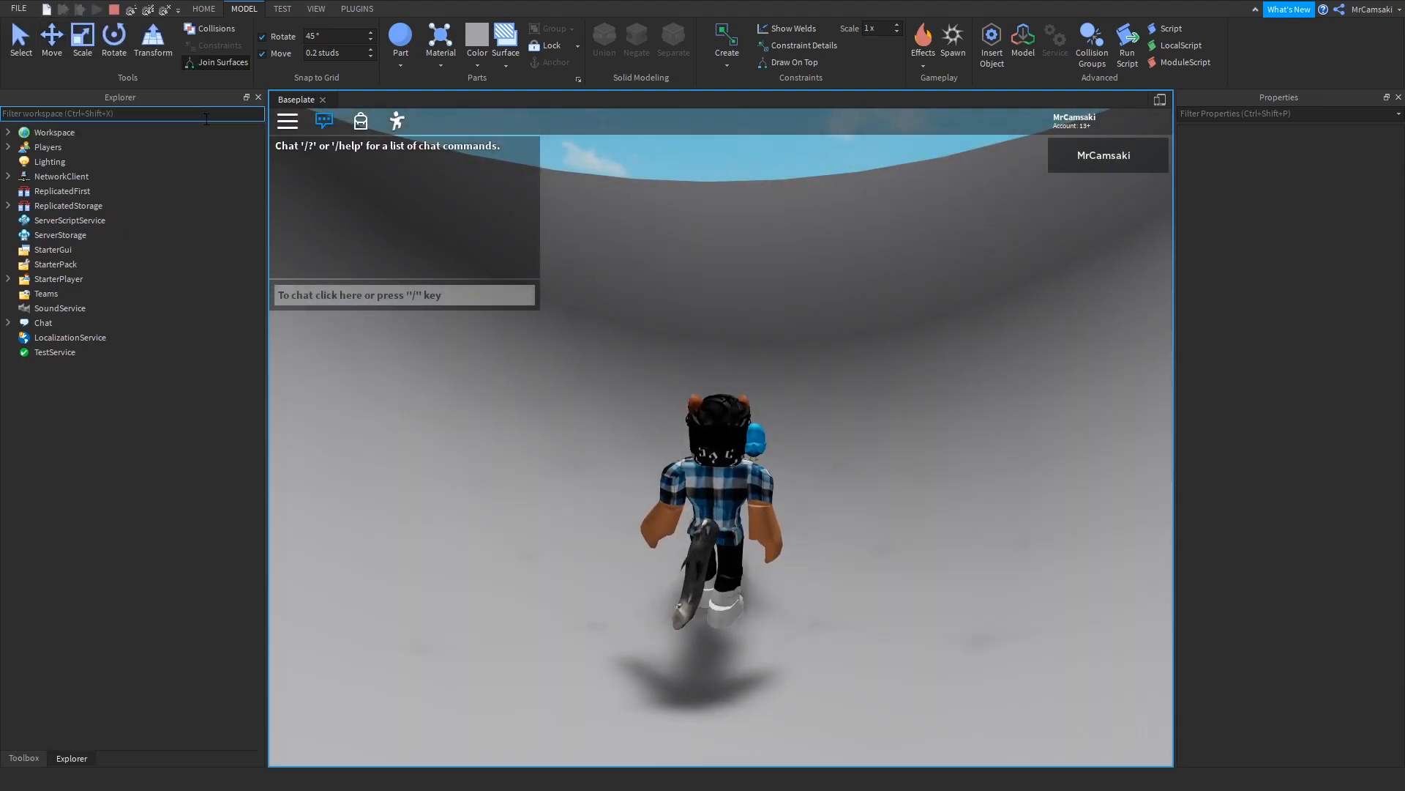
Step: Run and jump with the character inside the bowl and out onto the baseplate, and stop the playtest
{"action": "key", "text": "w"}
{"action": "right_click_drag", "start_coordinate": [766, 631], "coordinate": [766, 621]}
{"action": "key", "text": "w"}
{"action": "key", "text": "space"}
{"action": "key", "text": "w"}
{"action": "key", "text": "d"}
{"action": "key", "text": "w"}
{"action": "key", "text": "w"}
{"action": "key", "text": "space"}
{"action": "key", "text": "w"}
{"action": "key", "text": "w"}
{"action": "key", "text": "space"}
{"action": "key", "text": "space"}
{"action": "key", "text": "w"}
{"action": "key", "text": "d"}
{"action": "key", "text": "w"}
{"action": "key", "text": "space"}
{"action": "key", "text": "space"}
{"action": "key", "text": "s"}
{"action": "key", "text": "w"}
{"action": "key", "text": "space"}
{"action": "key", "text": "space"}
{"action": "key", "text": "s"}
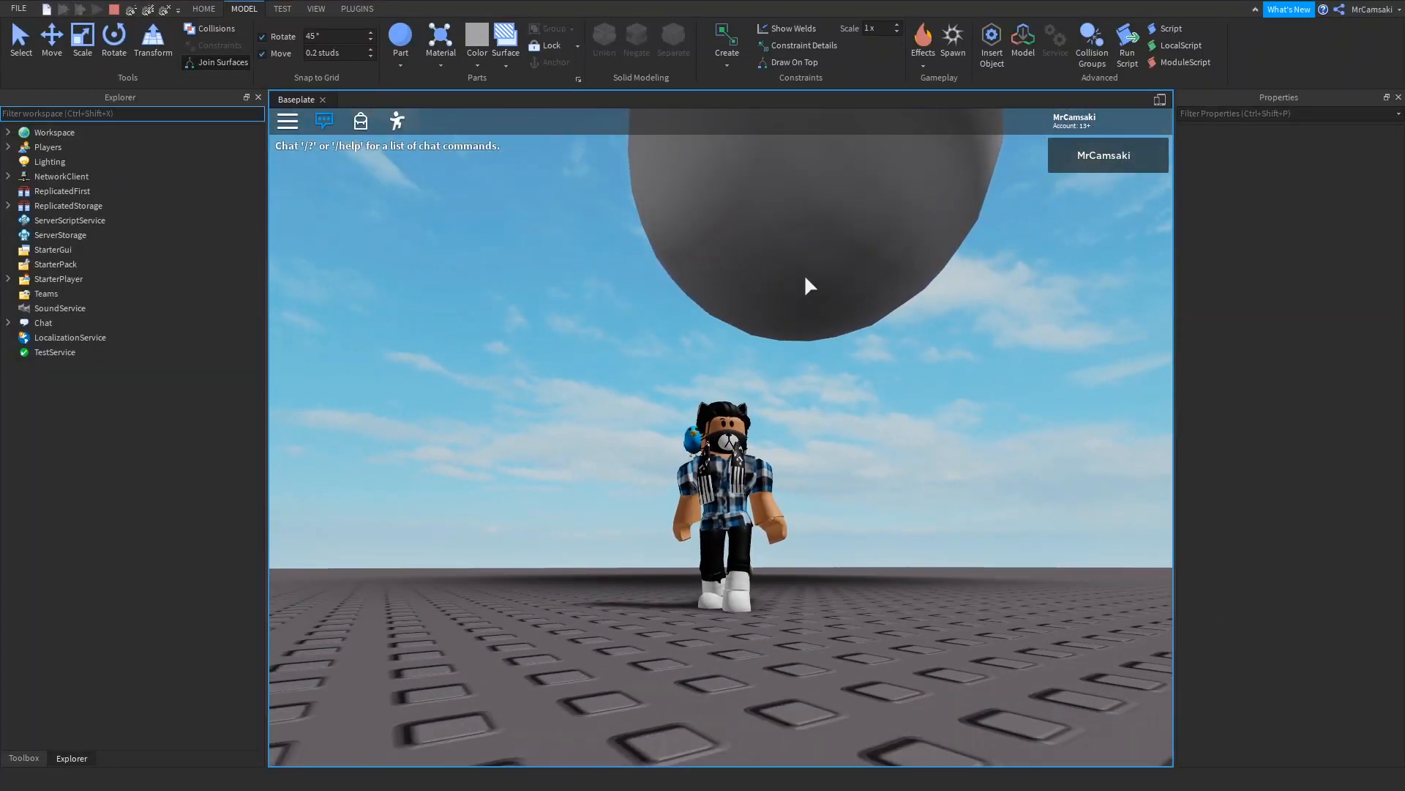
{"action": "left_click", "coordinate": [115, 11]}
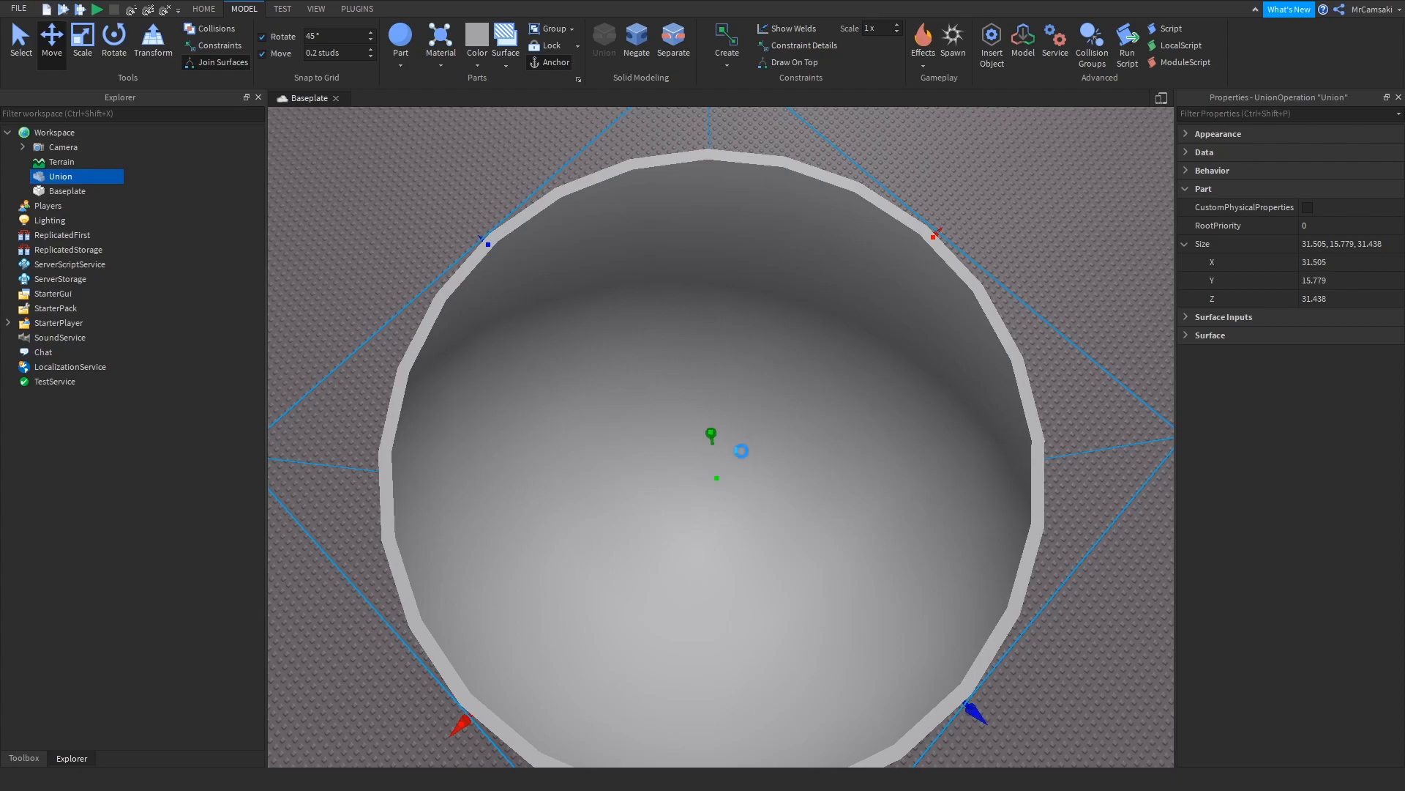
Step: Separate the bowl into its source parts and delete the negative hemisphere filling it
{"action": "key", "text": "ctrl+shift+u"}
{"action": "right_click_drag", "start_coordinate": [734, 496], "coordinate": [731, 498]}
{"action": "left_click", "coordinate": [1042, 210]}
{"action": "right_click_drag", "start_coordinate": [900, 392], "coordinate": [829, 377]}
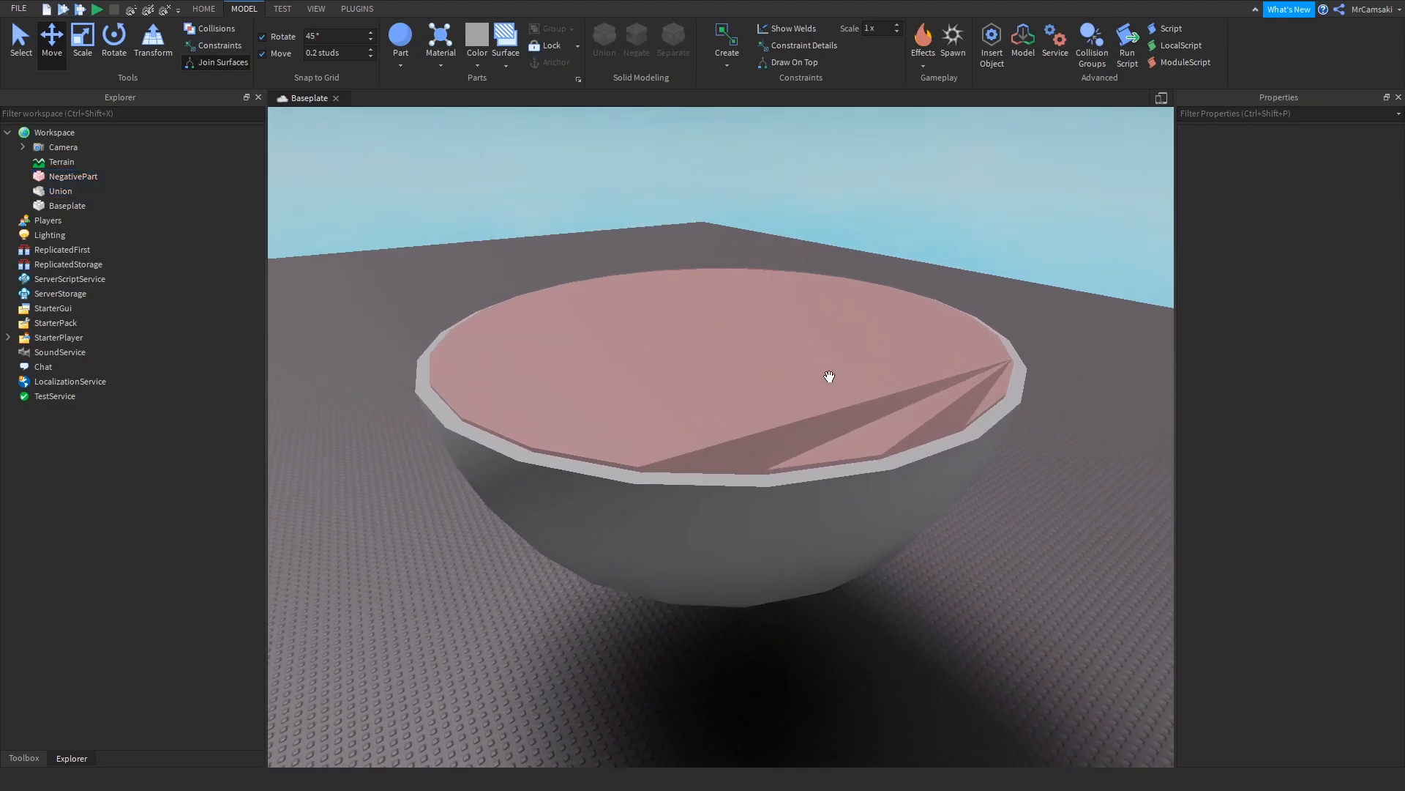
{"action": "left_click", "coordinate": [675, 384]}
{"action": "key", "text": "Delete"}
{"action": "right_click_drag", "start_coordinate": [674, 383], "coordinate": [731, 390]}
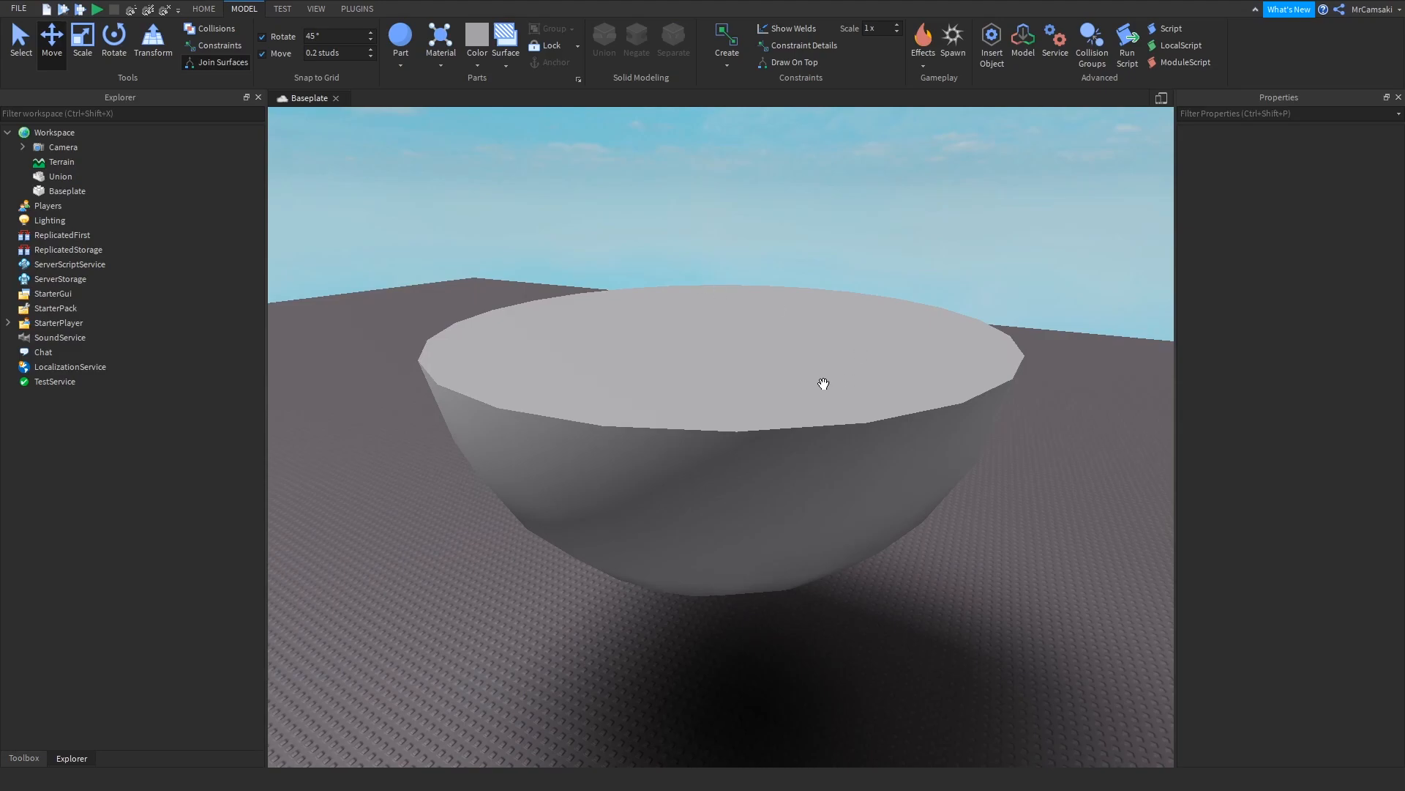
Step: Turn the solid hemisphere over so its dome faces upward, and deselect it
{"action": "left_click", "coordinate": [754, 378]}
{"action": "key", "text": "ctrl+t"}
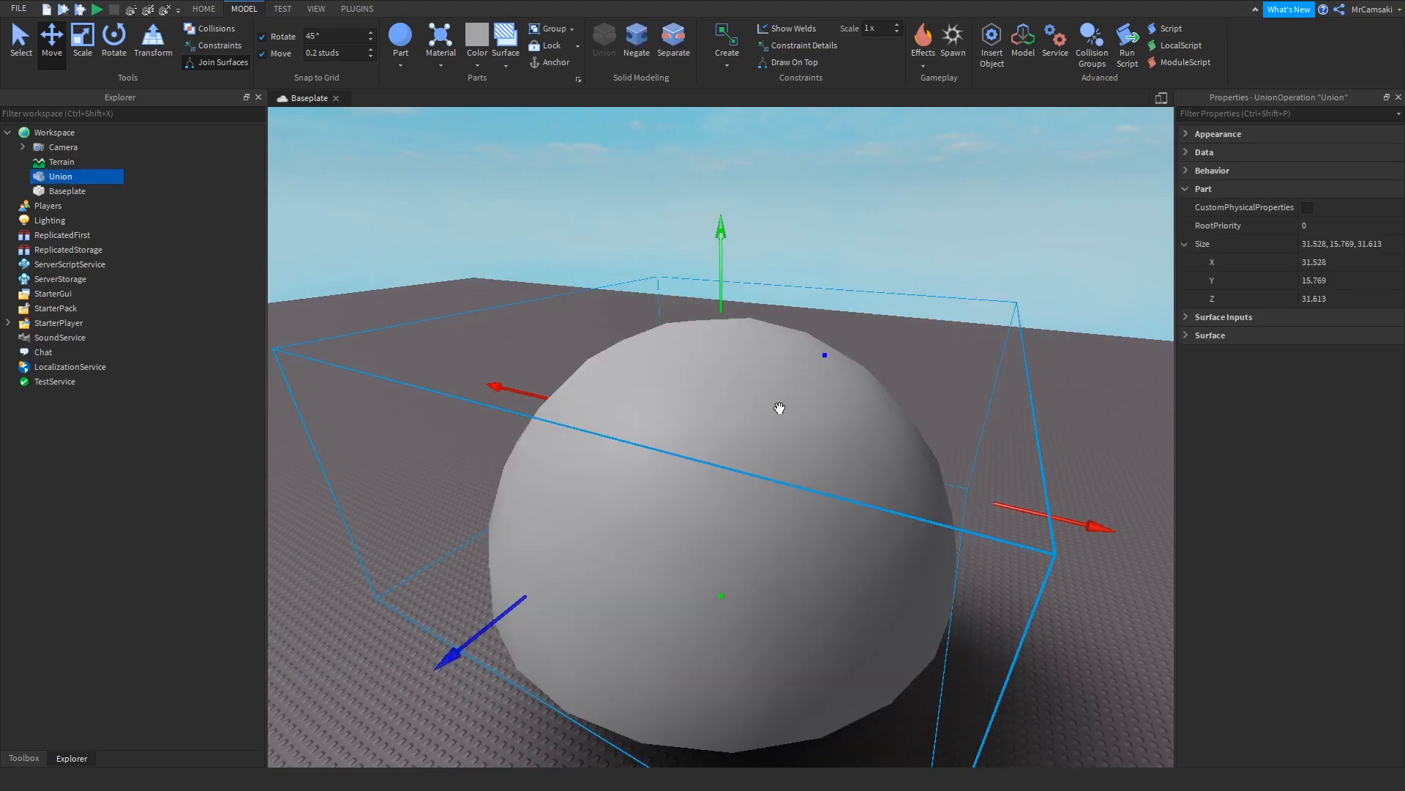
{"action": "right_click_drag", "start_coordinate": [811, 454], "coordinate": [766, 494]}
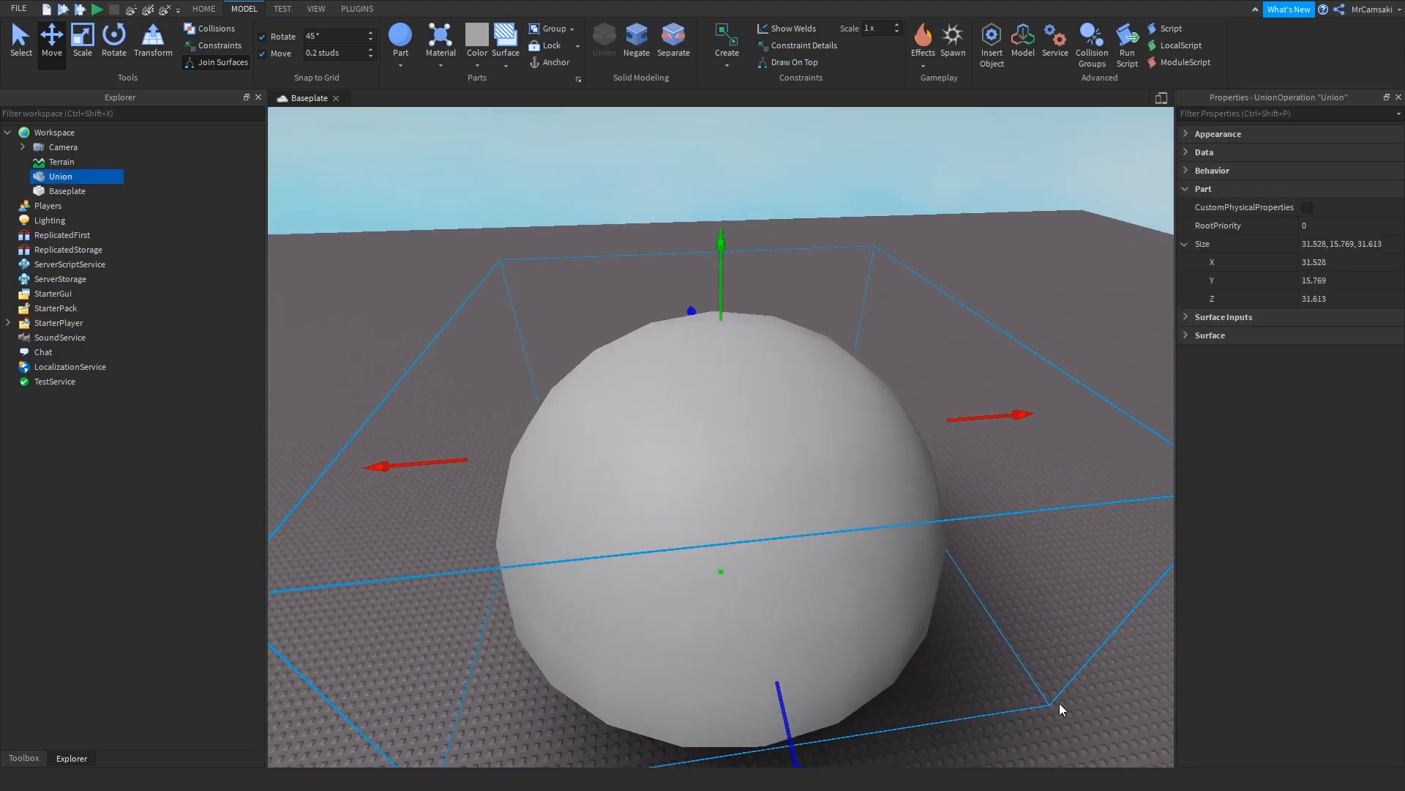
{"action": "left_click", "coordinate": [1087, 724]}
Step: Duplicate the hemisphere and separate the copy into its ball and negative block
{"action": "left_click", "coordinate": [768, 565]}
{"action": "key", "text": "ctrl+d"}
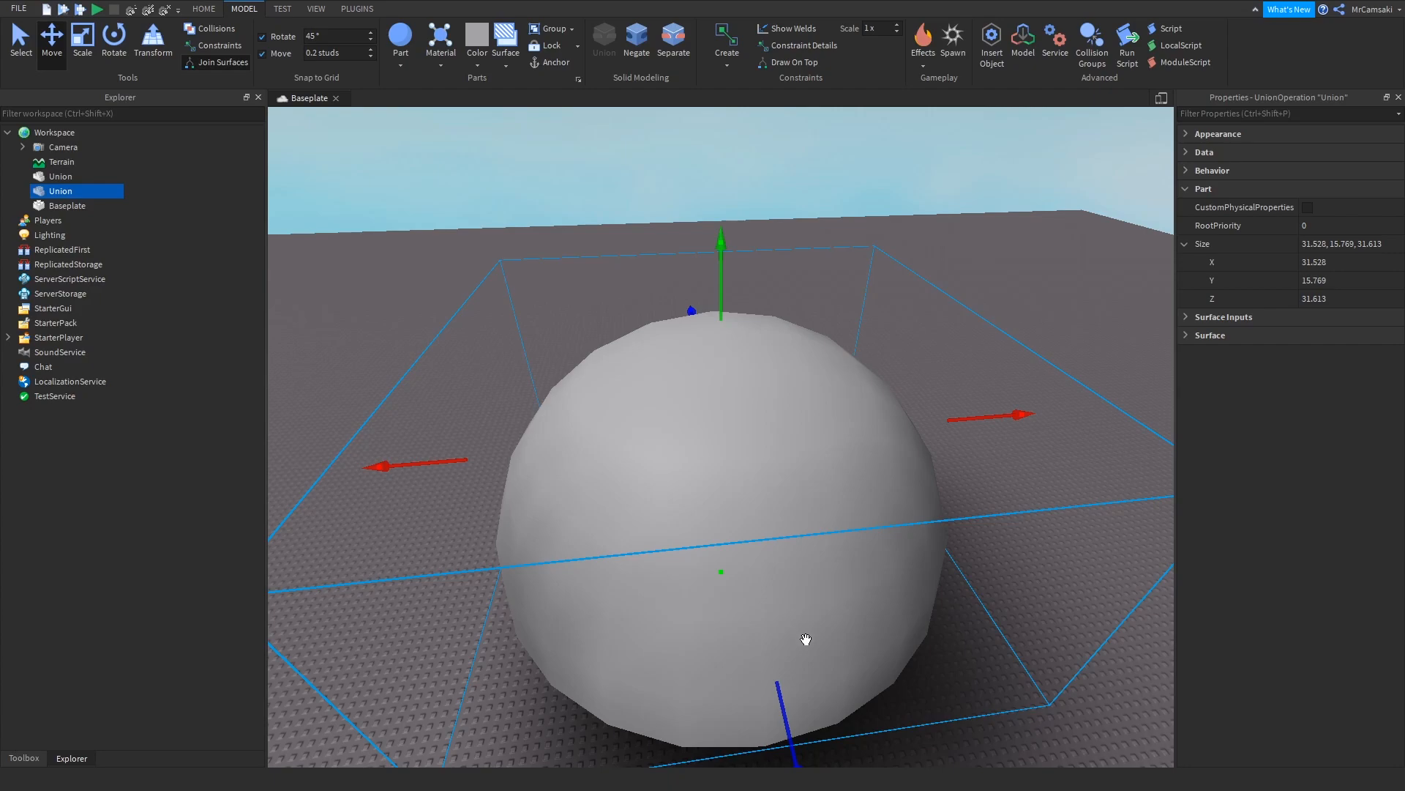
{"action": "key", "text": "ctrl+shift+u"}
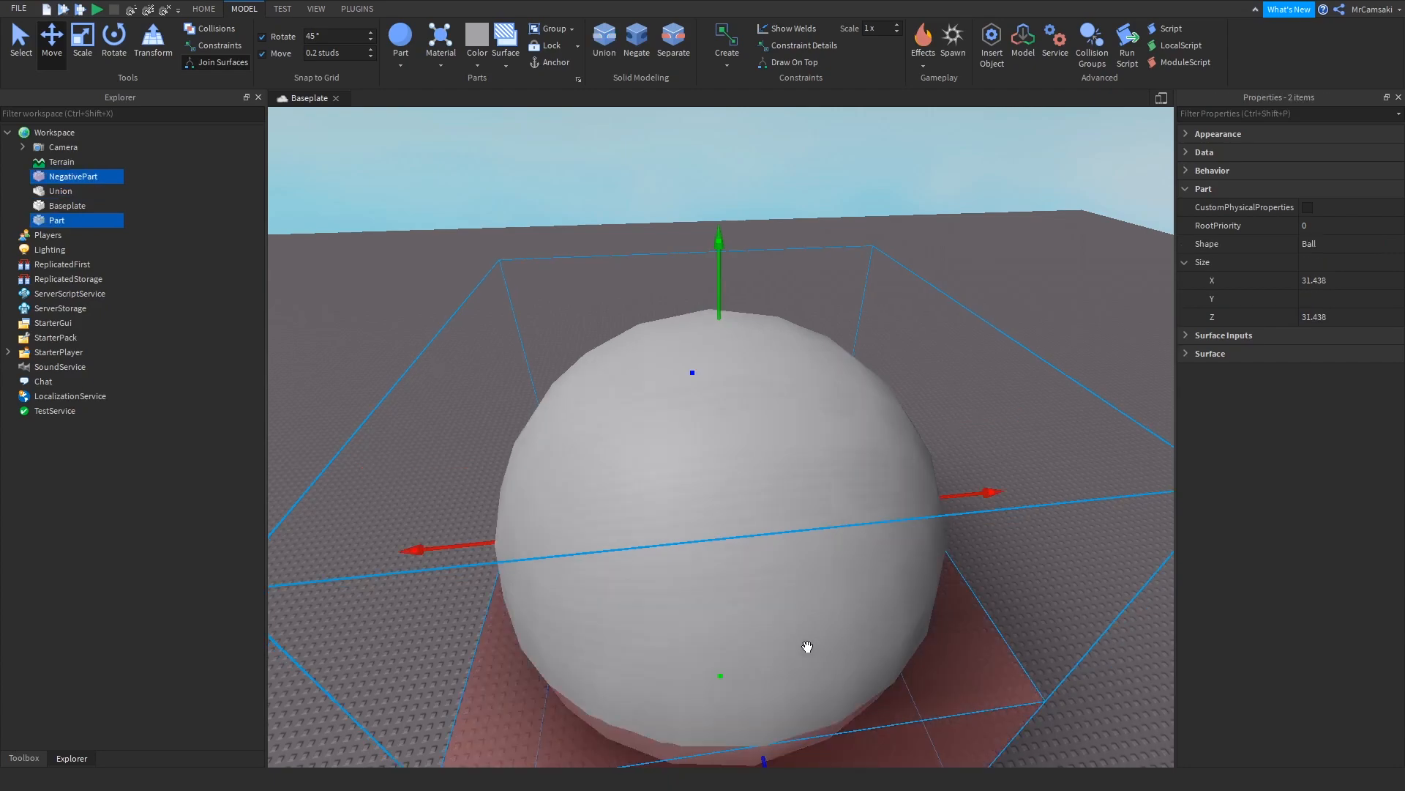
{"action": "right_click_drag", "start_coordinate": [810, 648], "coordinate": [817, 641]}
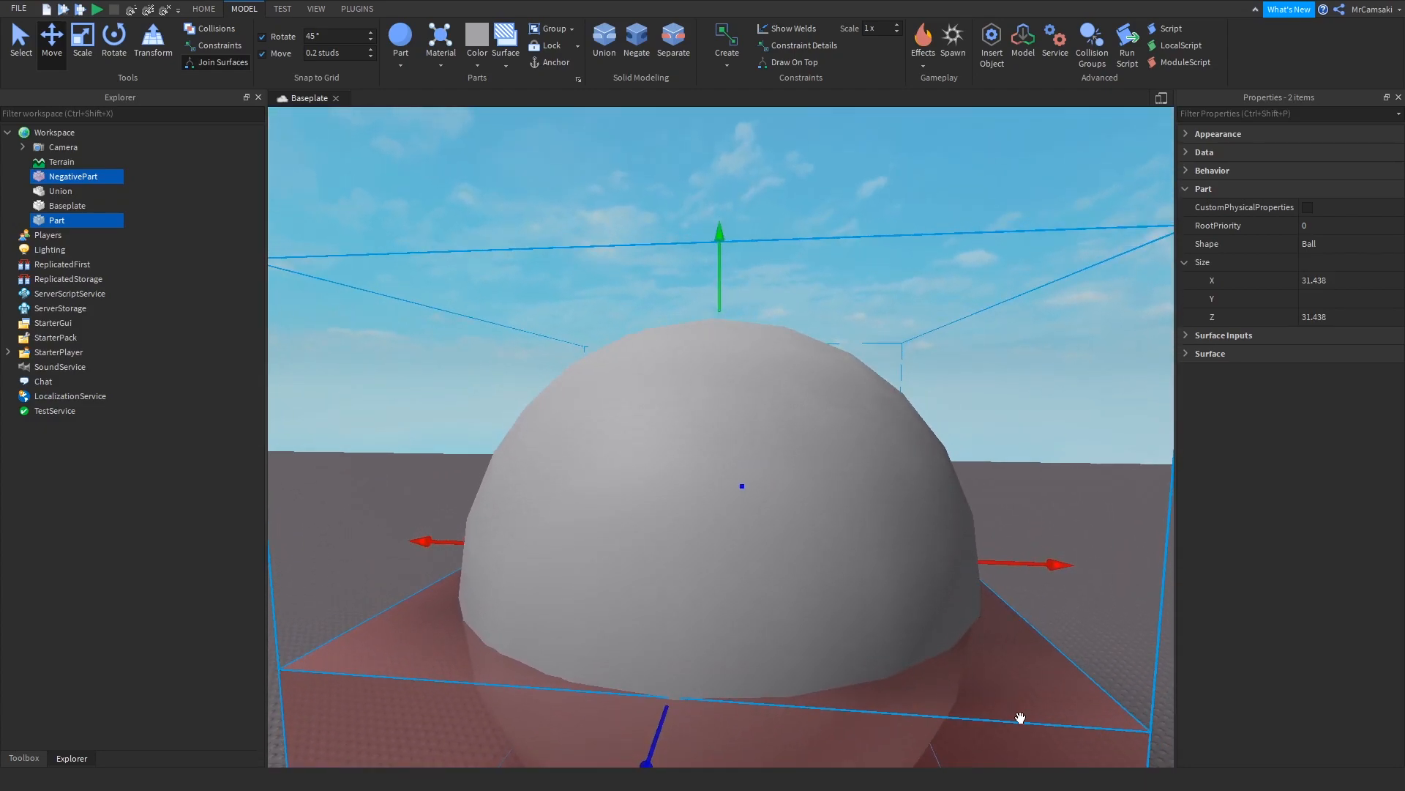
Step: Delete the separated ball while keeping the negative block, and select and focus on the block
{"action": "key", "text": "ctrl+1"}
{"action": "right_click_drag", "start_coordinate": [832, 408], "coordinate": [843, 440]}
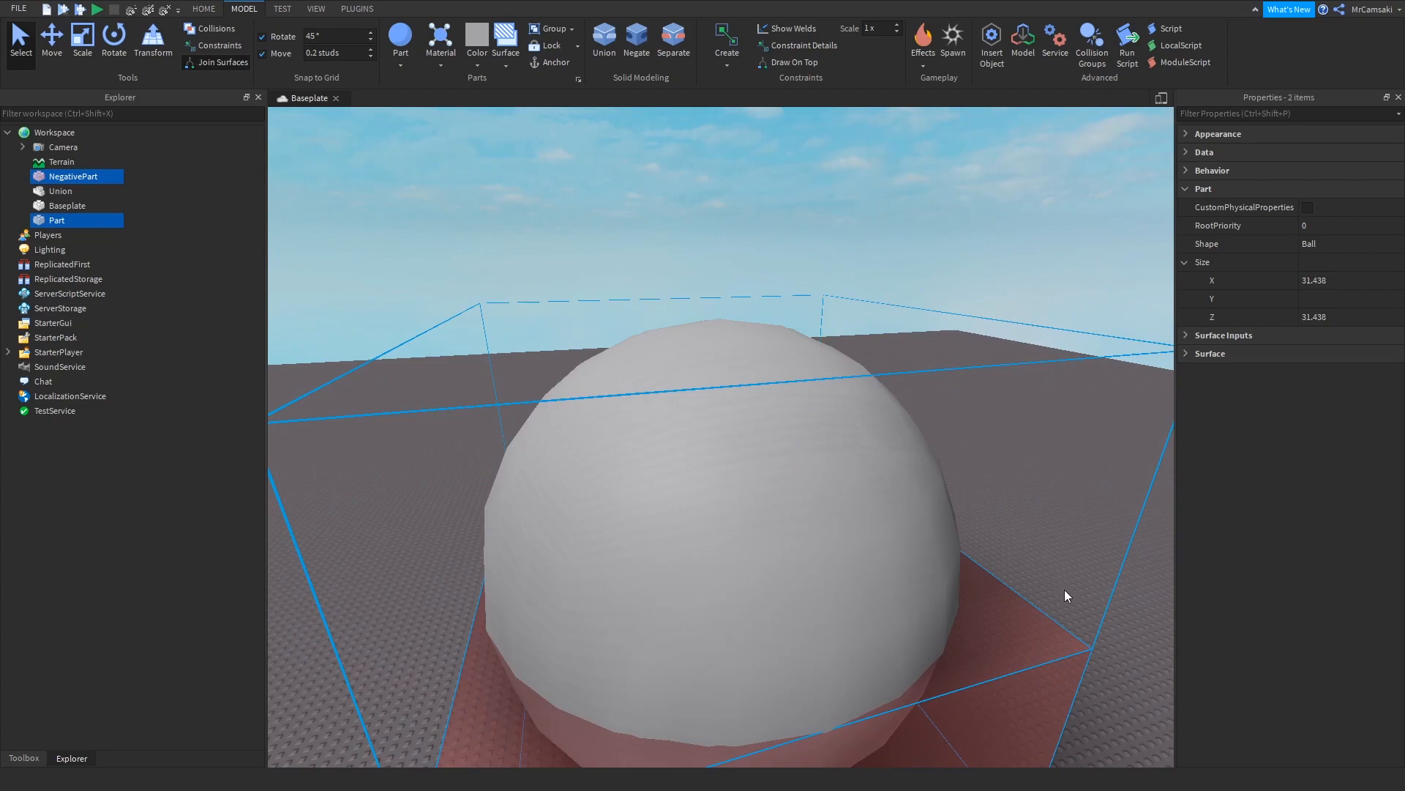
{"action": "left_click", "coordinate": [1069, 644], "text": "ctrl"}
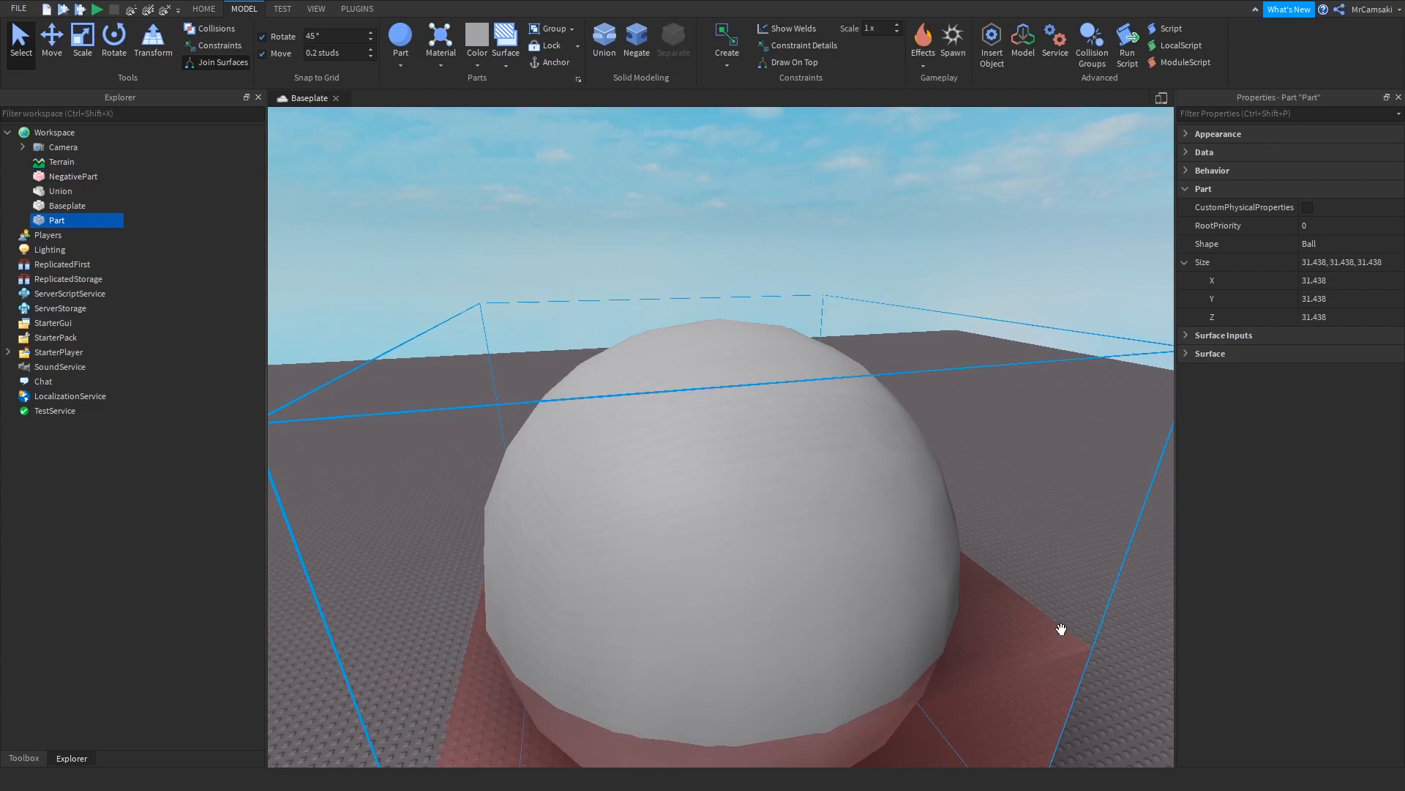
{"action": "key", "text": "Delete"}
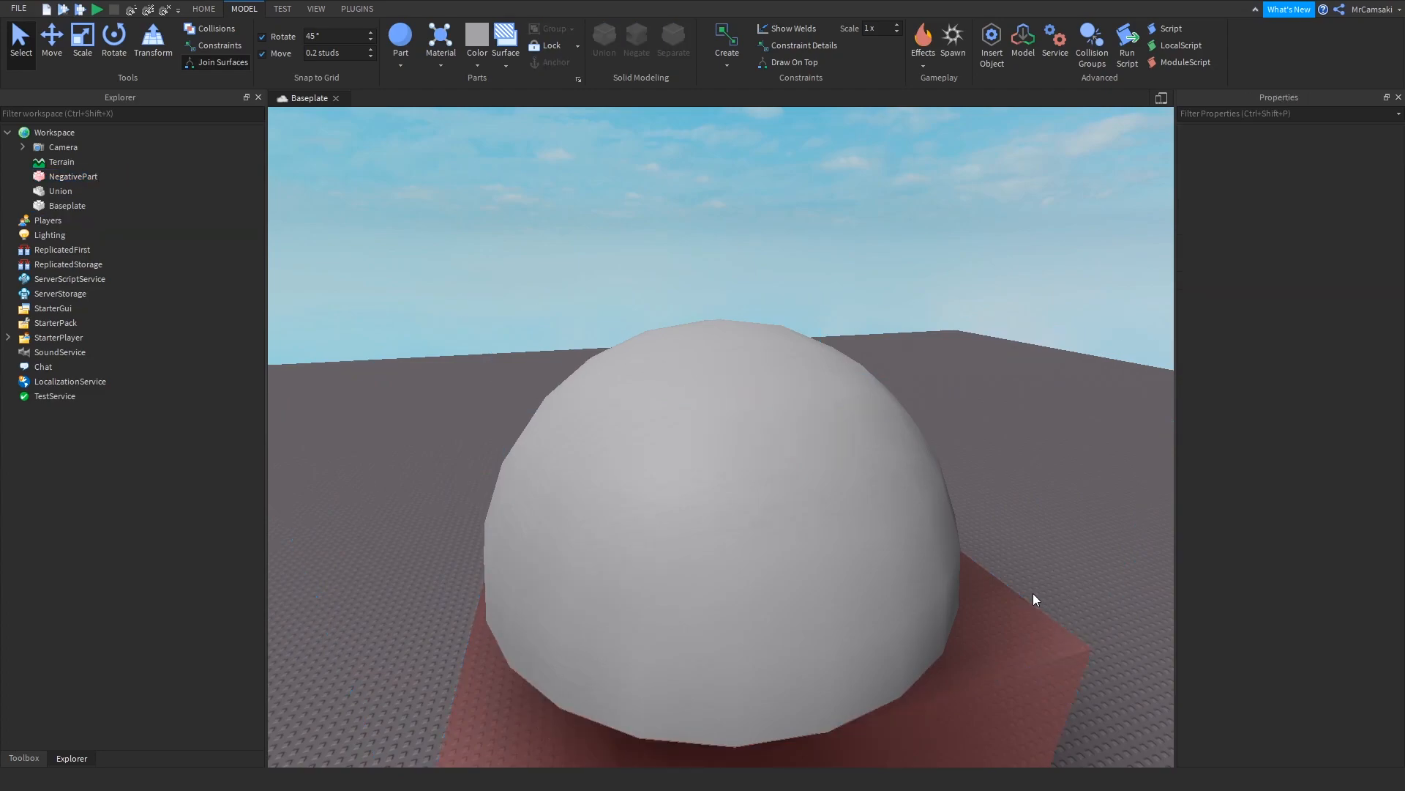
{"action": "left_click", "coordinate": [992, 642]}
{"action": "key", "text": "f"}
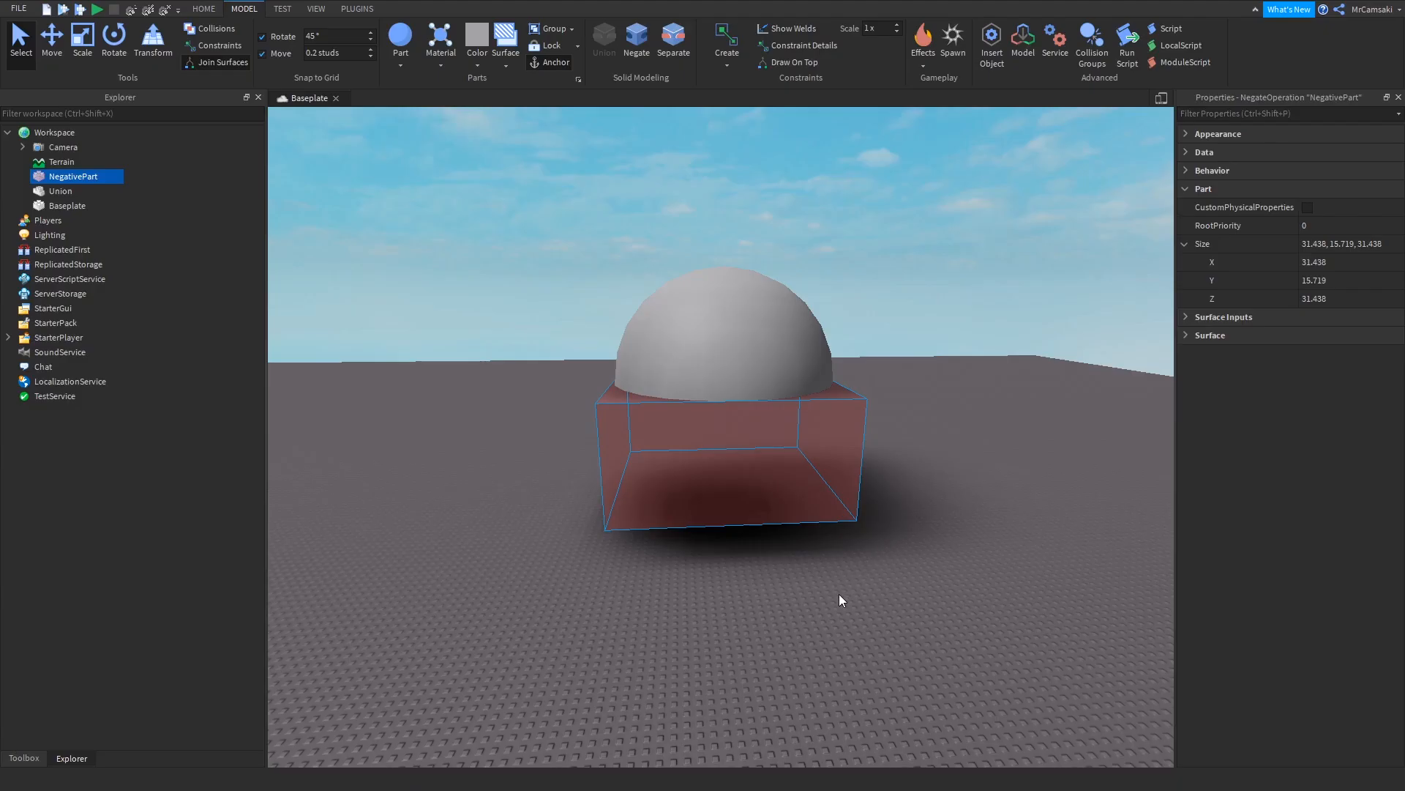
Step: Undo the separating, hollowing and large scaling edits back to the smaller solid hemisphere near the baseplate
{"action": "key", "text": "ctrl+z"}
{"action": "key", "text": "ctrl+z"}
{"action": "key", "text": "ctrl+z"}
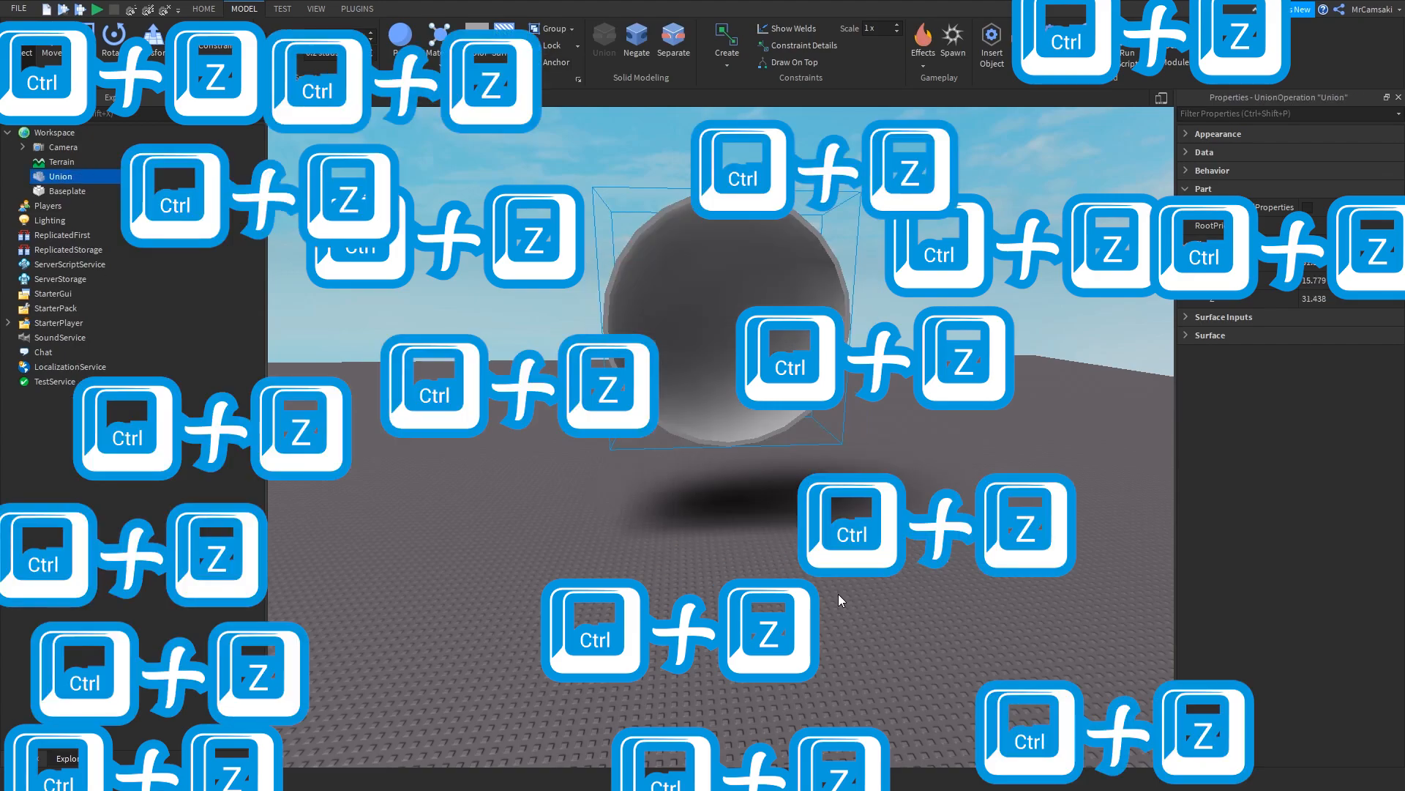
{"action": "key", "text": "ctrl+z"}
{"action": "key", "text": "ctrl+z"}
{"action": "key", "text": "ctrl+z"}
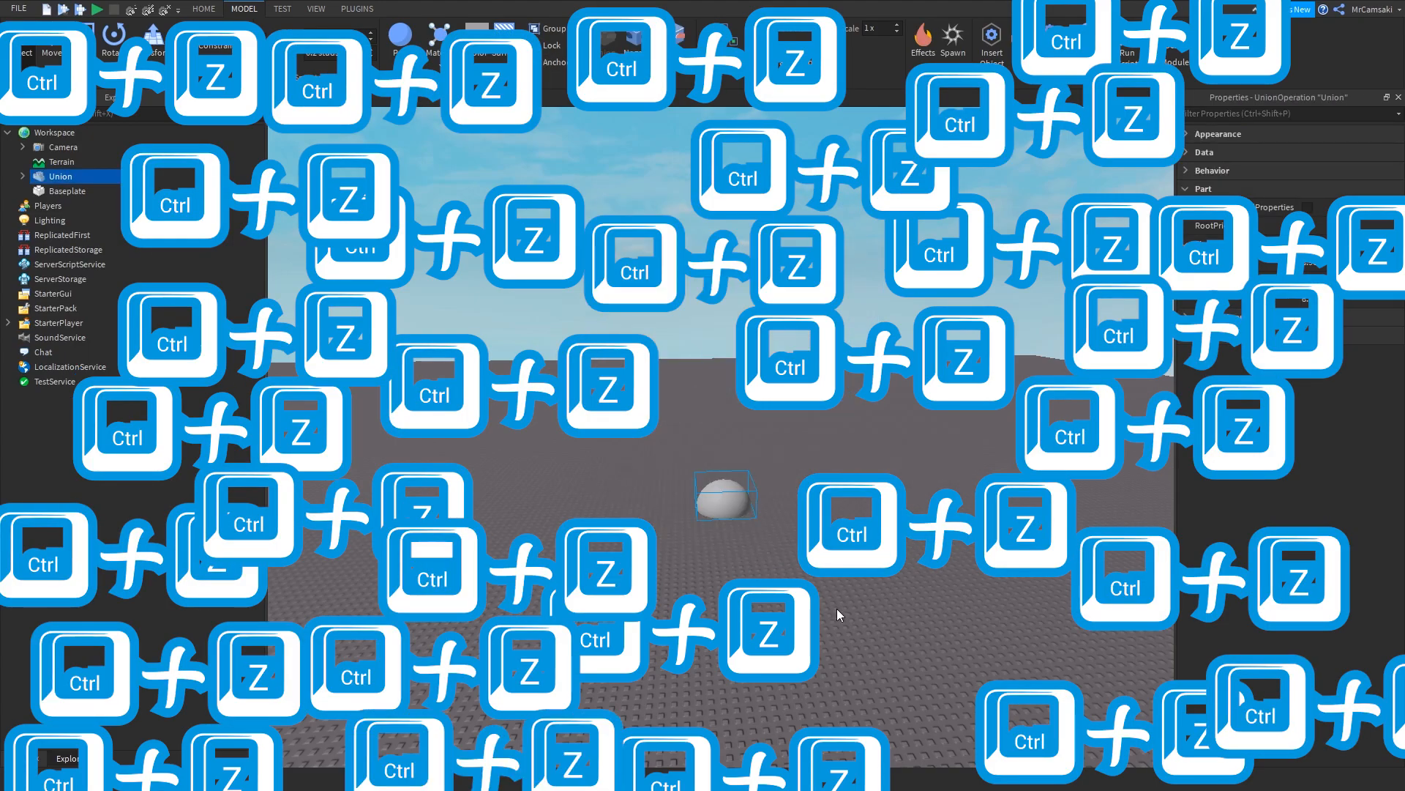
Step: Undo the remaining scaling, union and negation to restore the original ball and 4 × 2 × 4 block
{"action": "key", "text": "f"}
{"action": "right_click_drag", "start_coordinate": [878, 574], "coordinate": [878, 574]}
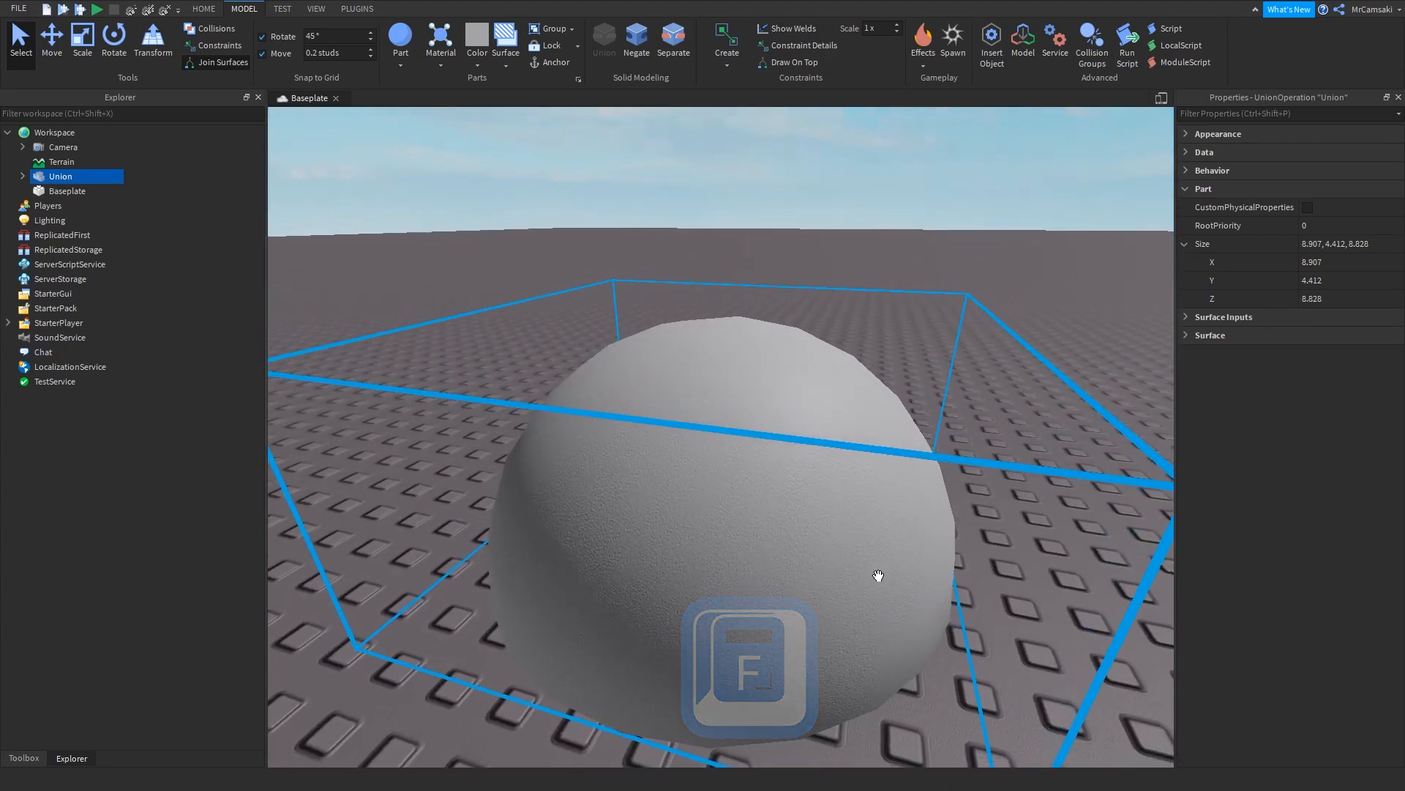
{"action": "scroll", "coordinate": [878, 577], "scroll_direction": "down", "scroll_amount": 5}
{"action": "key", "text": "ctrl+z"}
{"action": "key", "text": "ctrl+z"}
{"action": "key", "text": "ctrl+z"}
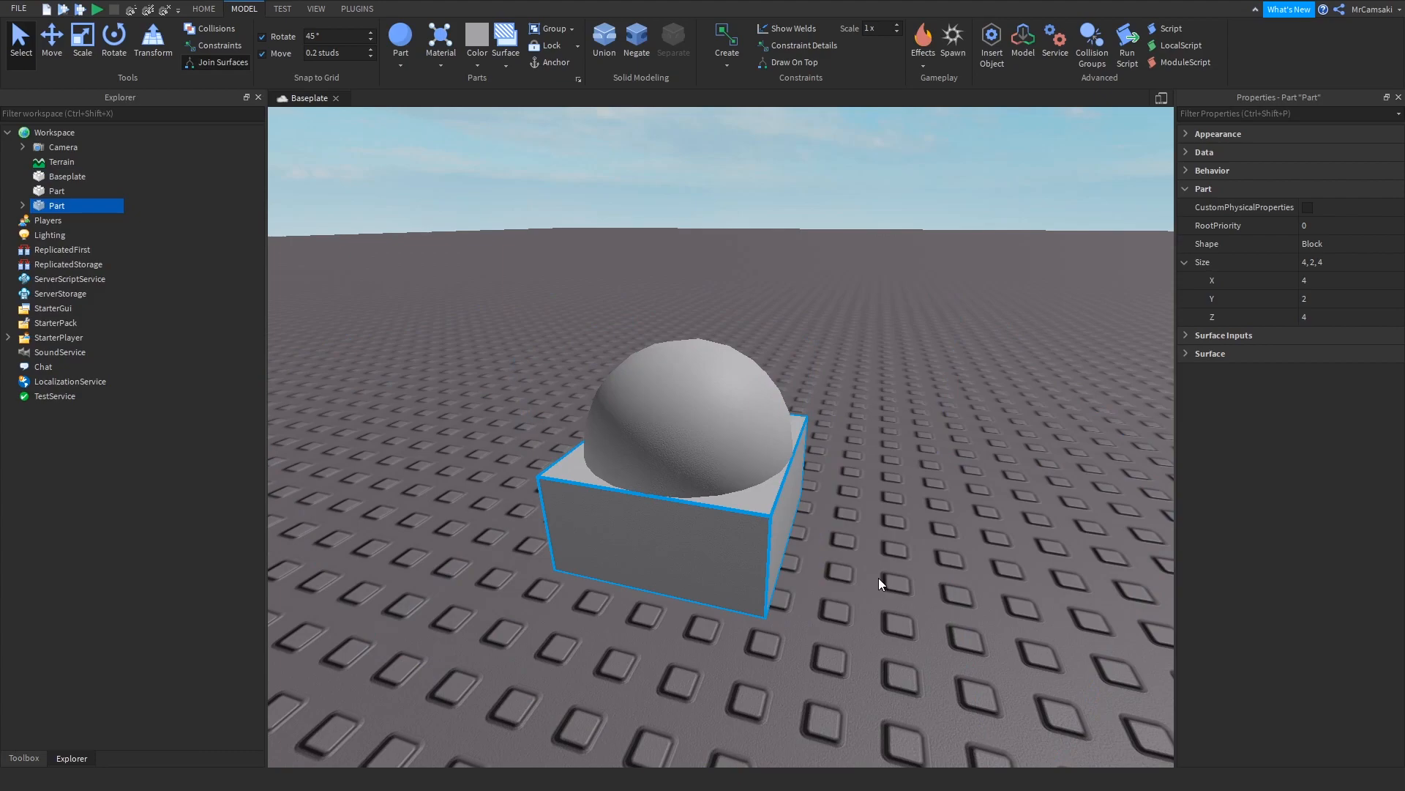
Step: Deselect the block and redo the negation and union that cut the ball into a hemisphere
{"action": "left_click", "coordinate": [952, 483]}
{"action": "right_click_drag", "start_coordinate": [955, 477], "coordinate": [954, 475]}
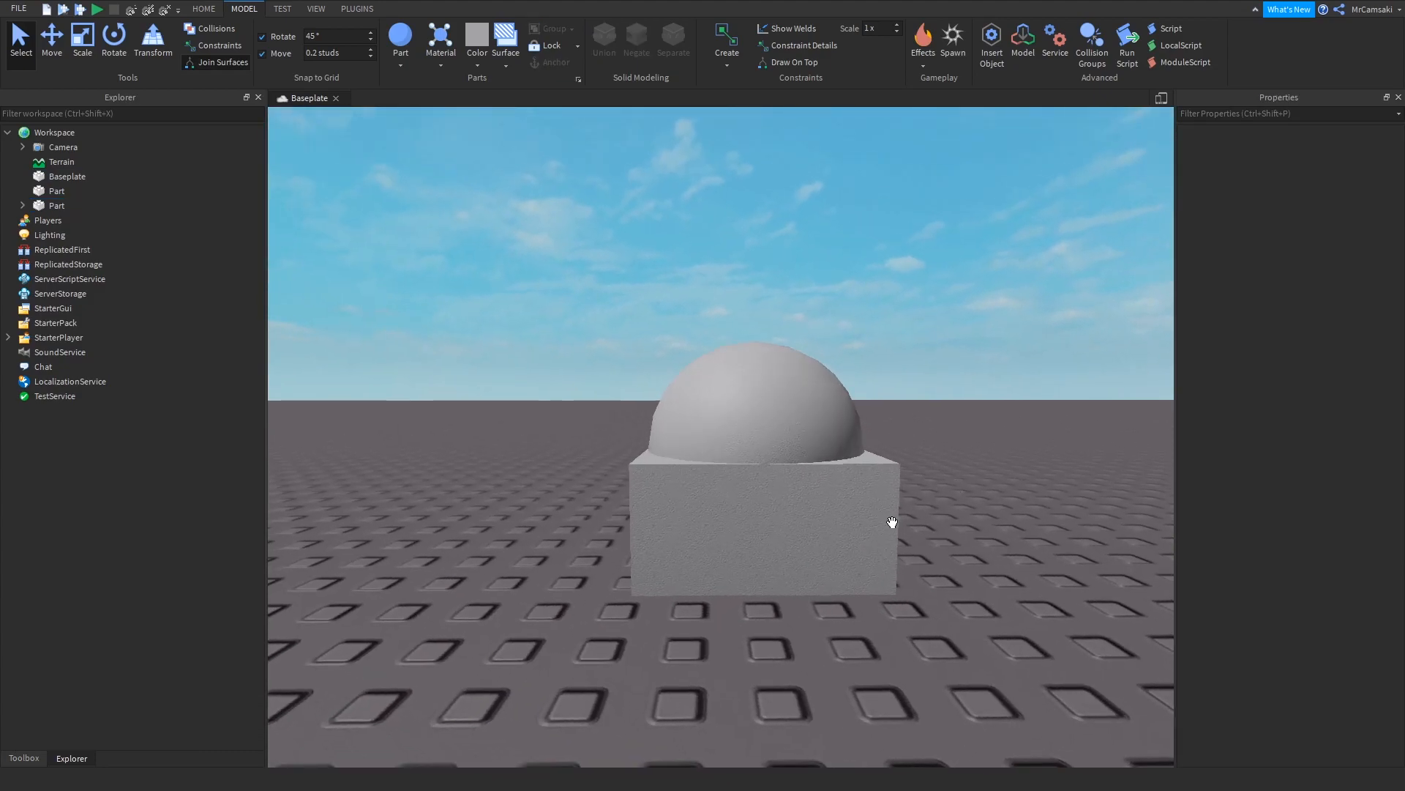
{"action": "key", "text": "ctrl+y"}
{"action": "key", "text": "ctrl+y"}
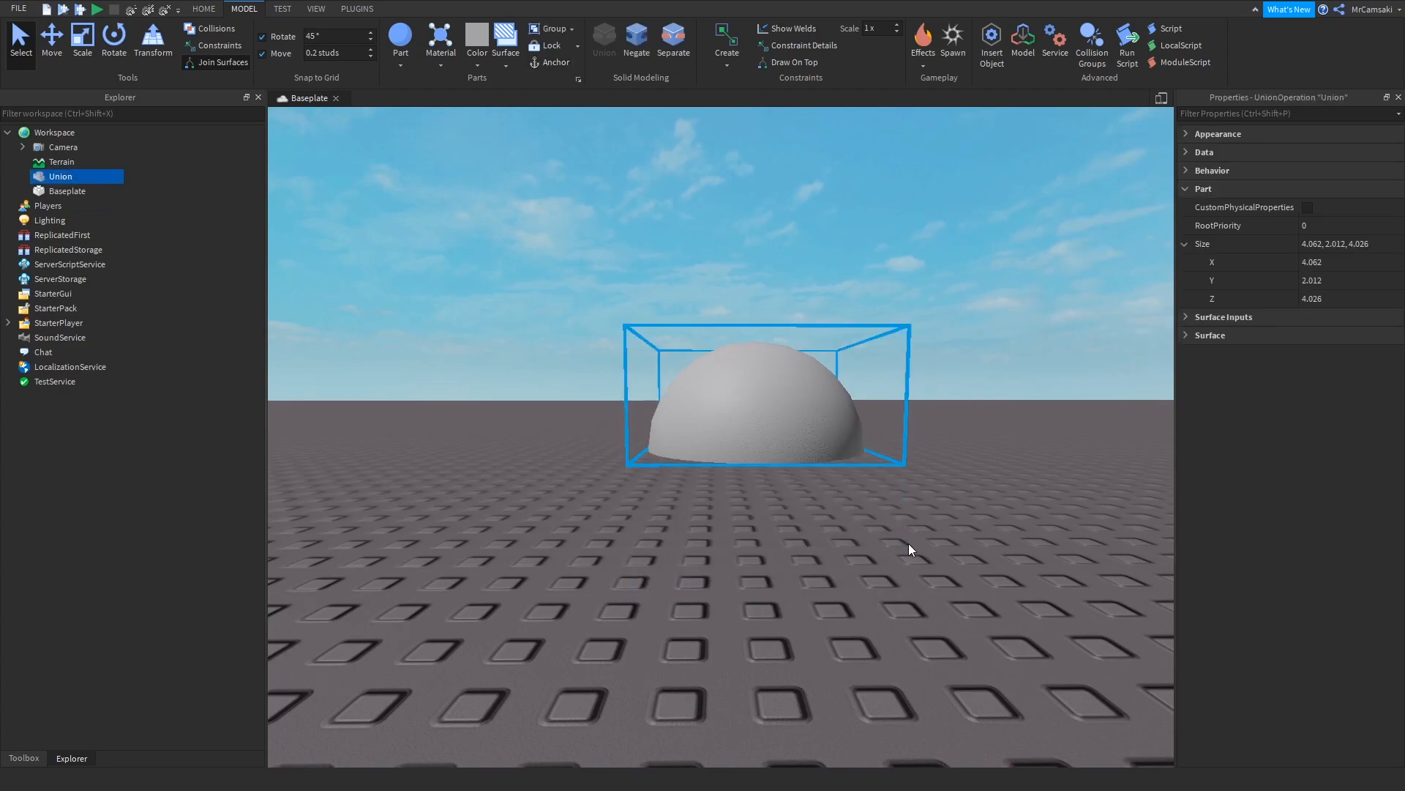
Step: Examine the restored hemisphere from several angles, selecting it and focusing the camera on it
{"action": "left_click", "coordinate": [781, 466]}
{"action": "left_click_drag", "start_coordinate": [793, 473], "coordinate": [811, 552]}
{"action": "right_click_drag", "start_coordinate": [859, 554], "coordinate": [859, 554]}
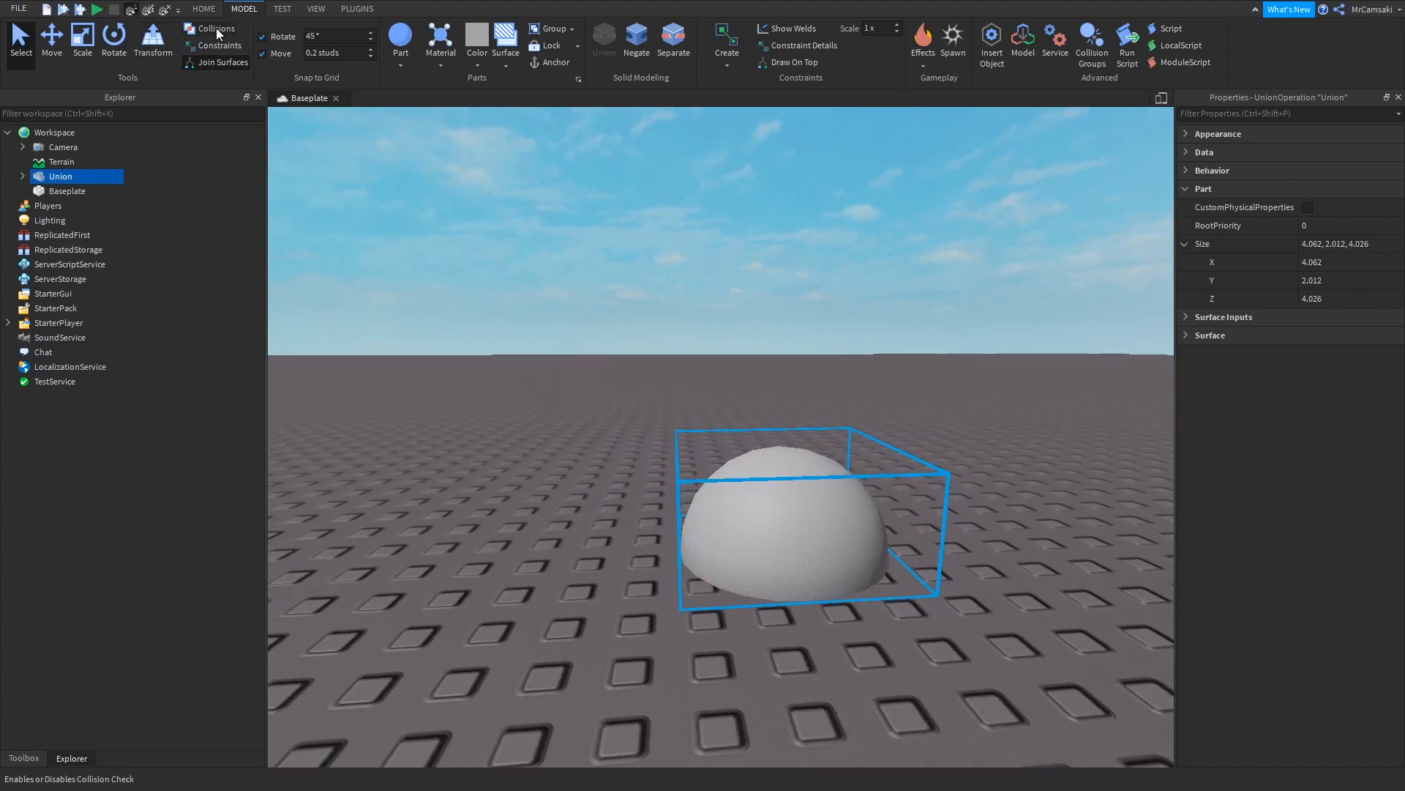
{"action": "left_click", "coordinate": [591, 555]}
{"action": "right_click_drag", "start_coordinate": [715, 555], "coordinate": [716, 555]}
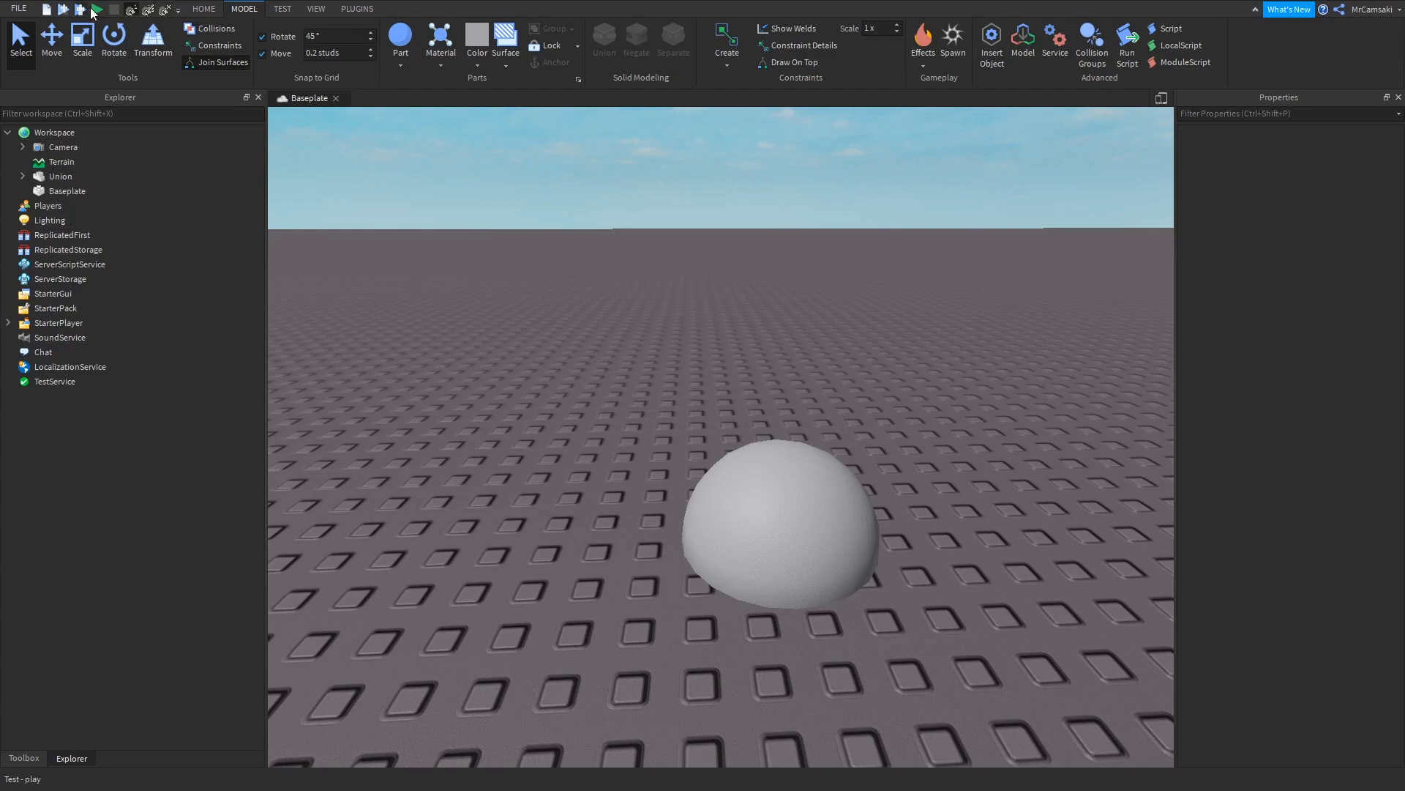
{"action": "right_click_drag", "start_coordinate": [575, 591], "coordinate": [552, 587]}
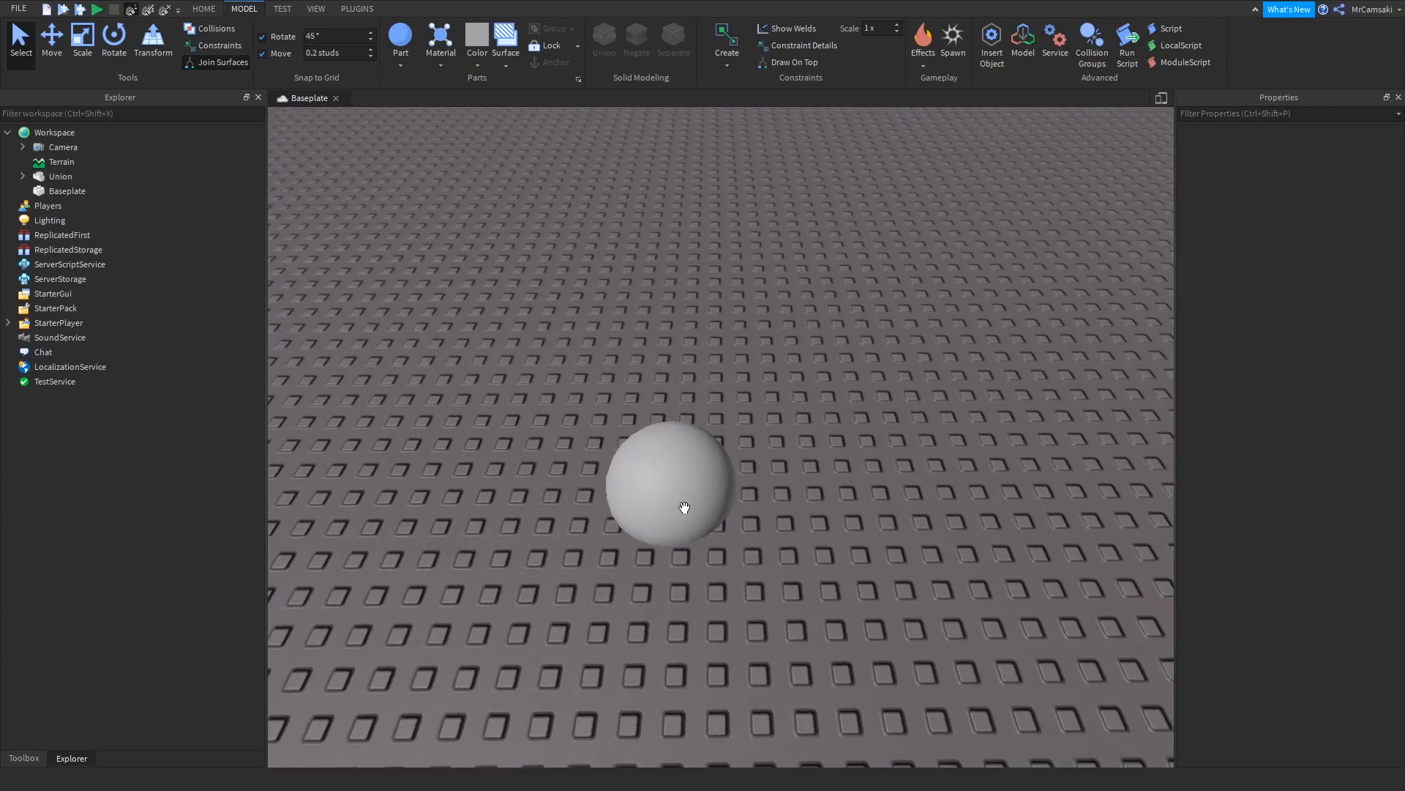
{"action": "left_click", "coordinate": [684, 505]}
{"action": "key", "text": "f"}
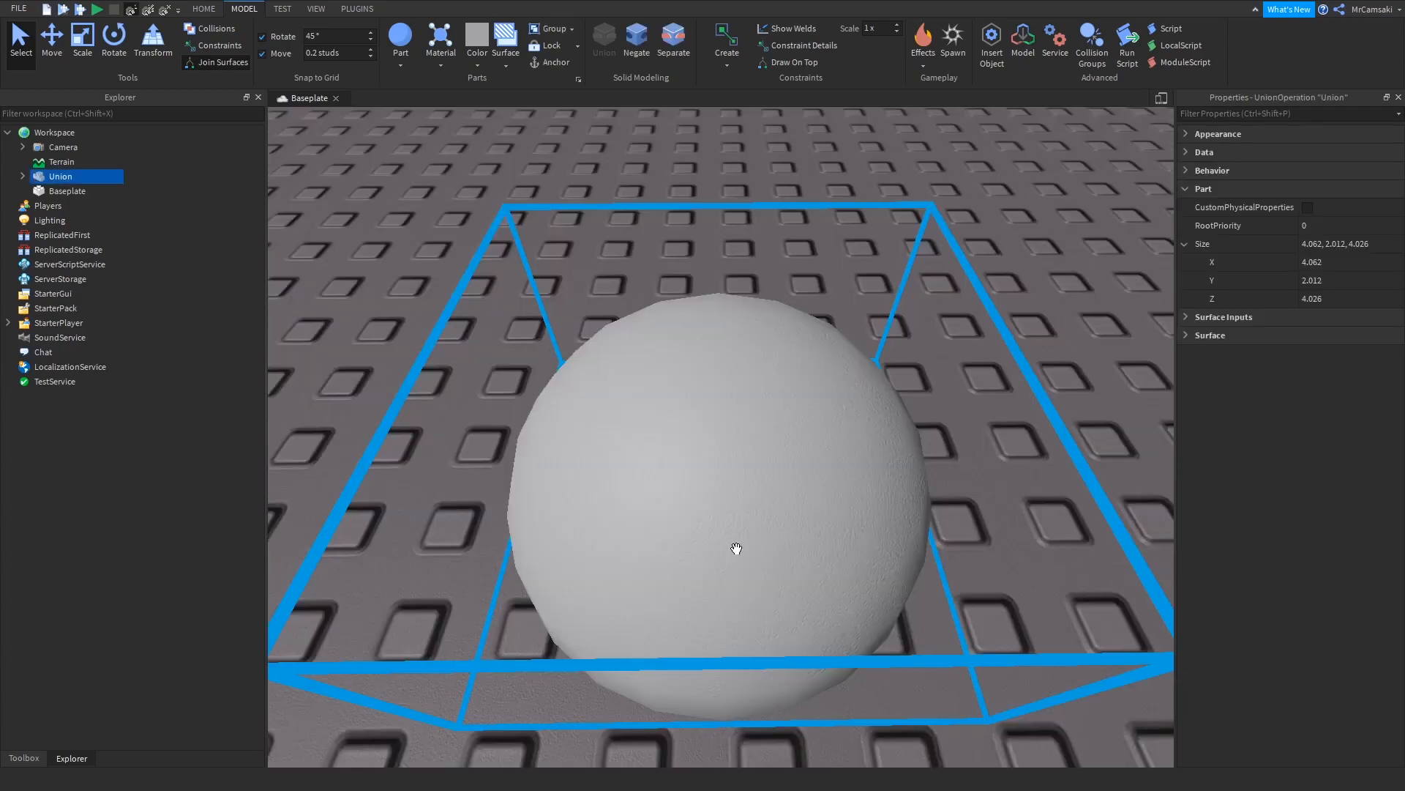
{"action": "right_click_drag", "start_coordinate": [810, 556], "coordinate": [782, 569]}
{"action": "scroll", "coordinate": [810, 558], "scroll_direction": "down", "scroll_amount": 3}
{"action": "scroll", "coordinate": [810, 558], "scroll_direction": "up", "scroll_amount": 3}
{"action": "scroll", "coordinate": [769, 520], "scroll_direction": "down", "scroll_amount": 3}
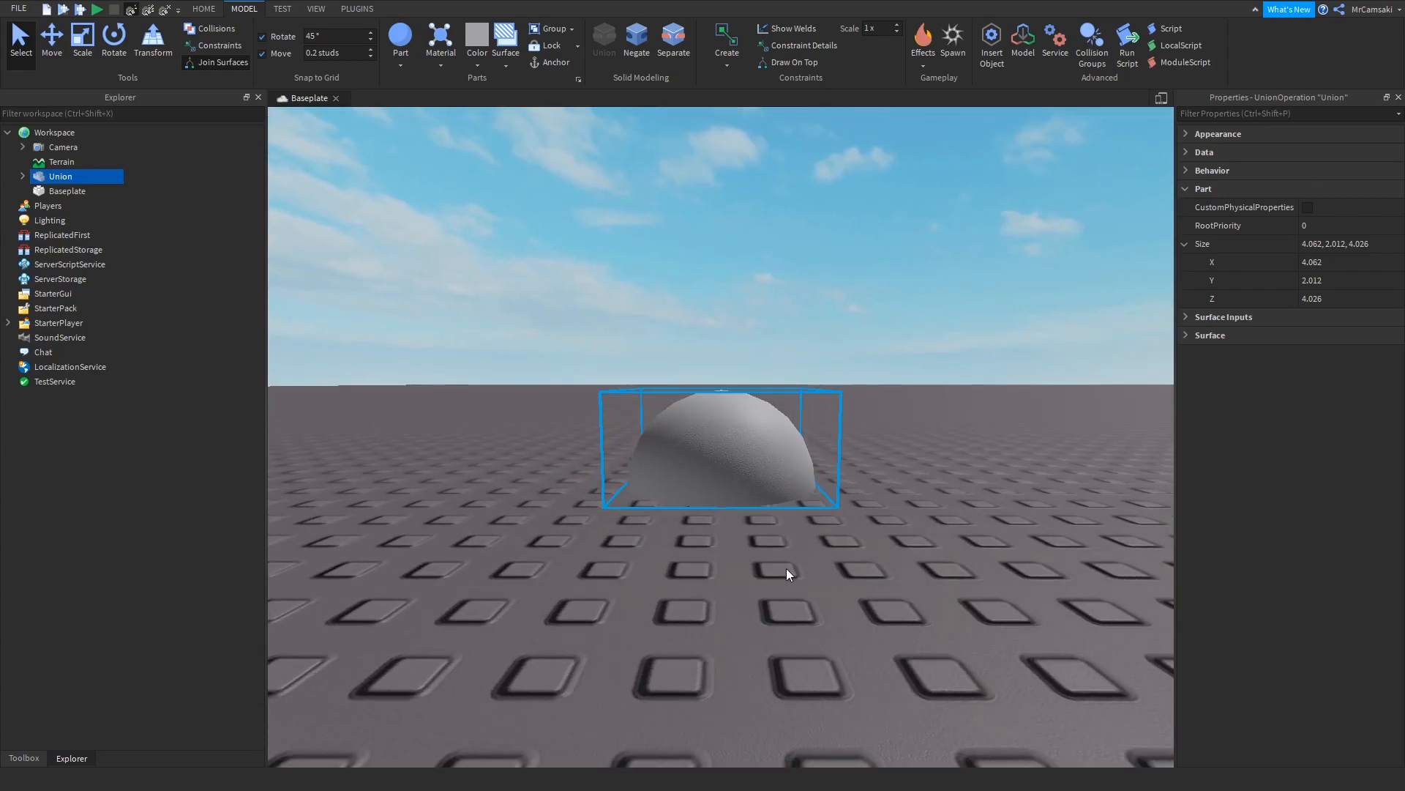
Step: Duplicate the hemisphere and raise the copy so that it sits directly above the original
{"action": "key", "text": "ctrl+d"}
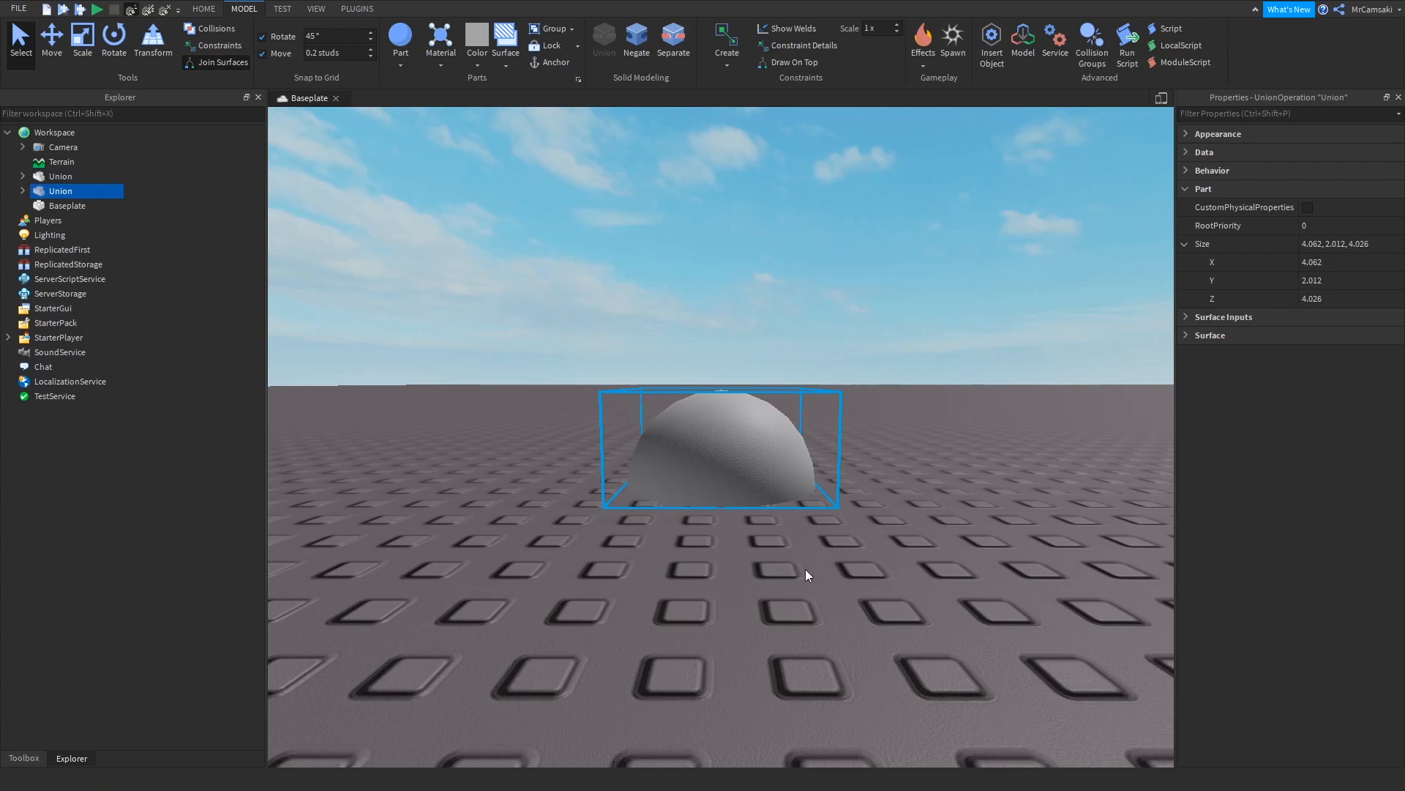
{"action": "key", "text": "ctrl+2"}
{"action": "left_click_drag", "start_coordinate": [711, 287], "coordinate": [709, 195]}
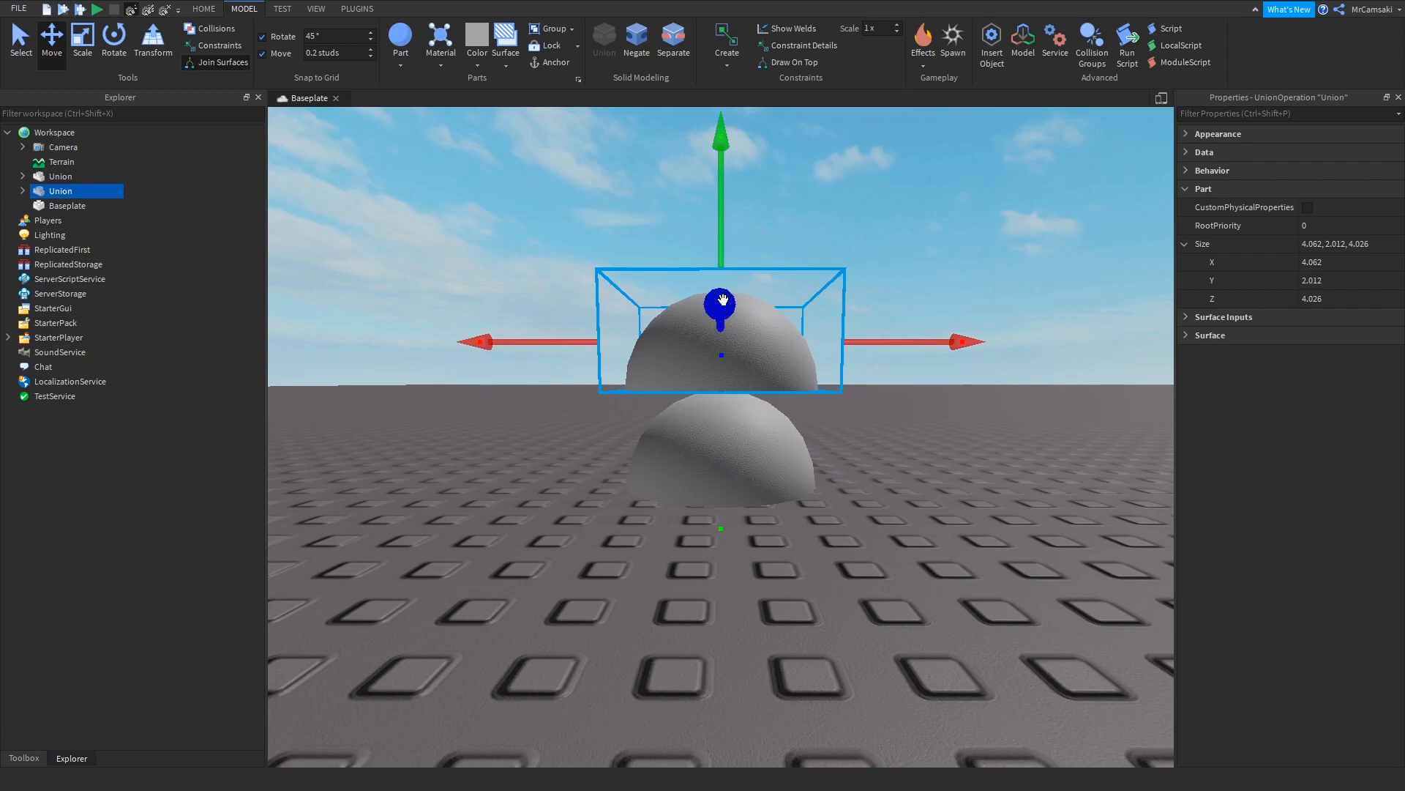
Step: Separate the raised hemisphere copy into its original parts and delete the ball, keeping the negative block
{"action": "key", "text": "ctrl+shift+u"}
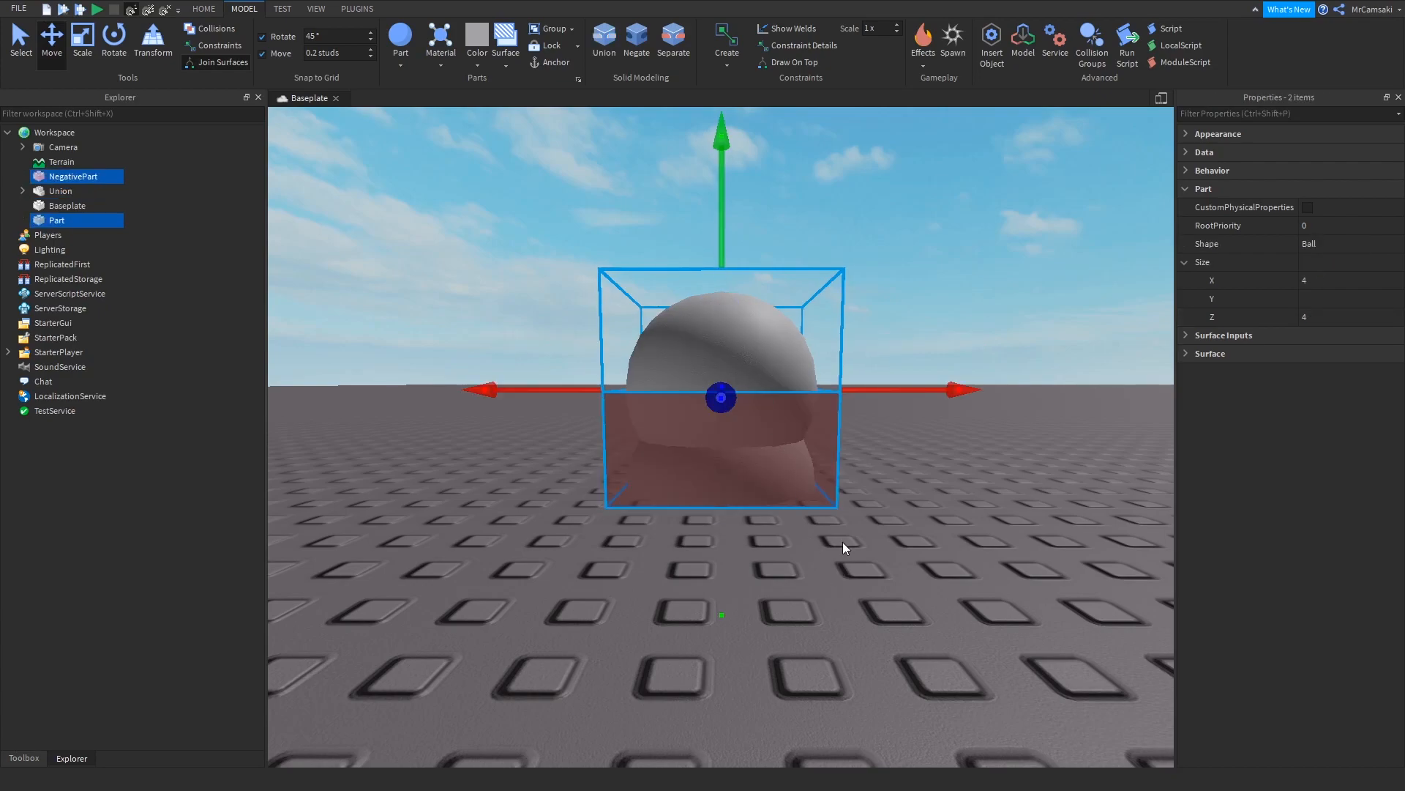
{"action": "left_click", "coordinate": [784, 347], "text": "ctrl"}
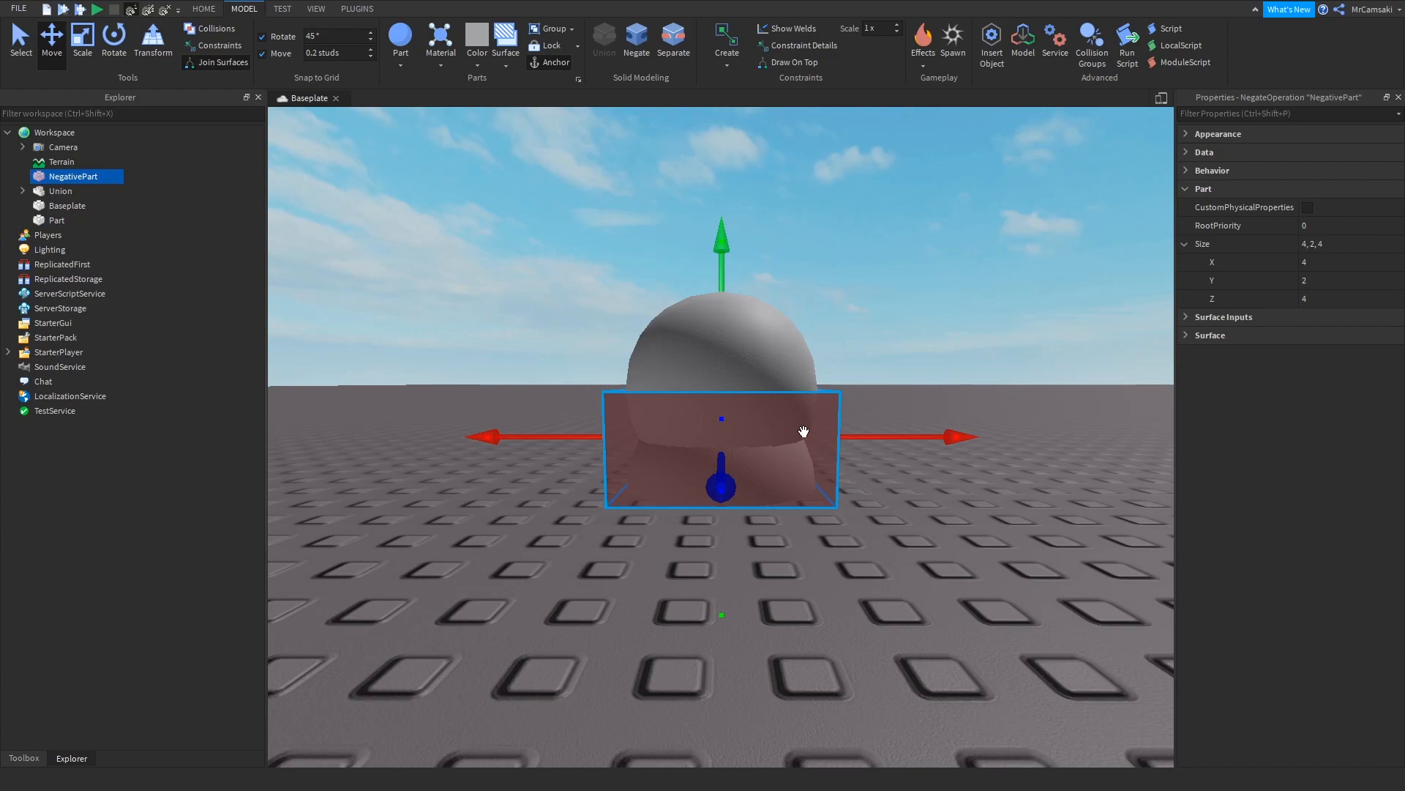
{"action": "key", "text": "Delete"}
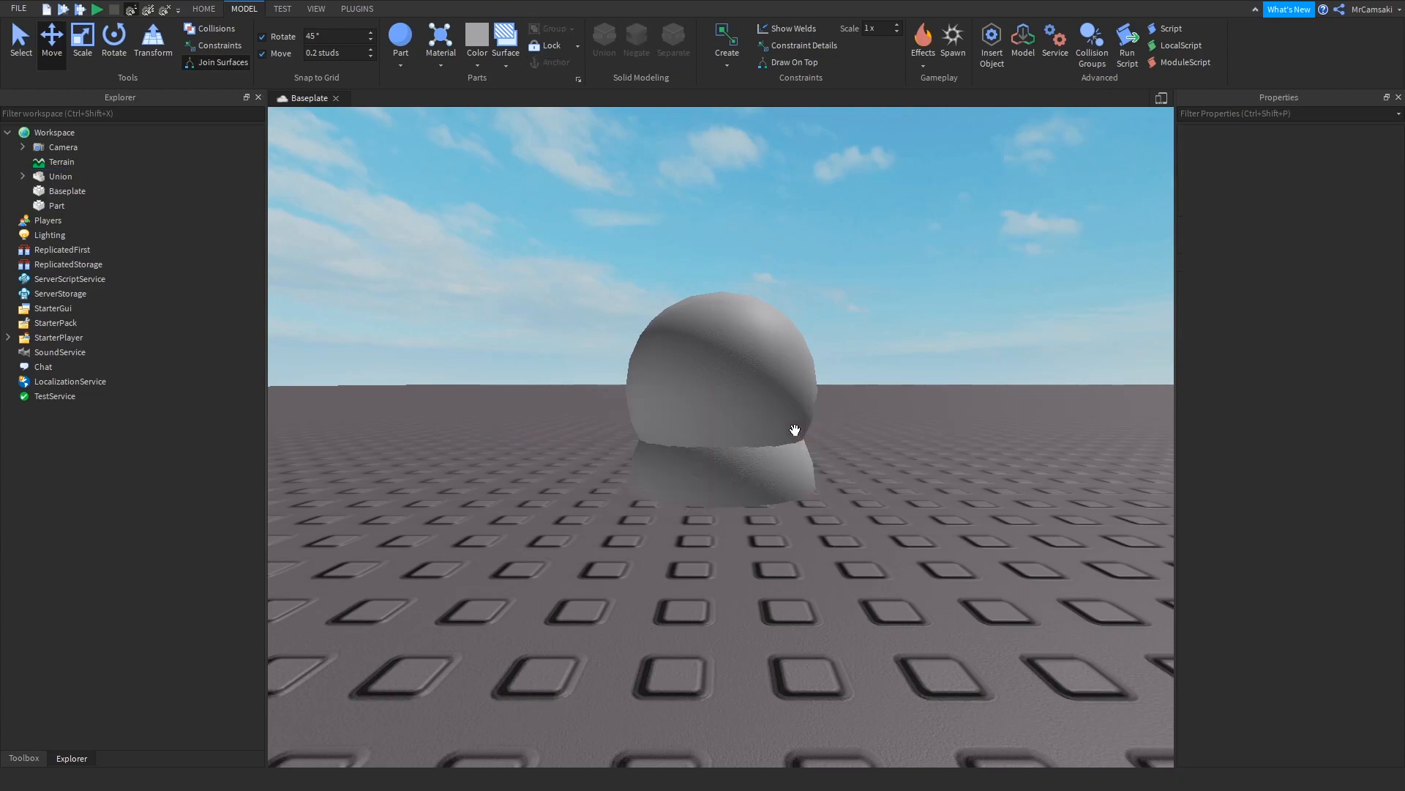
{"action": "key", "text": "ctrl+z"}
{"action": "left_click", "coordinate": [782, 351]}
{"action": "key", "text": "Delete"}
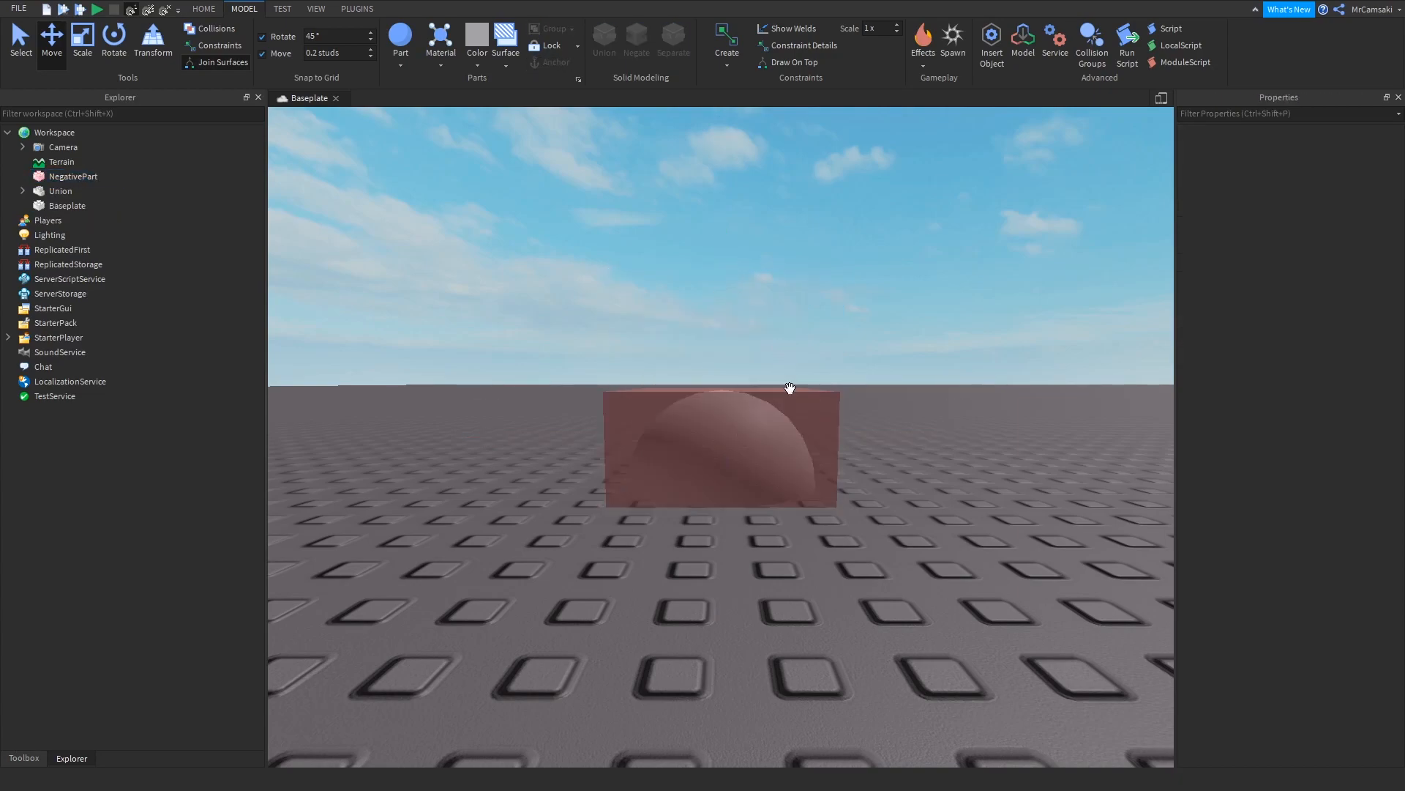
Step: Move the negative block aside, duplicate it, and position the blocks so that one covers half of the hemisphere
{"action": "left_click", "coordinate": [806, 417]}
{"action": "right_click_drag", "start_coordinate": [816, 419], "coordinate": [817, 419]}
{"action": "left_click_drag", "start_coordinate": [871, 414], "coordinate": [799, 431]}
{"action": "right_click_drag", "start_coordinate": [934, 323], "coordinate": [937, 326]}
{"action": "key", "text": "ctrl+d"}
{"action": "left_click_drag", "start_coordinate": [564, 527], "coordinate": [656, 454]}
Step: Union the overlapping negative block with the hemisphere to cut it into a quarter sphere
{"action": "left_click", "coordinate": [650, 476]}
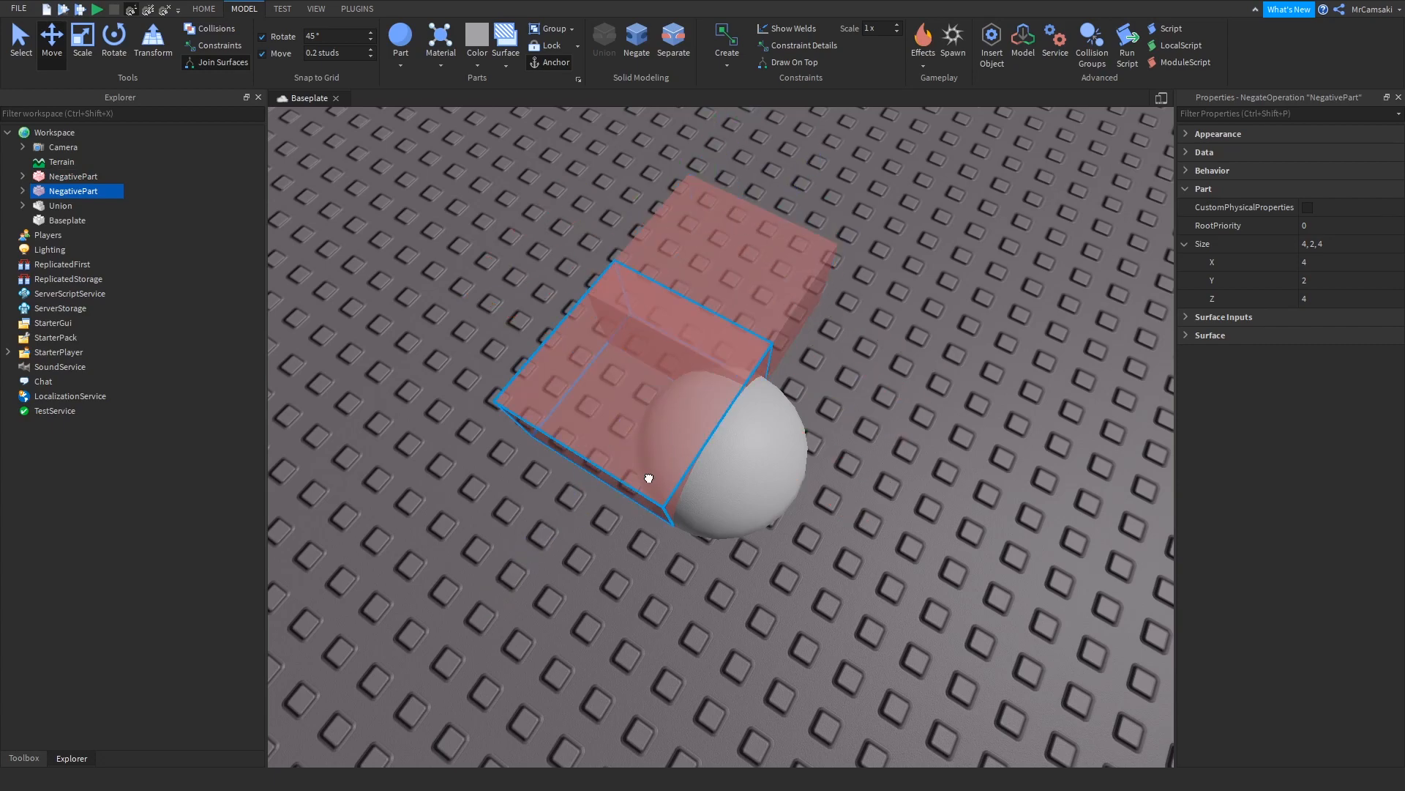
{"action": "left_click", "coordinate": [757, 508], "text": "ctrl"}
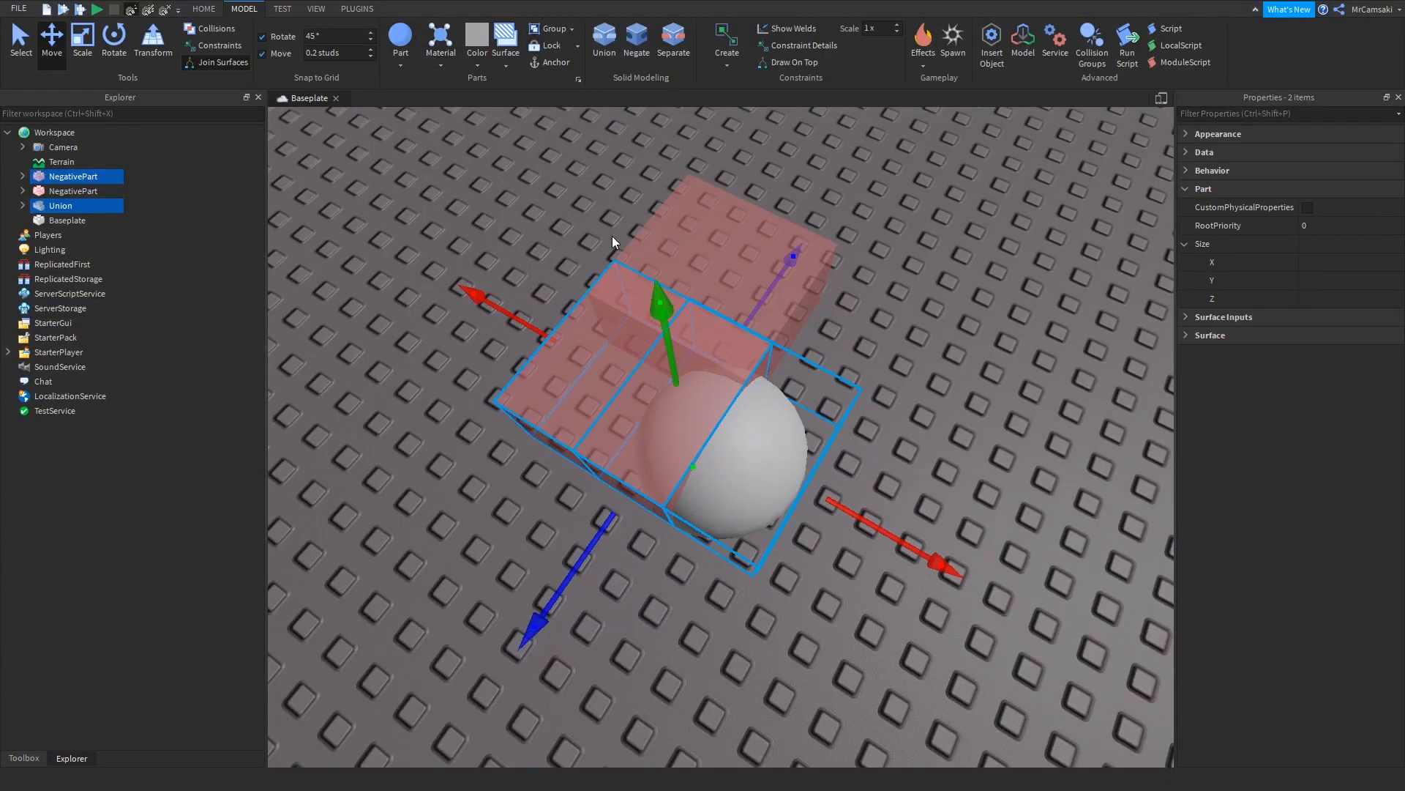
{"action": "left_click", "coordinate": [605, 40]}
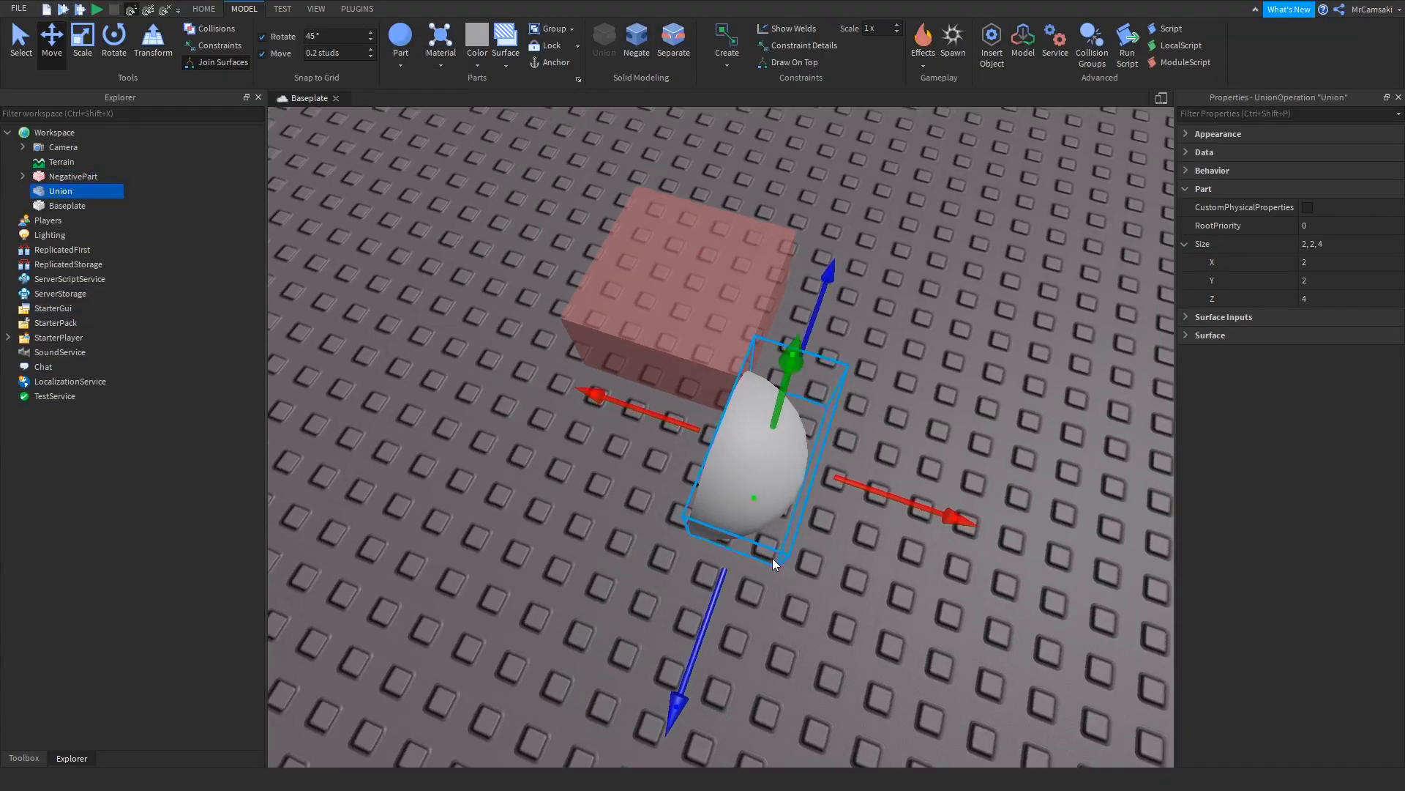
Step: Duplicate the quarter sphere and move the copy away from the original along the red axis
{"action": "right_click_drag", "start_coordinate": [775, 558], "coordinate": [771, 561]}
{"action": "left_click", "coordinate": [728, 540]}
{"action": "left_click", "coordinate": [741, 489]}
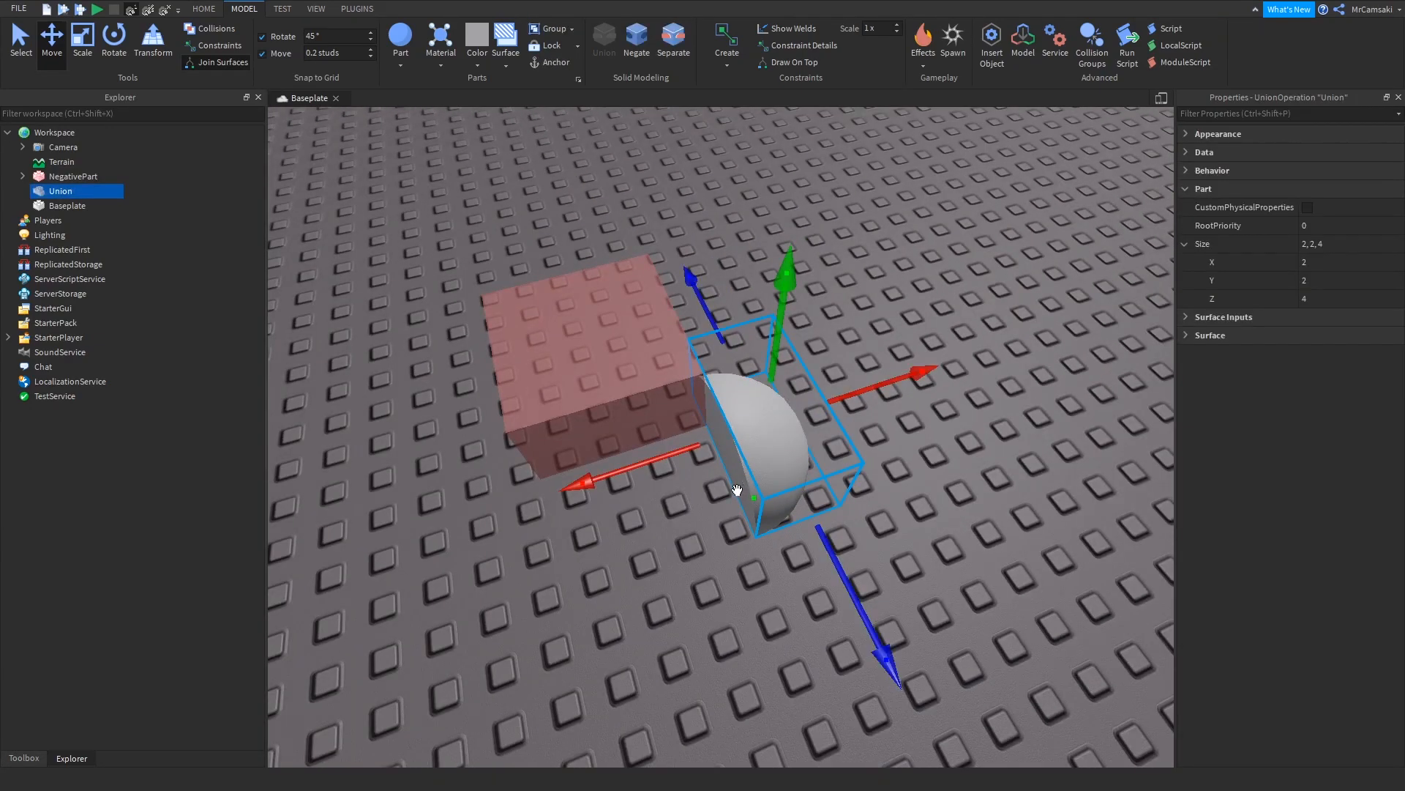
{"action": "key", "text": "ctrl+d"}
{"action": "left_click_drag", "start_coordinate": [666, 450], "coordinate": [904, 401]}
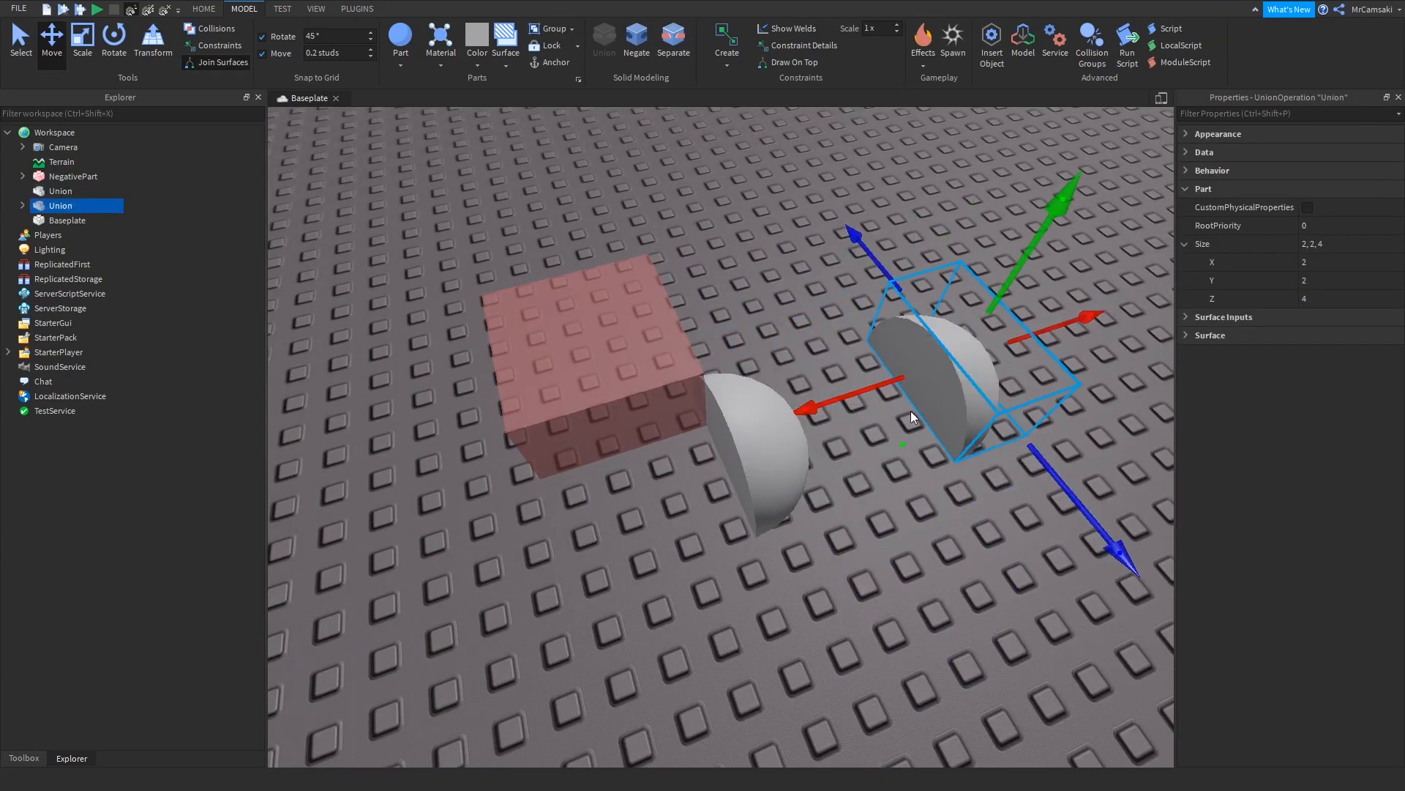
Step: Place the remaining negative block over half of the original quarter sphere and union them into a 2 × 2 × 2 eighth sphere
{"action": "key", "text": "f"}
{"action": "right_click_drag", "start_coordinate": [939, 571], "coordinate": [939, 571]}
{"action": "scroll", "coordinate": [939, 573], "scroll_direction": "down", "scroll_amount": 5}
{"action": "right_click_drag", "start_coordinate": [611, 485], "coordinate": [611, 486]}
{"action": "left_click", "coordinate": [611, 485]}
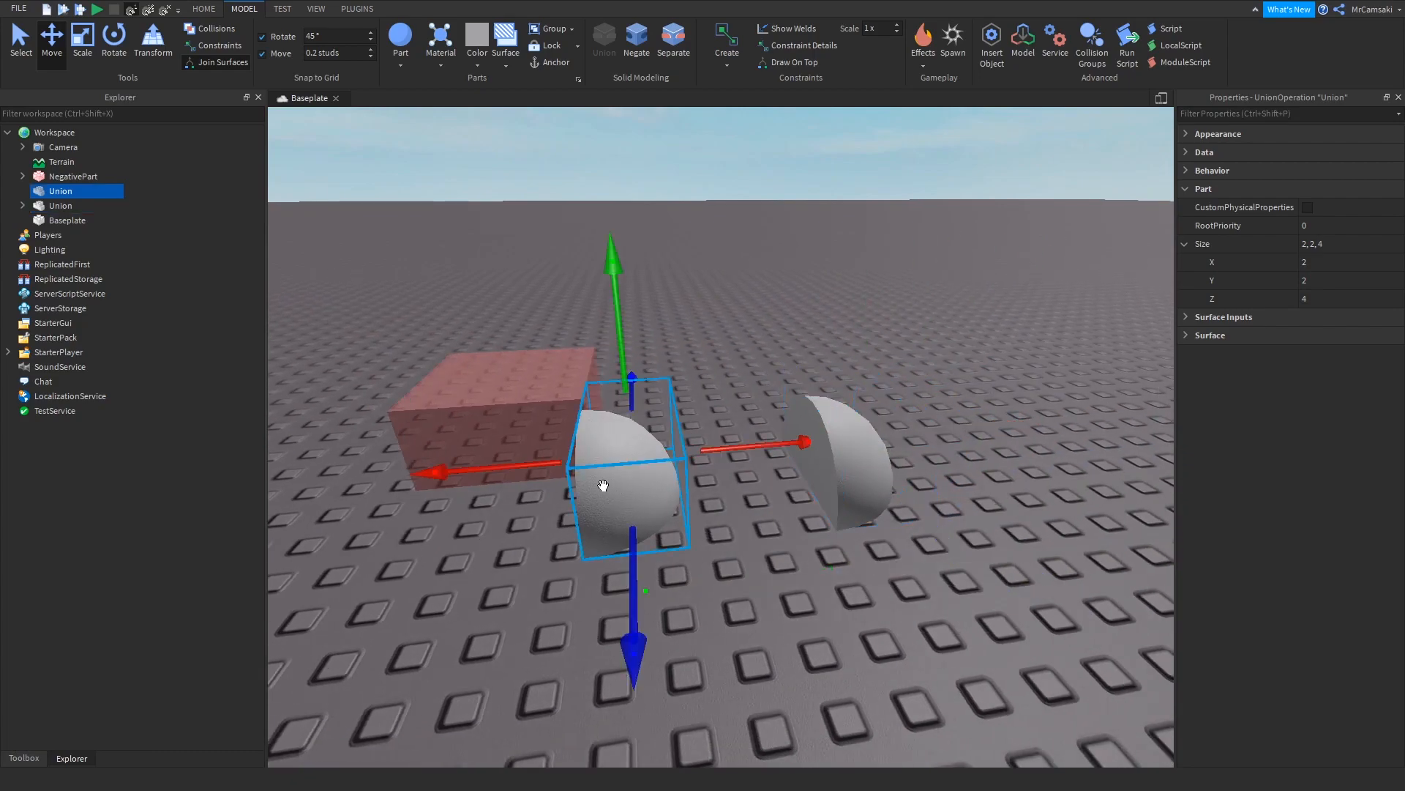
{"action": "left_click", "coordinate": [506, 383]}
{"action": "mouse_move", "coordinate": [527, 389]}
{"action": "right_mouse_down"}
{"action": "mouse_move", "coordinate": [535, 400]}
{"action": "mouse_move", "coordinate": [539, 380]}
{"action": "right_mouse_up"}
{"action": "key", "text": "f"}
{"action": "scroll", "coordinate": [539, 381], "scroll_direction": "down", "scroll_amount": 3}
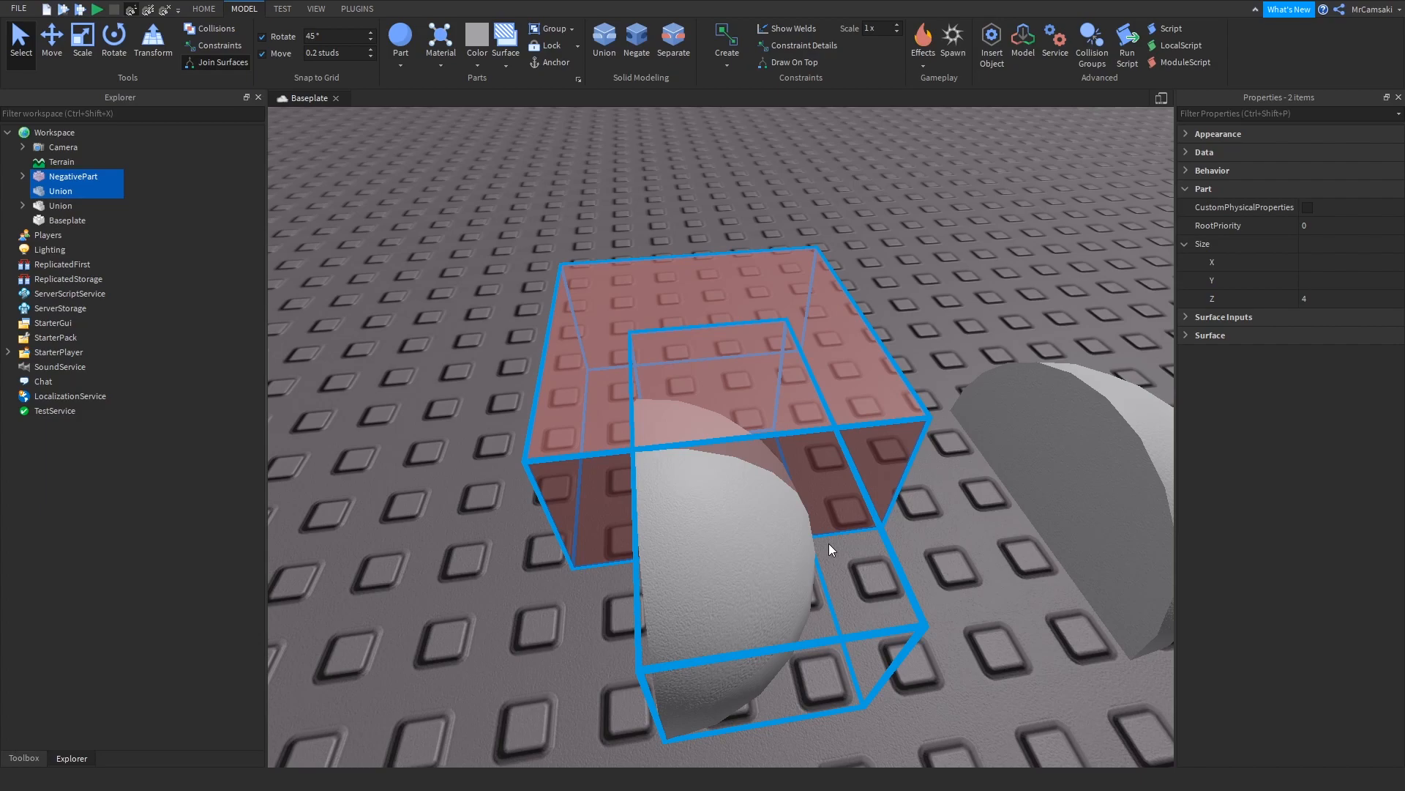
{"action": "key", "text": "ctrl+shift+g"}
Step: Select the eighth-sphere piece and examine it next to the quarter-sphere copy
{"action": "left_click", "coordinate": [555, 618]}
{"action": "right_click_drag", "start_coordinate": [555, 618], "coordinate": [610, 609]}
{"action": "left_click", "coordinate": [869, 470]}
{"action": "key", "text": "f"}
{"action": "right_click_drag", "start_coordinate": [840, 536], "coordinate": [841, 531]}
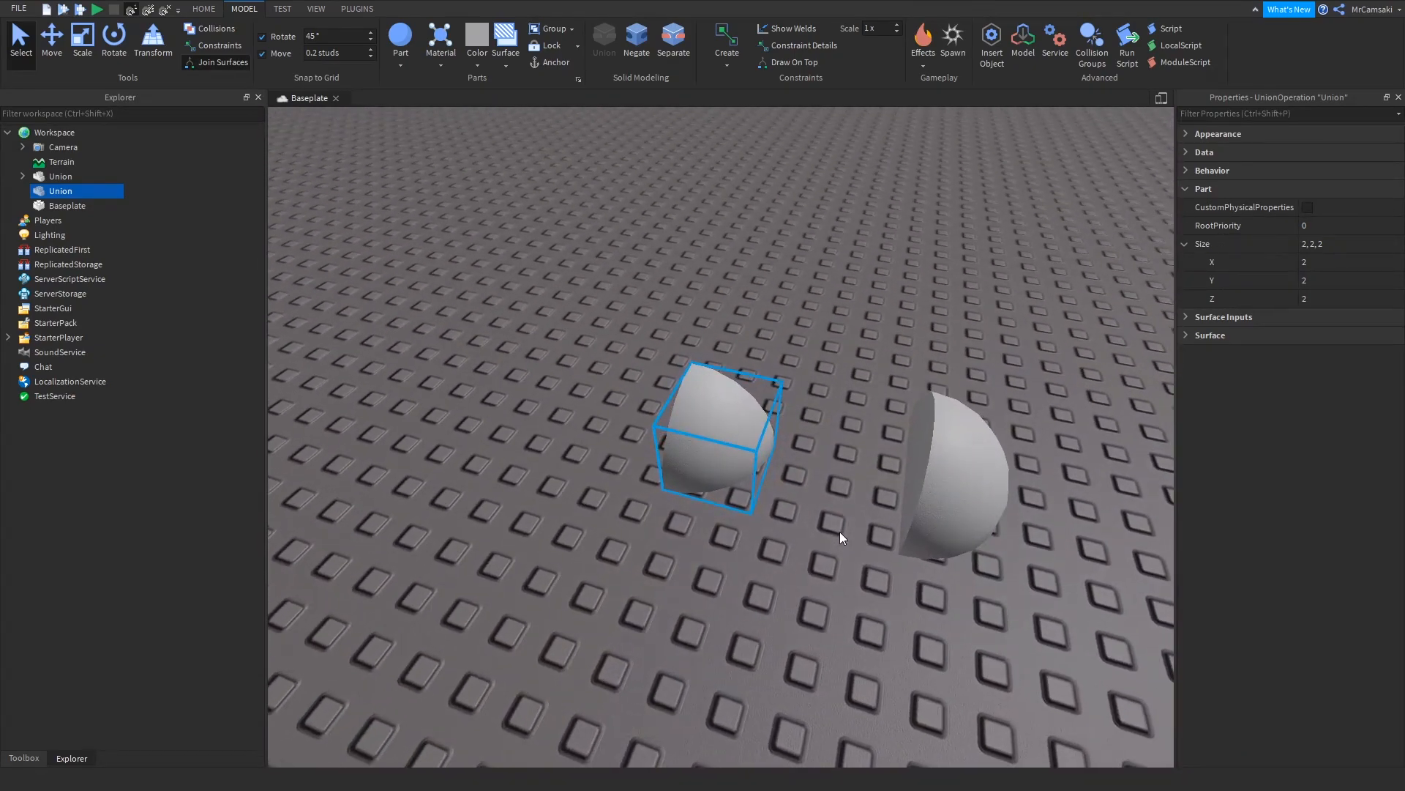
{"action": "scroll", "coordinate": [782, 483], "scroll_direction": "down", "scroll_amount": 5}
{"action": "scroll", "coordinate": [743, 444], "scroll_direction": "up", "scroll_amount": 4}
{"action": "right_click_drag", "start_coordinate": [769, 499], "coordinate": [768, 499]}
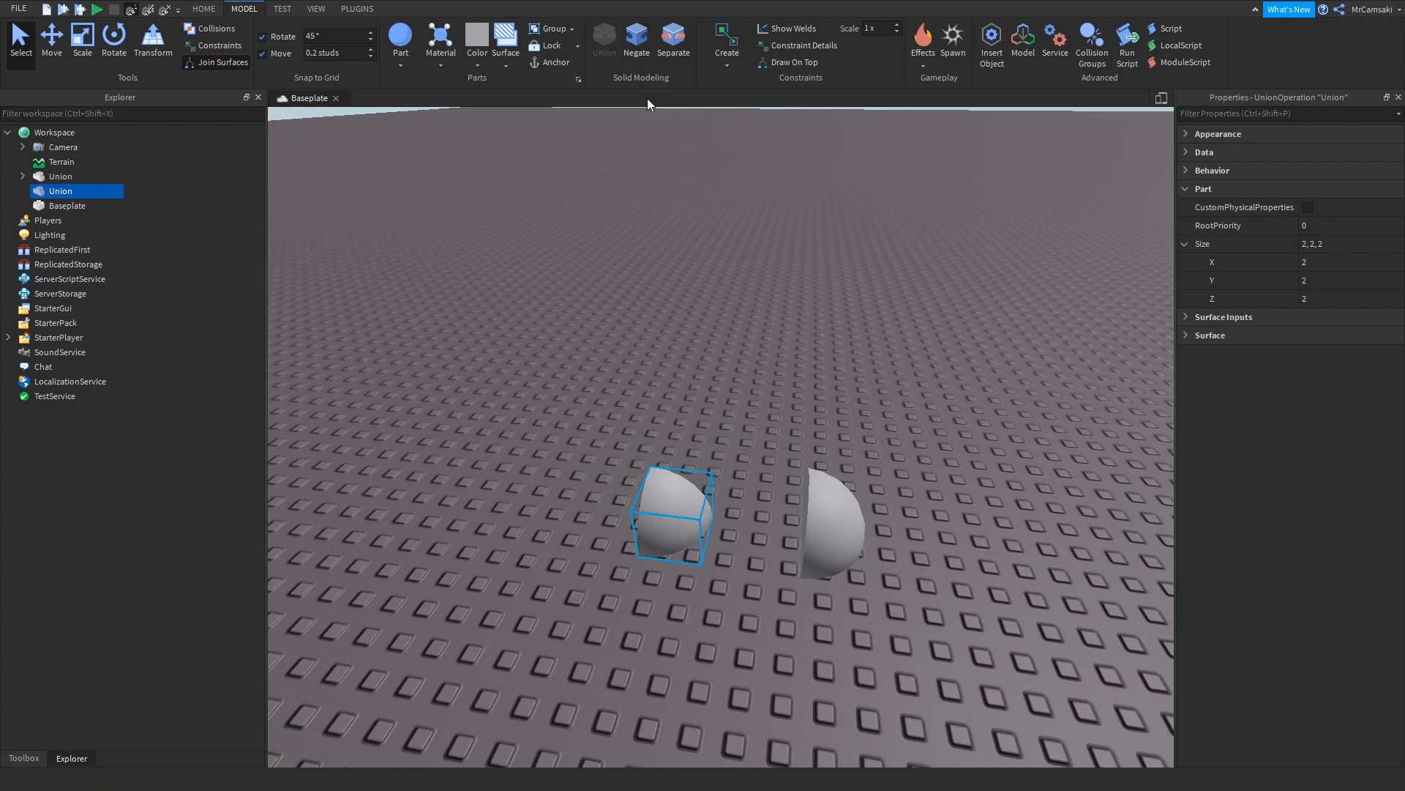
Step: Raise the eighth-sphere piece well above the baseplate with the Move tool
{"action": "left_click_drag", "start_coordinate": [674, 462], "coordinate": [725, 396]}
{"action": "left_click_drag", "start_coordinate": [736, 427], "coordinate": [654, 489]}
{"action": "key", "text": "ctrl+2"}
{"action": "left_click_drag", "start_coordinate": [638, 401], "coordinate": [622, 259]}
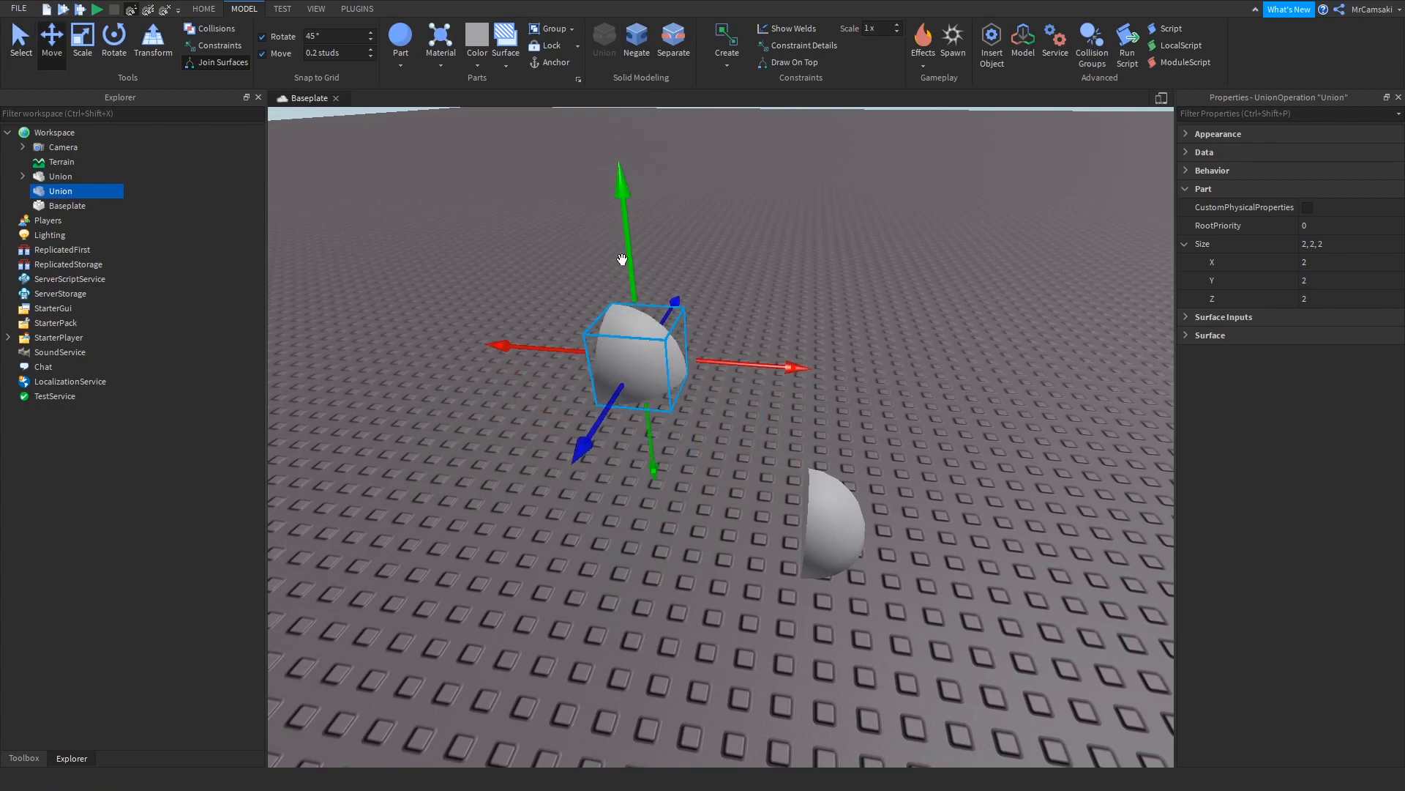
Step: Duplicate the raised eighth-sphere piece in place 21 times
{"action": "key", "text": "ctrl+d"}
{"action": "key", "text": "ctrl+d"}
{"action": "key", "text": "ctrl+d"}
{"action": "key", "text": "ctrl+d"}
{"action": "key", "text": "ctrl+d"}
{"action": "key", "text": "ctrl+d"}
{"action": "key", "text": "ctrl+d"}
{"action": "key", "text": "ctrl+d"}
{"action": "key", "text": "ctrl+d"}
{"action": "key", "text": "ctrl+d"}
{"action": "key", "text": "ctrl+d"}
{"action": "key", "text": "ctrl+d"}
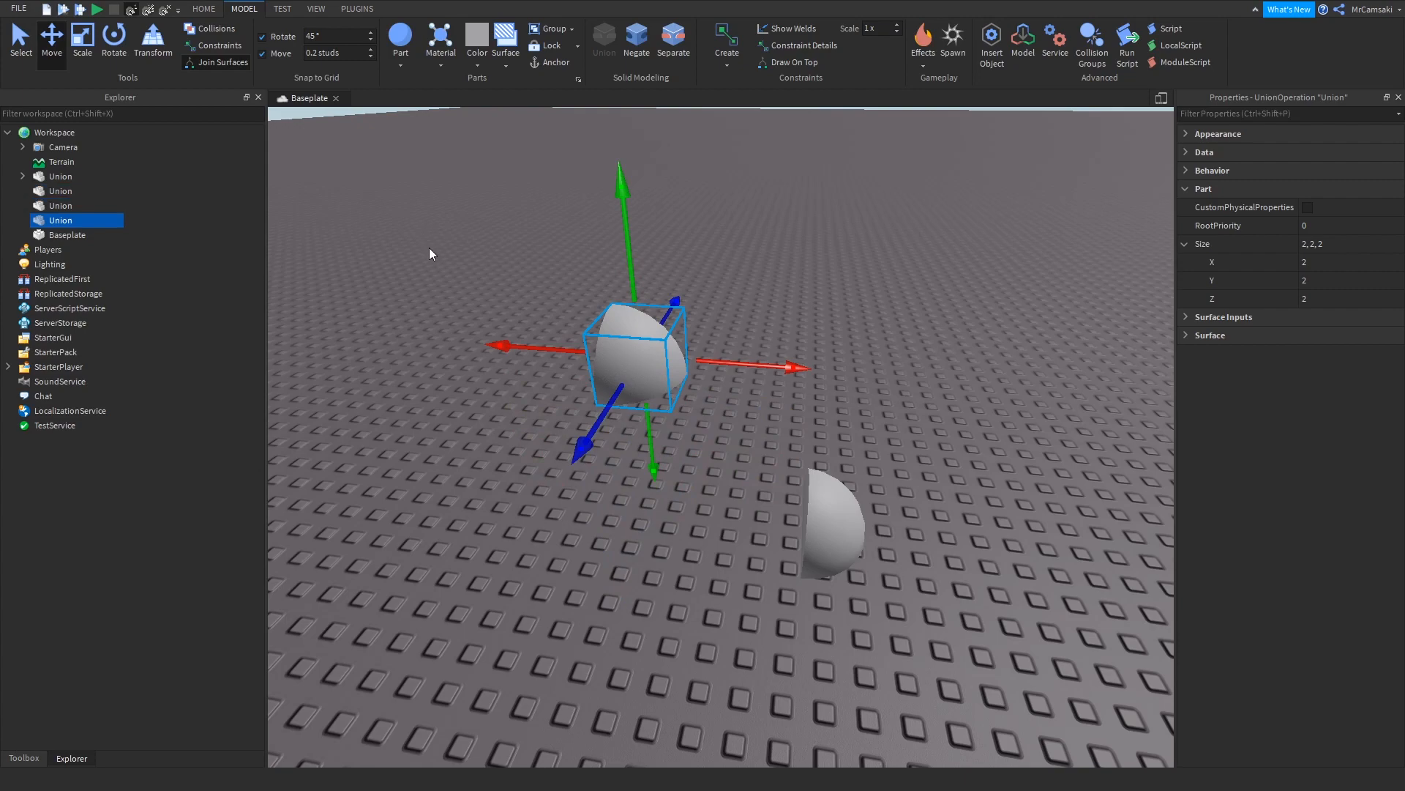
{"action": "key", "text": "ctrl+d"}
{"action": "key", "text": "ctrl+d"}
{"action": "key", "text": "ctrl+d"}
{"action": "key", "text": "ctrl+d"}
{"action": "key", "text": "ctrl+d"}
{"action": "key", "text": "ctrl+d"}
{"action": "key", "text": "ctrl+d"}
{"action": "key", "text": "ctrl+d"}
{"action": "key", "text": "ctrl+d"}
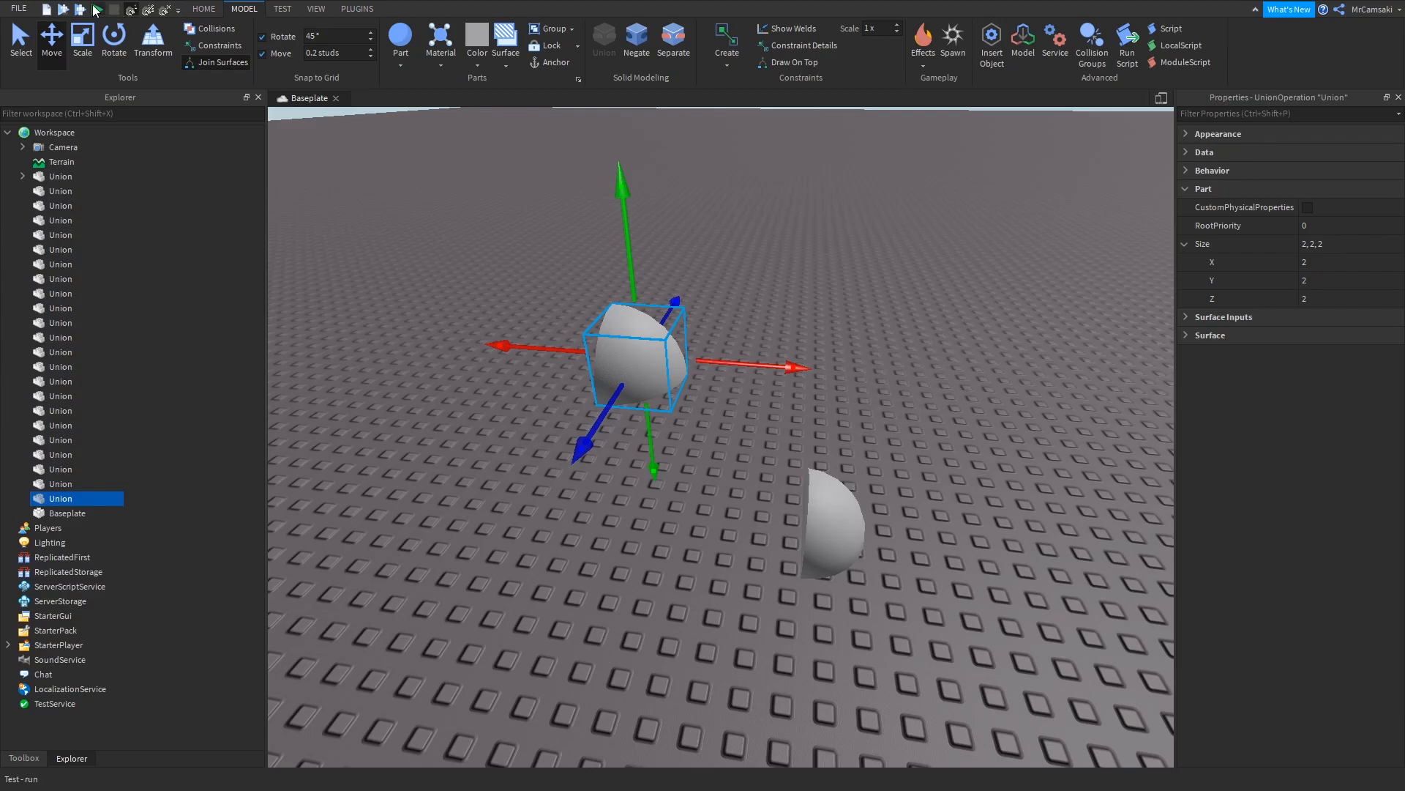
Step: Run the simulation, duplicate all the fallen union pieces repeatedly to watch them pile up, and stop the test
{"action": "left_click", "coordinate": [96, 9]}
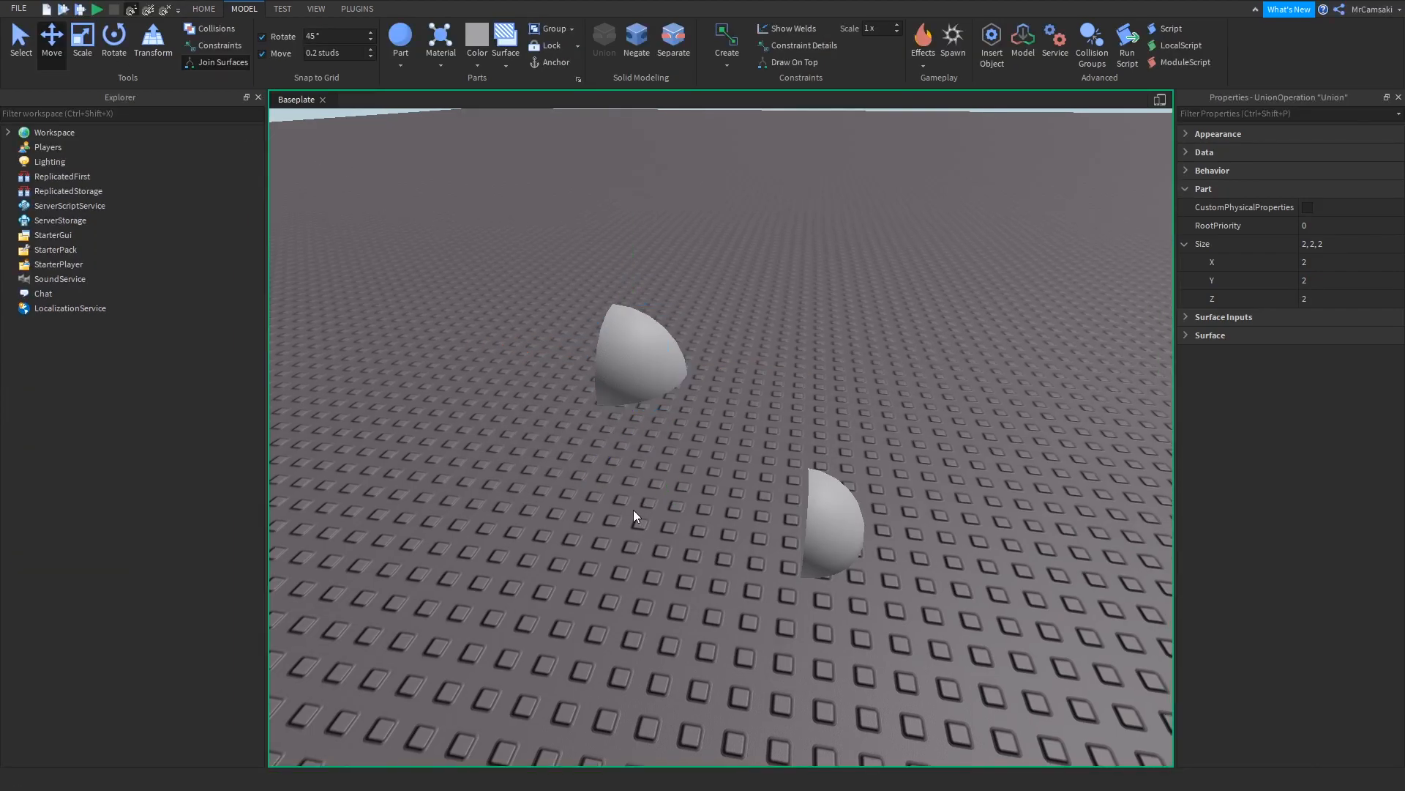
{"action": "right_click_drag", "start_coordinate": [881, 543], "coordinate": [881, 543]}
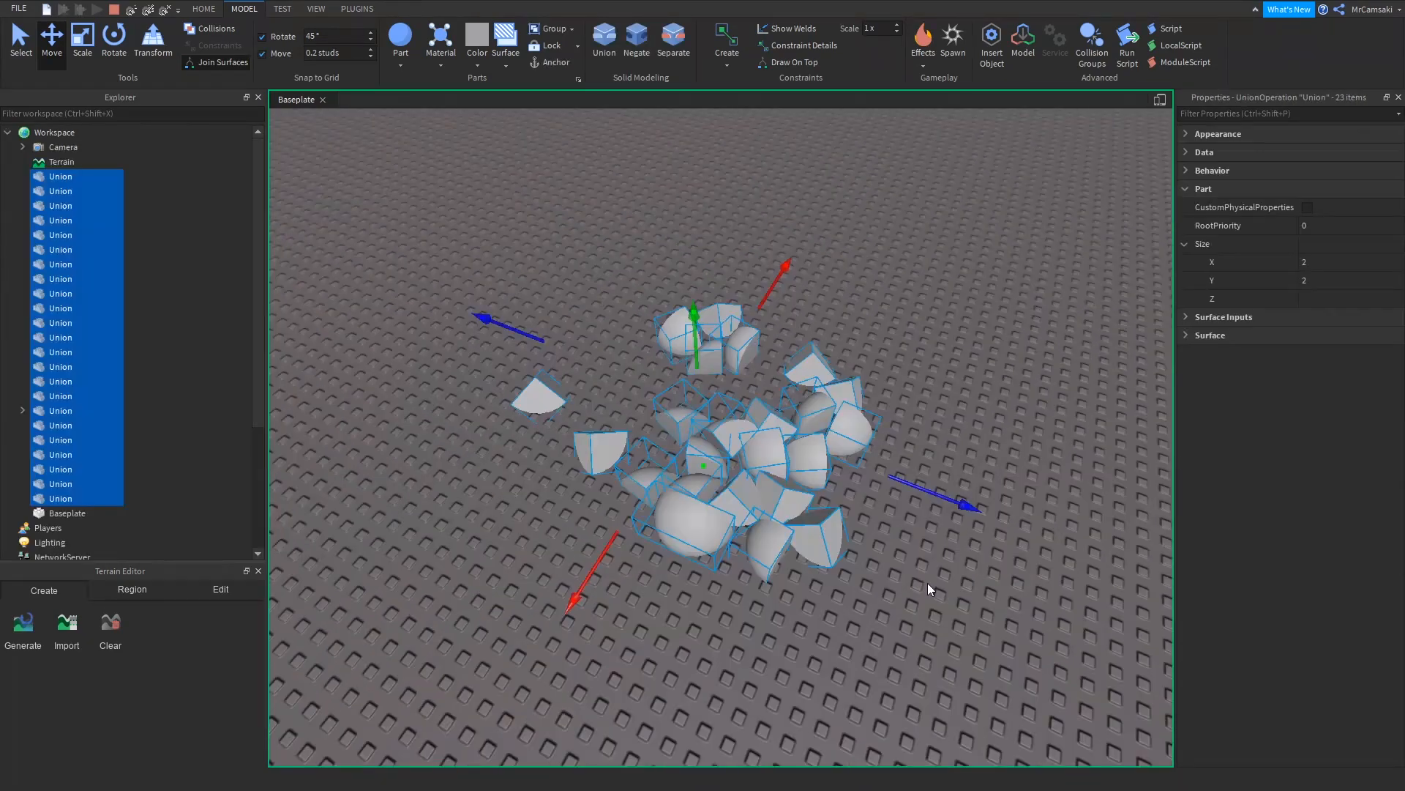
{"action": "key", "text": "ctrl+d"}
{"action": "key", "text": "ctrl+d"}
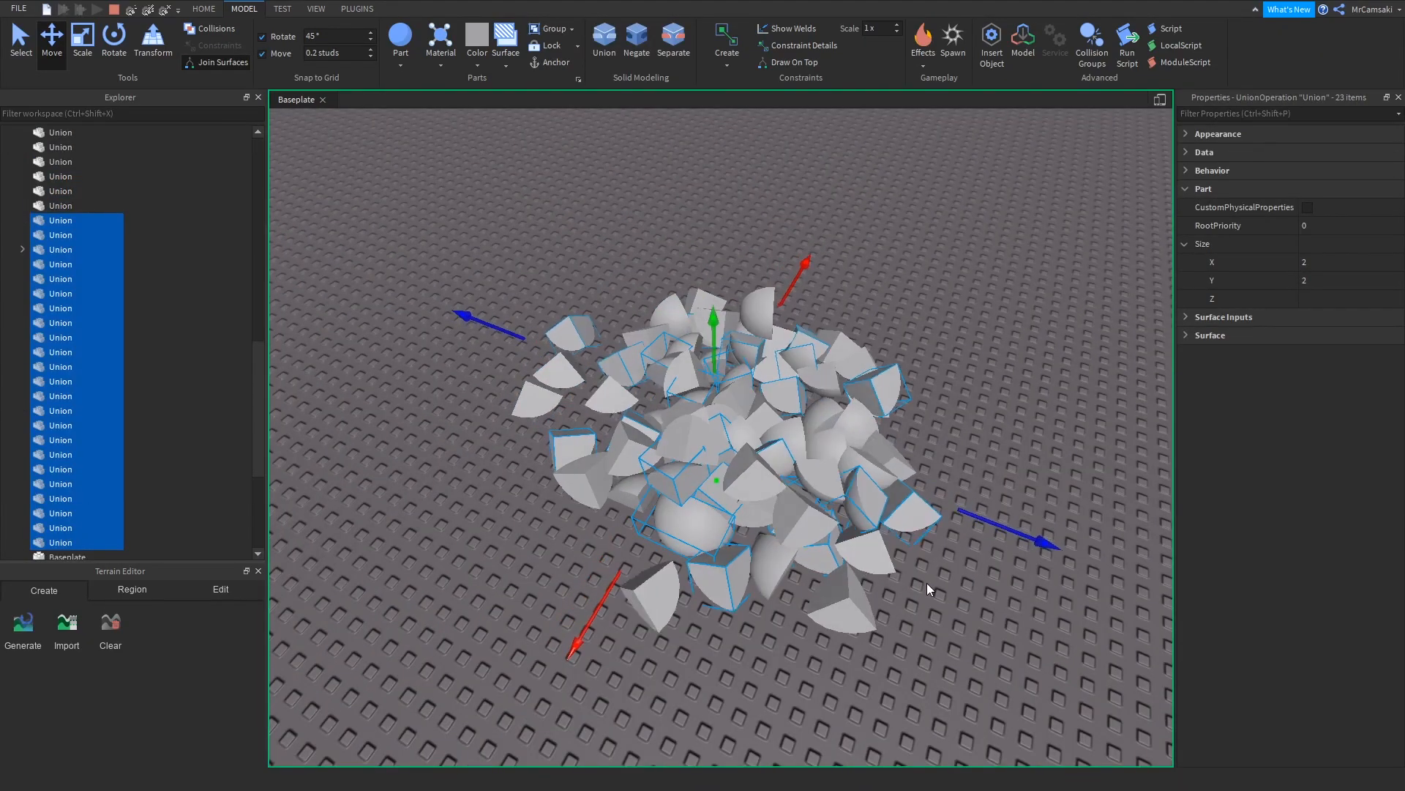
{"action": "key", "text": "ctrl+d"}
{"action": "key", "text": "ctrl+d"}
{"action": "key", "text": "ctrl+d"}
{"action": "key", "text": "ctrl+d"}
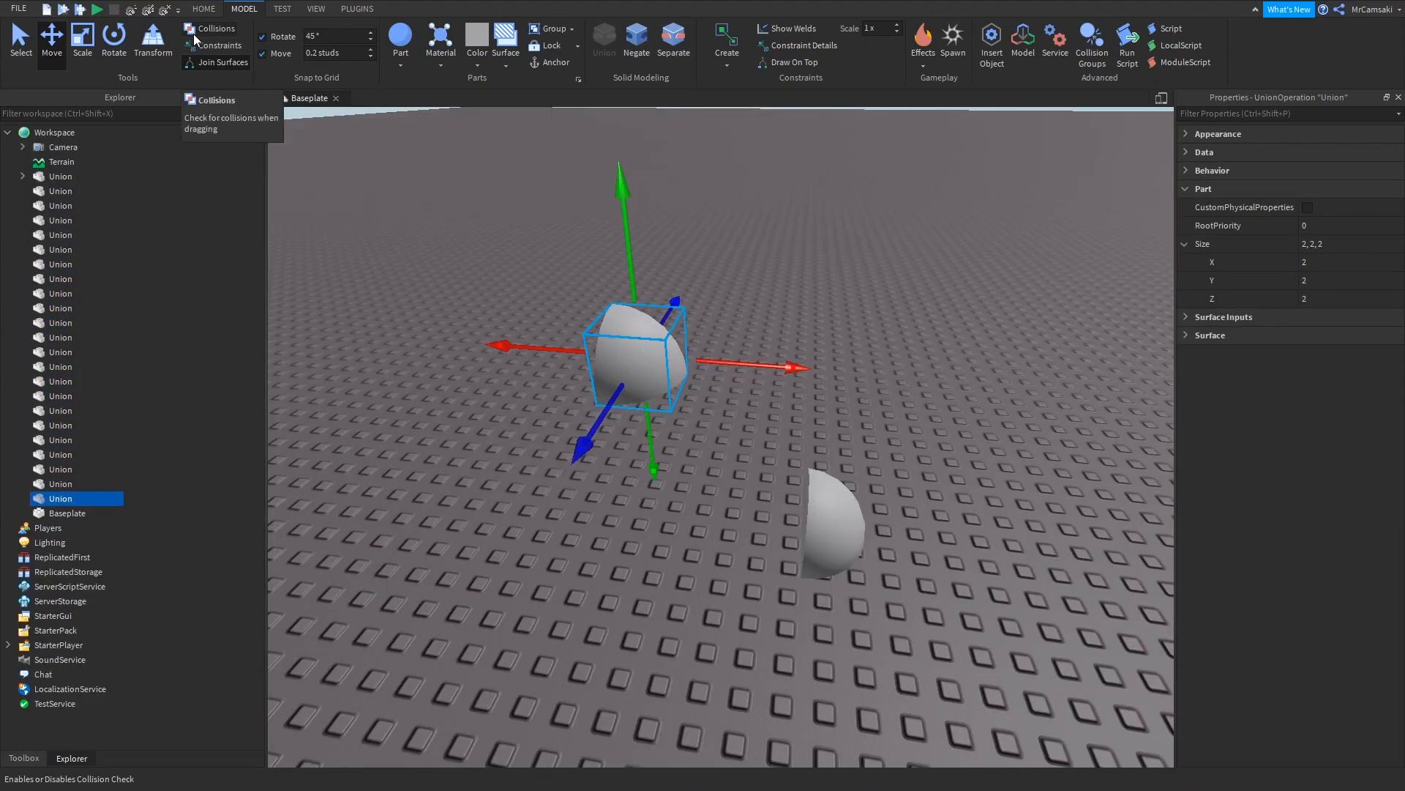
Step: Select all the union pieces above the baseplate and delete them
{"action": "left_click", "coordinate": [536, 545]}
{"action": "left_click_drag", "start_coordinate": [538, 274], "coordinate": [1061, 645]}
{"action": "key", "text": "Delete"}
Step: Insert a new block part on the empty baseplate and select it
{"action": "right_click_drag", "start_coordinate": [649, 520], "coordinate": [649, 520]}
{"action": "scroll", "coordinate": [649, 519], "scroll_direction": "up", "scroll_amount": 5}
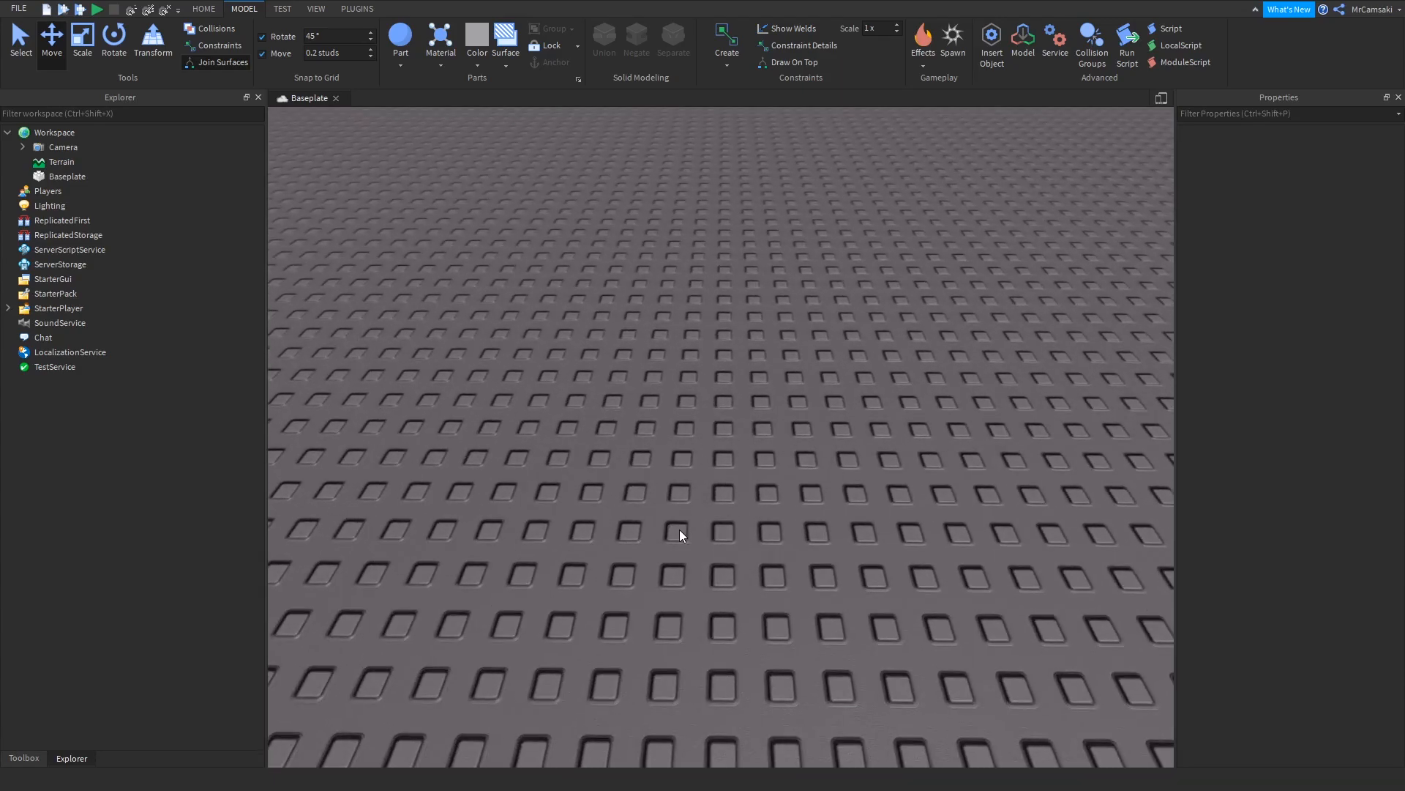
{"action": "scroll", "coordinate": [698, 551], "scroll_direction": "down", "scroll_amount": 3}
{"action": "scroll", "coordinate": [696, 541], "scroll_direction": "up", "scroll_amount": 5}
{"action": "scroll", "coordinate": [696, 542], "scroll_direction": "down", "scroll_amount": 5}
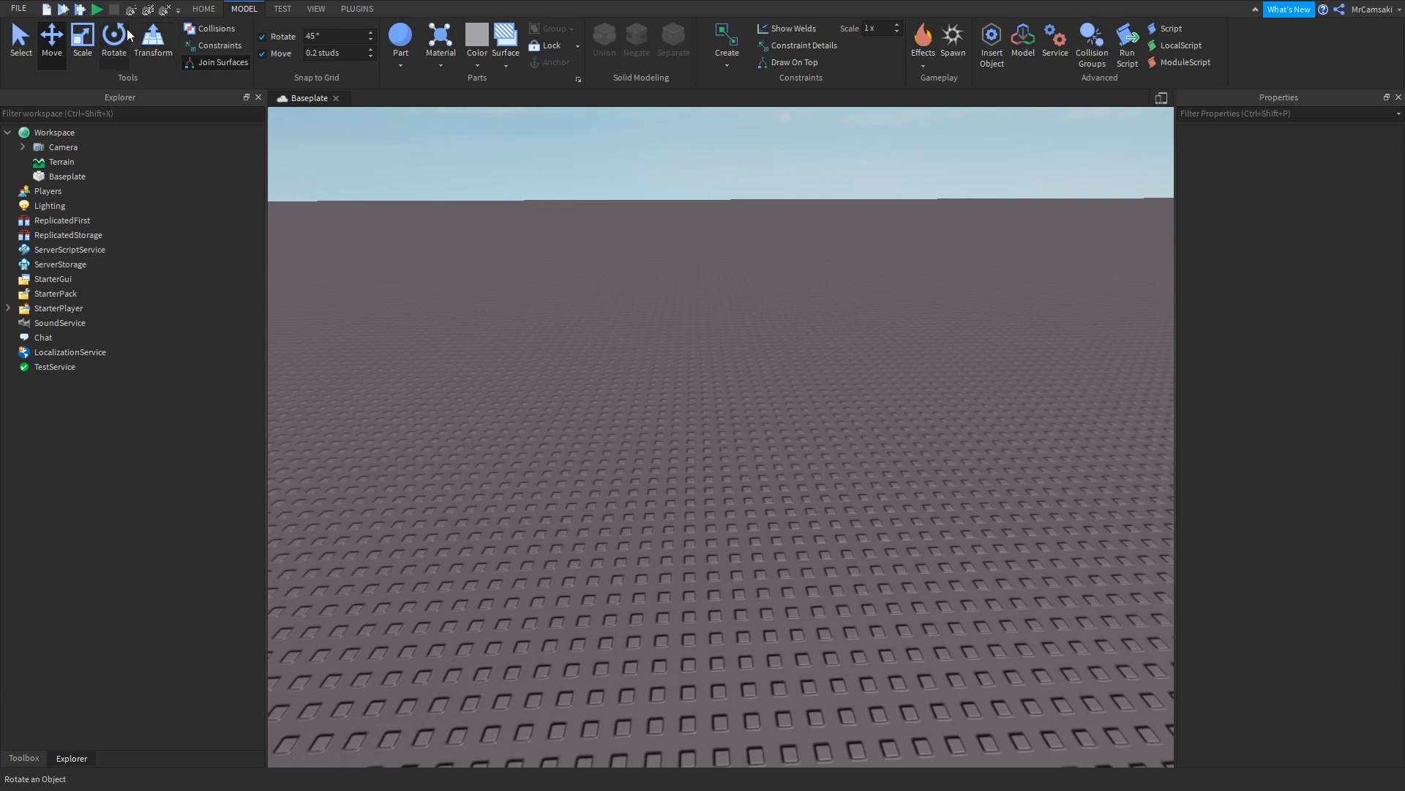
{"action": "left_click", "coordinate": [401, 63]}
{"action": "left_click", "coordinate": [421, 82]}
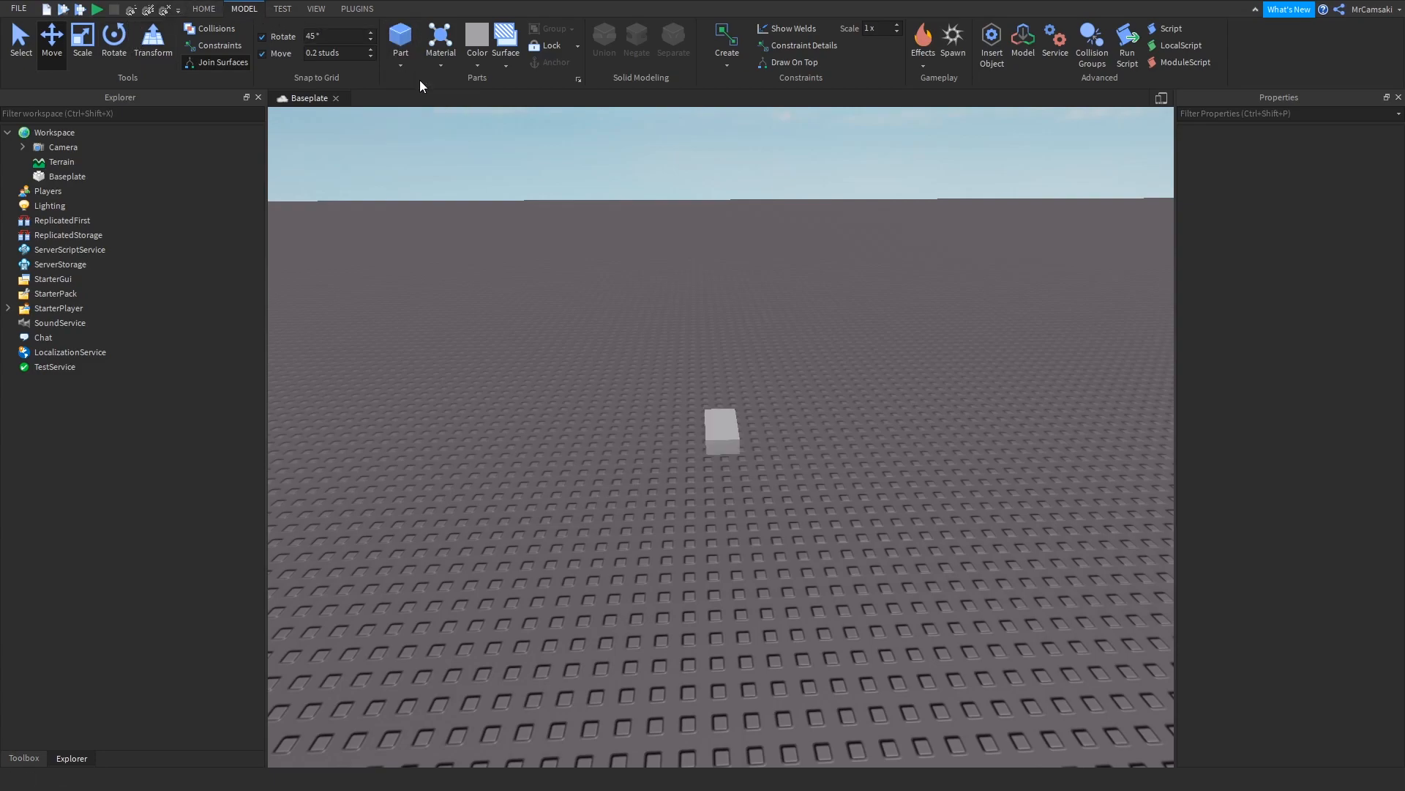
{"action": "left_click", "coordinate": [712, 429]}
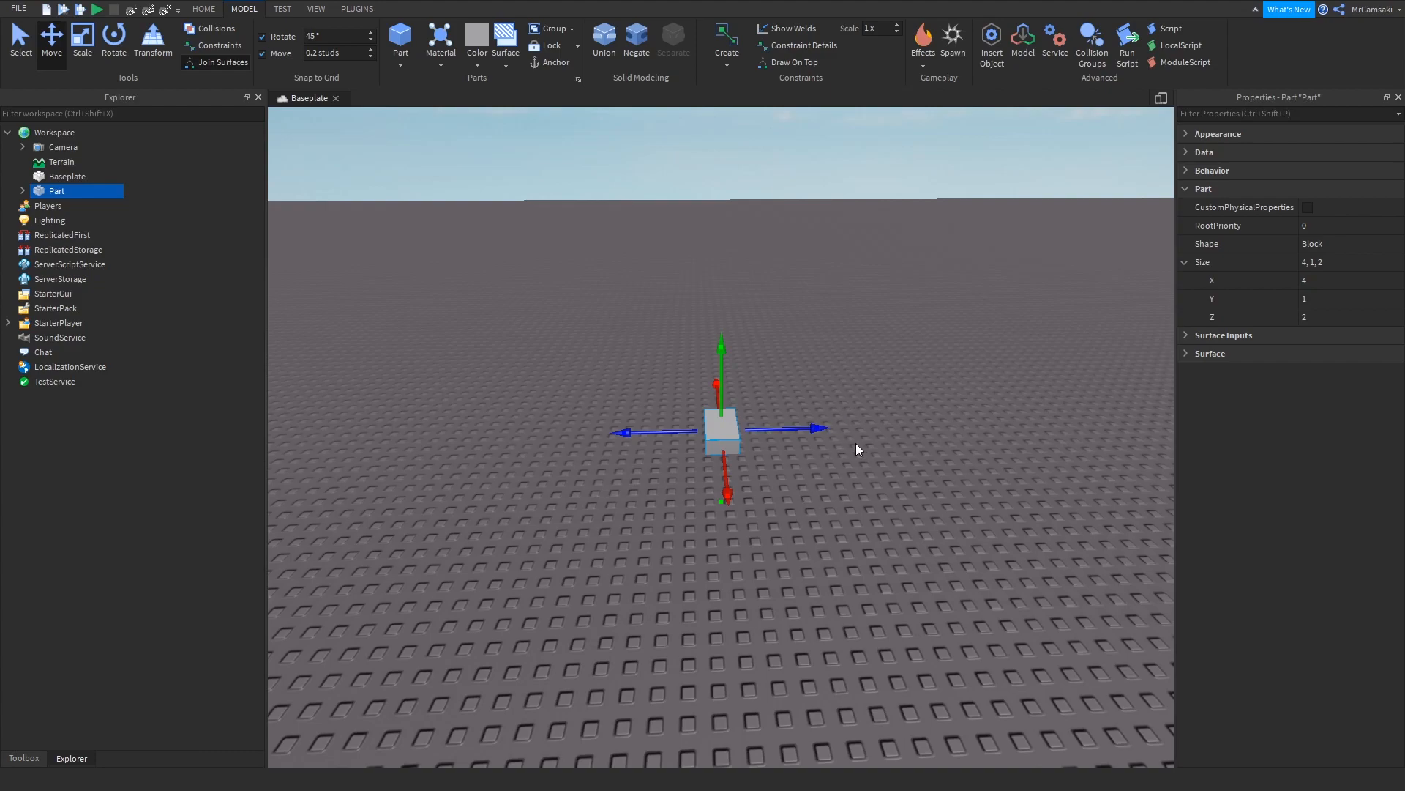
Step: Scale the block's Z size down to 0.4 studs
{"action": "key", "text": "ctrl+3"}
{"action": "left_click_drag", "start_coordinate": [771, 430], "coordinate": [745, 439]}
{"action": "scroll", "coordinate": [750, 441], "scroll_direction": "up", "scroll_amount": 5}
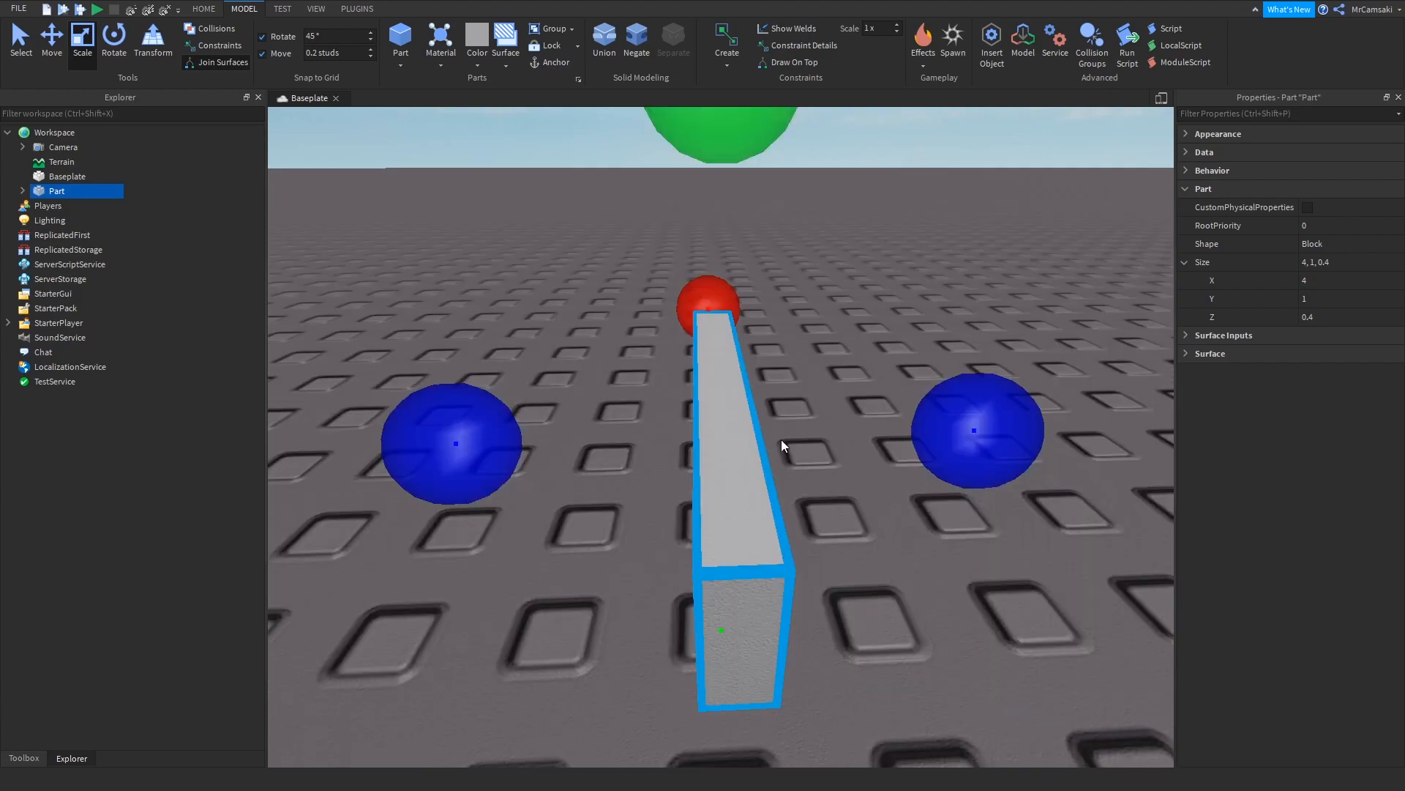
Step: Scale the thin block's height to 4 studs to form an upright square panel, and activate the Move tool
{"action": "right_click_drag", "start_coordinate": [780, 440], "coordinate": [842, 439]}
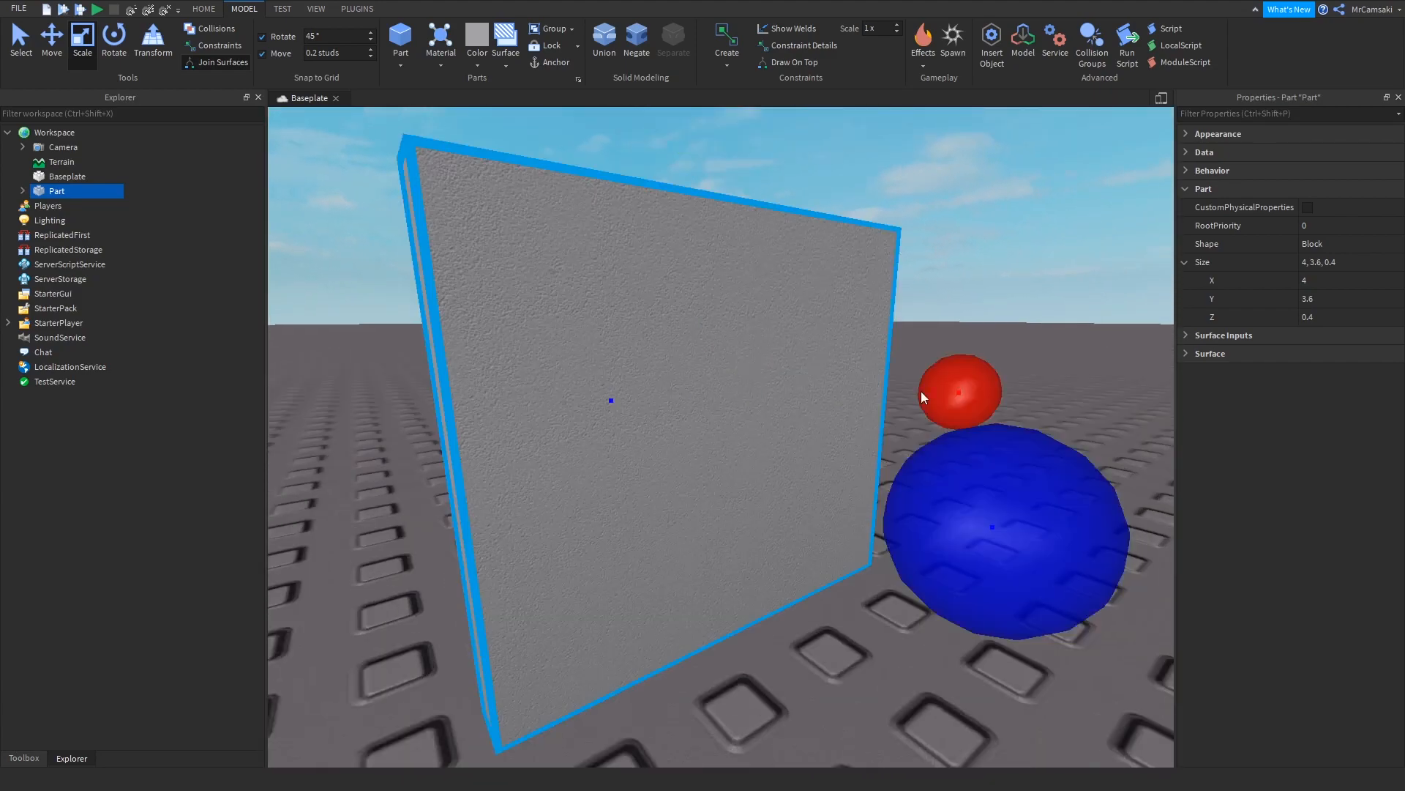
{"action": "right_click_drag", "start_coordinate": [921, 391], "coordinate": [1012, 426]}
{"action": "scroll", "coordinate": [1011, 426], "scroll_direction": "down", "scroll_amount": 5}
{"action": "left_click_drag", "start_coordinate": [723, 316], "coordinate": [723, 298]}
{"action": "right_click_drag", "start_coordinate": [906, 381], "coordinate": [920, 388]}
{"action": "key", "text": "w"}
{"action": "key", "text": "f"}
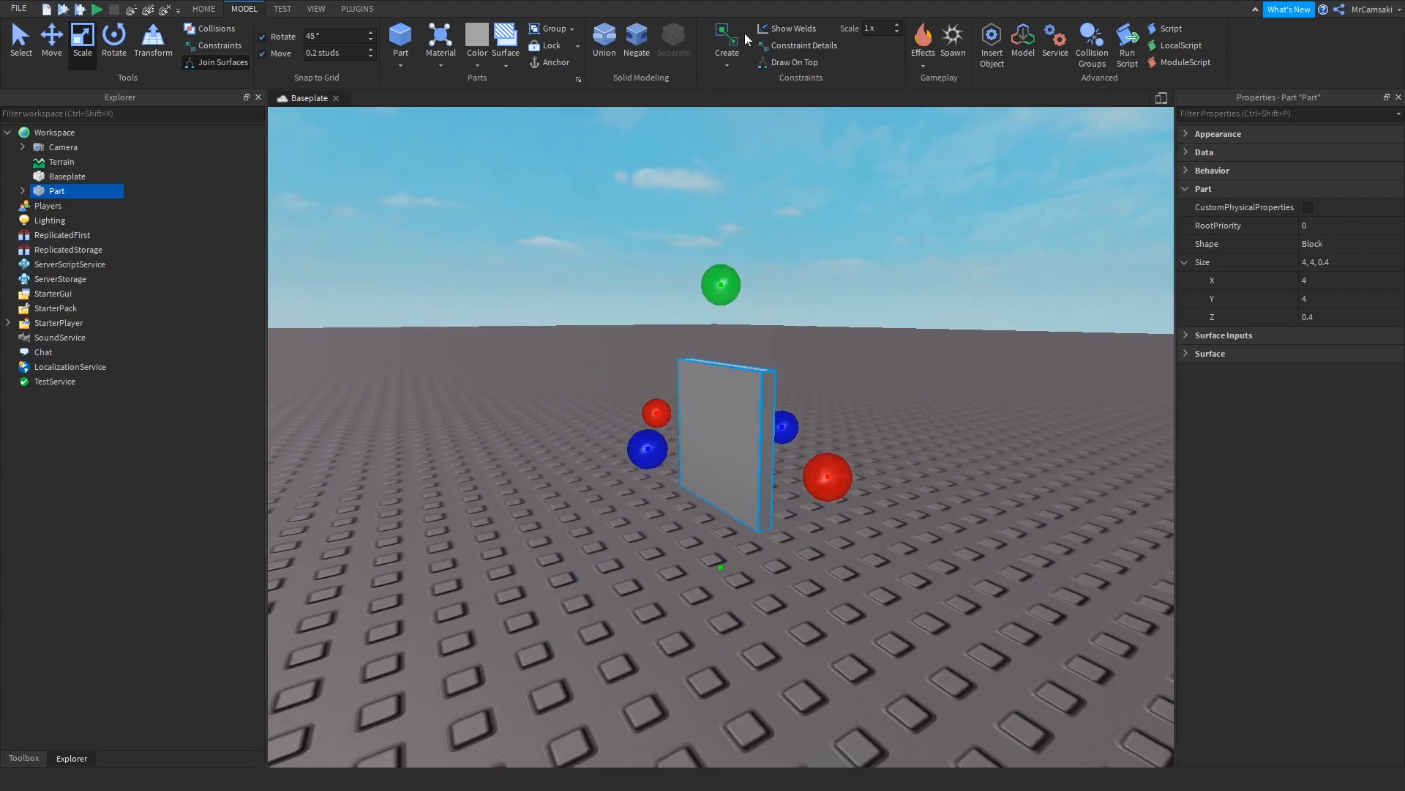
{"action": "right_click_drag", "start_coordinate": [851, 584], "coordinate": [838, 583]}
{"action": "key", "text": "ctrl+2"}
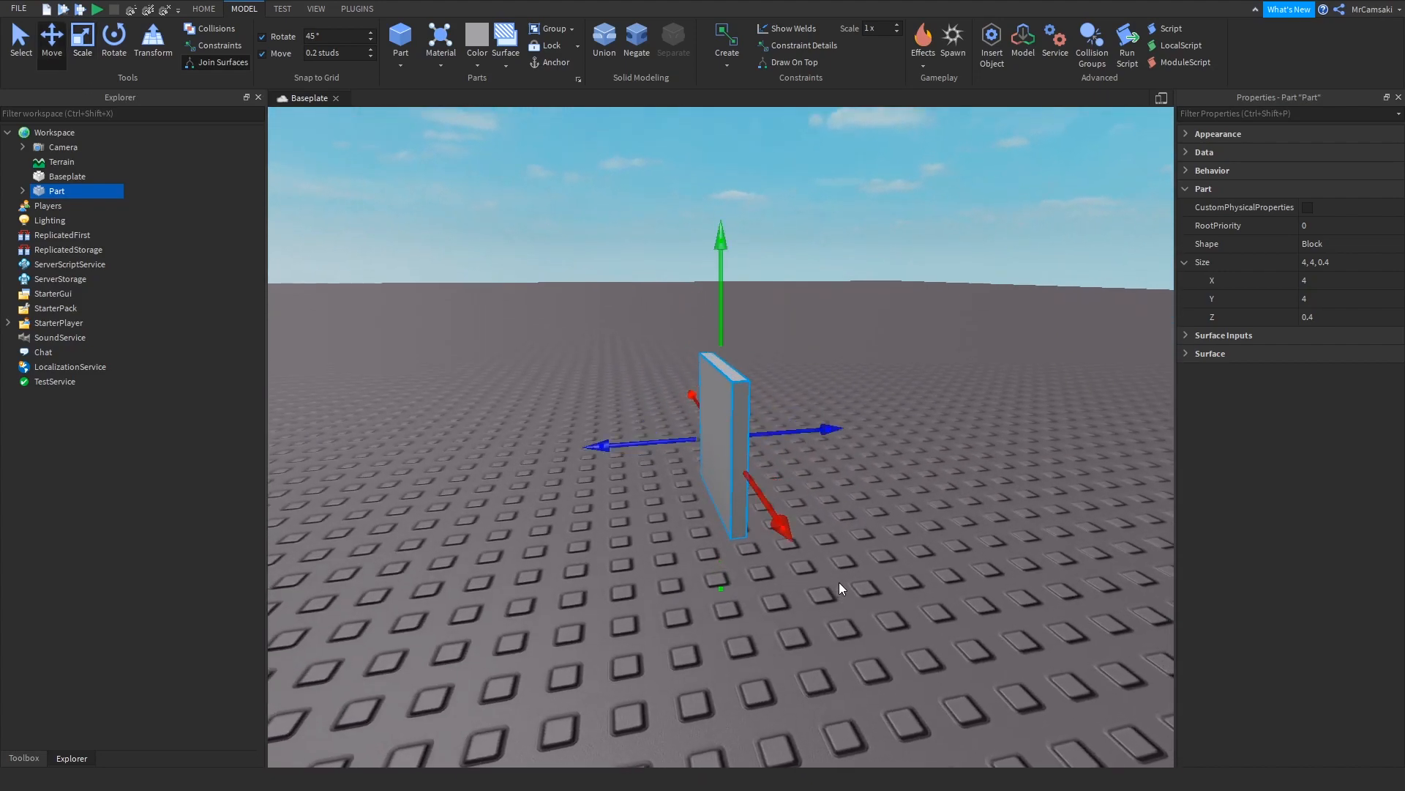
{"action": "right_click_drag", "start_coordinate": [928, 530], "coordinate": [934, 535]}
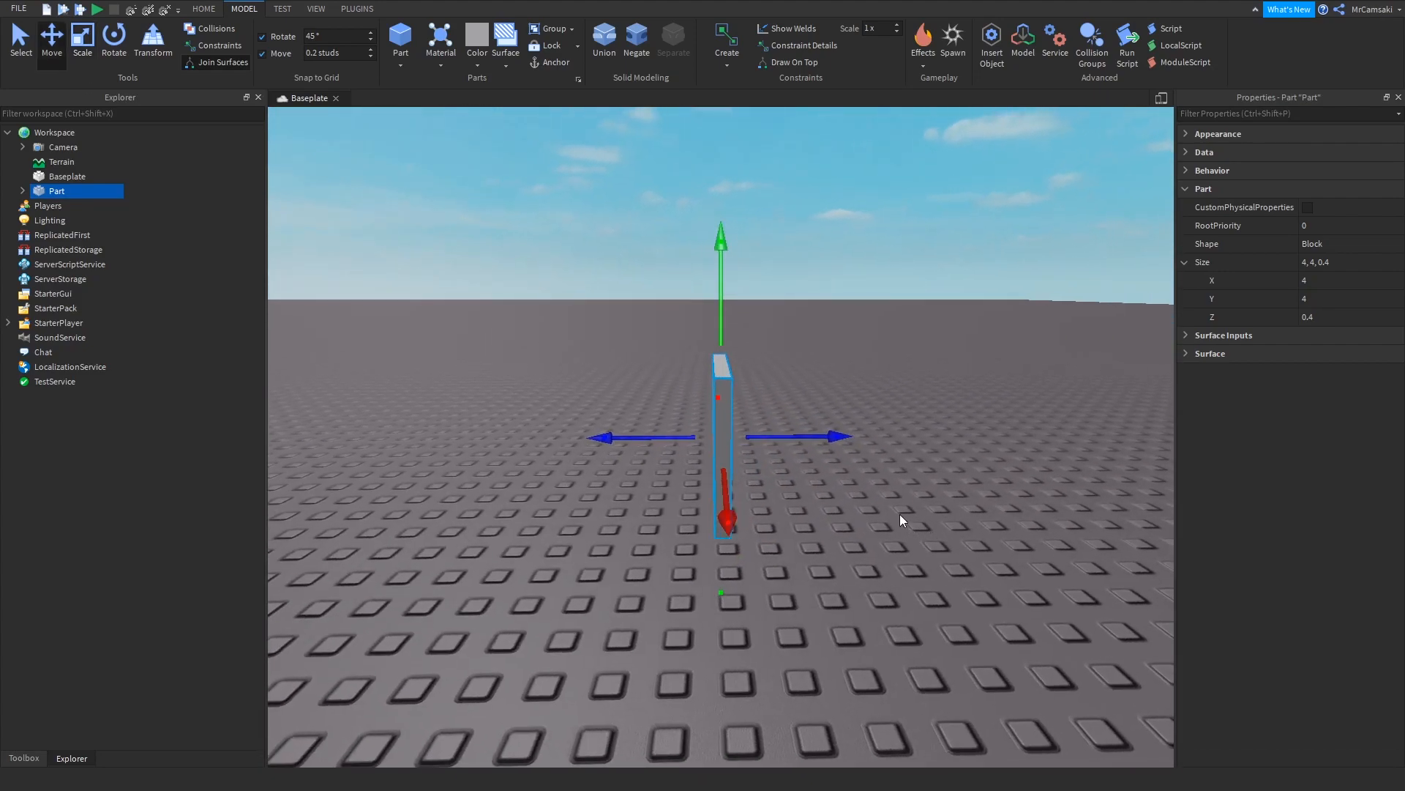
{"action": "key", "text": "ctrl+d"}
{"action": "left_click_drag", "start_coordinate": [725, 454], "coordinate": [477, 468]}
{"action": "scroll", "coordinate": [555, 499], "scroll_direction": "down", "scroll_amount": 5}
{"action": "right_click_drag", "start_coordinate": [555, 499], "coordinate": [556, 500]}
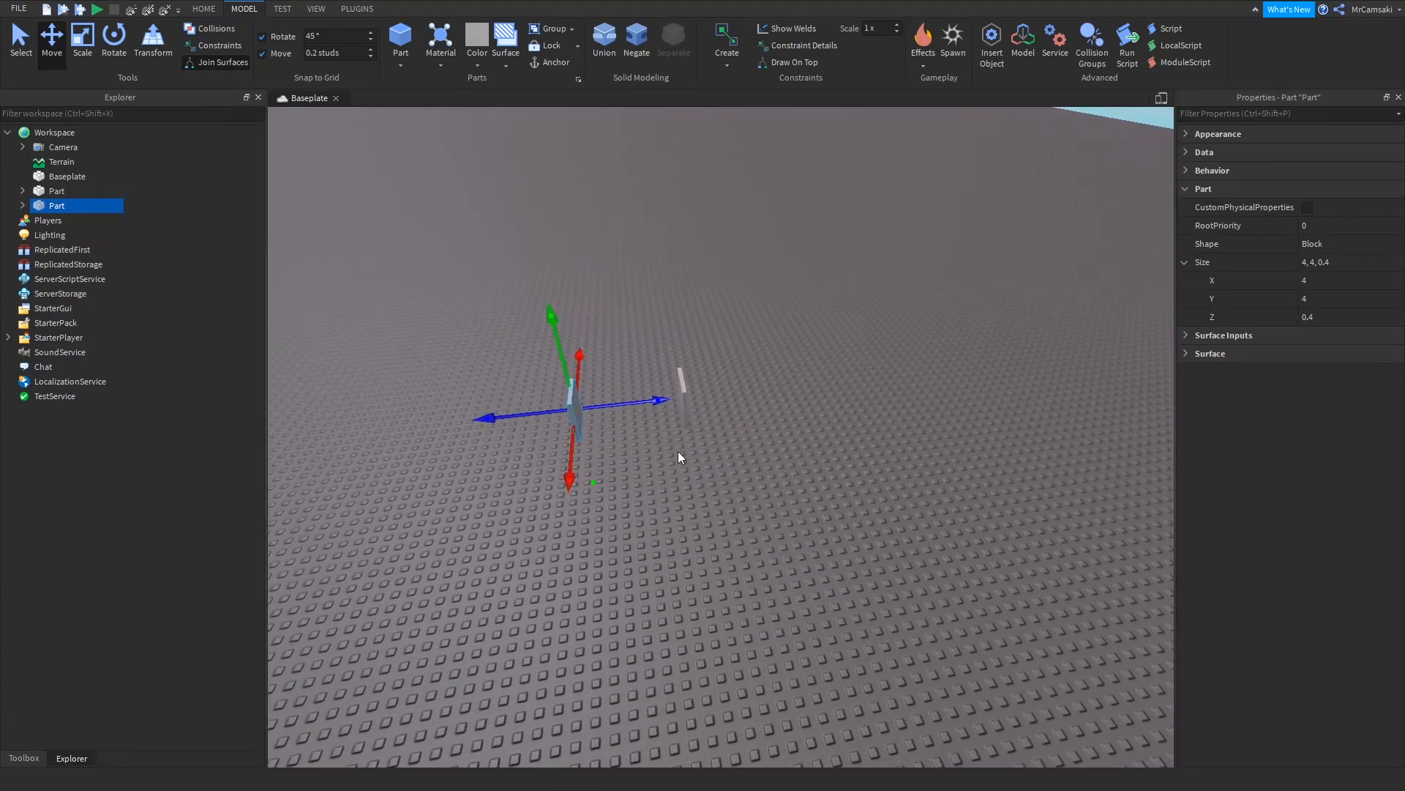
{"action": "left_click_drag", "start_coordinate": [691, 396], "coordinate": [879, 379]}
{"action": "key", "text": "ctrl+z"}
{"action": "key", "text": "ctrl+z"}
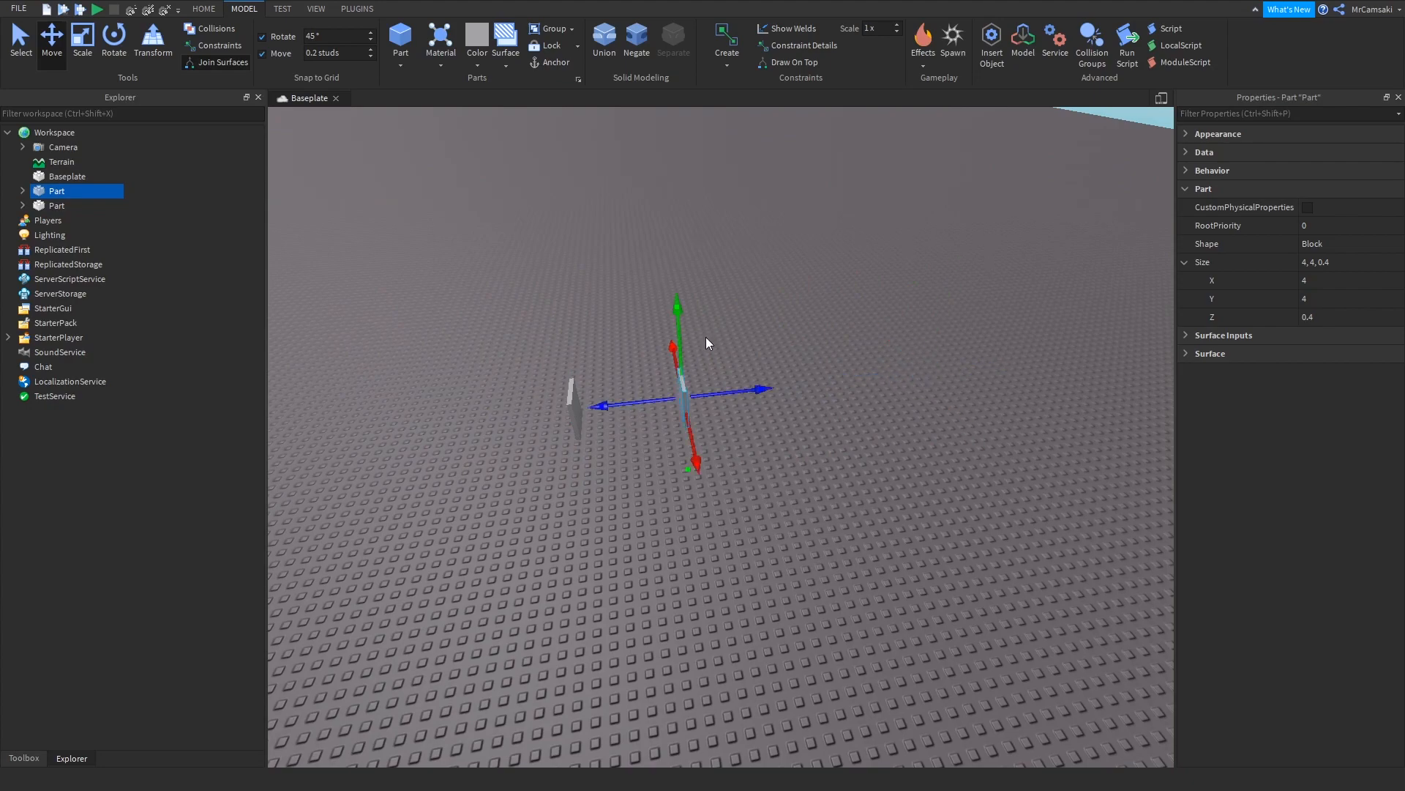
{"action": "key", "text": "ctrl+z"}
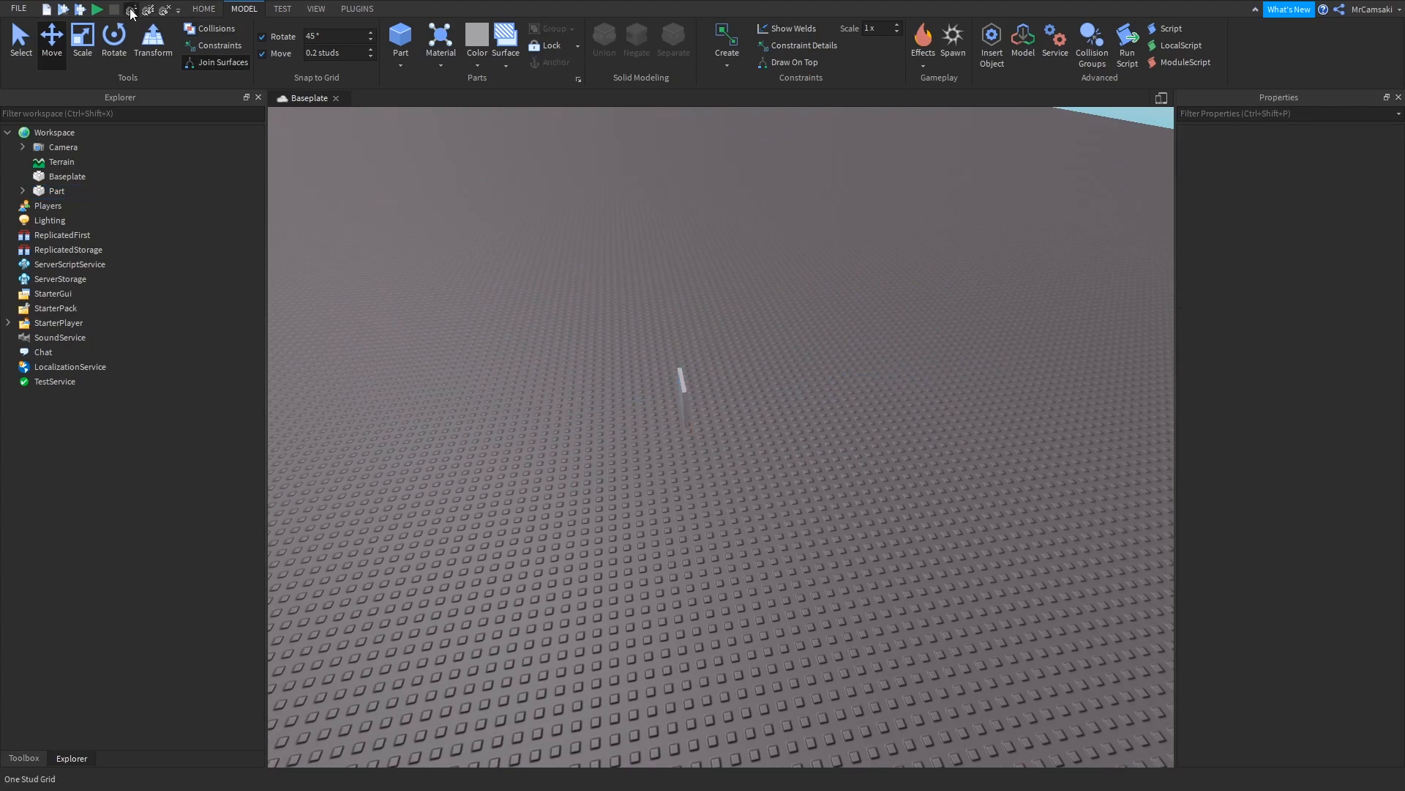
Step: Select the upright panel and set its Z size to 1
{"action": "left_click", "coordinate": [685, 393]}
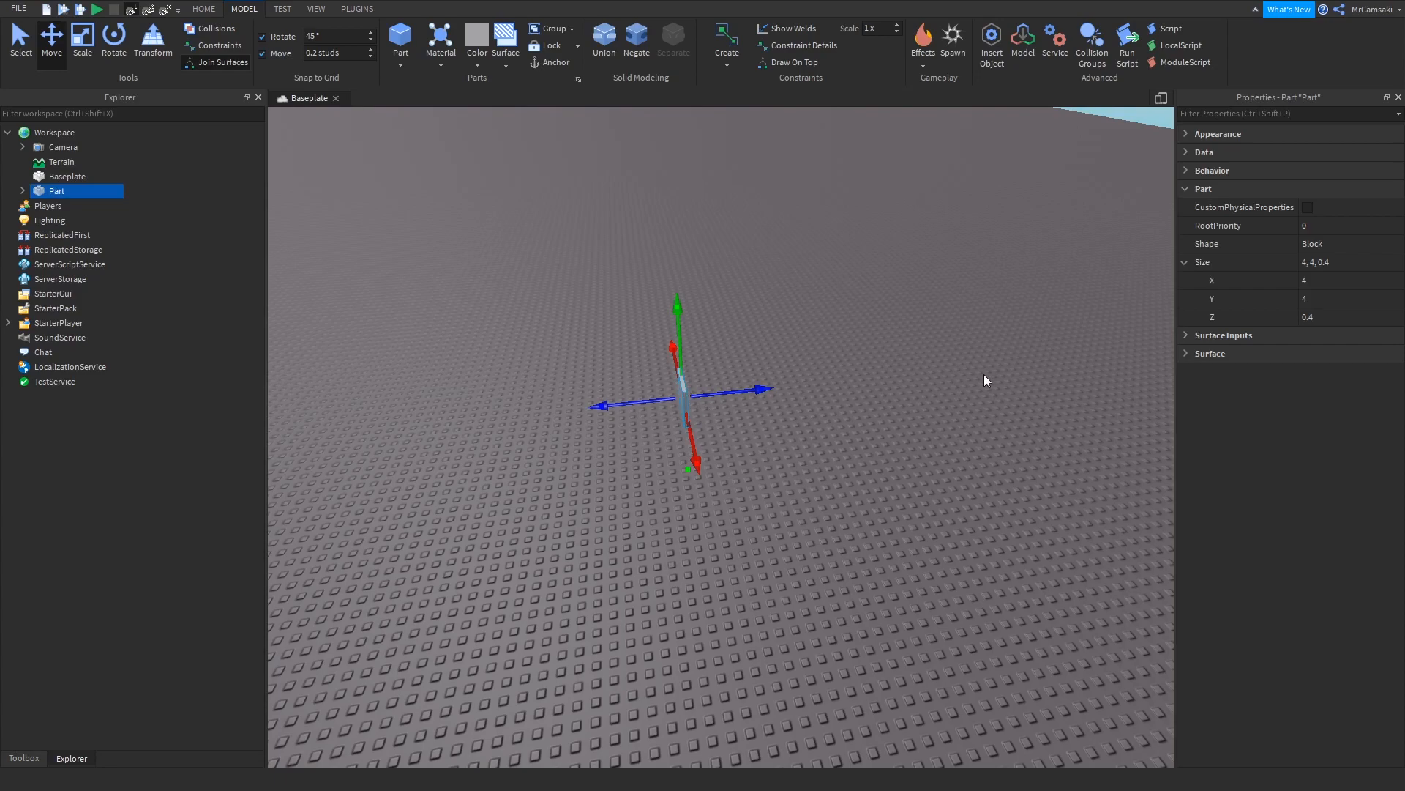
{"action": "left_click", "coordinate": [1306, 316]}
{"action": "type", "text": "q1"}
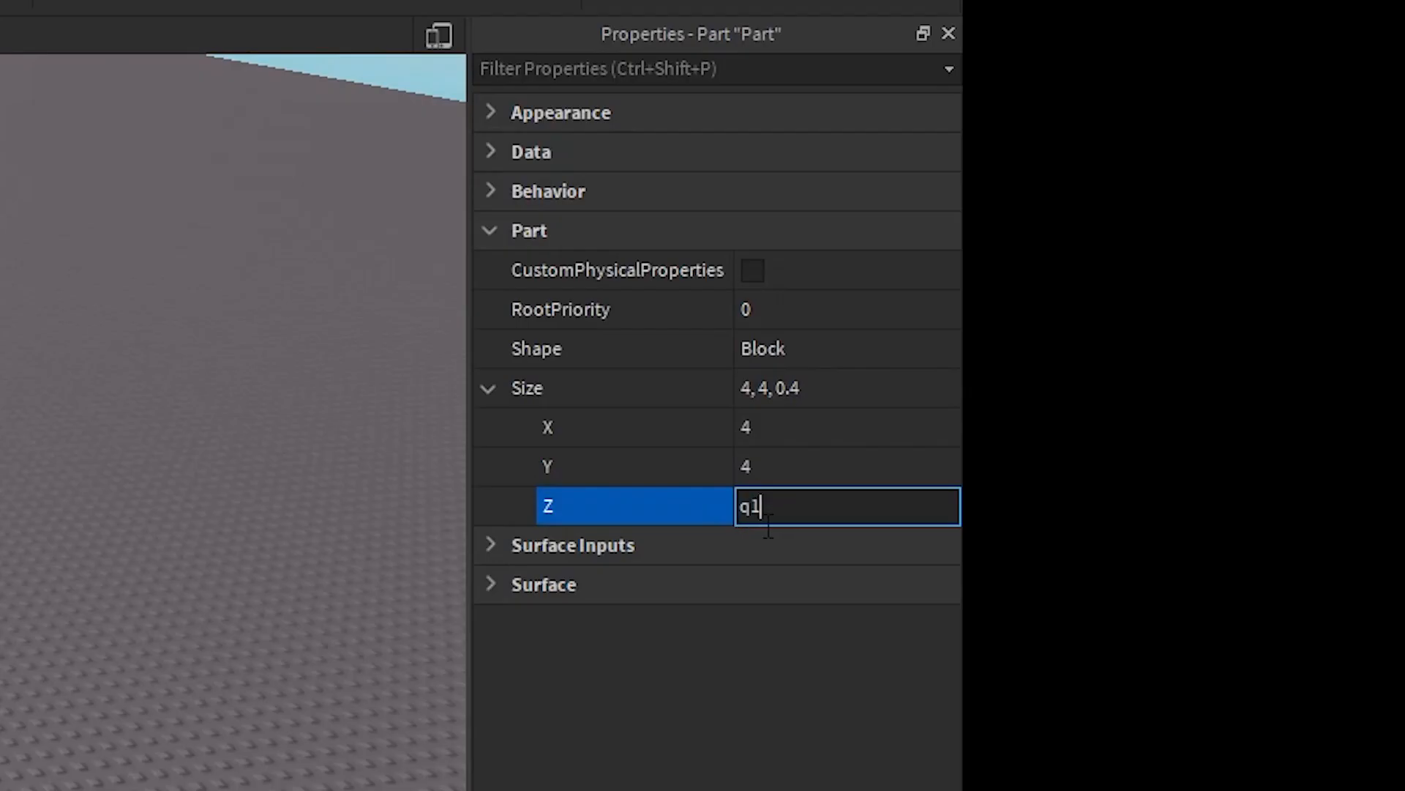
{"action": "key", "text": "Return"}
{"action": "left_click", "coordinate": [872, 513]}
{"action": "type", "text": "1"}
{"action": "key", "text": "Return"}
{"action": "key", "text": "f"}
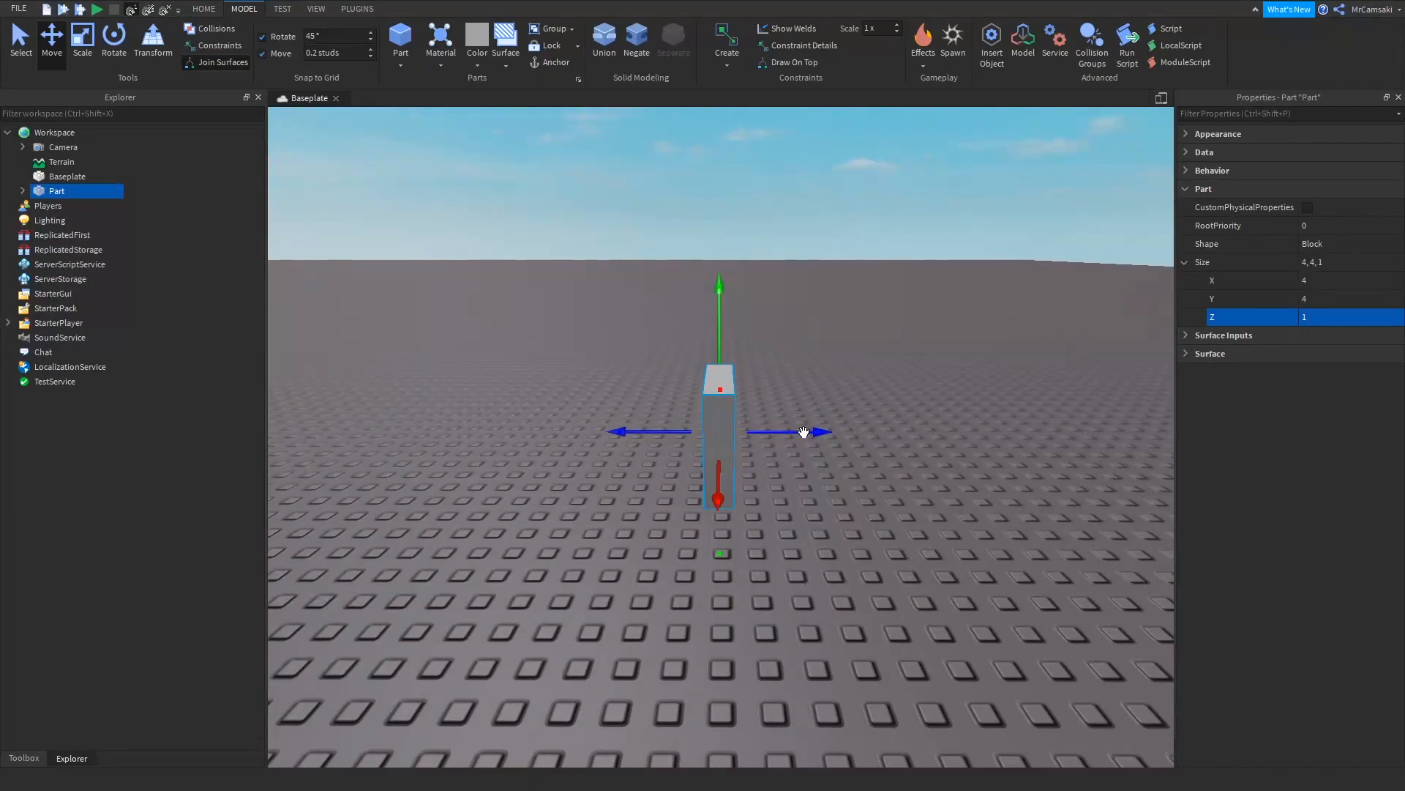
Step: Duplicate the panel and move one of the two panels away along the blue axis so they face each other
{"action": "left_click_drag", "start_coordinate": [804, 432], "coordinate": [324, 419]}
{"action": "key", "text": "ctrl+d"}
{"action": "left_click", "coordinate": [716, 430], "text": "shift"}
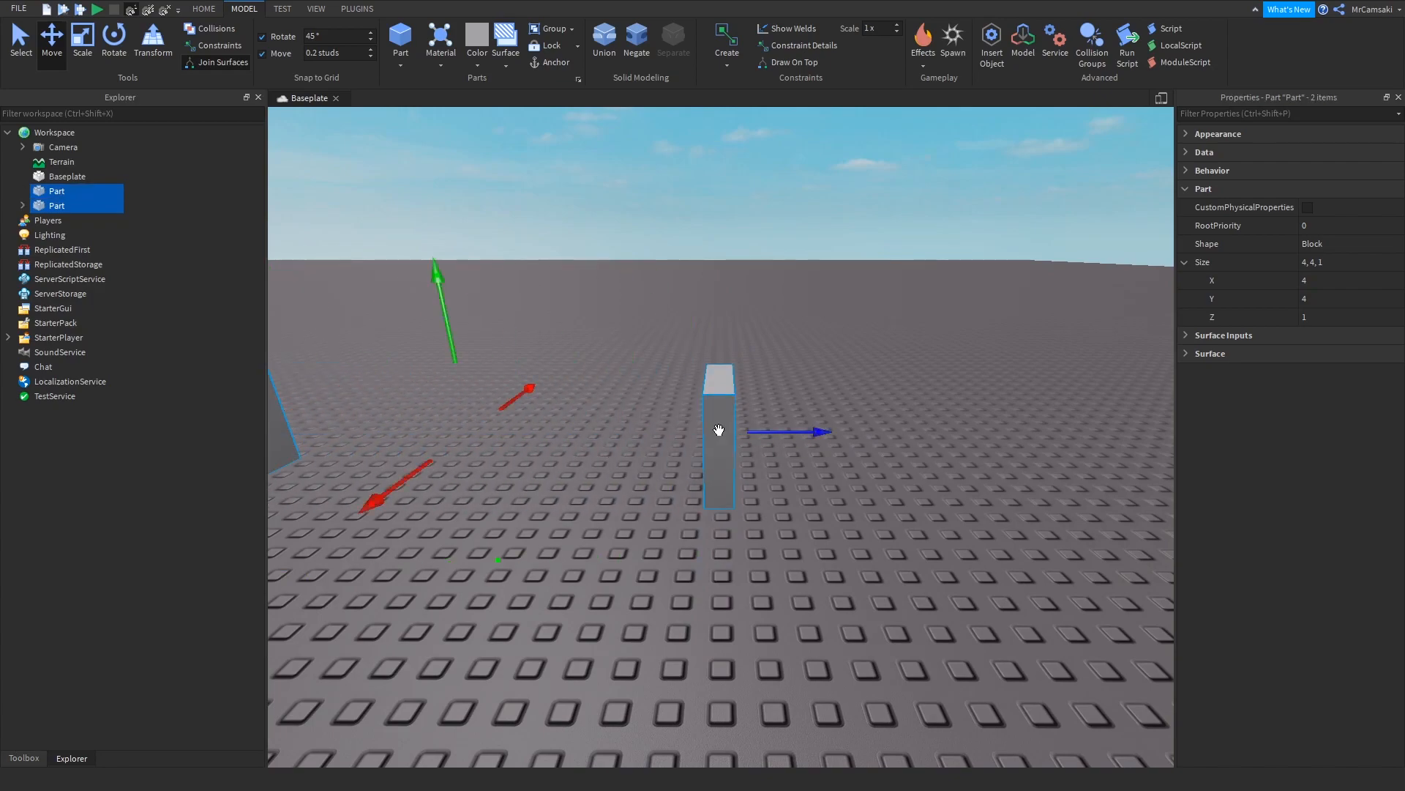
{"action": "key", "text": "f"}
{"action": "right_click_drag", "start_coordinate": [766, 617], "coordinate": [765, 617]}
{"action": "left_click", "coordinate": [761, 576]}
{"action": "scroll", "coordinate": [835, 476], "scroll_direction": "down", "scroll_amount": 3}
{"action": "right_click_drag", "start_coordinate": [837, 482], "coordinate": [837, 482]}
Step: Move one panel farther out along the blue axis and group the two panels into a model
{"action": "left_click", "coordinate": [798, 409]}
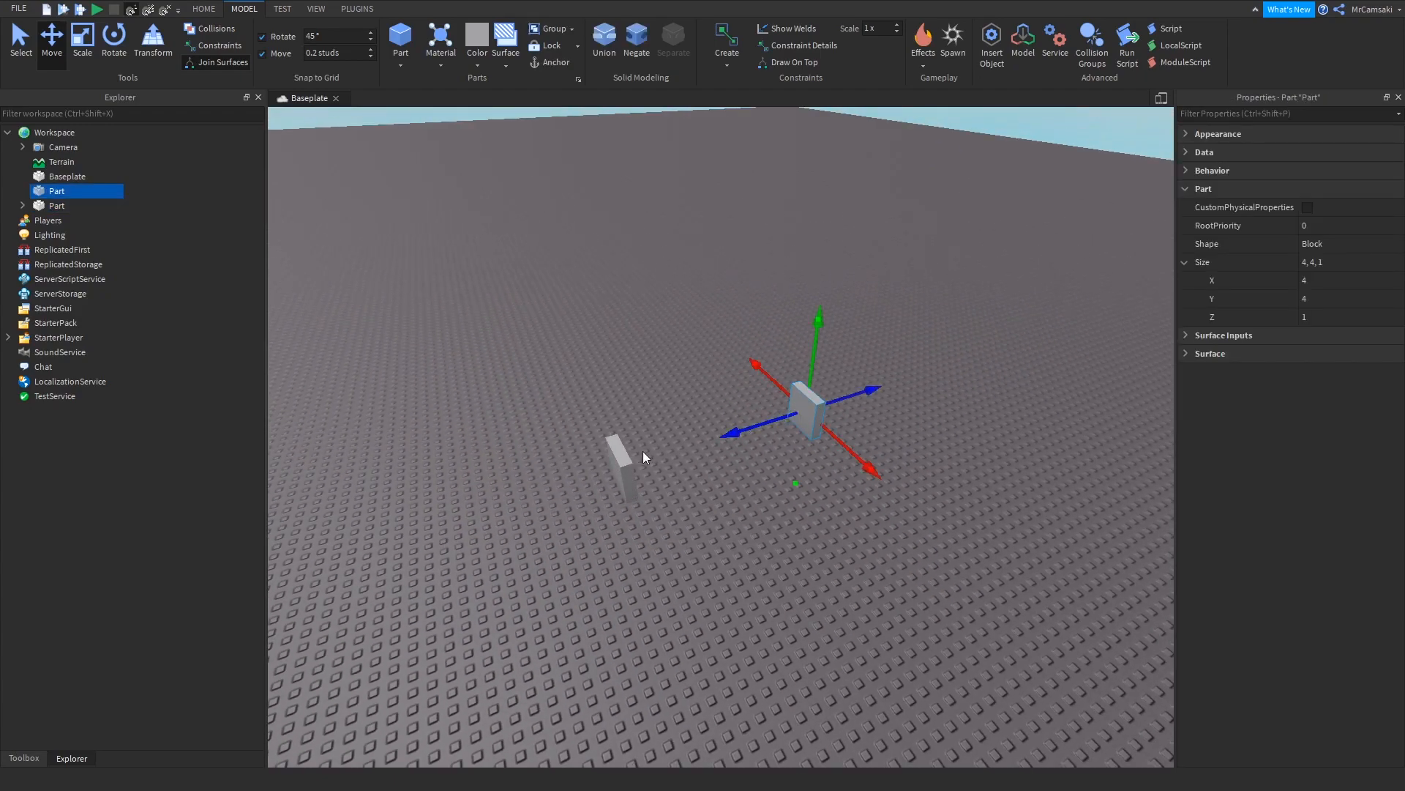
{"action": "left_click_drag", "start_coordinate": [737, 428], "coordinate": [836, 397]}
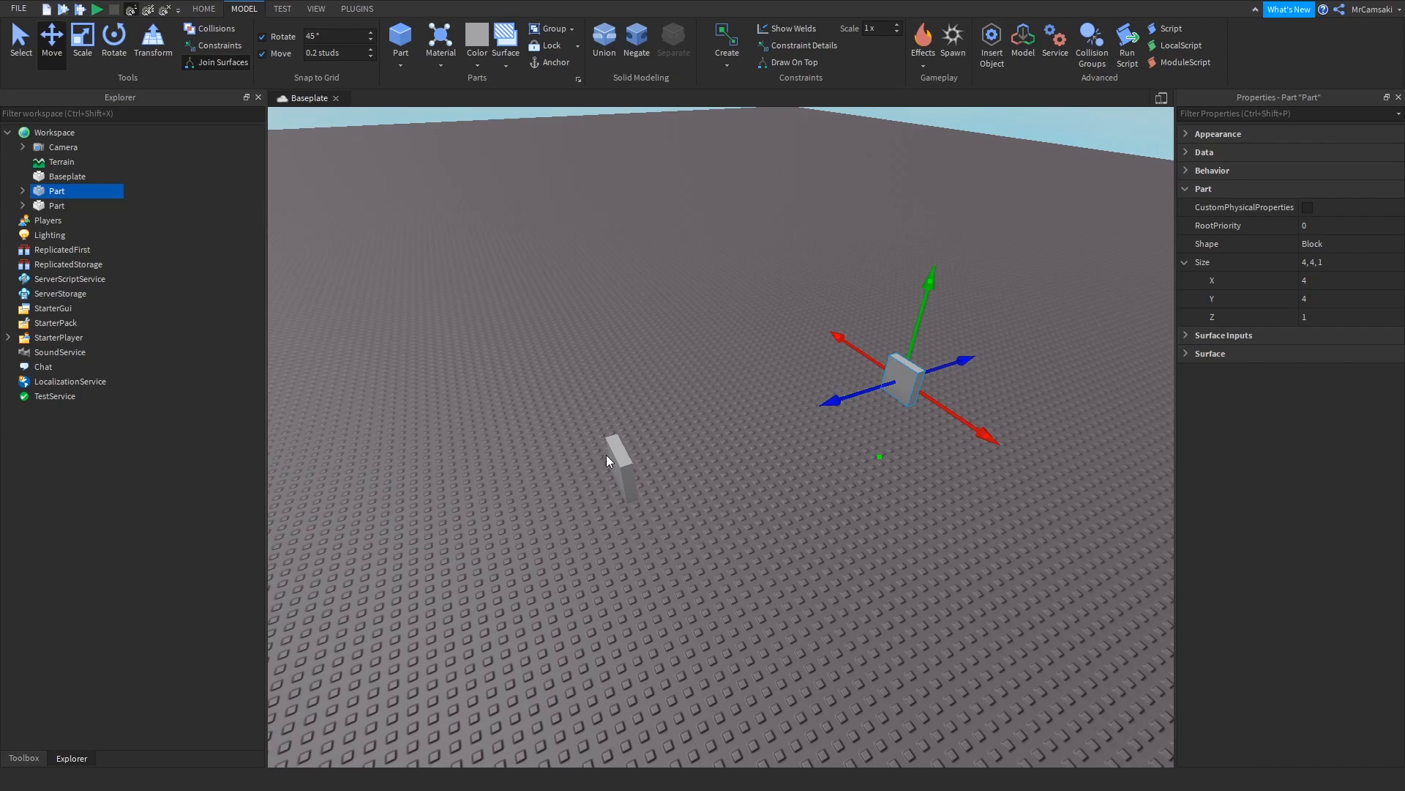
{"action": "left_click", "coordinate": [615, 468], "text": "ctrl"}
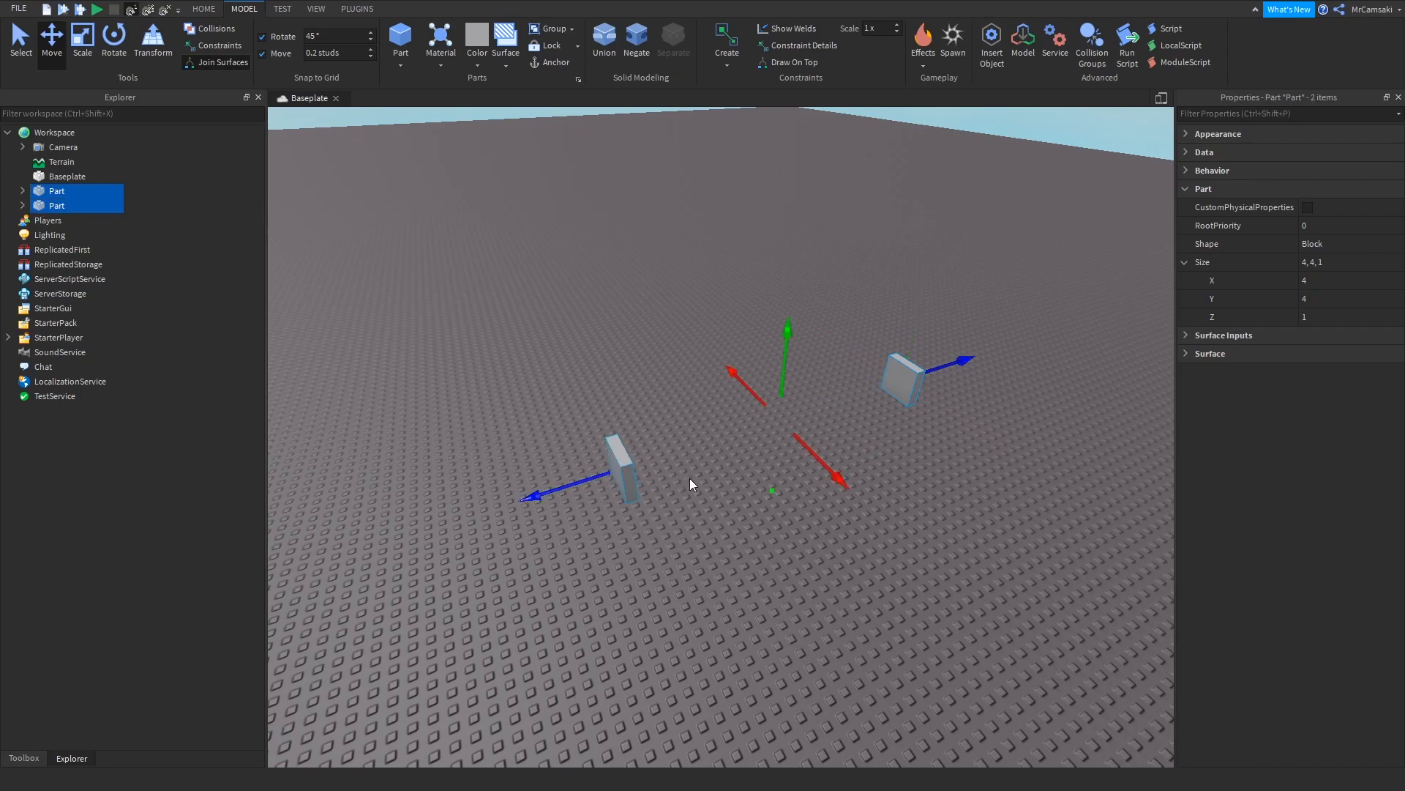
{"action": "key", "text": "ctrl+g"}
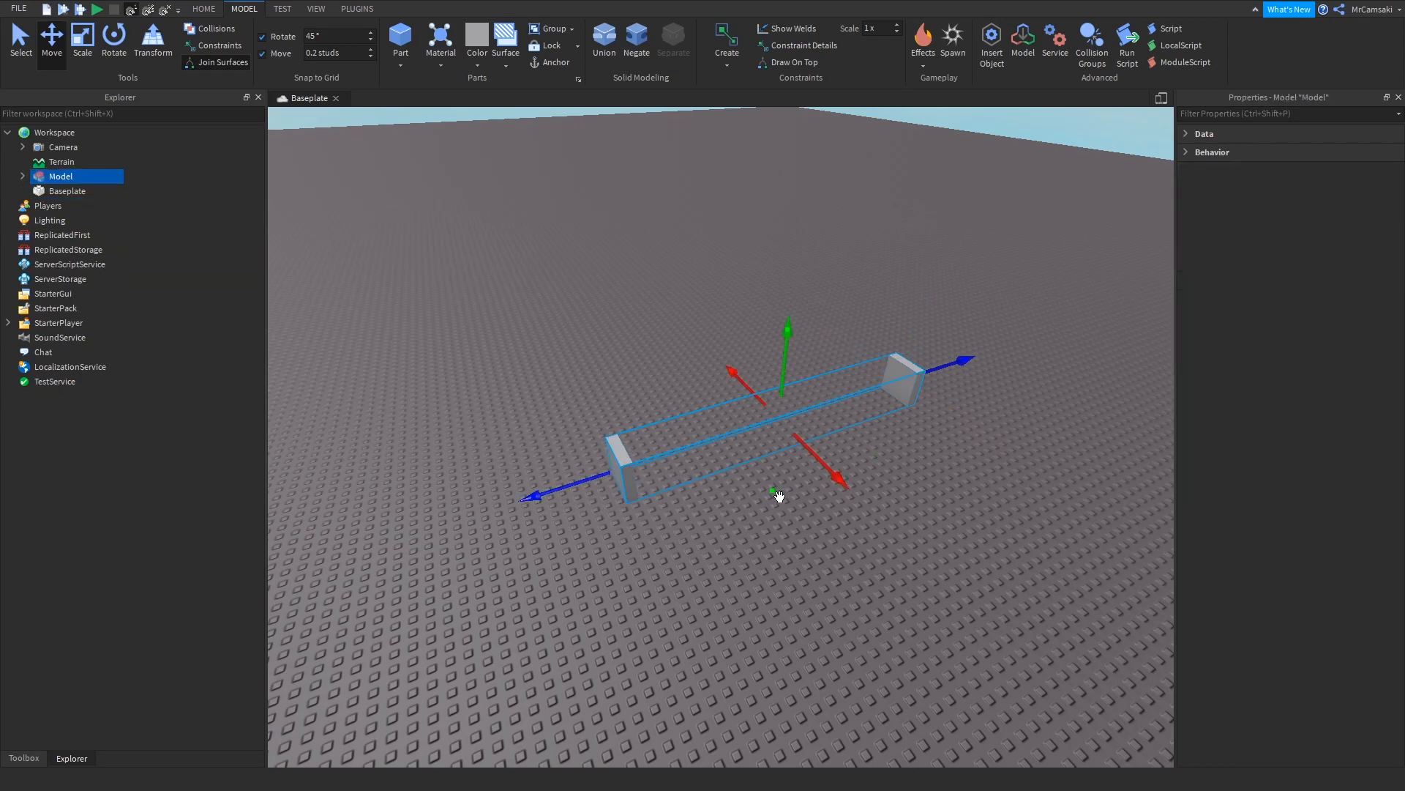
Step: Duplicate the two-panel model repeatedly, rotating each copy one increment about the vertical axis so the panels line up edge to edge in a circle
{"action": "key", "text": "ctrl+d"}
{"action": "key", "text": "ctrl+4"}
{"action": "right_click_drag", "start_coordinate": [824, 474], "coordinate": [792, 453]}
{"action": "mouse_move", "coordinate": [975, 482]}
{"action": "left_mouse_down"}
{"action": "mouse_move", "coordinate": [967, 463]}
{"action": "mouse_move", "coordinate": [974, 474]}
{"action": "left_mouse_up"}
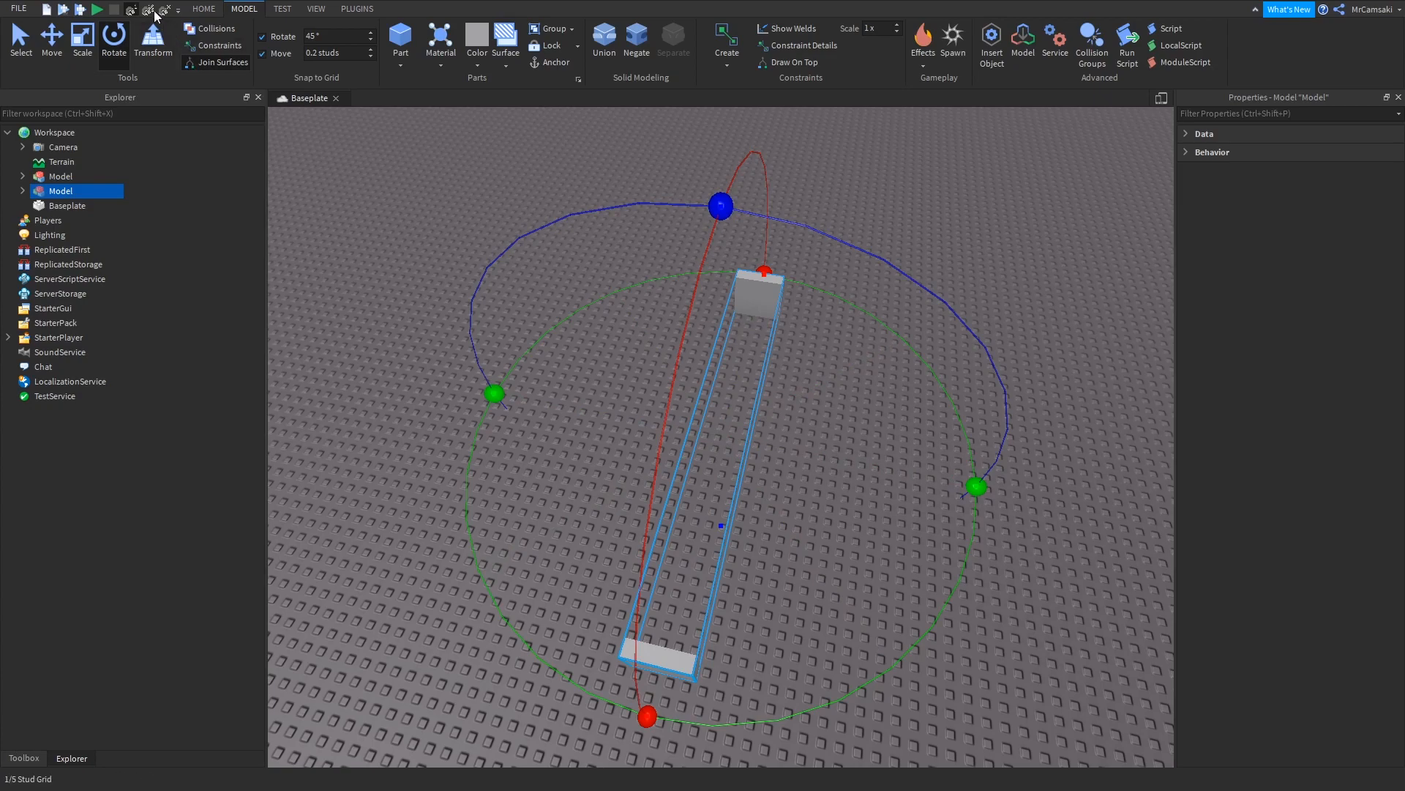
{"action": "left_click_drag", "start_coordinate": [977, 484], "coordinate": [674, 256]}
{"action": "key", "text": "ctrl+d"}
{"action": "key", "text": "ctrl+d"}
{"action": "key", "text": "ctrl+d"}
{"action": "key", "text": "ctrl+d"}
{"action": "key", "text": "ctrl+d"}
{"action": "key", "text": "ctrl+d"}
{"action": "key", "text": "ctrl+d"}
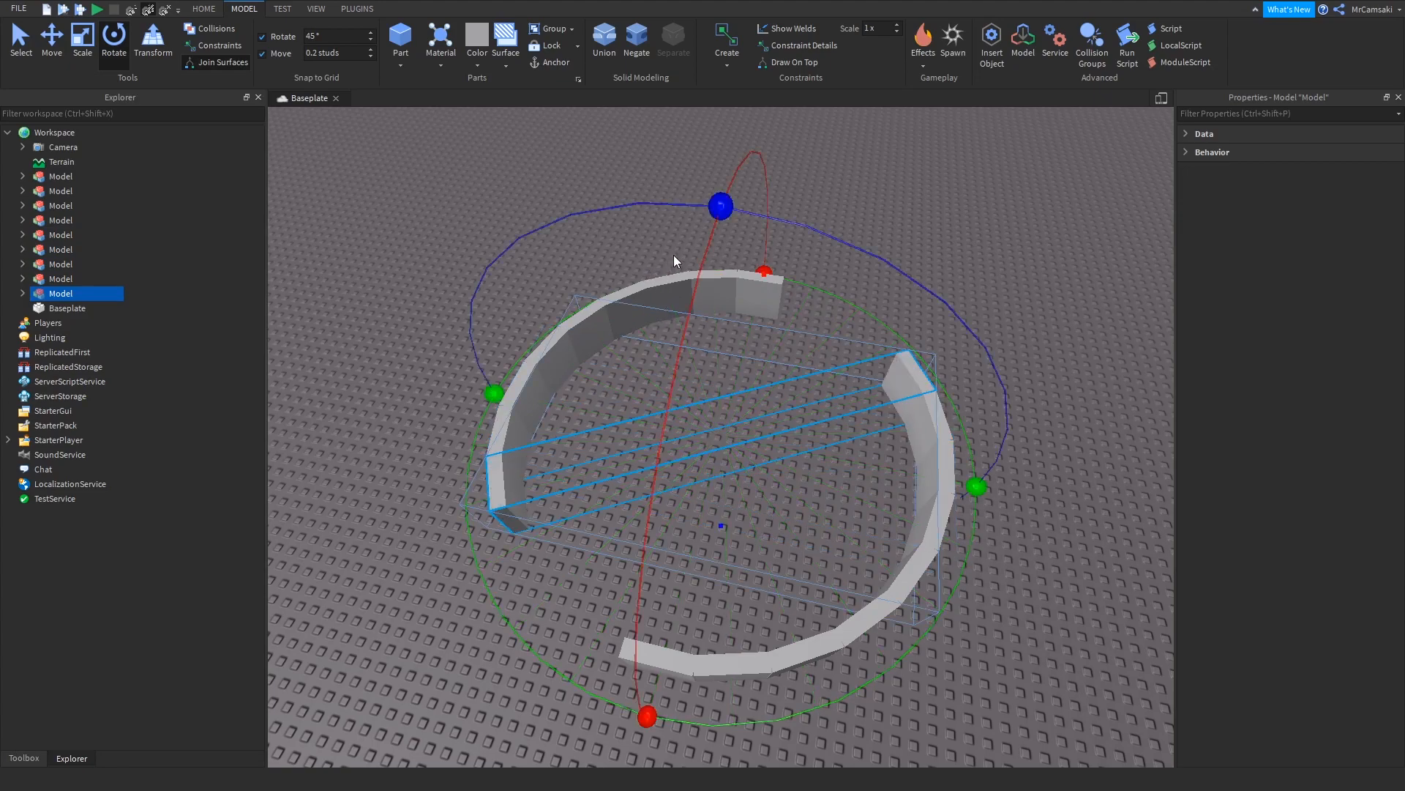
Step: Add three more rotated copies of the panel pair to close the remaining gaps in the ring
{"action": "left_click_drag", "start_coordinate": [977, 487], "coordinate": [980, 486]}
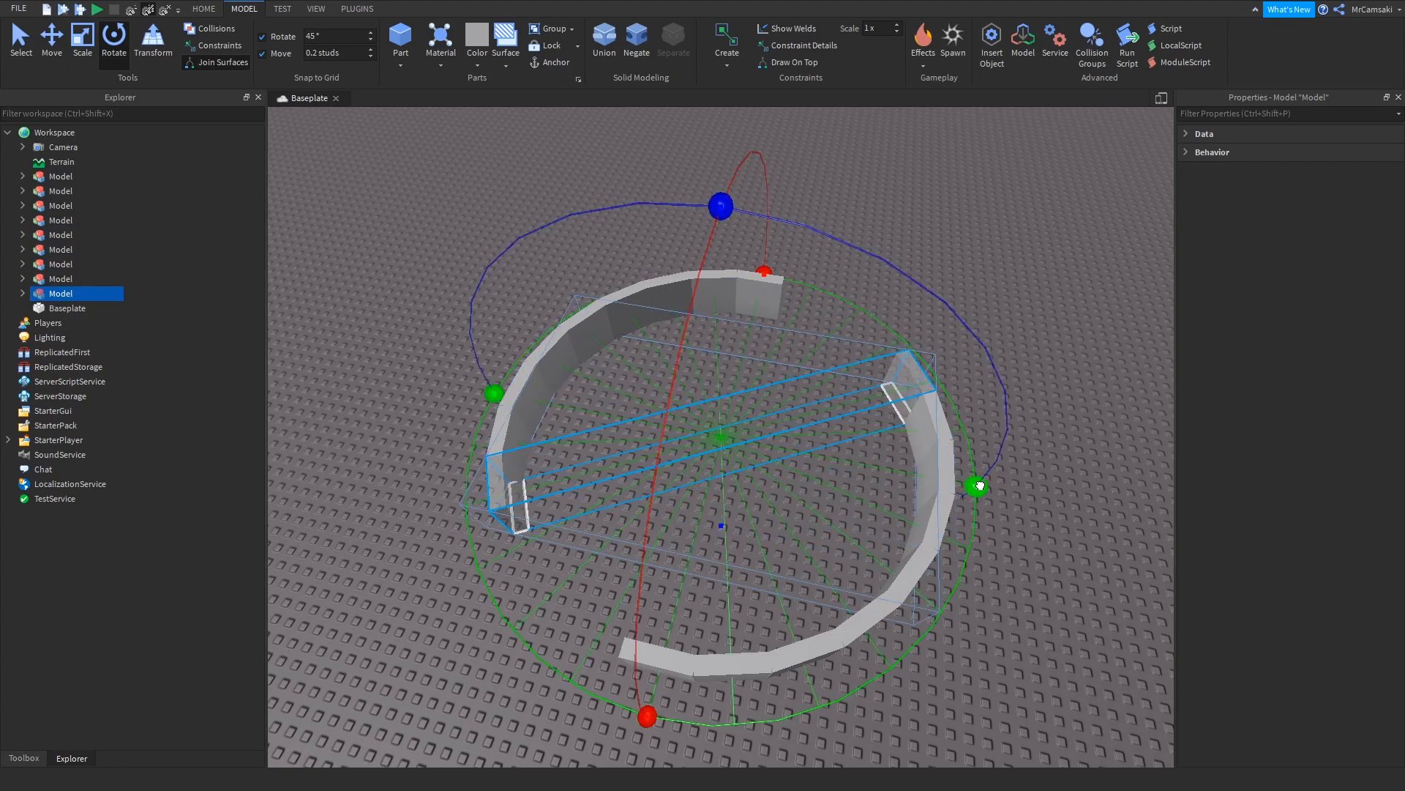
{"action": "key", "text": "ctrl+d"}
{"action": "left_click_drag", "start_coordinate": [981, 487], "coordinate": [871, 322]}
{"action": "key", "text": "ctrl+d"}
{"action": "key", "text": "ctrl+d"}
{"action": "left_click", "coordinate": [627, 457]}
{"action": "right_click_drag", "start_coordinate": [708, 474], "coordinate": [709, 473]}
{"action": "left_click_drag", "start_coordinate": [361, 288], "coordinate": [1027, 652]}
{"action": "left_click", "coordinate": [1028, 652]}
{"action": "right_click_drag", "start_coordinate": [1006, 632], "coordinate": [973, 622]}
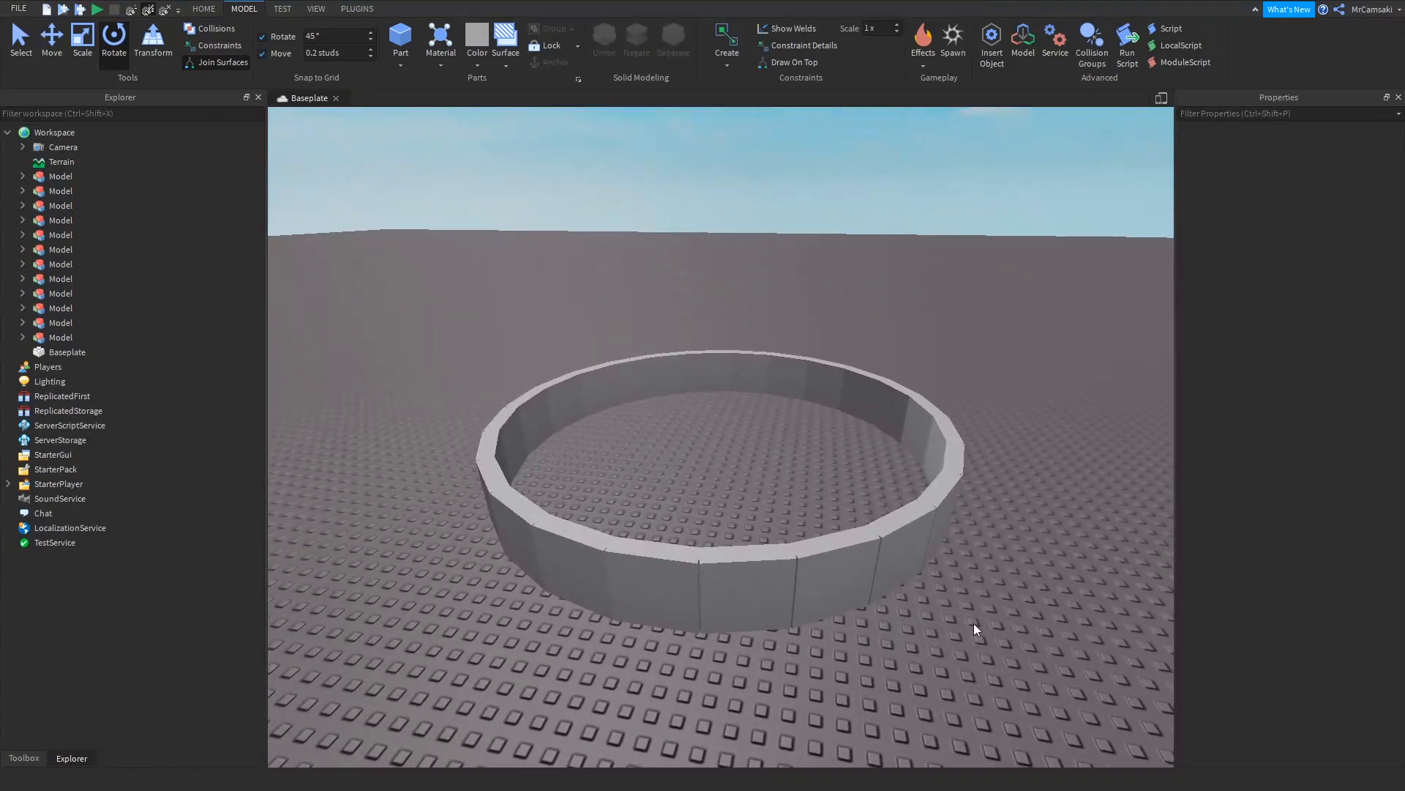
Step: Select all twelve panel-pair models of the ring and group them into one model
{"action": "right_click_drag", "start_coordinate": [748, 488], "coordinate": [715, 416]}
{"action": "left_click", "coordinate": [945, 441]}
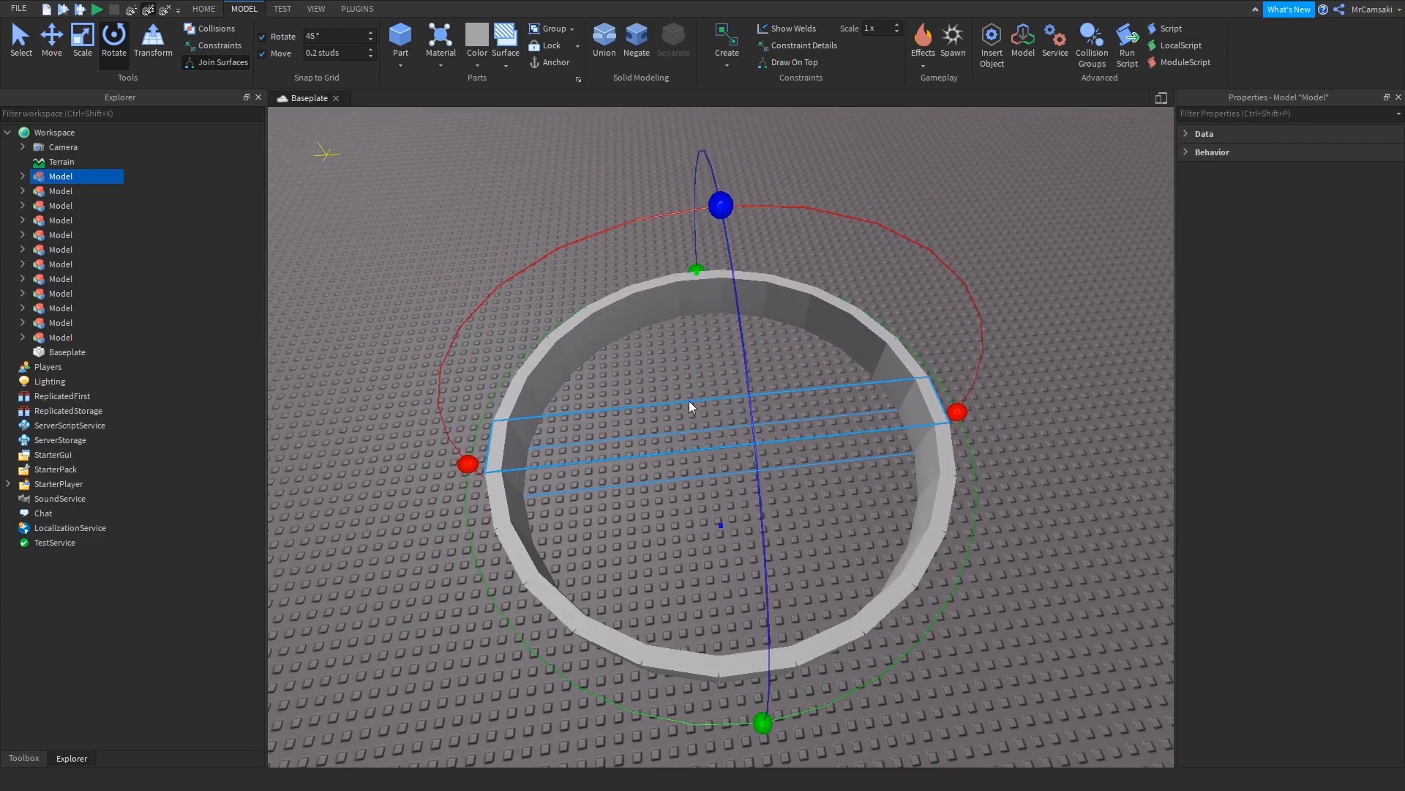
{"action": "left_click_drag", "start_coordinate": [366, 165], "coordinate": [985, 630]}
{"action": "right_click_drag", "start_coordinate": [985, 630], "coordinate": [985, 630]}
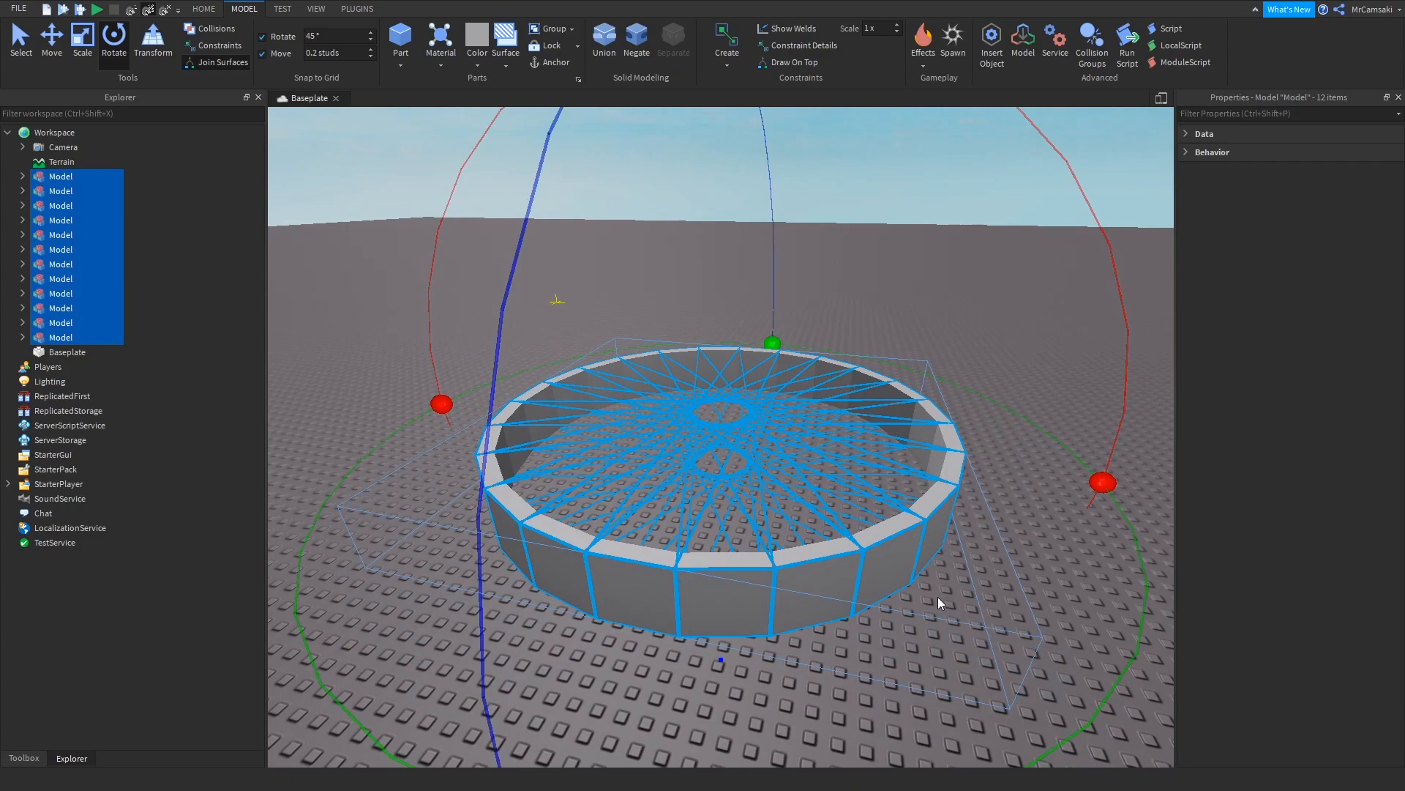
{"action": "key", "text": "ctrl+g"}
{"action": "right_click_drag", "start_coordinate": [750, 576], "coordinate": [788, 582]}
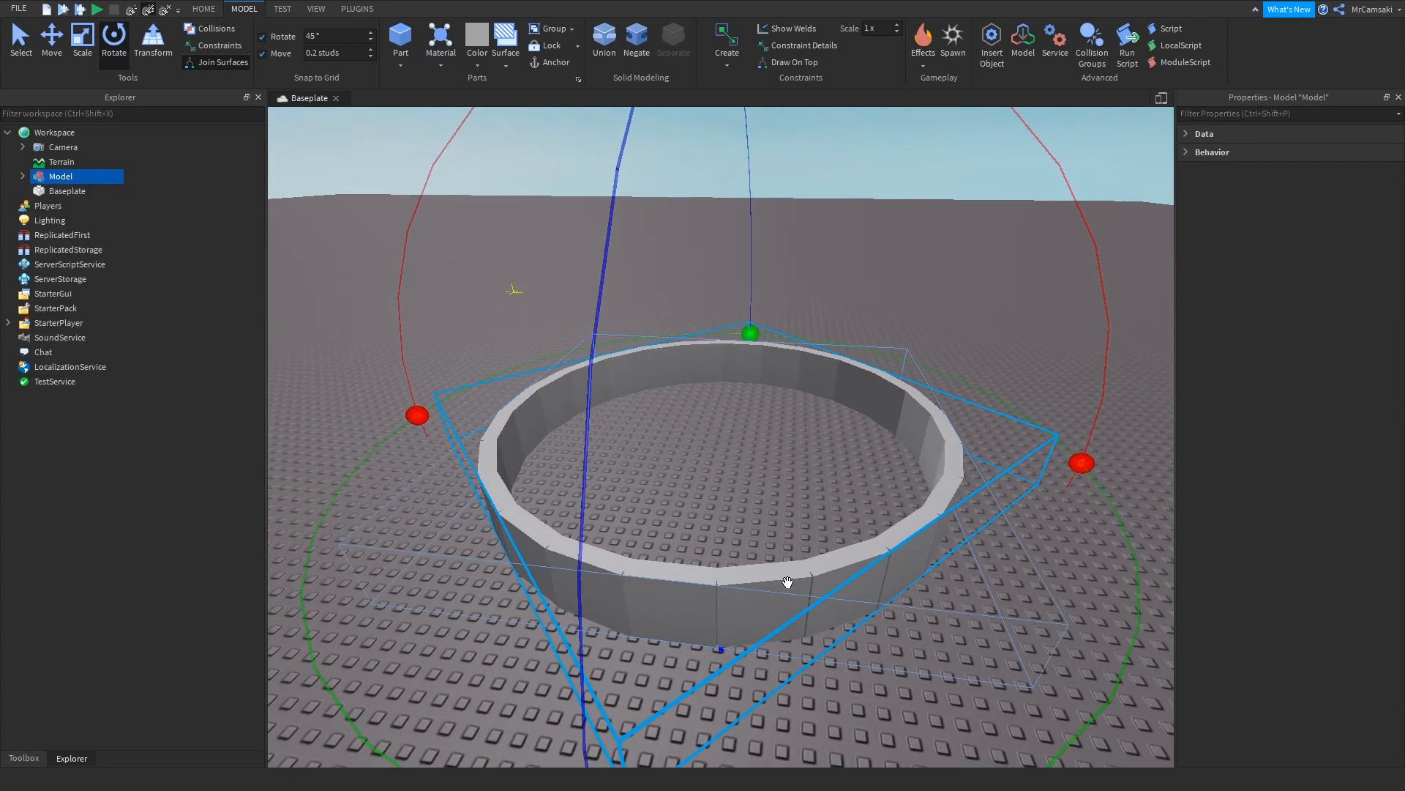
Step: Try to build a sphere by duplicating the whole ring and tilting each copy about the red horizontal axis
{"action": "key", "text": "ctrl+d"}
{"action": "left_click_drag", "start_coordinate": [1082, 462], "coordinate": [710, 212]}
{"action": "key", "text": "ctrl+d"}
{"action": "key", "text": "ctrl+d"}
{"action": "key", "text": "ctrl+d"}
{"action": "key", "text": "ctrl+d"}
{"action": "key", "text": "ctrl+d"}
{"action": "key", "text": "ctrl+d"}
{"action": "left_click_drag", "start_coordinate": [855, 230], "coordinate": [740, 210]}
{"action": "key", "text": "ctrl+d"}
Step: Undo the tilted ring copies and the grouping of the ring
{"action": "key", "text": "ctrl+z"}
{"action": "key", "text": "ctrl+z"}
{"action": "key", "text": "ctrl+z"}
{"action": "key", "text": "ctrl+z"}
{"action": "key", "text": "ctrl+z"}
{"action": "key", "text": "ctrl+z"}
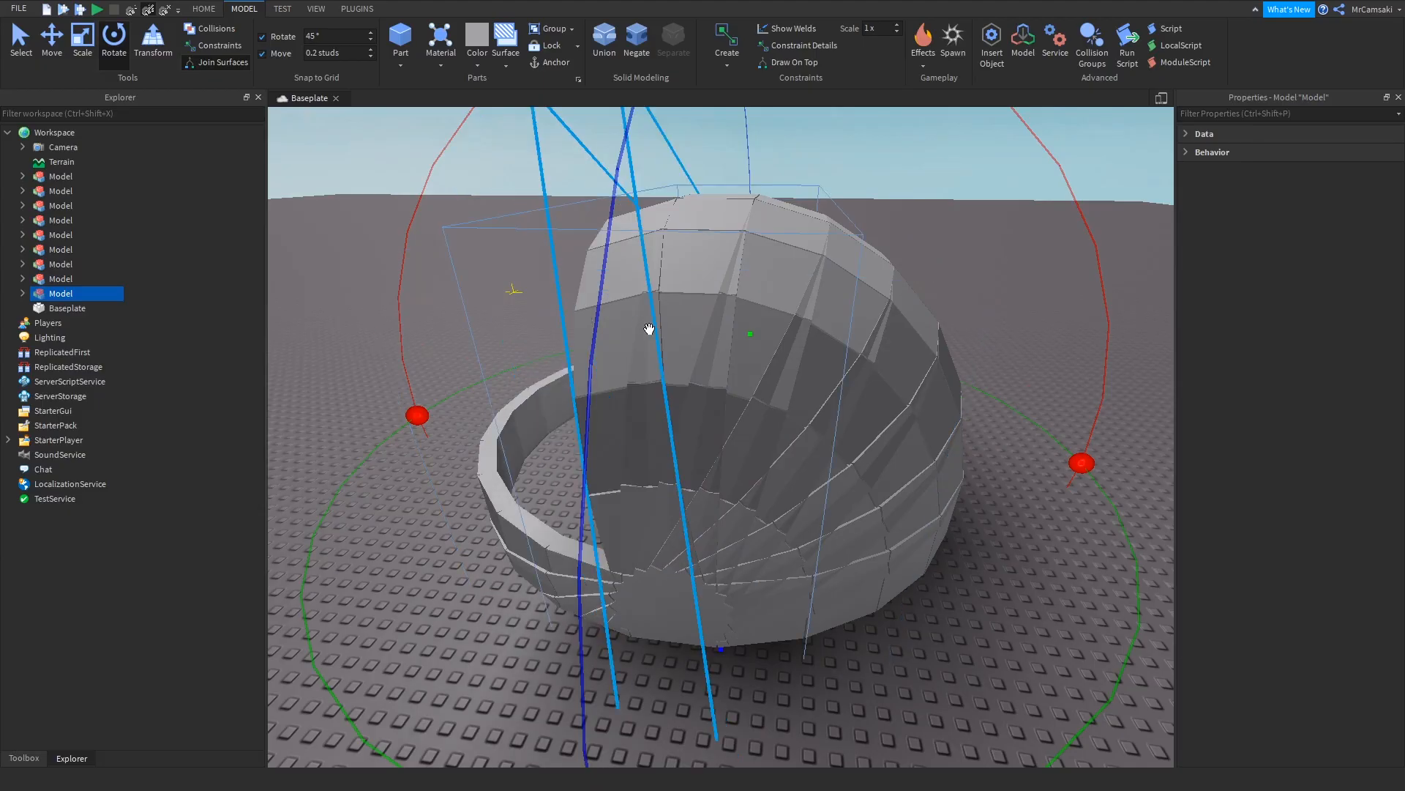
{"action": "key", "text": "ctrl+z"}
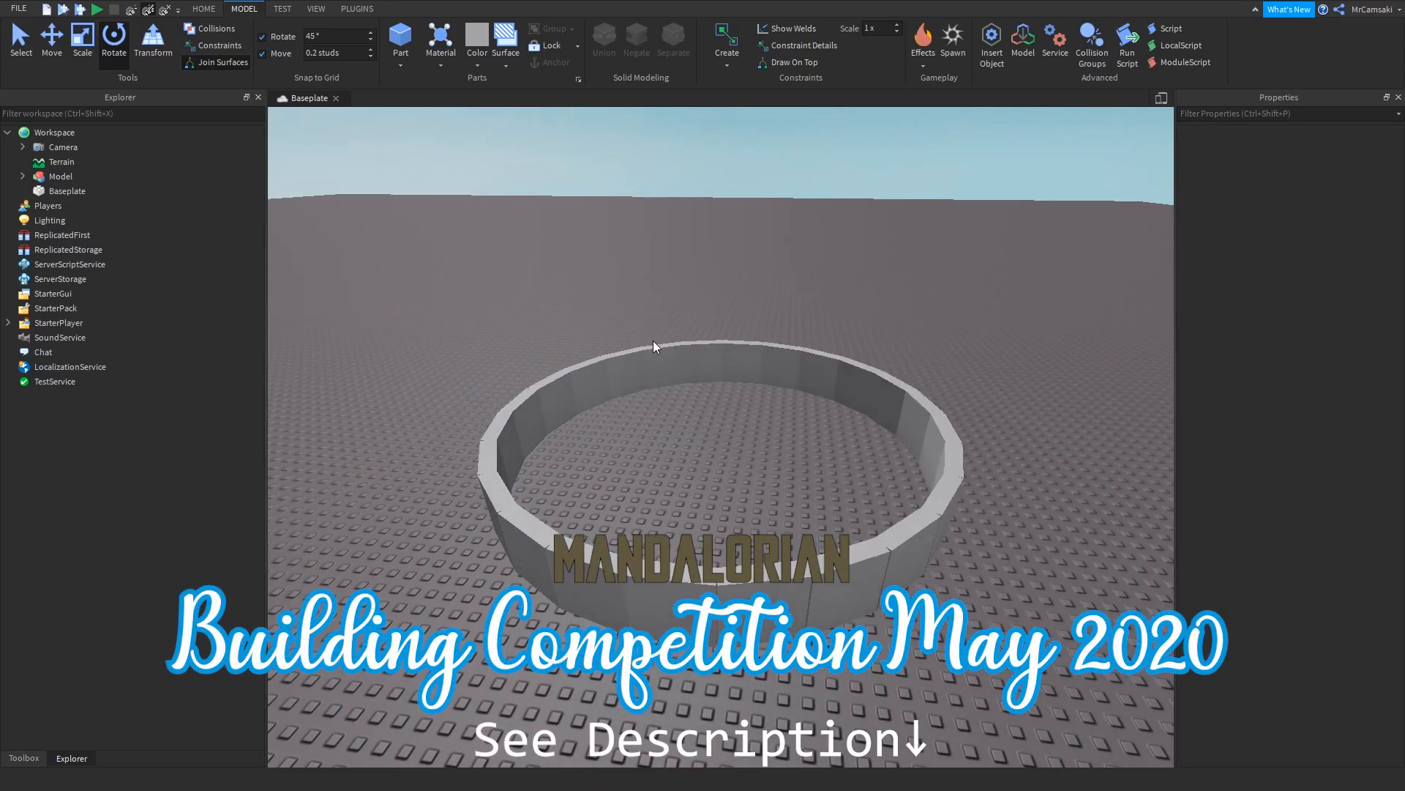
{"action": "key", "text": "ctrl+a"}
{"action": "left_click", "coordinate": [862, 518]}
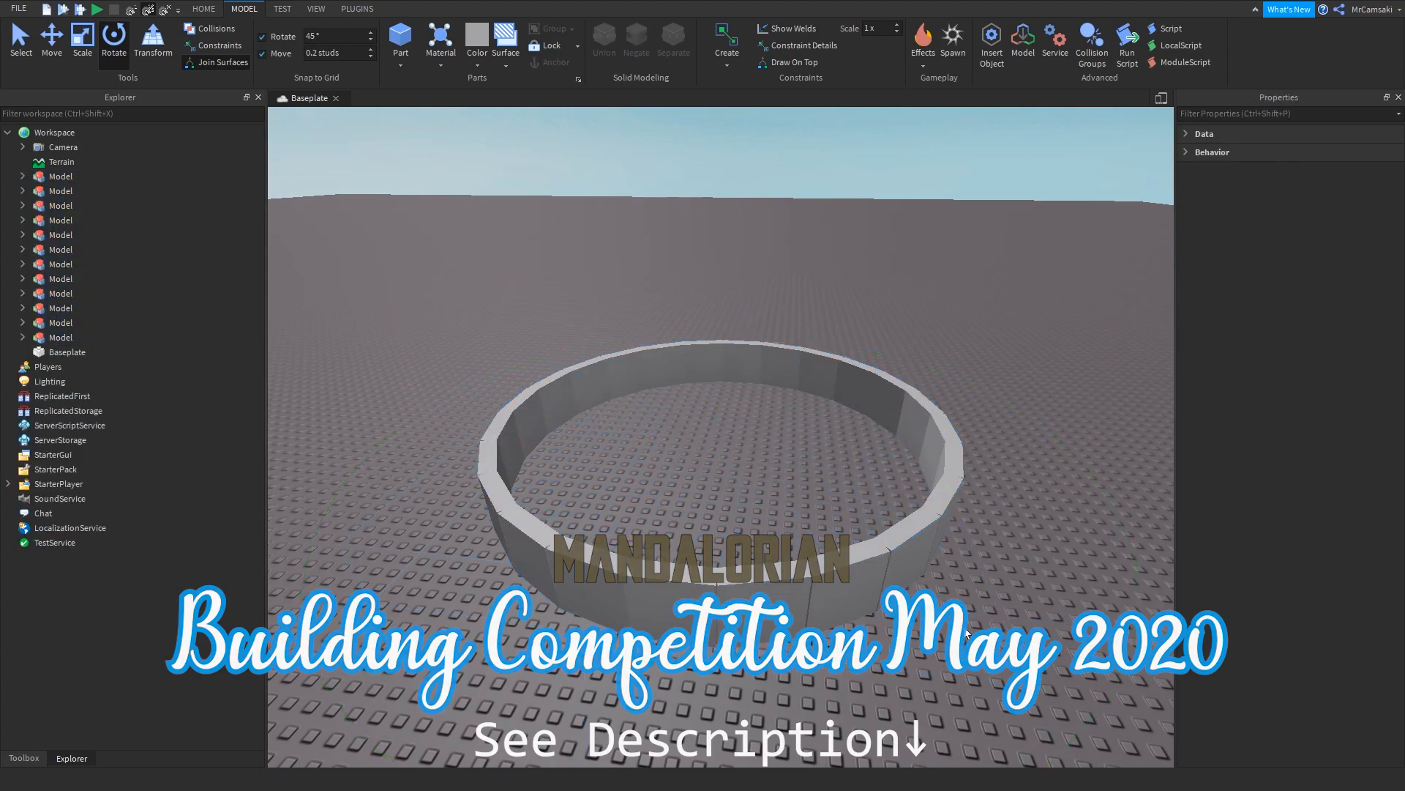
Step: Duplicate one opposite panel pair of the ring and rotate six successive copies upward about its red axis to form an arch to the top
{"action": "left_click", "coordinate": [950, 439]}
{"action": "right_click_drag", "start_coordinate": [950, 438], "coordinate": [954, 441]}
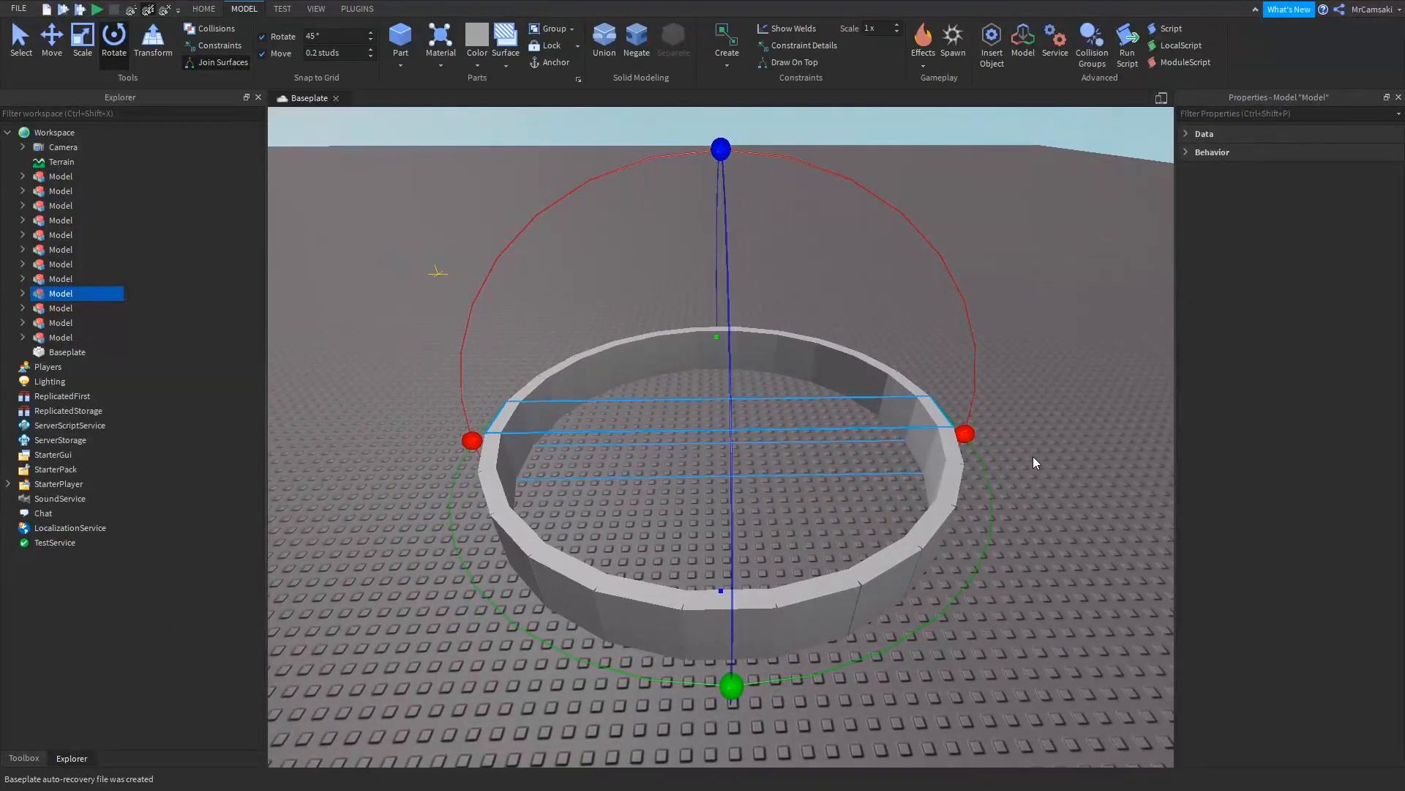
{"action": "scroll", "coordinate": [1000, 448], "scroll_direction": "up", "scroll_amount": 3}
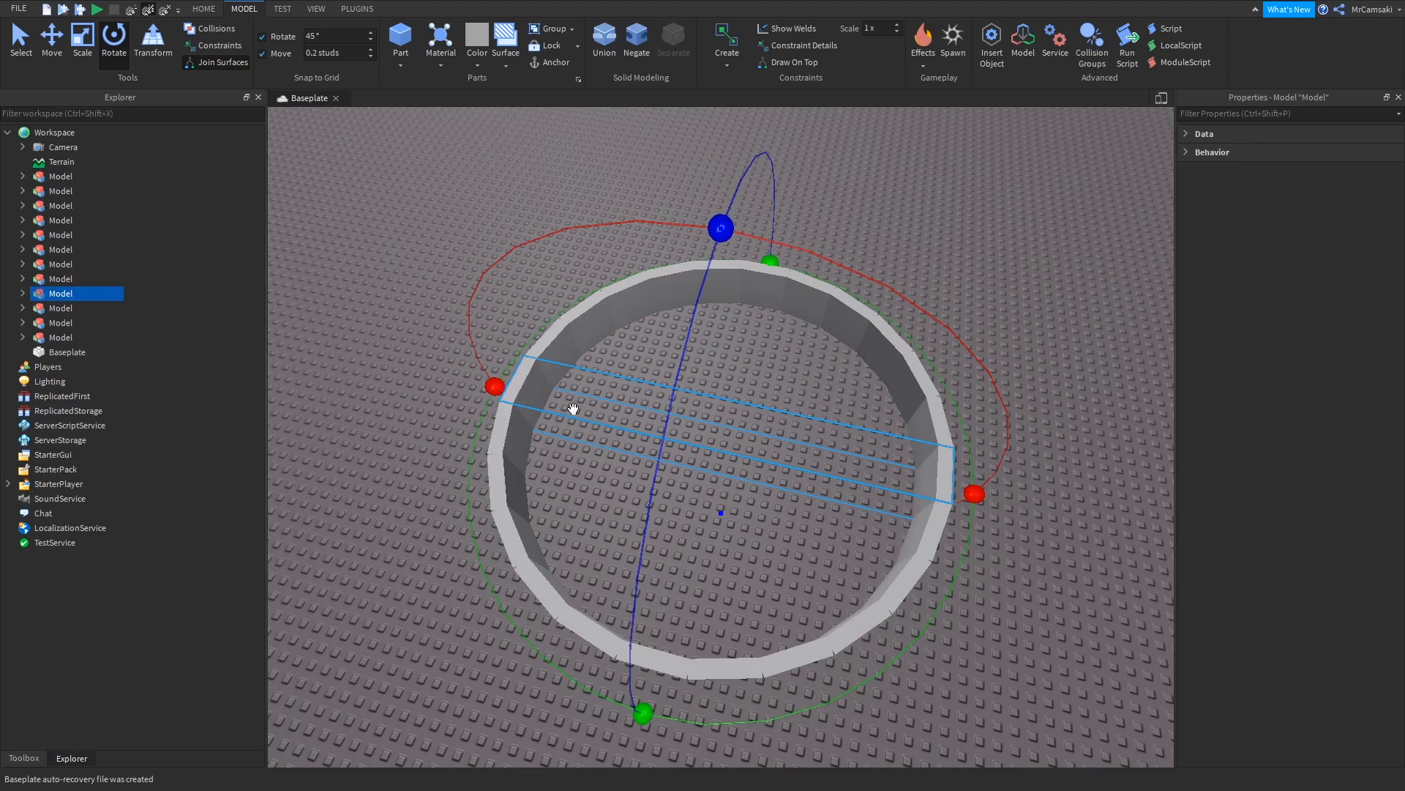
{"action": "right_click_drag", "start_coordinate": [813, 502], "coordinate": [814, 503]}
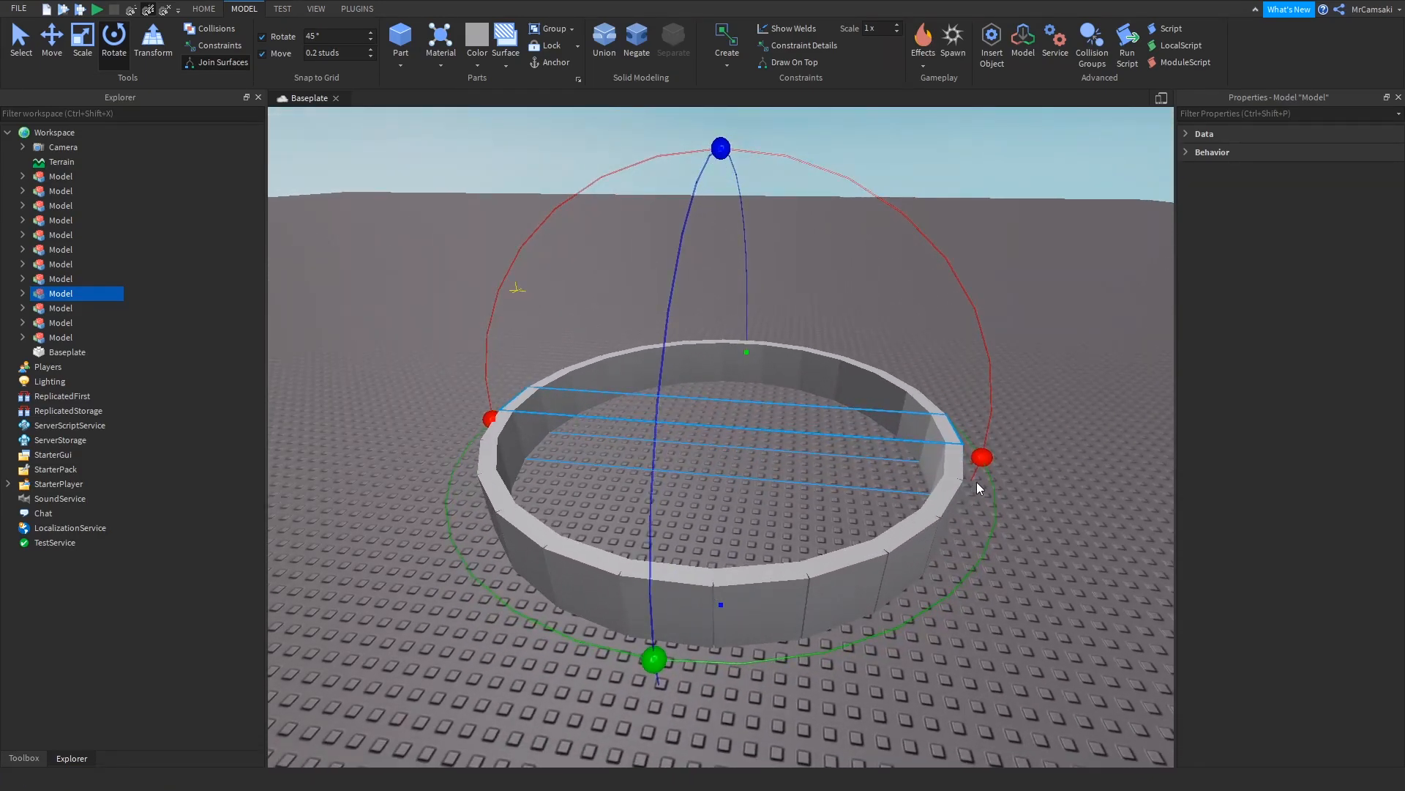
{"action": "key", "text": "ctrl+d"}
{"action": "left_click_drag", "start_coordinate": [983, 461], "coordinate": [715, 224]}
{"action": "key", "text": "ctrl+d"}
{"action": "key", "text": "ctrl+d"}
{"action": "key", "text": "ctrl+d"}
{"action": "key", "text": "ctrl+d"}
{"action": "key", "text": "ctrl+d"}
{"action": "right_click_drag", "start_coordinate": [876, 484], "coordinate": [879, 491]}
{"action": "right_click_drag", "start_coordinate": [798, 603], "coordinate": [798, 603]}
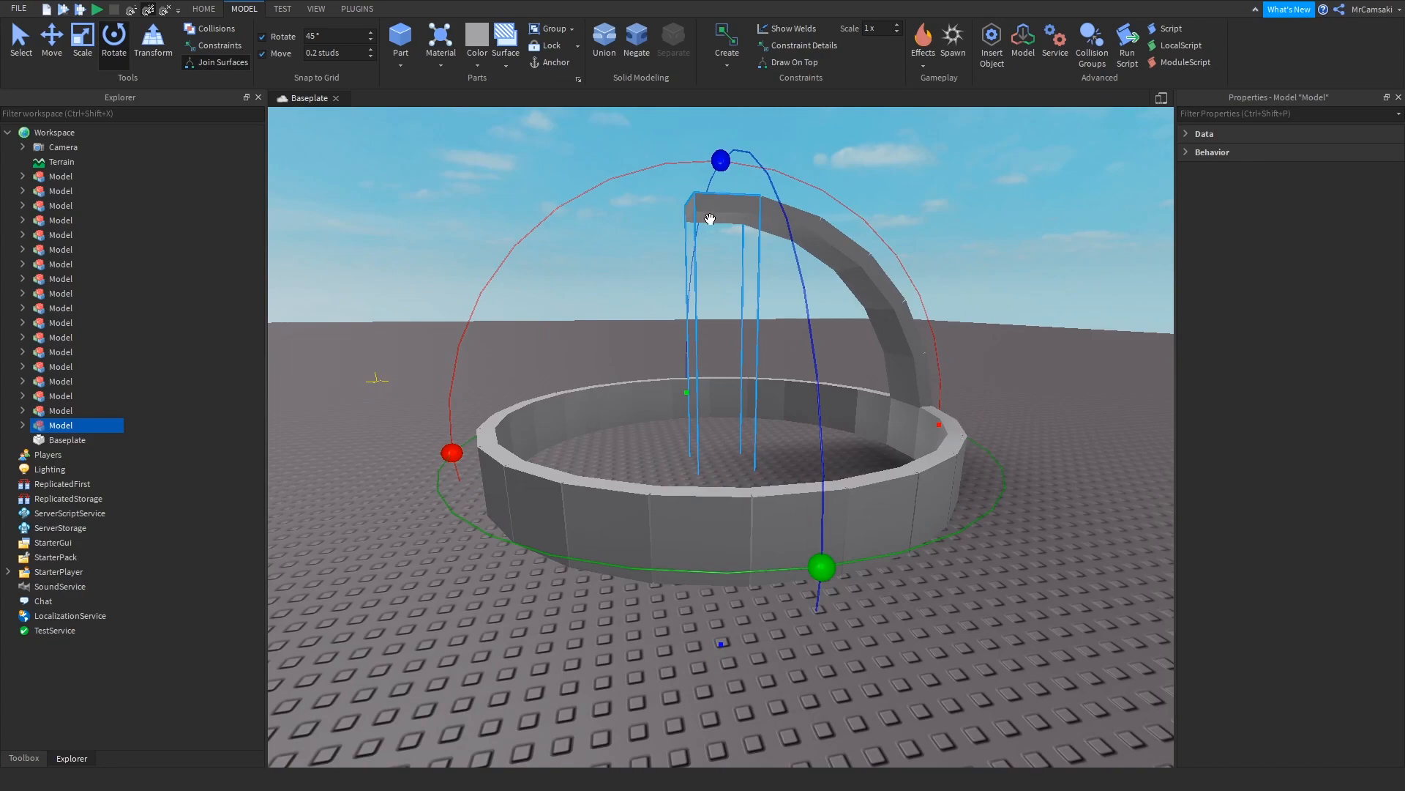
{"action": "right_click_drag", "start_coordinate": [830, 416], "coordinate": [851, 461]}
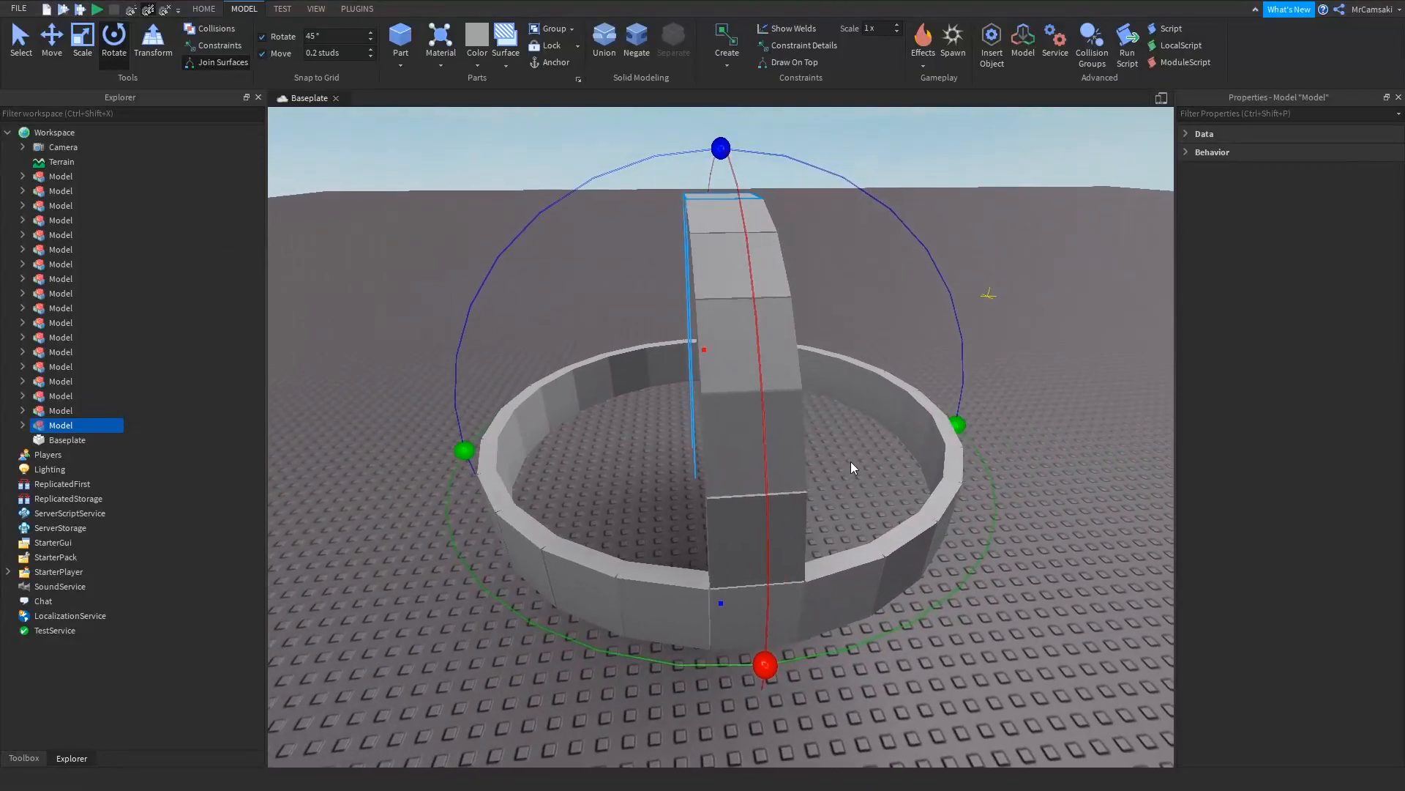
Step: Duplicate the panel pair a quarter turn around the ring and rotate five successive copies upward about its blue axis to form a second arch
{"action": "left_click", "coordinate": [504, 434]}
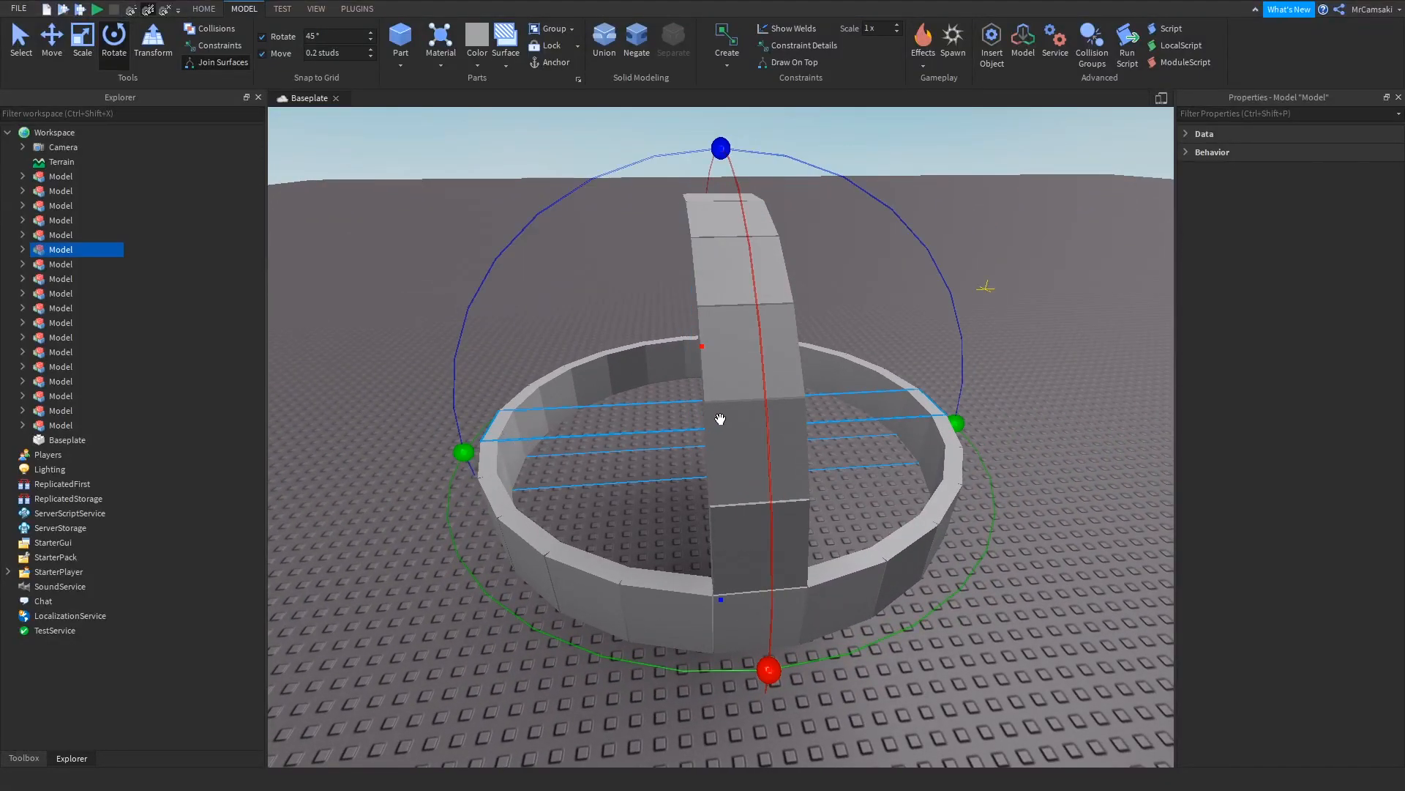
{"action": "key", "text": "ctrl+d"}
{"action": "left_click_drag", "start_coordinate": [721, 149], "coordinate": [955, 395]}
{"action": "key", "text": "ctrl+d"}
{"action": "key", "text": "ctrl+d"}
{"action": "key", "text": "ctrl+d"}
{"action": "key", "text": "ctrl+d"}
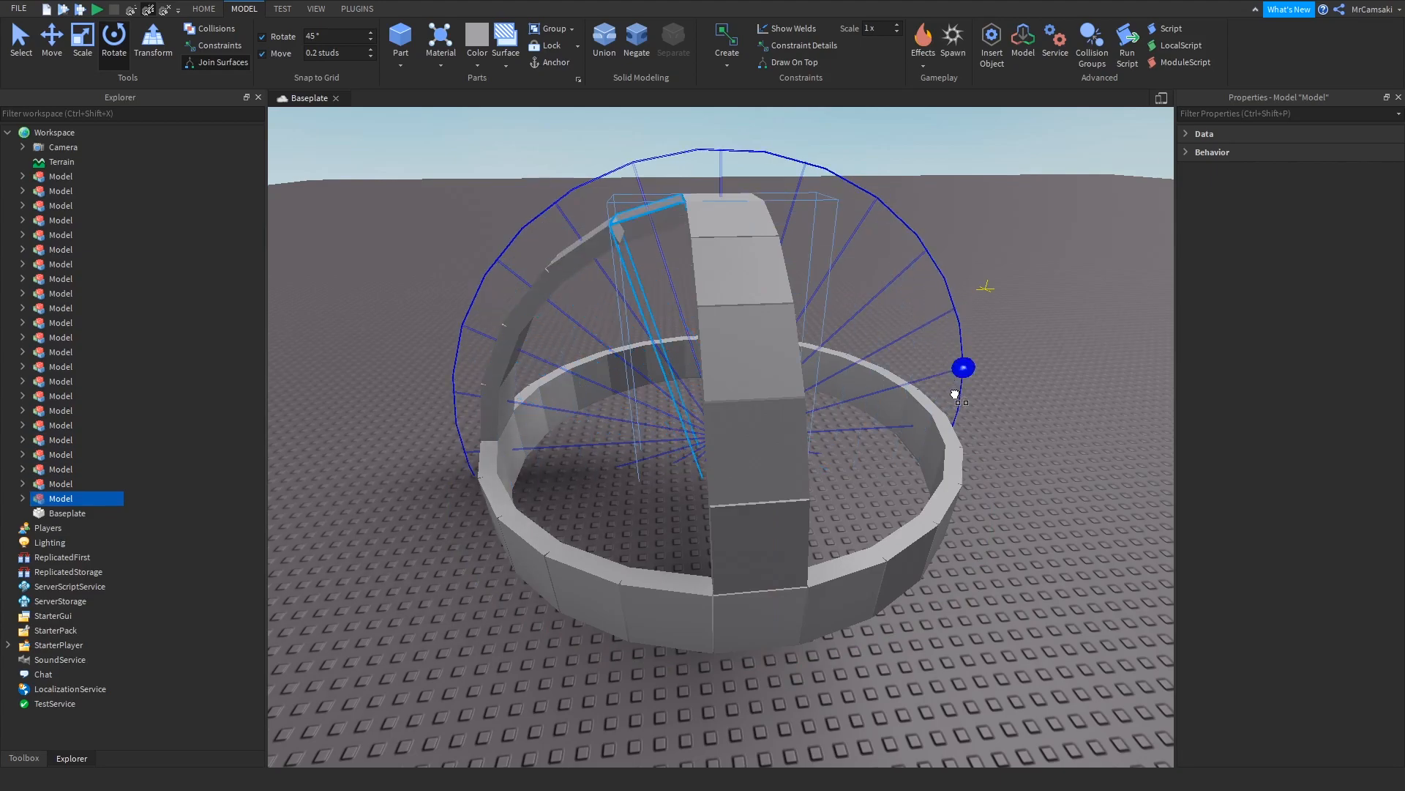
{"action": "right_click_drag", "start_coordinate": [710, 400], "coordinate": [710, 402]}
Step: Add one more rotated copy at the top of the arches and delete that surplus duplicate
{"action": "key", "text": "ctrl+d"}
{"action": "left_click_drag", "start_coordinate": [708, 157], "coordinate": [582, 168]}
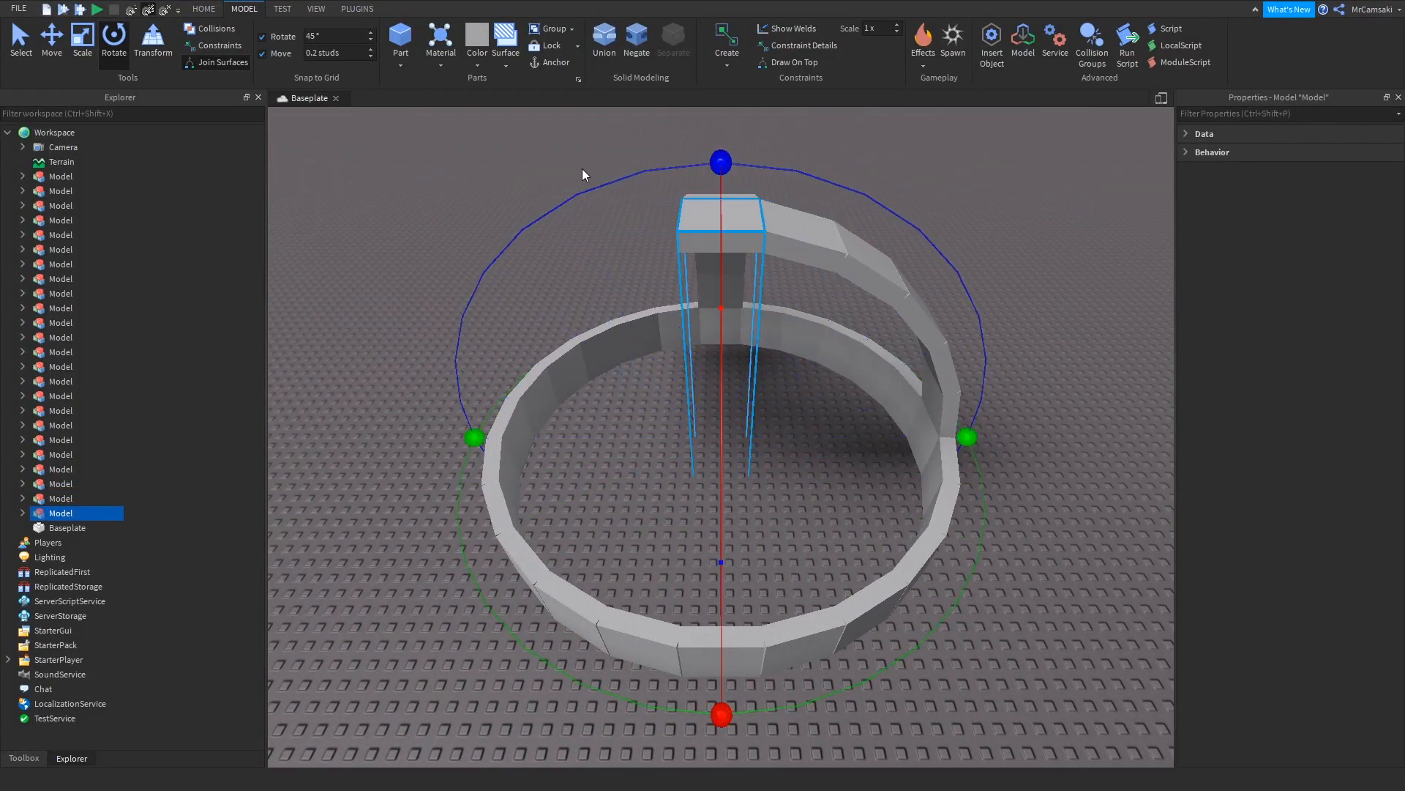
{"action": "key", "text": "Delete"}
{"action": "right_click_drag", "start_coordinate": [700, 758], "coordinate": [703, 522]}
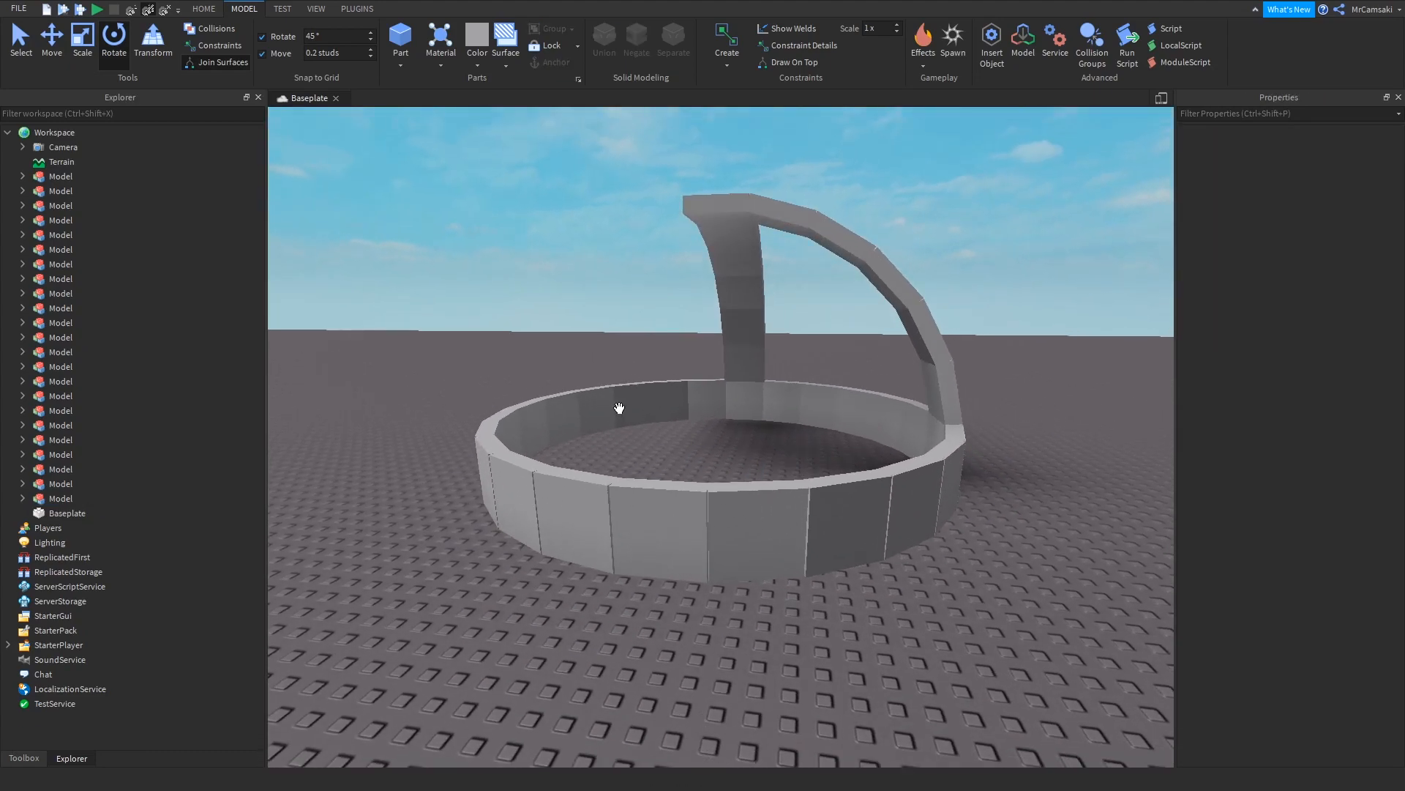
{"action": "right_click_drag", "start_coordinate": [734, 448], "coordinate": [734, 454]}
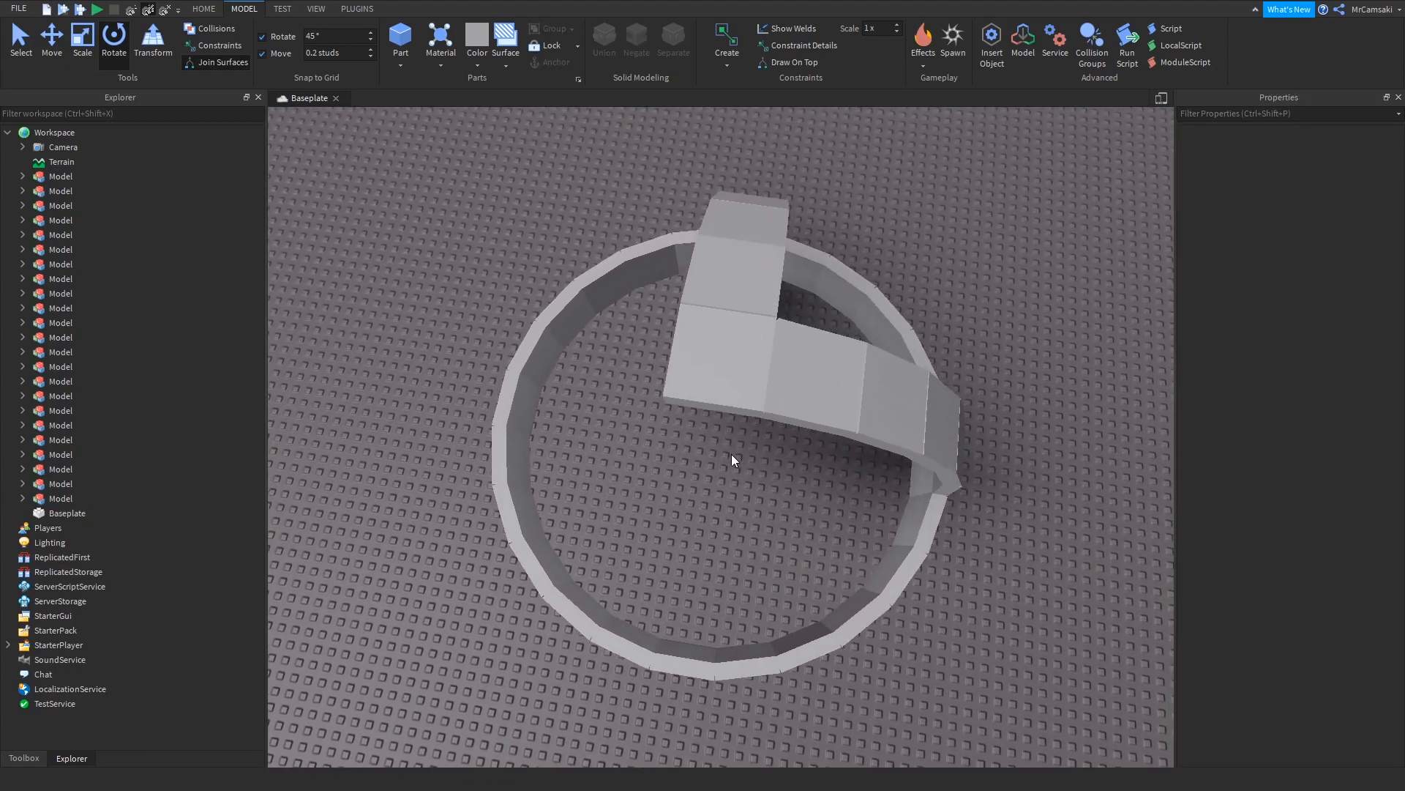
Step: Duplicate another panel pair of the ring and rotate five successive copies upward about its blue axis to form the third arch
{"action": "right_click_drag", "start_coordinate": [731, 453], "coordinate": [732, 453]}
{"action": "left_click", "coordinate": [718, 543]}
{"action": "right_click_drag", "start_coordinate": [709, 559], "coordinate": [709, 559]}
{"action": "key", "text": "ctrl+d"}
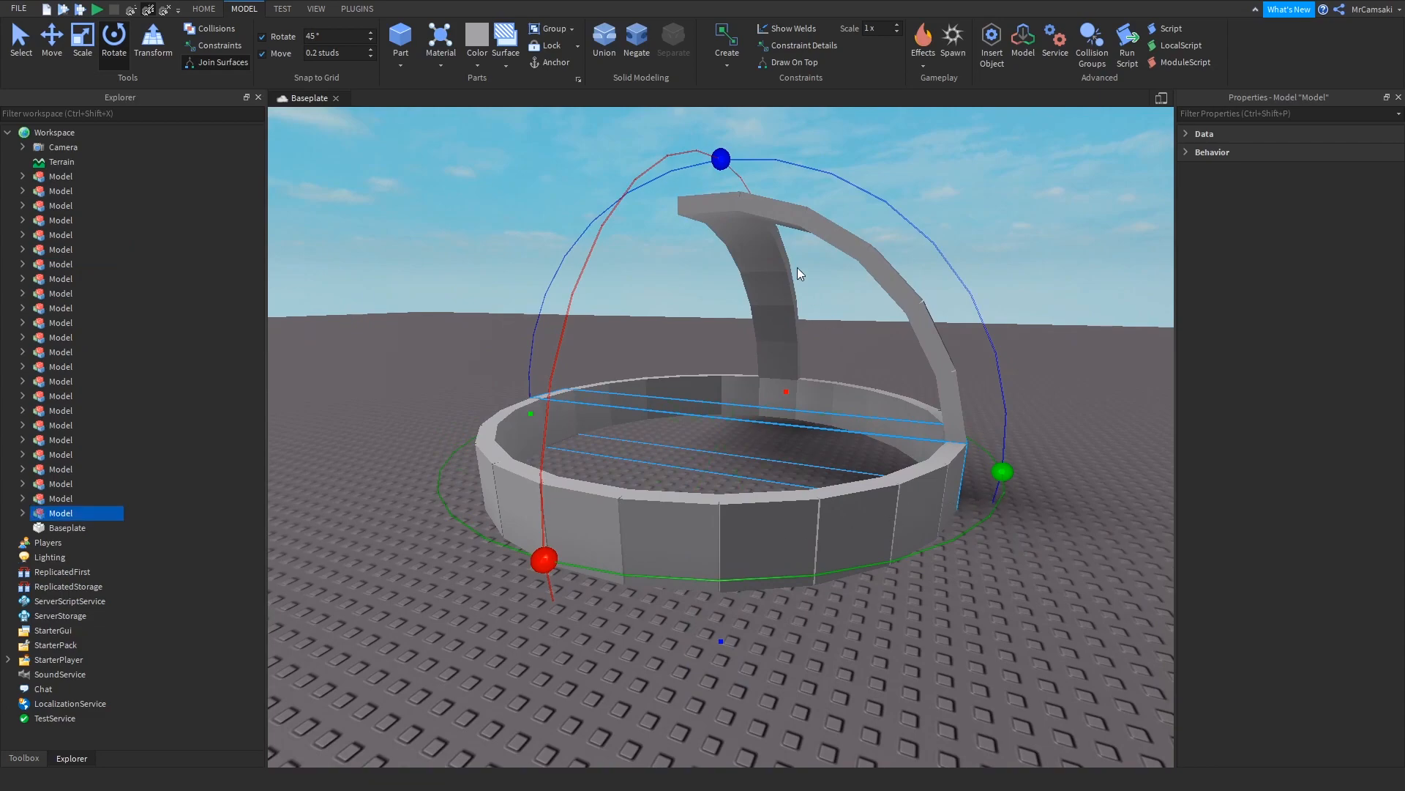
{"action": "left_click_drag", "start_coordinate": [784, 167], "coordinate": [1043, 405]}
{"action": "key", "text": "ctrl+d"}
{"action": "key", "text": "ctrl+d"}
{"action": "key", "text": "ctrl+d"}
{"action": "key", "text": "ctrl+d"}
{"action": "left_click", "coordinate": [1022, 309]}
{"action": "right_click_drag", "start_coordinate": [981, 306], "coordinate": [976, 305]}
Step: Duplicate the panel pair at the arches' top and rotate five successive copies down the remaining open side to form the fourth arch
{"action": "right_click_drag", "start_coordinate": [786, 224], "coordinate": [843, 357]}
{"action": "left_click", "coordinate": [723, 229]}
{"action": "key", "text": "ctrl+d"}
{"action": "left_click_drag", "start_coordinate": [967, 437], "coordinate": [778, 196]}
{"action": "key", "text": "ctrl+d"}
{"action": "key", "text": "ctrl+d"}
{"action": "key", "text": "ctrl+d"}
{"action": "key", "text": "ctrl+d"}
{"action": "left_click", "coordinate": [993, 280]}
{"action": "right_click_drag", "start_coordinate": [976, 273], "coordinate": [849, 279]}
Step: Inspect the four-arch dome frame from several sides and switch to the Google search results in the browser
{"action": "left_click_drag", "start_coordinate": [374, 172], "coordinate": [1056, 439]}
{"action": "right_click_drag", "start_coordinate": [1086, 455], "coordinate": [1087, 455]}
{"action": "left_click", "coordinate": [1062, 494]}
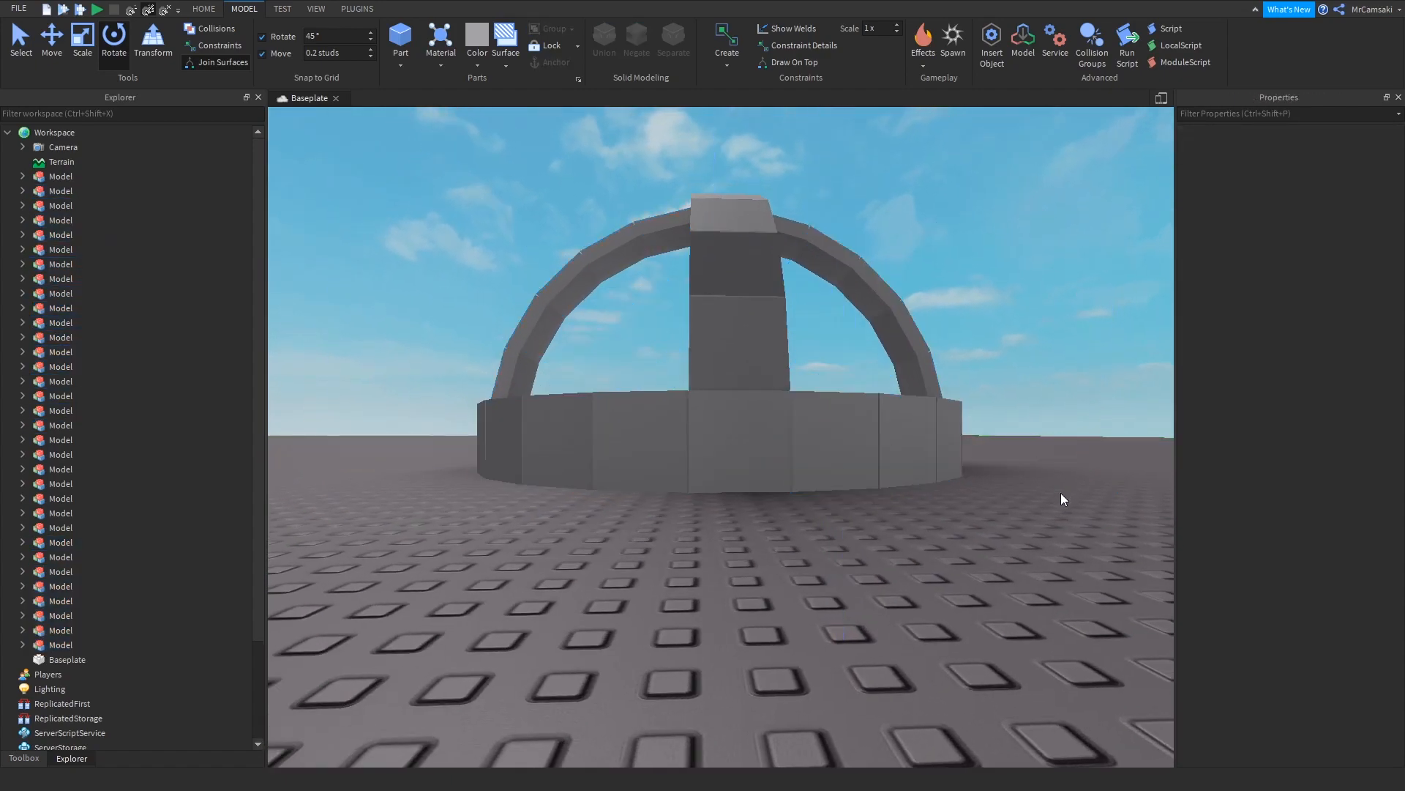
{"action": "left_click_drag", "start_coordinate": [679, 253], "coordinate": [1170, 507]}
{"action": "right_click_drag", "start_coordinate": [937, 440], "coordinate": [937, 440]}
{"action": "right_click_drag", "start_coordinate": [867, 739], "coordinate": [863, 739]}
{"action": "scroll", "coordinate": [867, 739], "scroll_direction": "up", "scroll_amount": 3}
{"action": "key", "text": "alt+Tab"}
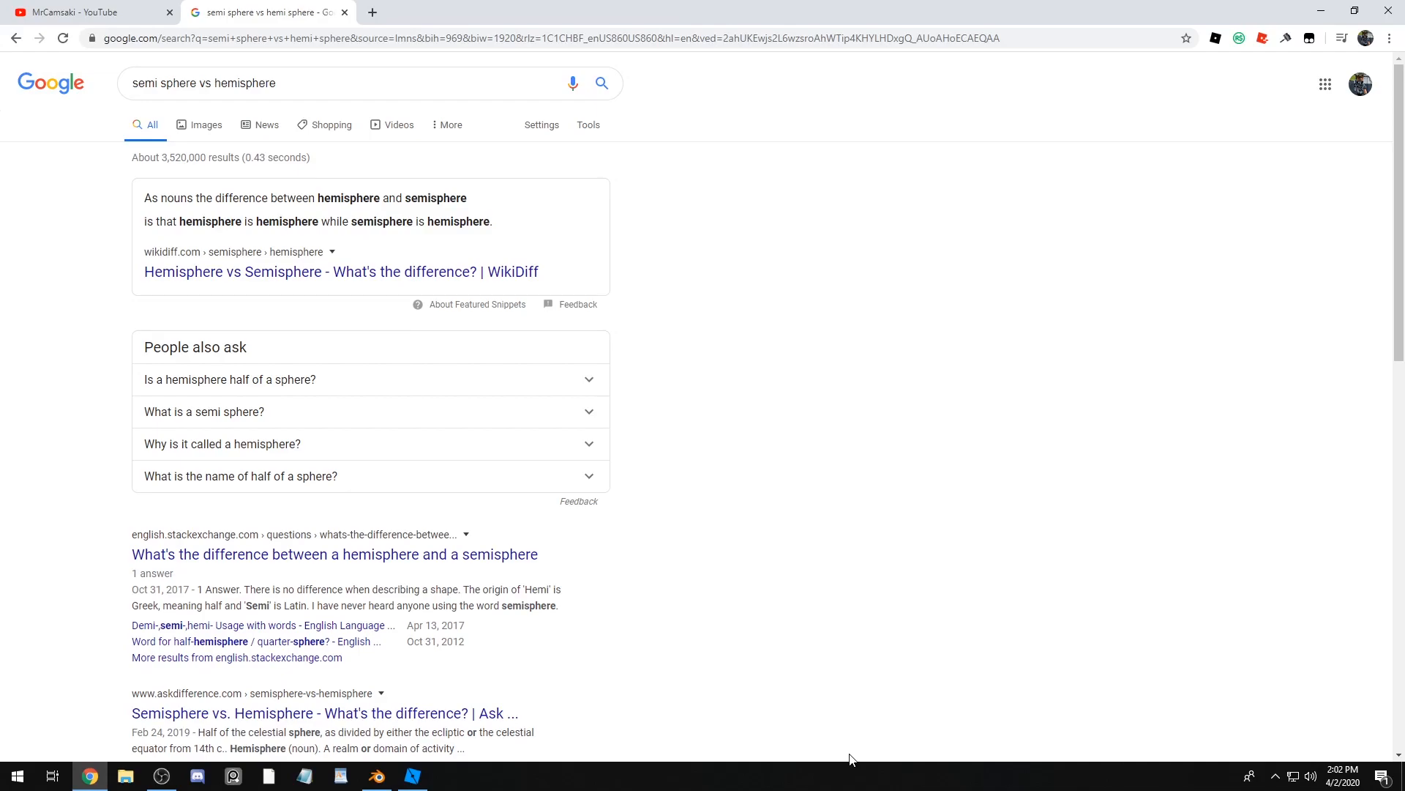
Step: Search Google Images for "cube with rounded edges" in a new browser tab
{"action": "key", "text": "ctrl+t"}
{"action": "type", "text": "cube"}
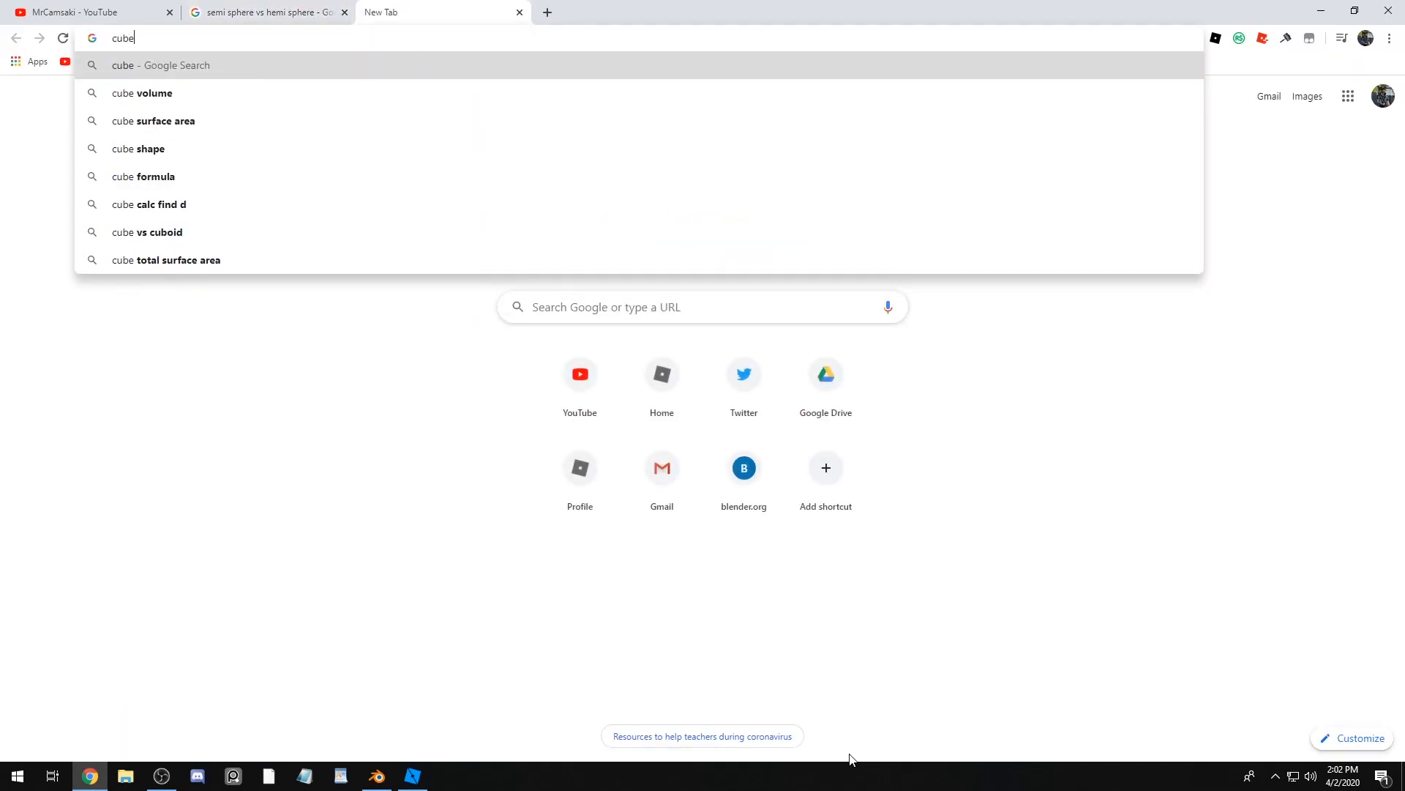
{"action": "type", "text": " with round"}
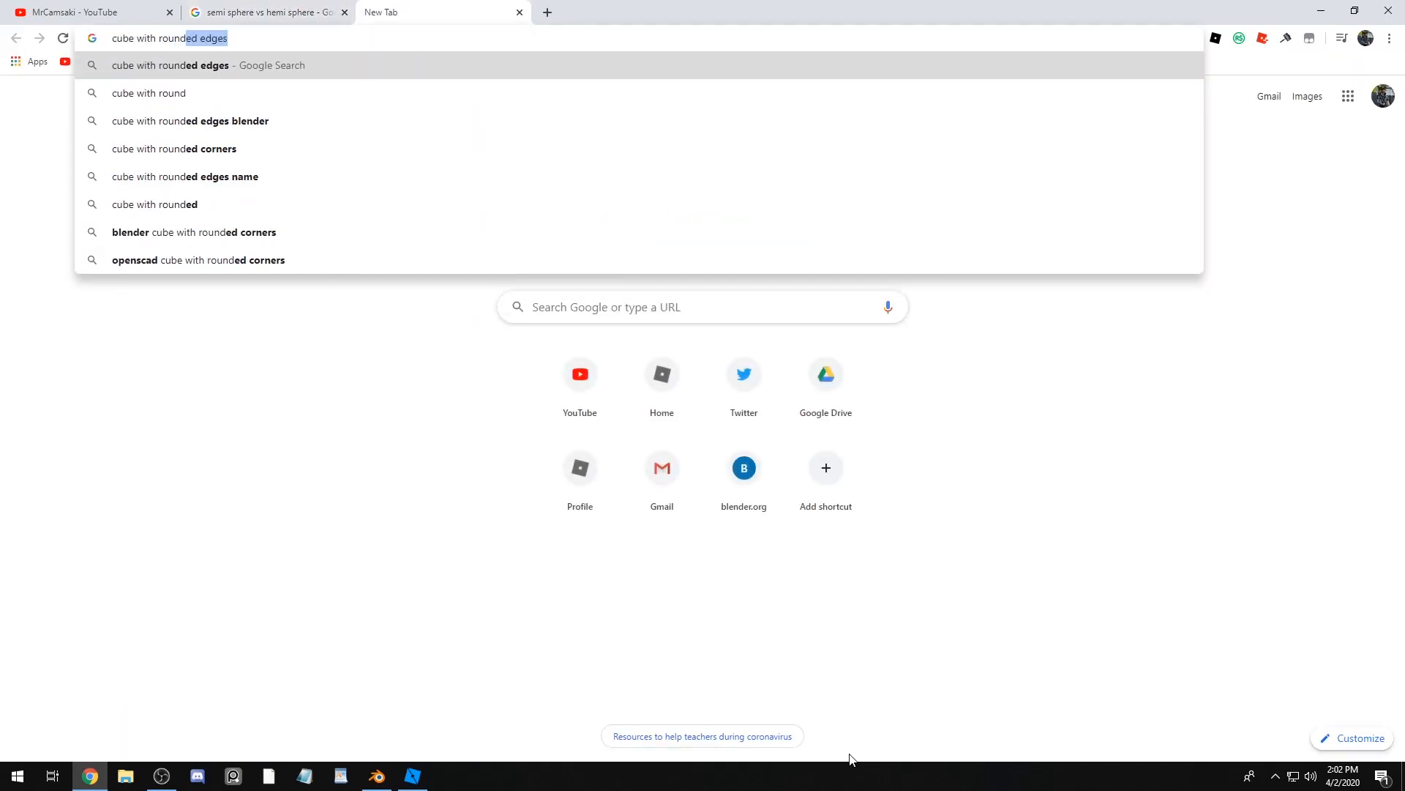
{"action": "key", "text": "Return"}
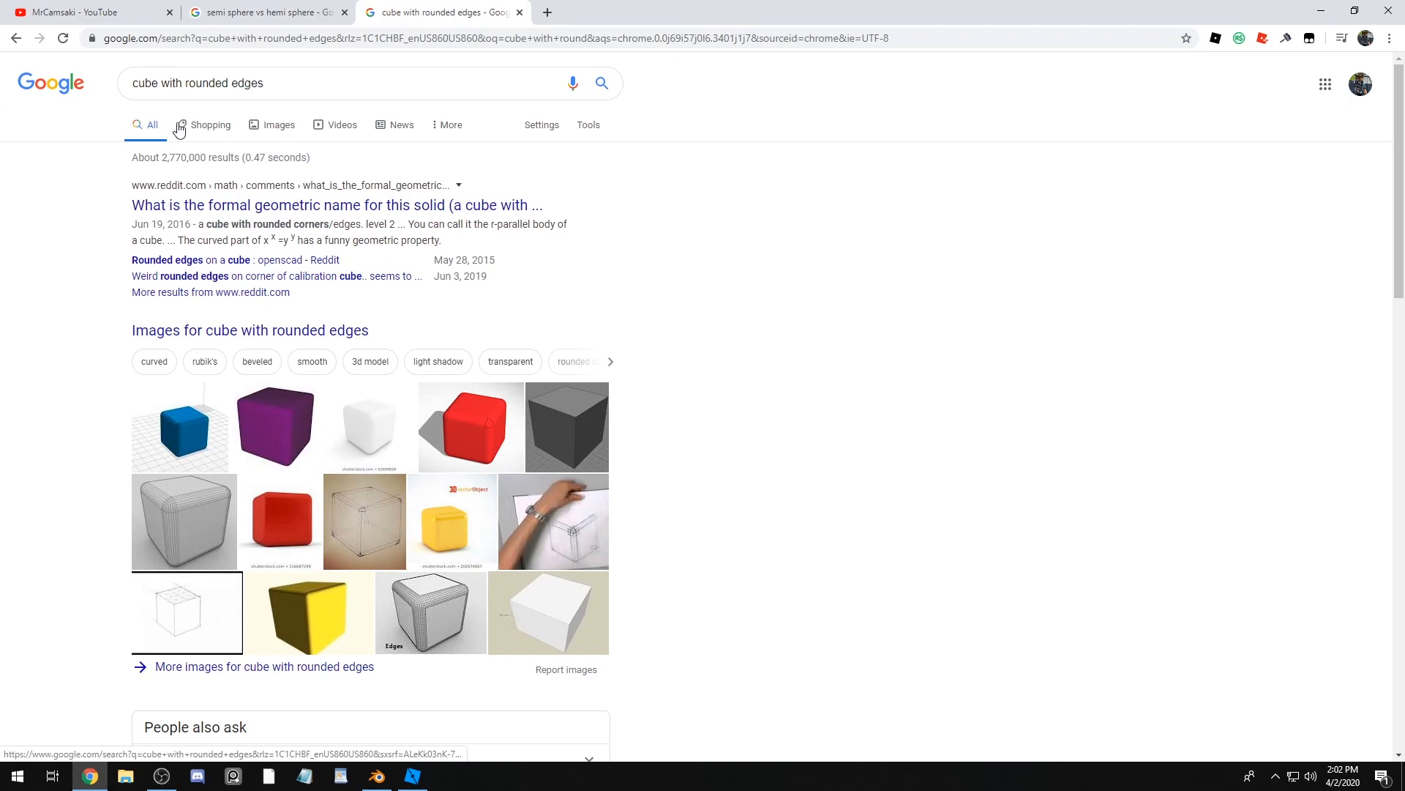
{"action": "left_click", "coordinate": [257, 128]}
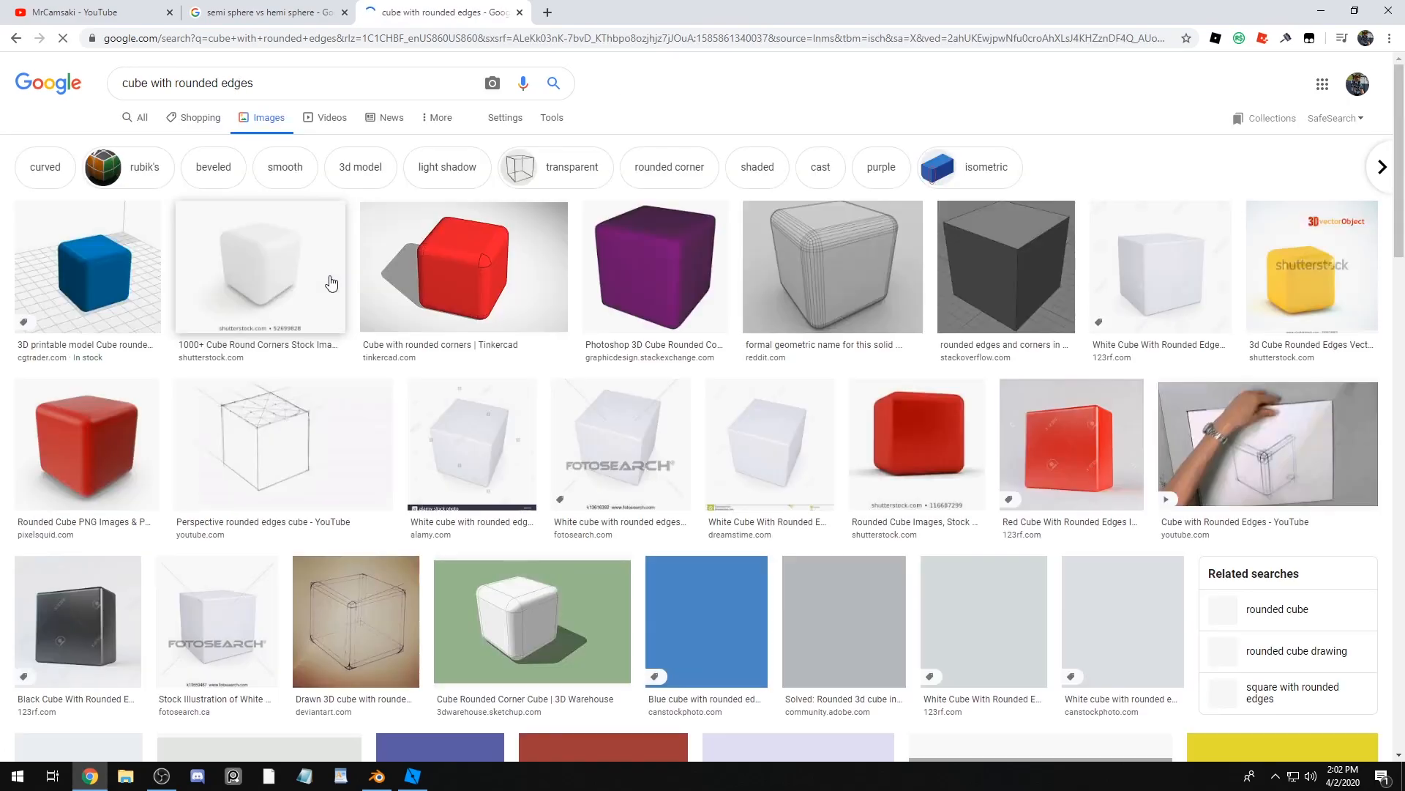
Step: Browse the rounded cube image results and open the iStock picture of the red cube with rounded edges
{"action": "scroll", "coordinate": [558, 402], "scroll_direction": "down", "scroll_amount": 3}
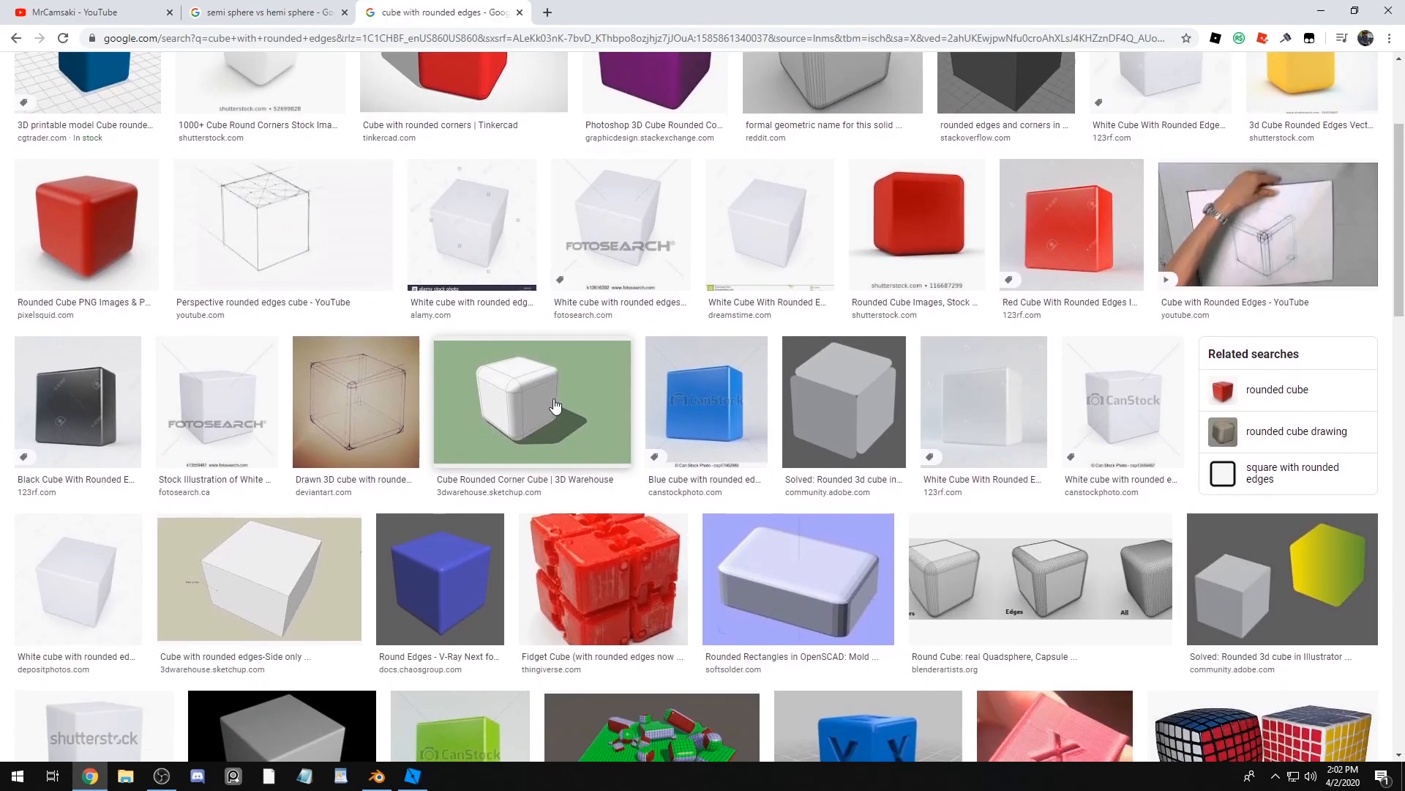
{"action": "scroll", "coordinate": [558, 358], "scroll_direction": "up", "scroll_amount": 3}
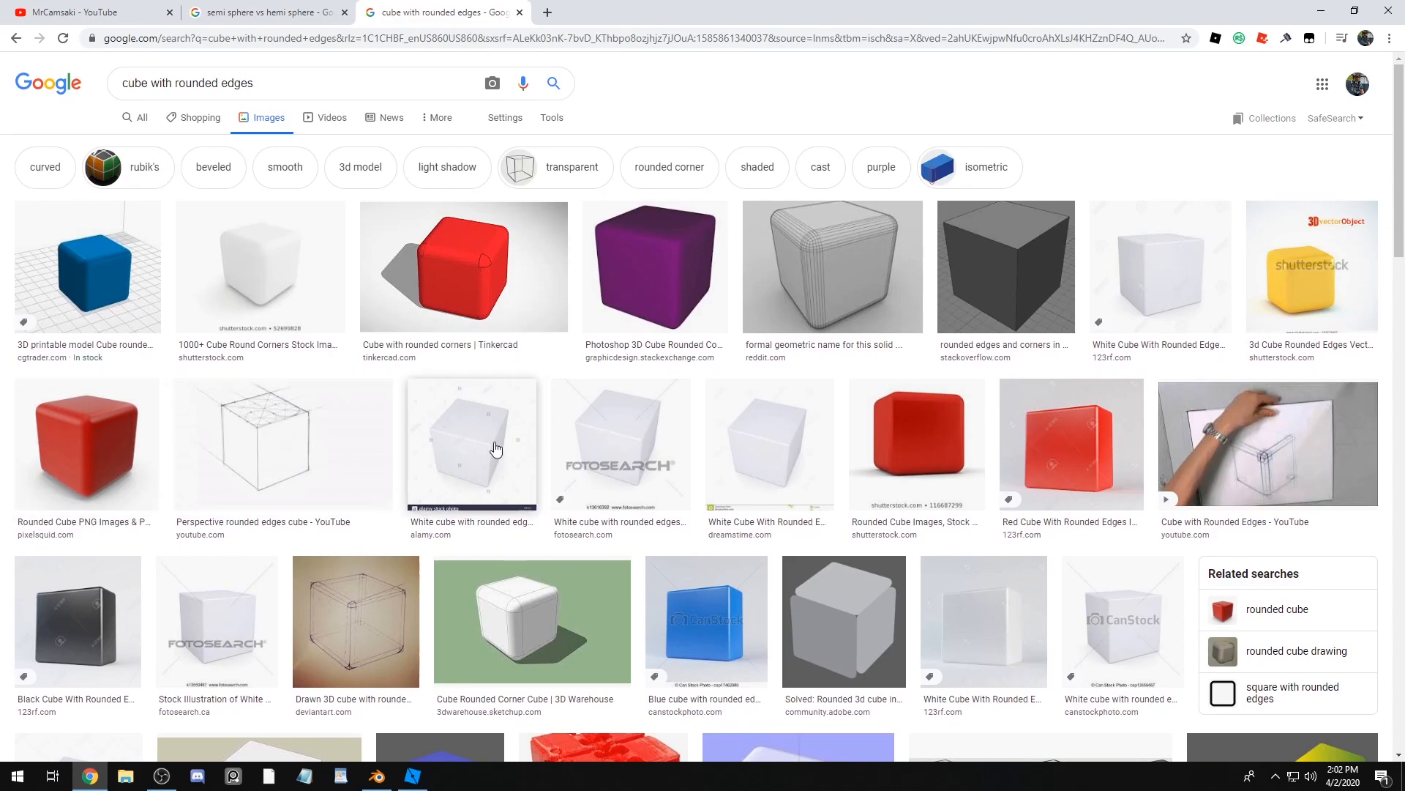
{"action": "scroll", "coordinate": [512, 424], "scroll_direction": "down", "scroll_amount": 3}
{"action": "scroll", "coordinate": [630, 377], "scroll_direction": "down", "scroll_amount": 7}
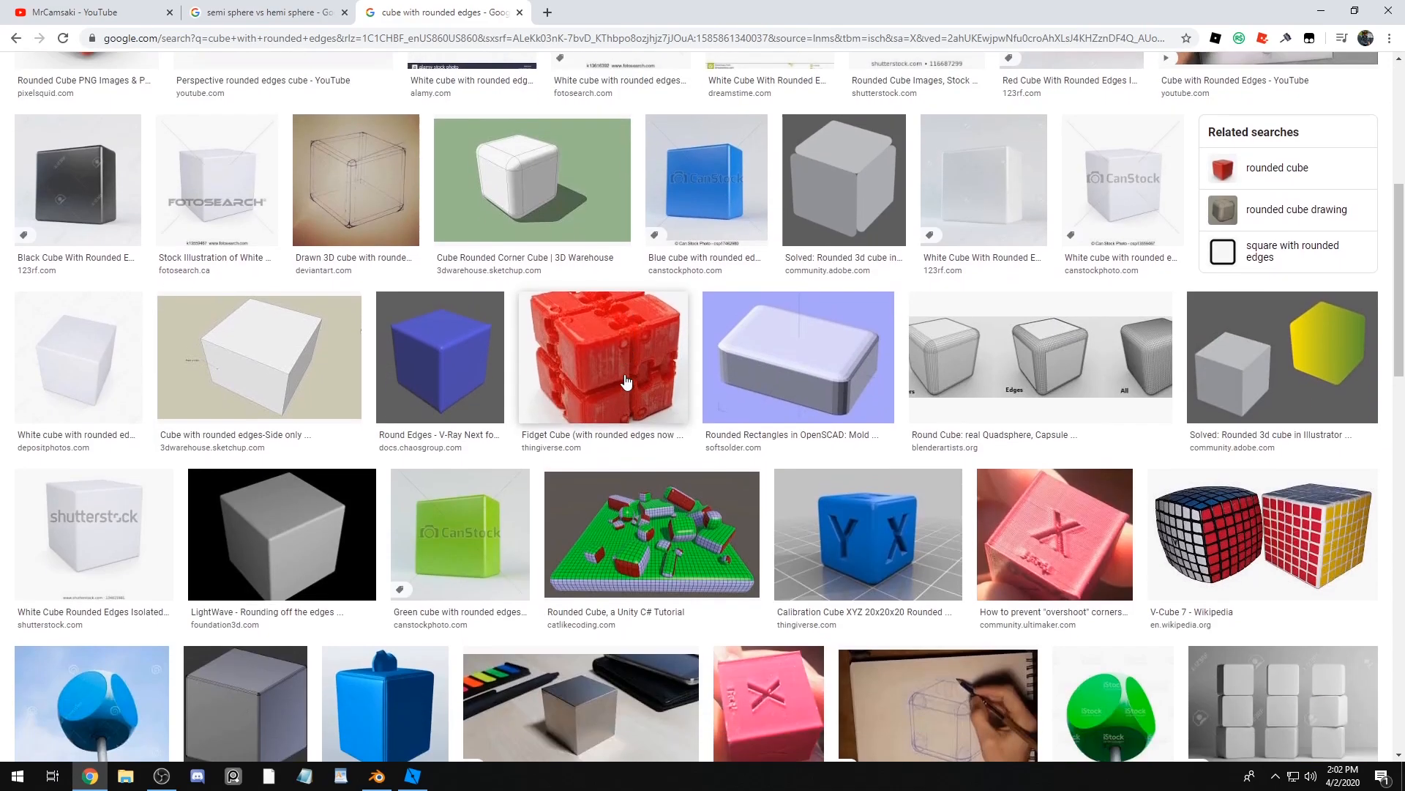
{"action": "scroll", "coordinate": [520, 379], "scroll_direction": "down", "scroll_amount": 4}
{"action": "scroll", "coordinate": [518, 380], "scroll_direction": "down", "scroll_amount": 3}
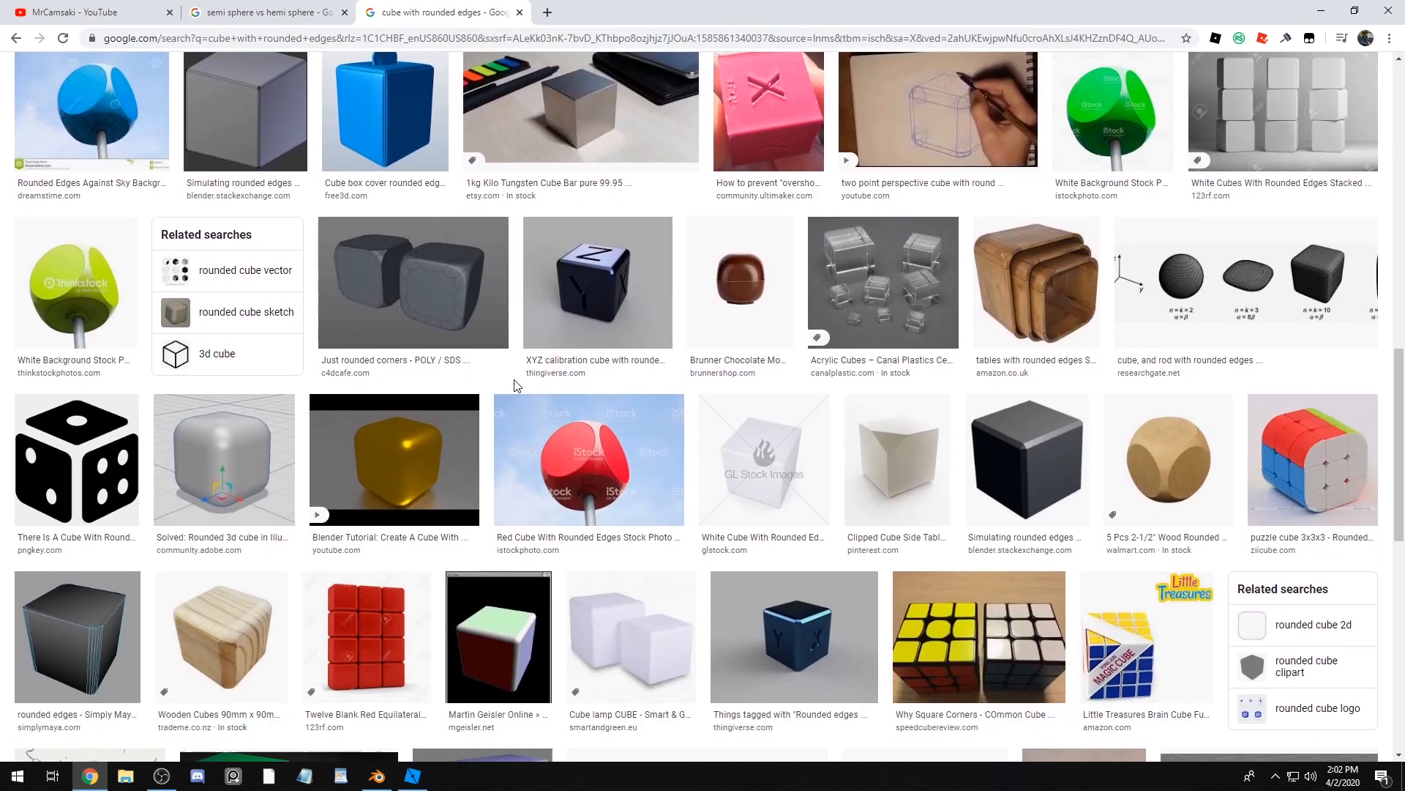
{"action": "left_click", "coordinate": [583, 320]}
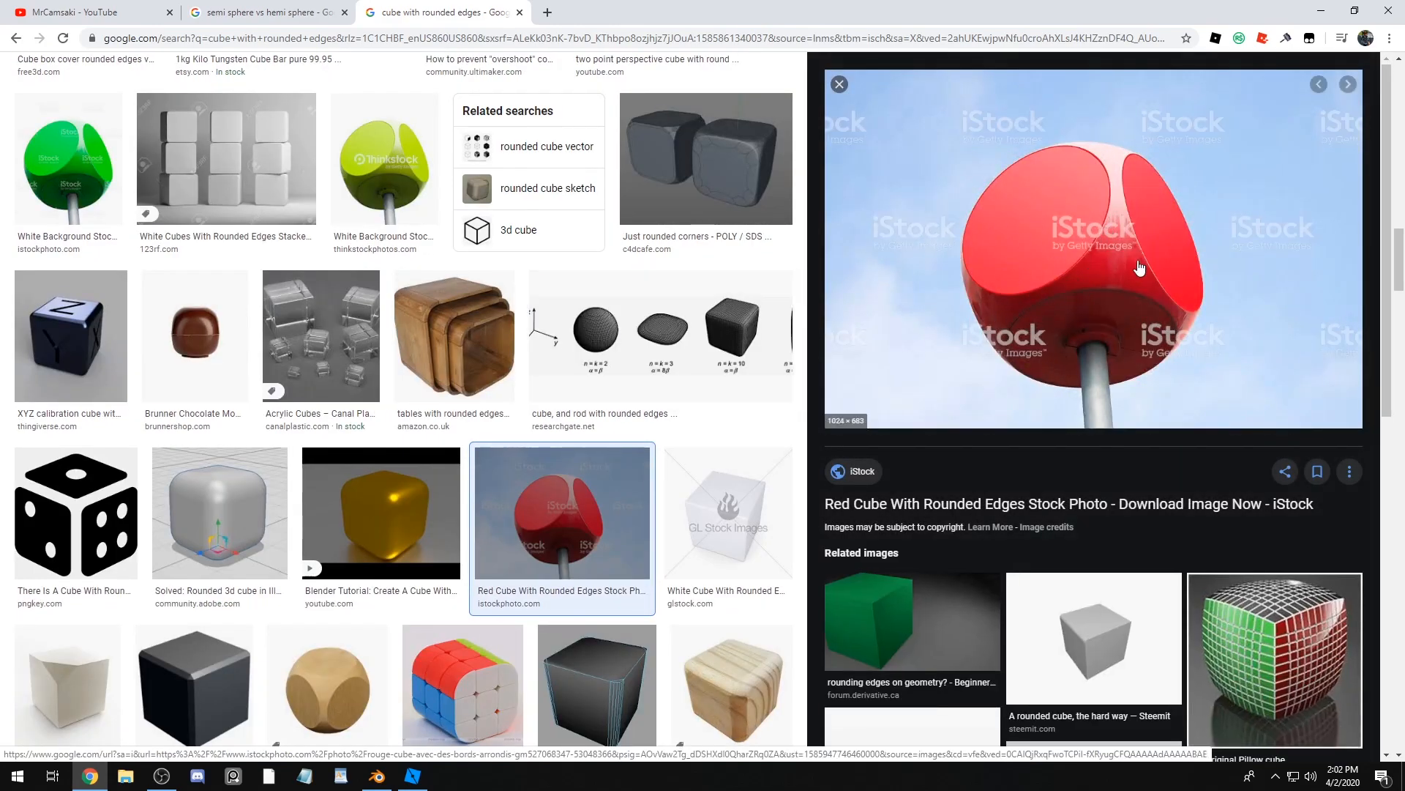
Step: Close the rounded cube search tab and switch to Roblox Studio
{"action": "key", "text": "alt+Tab"}
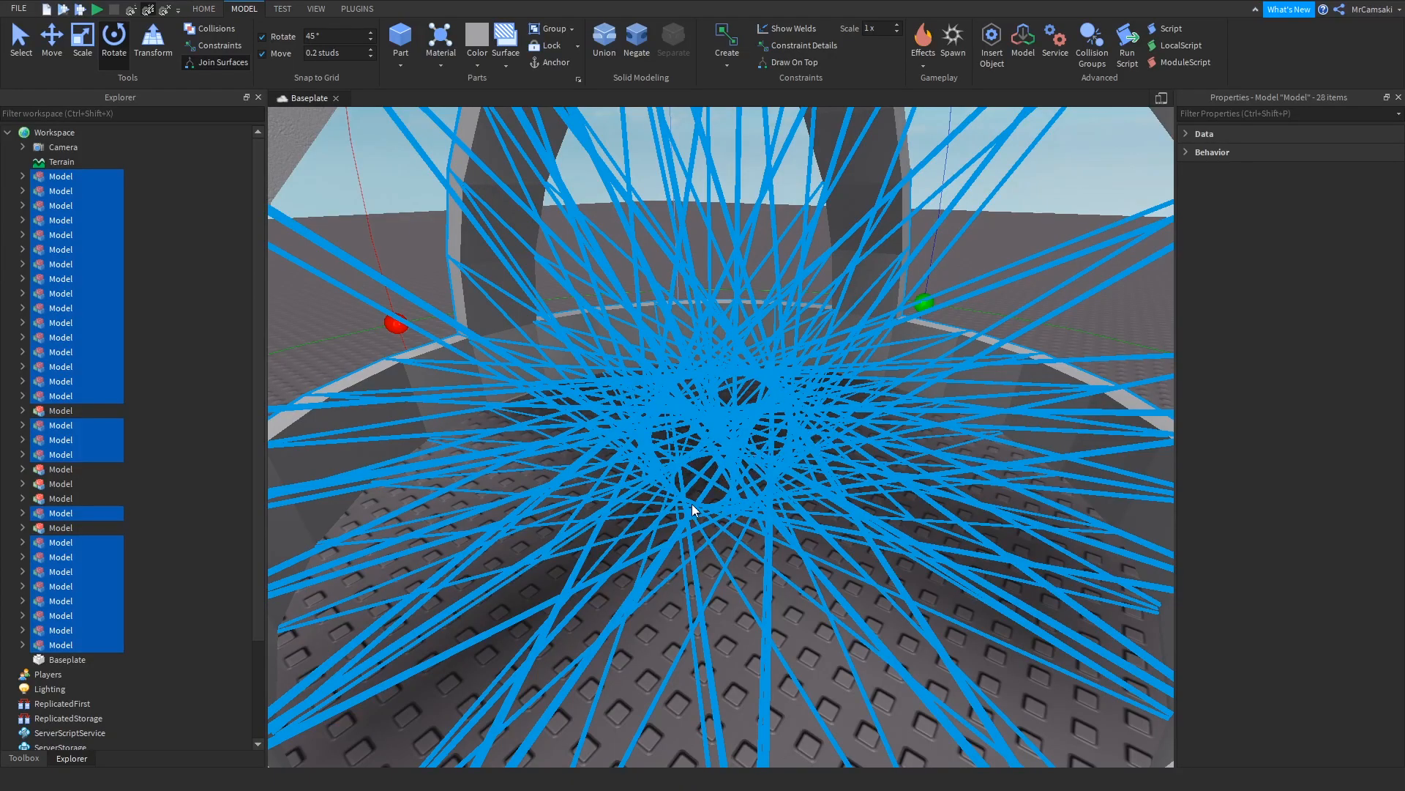
{"action": "key", "text": "alt+Tab"}
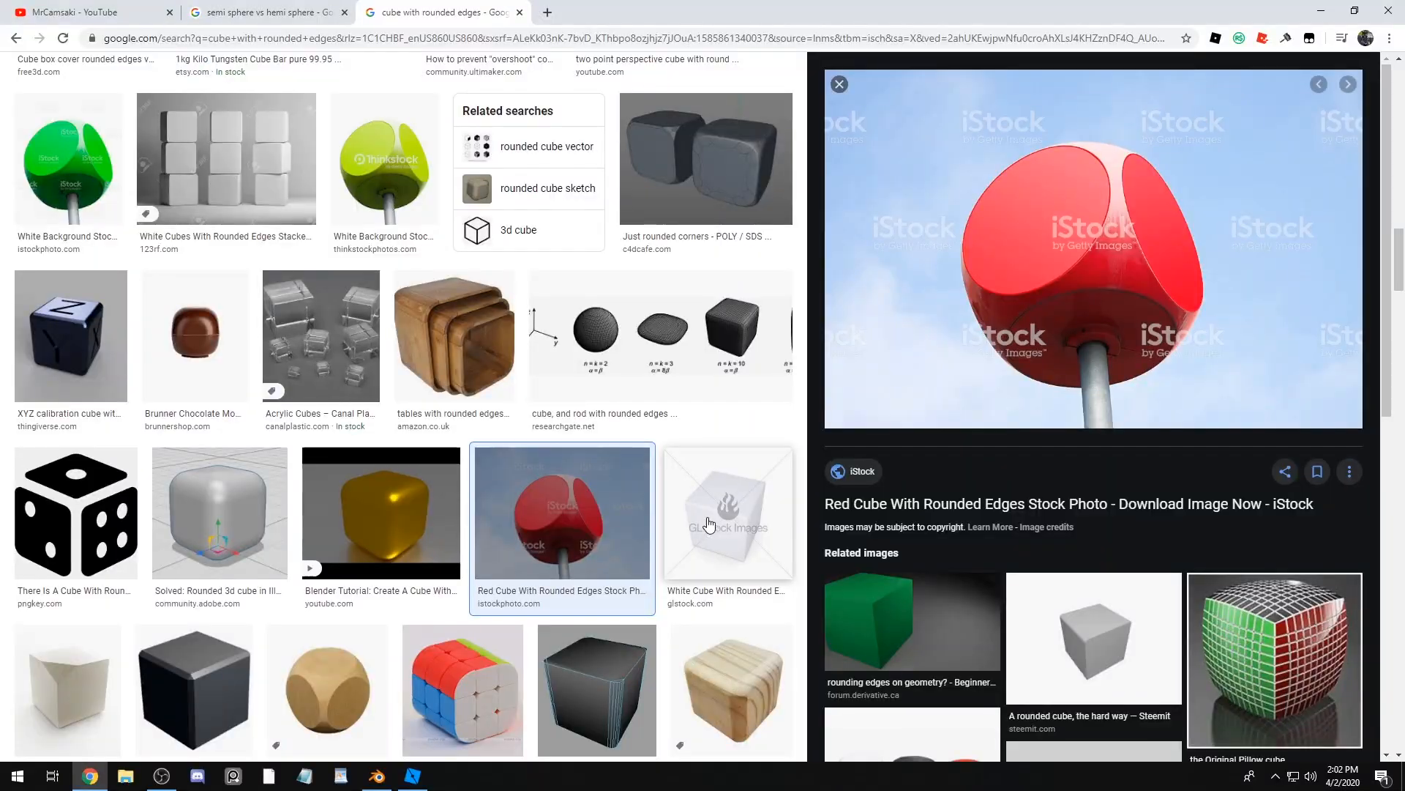
{"action": "middle_click", "coordinate": [444, 4]}
{"action": "key", "text": "alt+Tab"}
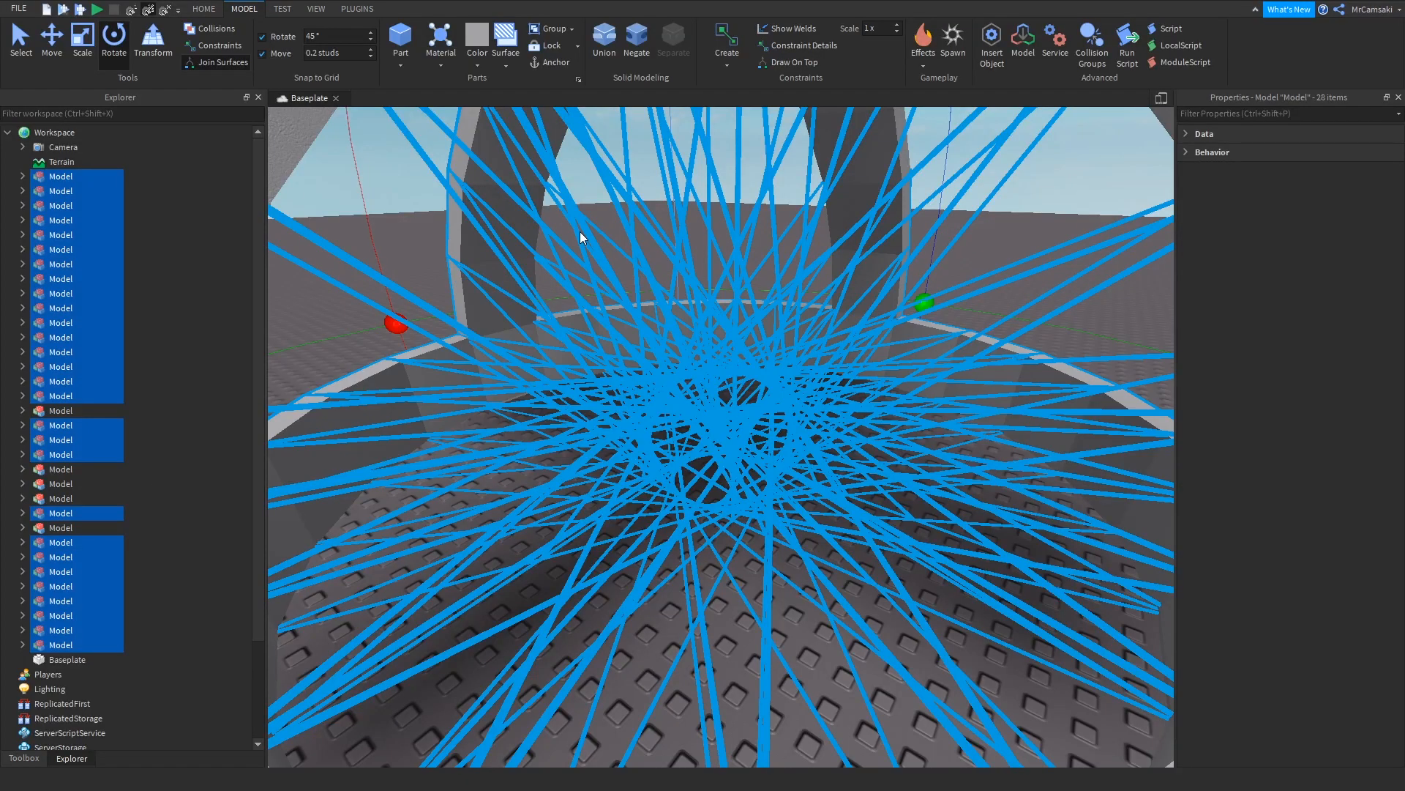
Step: Select all the panel-pair models of the dome frame and ungroup them into individual parts
{"action": "right_click_drag", "start_coordinate": [845, 397], "coordinate": [846, 398]}
{"action": "scroll", "coordinate": [846, 397], "scroll_direction": "down", "scroll_amount": 3}
{"action": "scroll", "coordinate": [845, 398], "scroll_direction": "down", "scroll_amount": 3}
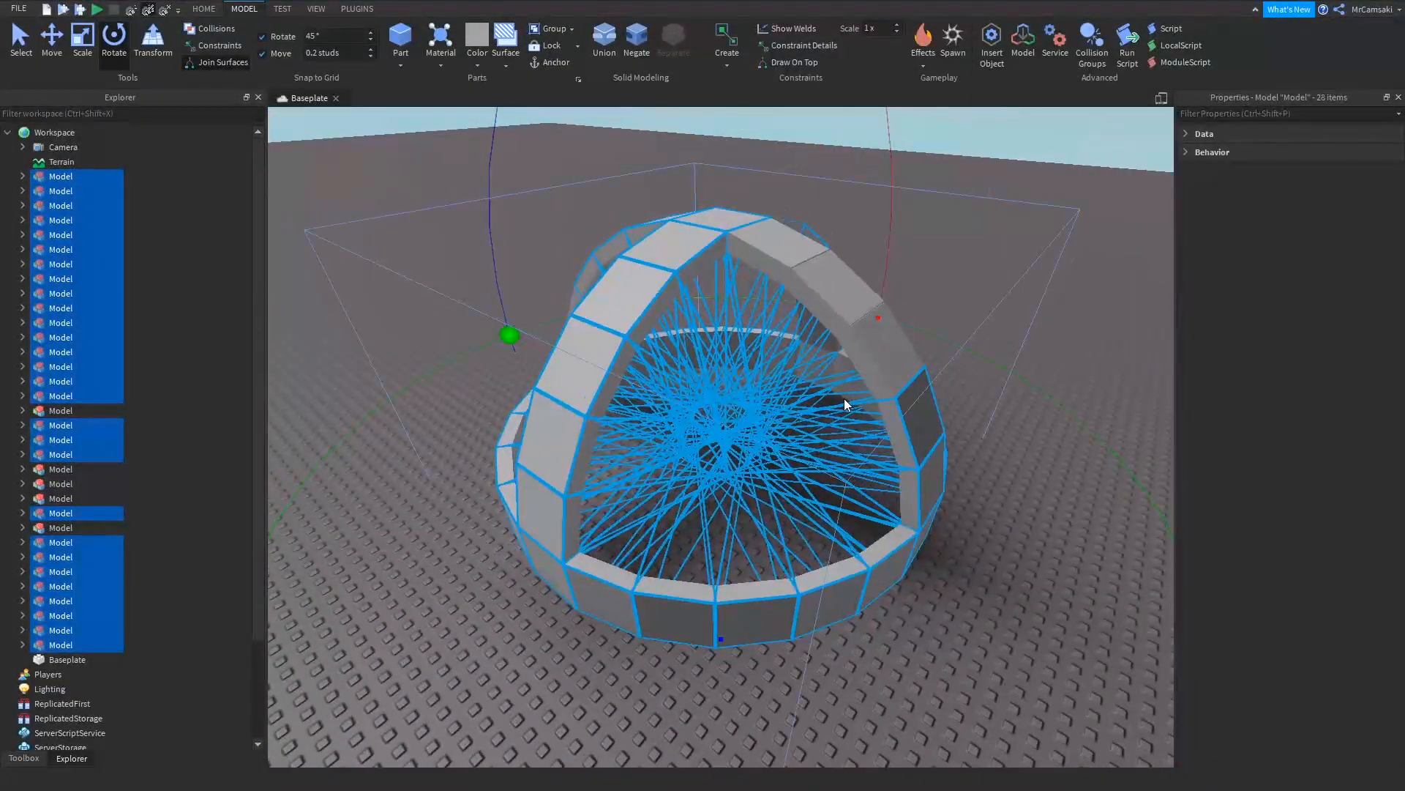
{"action": "left_click", "coordinate": [888, 665]}
{"action": "right_click_drag", "start_coordinate": [889, 658], "coordinate": [889, 656]}
{"action": "left_click_drag", "start_coordinate": [578, 304], "coordinate": [1131, 704]}
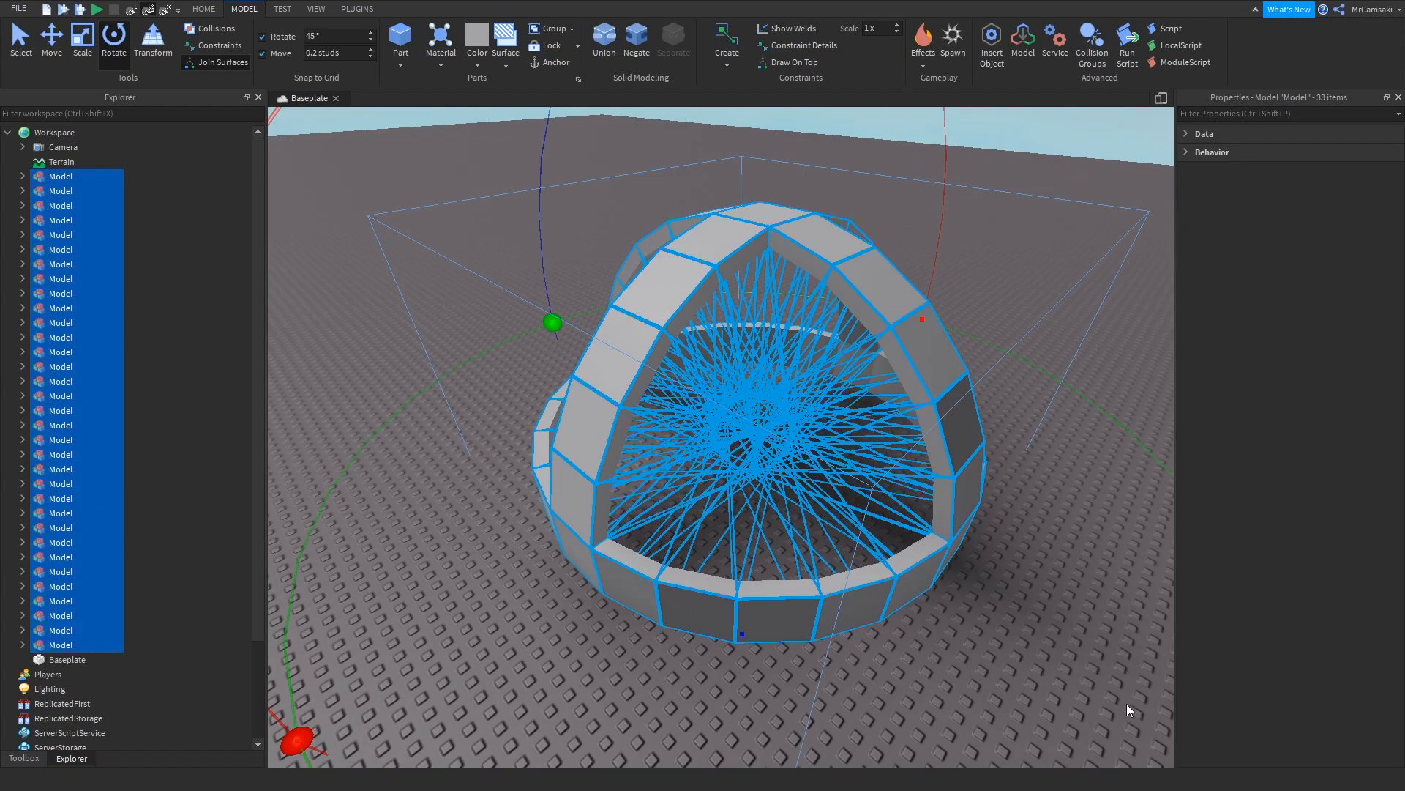
{"action": "key", "text": "ctrl+u"}
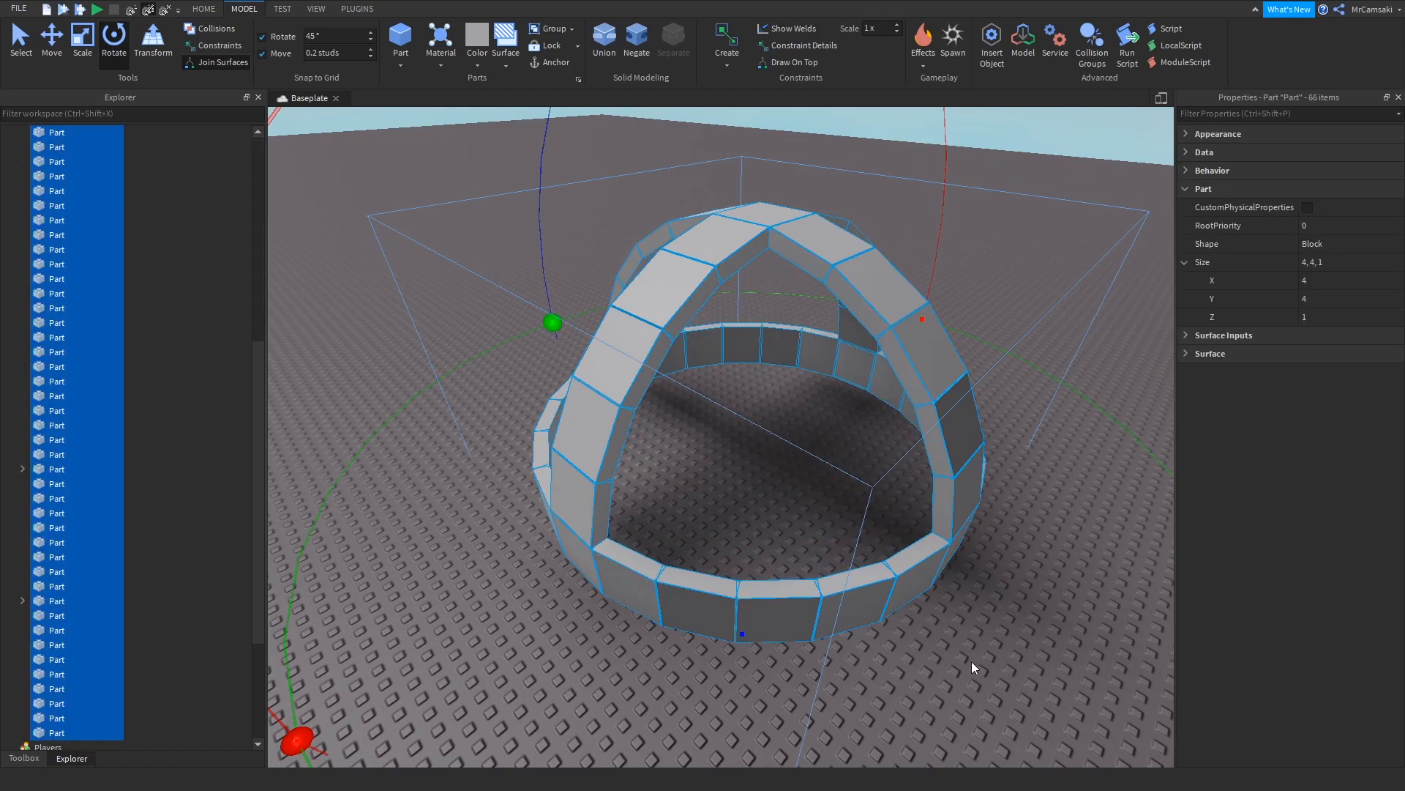
Step: Turn on the view selector and snap the camera to the Back view of the ungrouped frame
{"action": "left_click", "coordinate": [846, 631]}
{"action": "right_click_drag", "start_coordinate": [672, 551], "coordinate": [672, 551]}
{"action": "right_click_drag", "start_coordinate": [577, 505], "coordinate": [578, 505]}
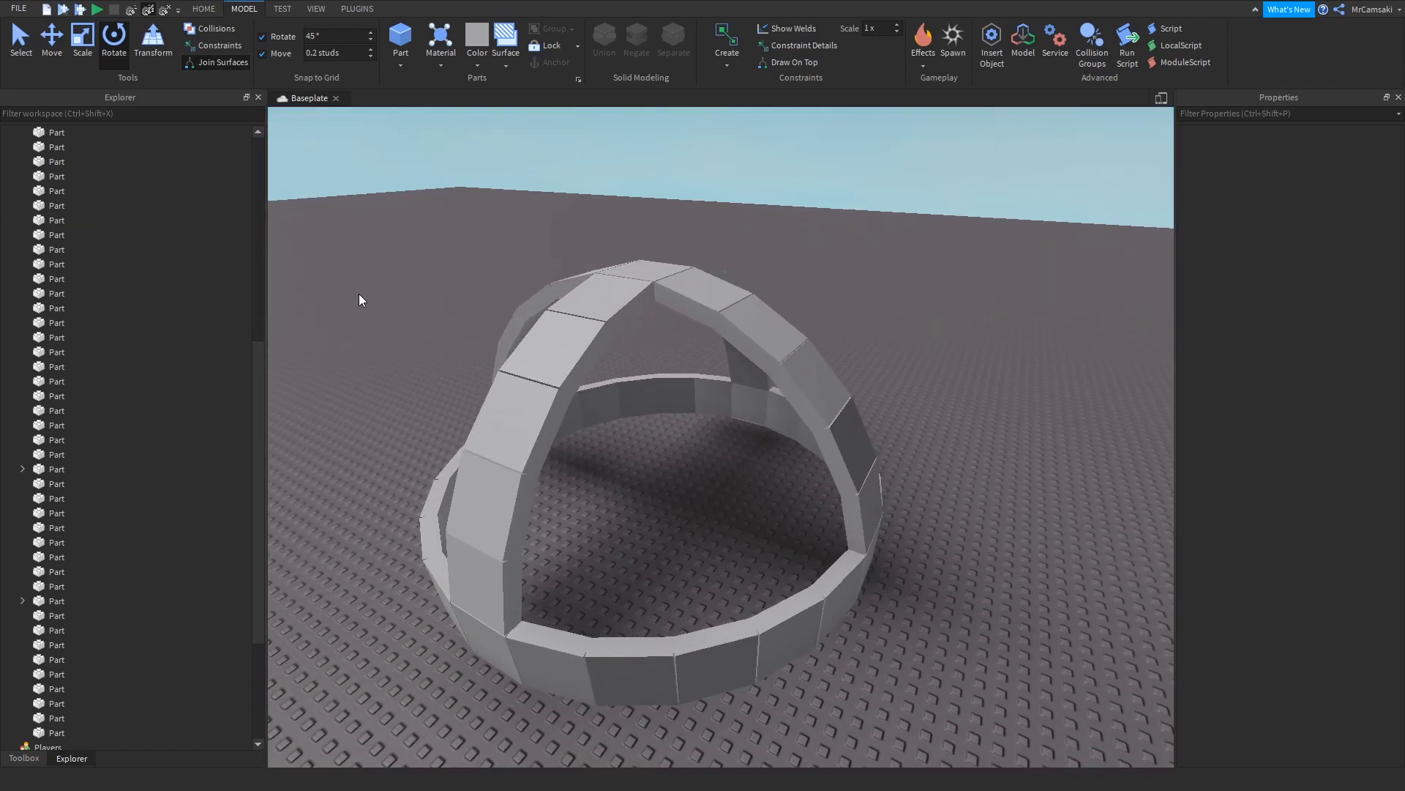
{"action": "left_click_drag", "start_coordinate": [560, 377], "coordinate": [1023, 768]}
{"action": "scroll", "coordinate": [974, 721], "scroll_direction": "down", "scroll_amount": 10}
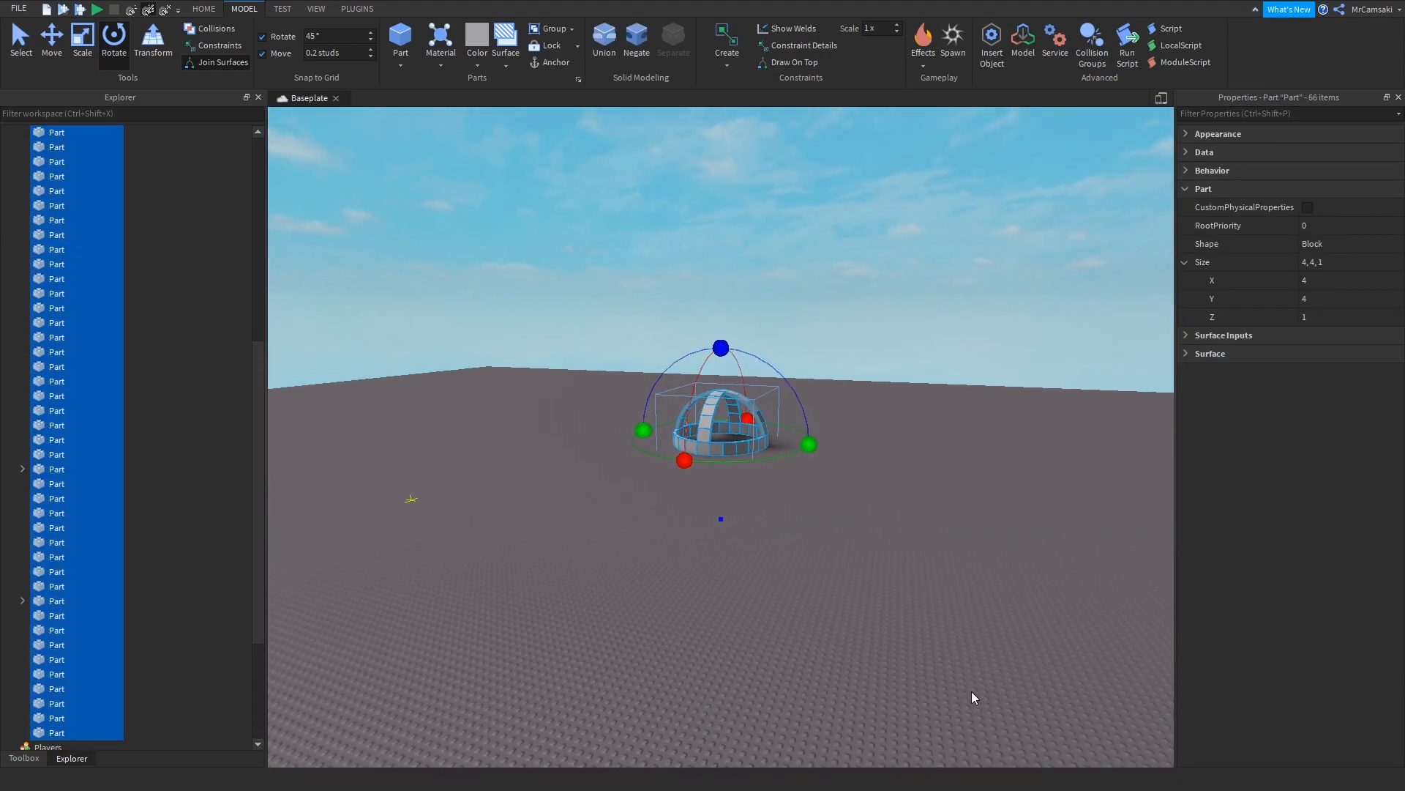
{"action": "right_click_drag", "start_coordinate": [972, 691], "coordinate": [972, 691]}
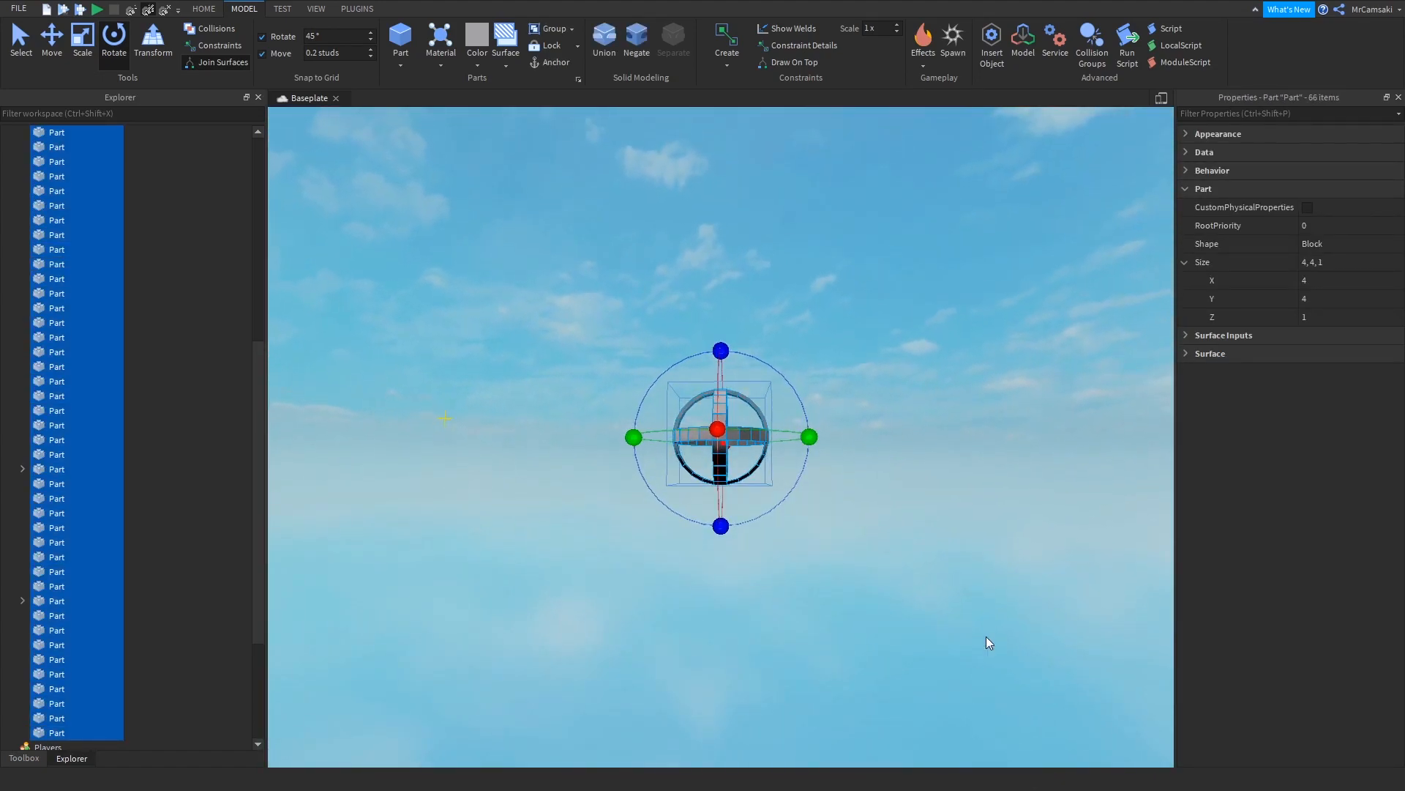
{"action": "left_click", "coordinate": [1083, 240]}
{"action": "left_click", "coordinate": [317, 9]}
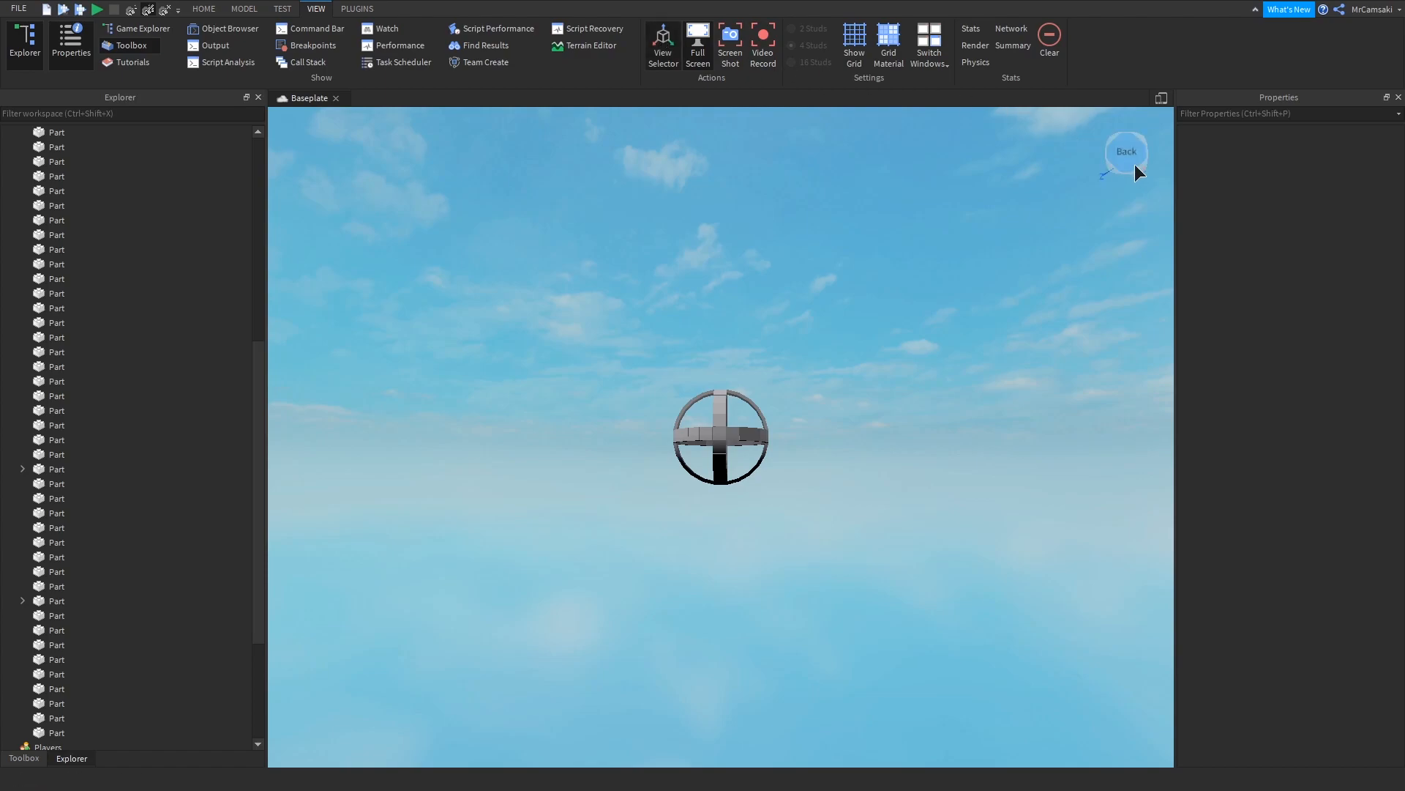
{"action": "left_click", "coordinate": [1130, 157]}
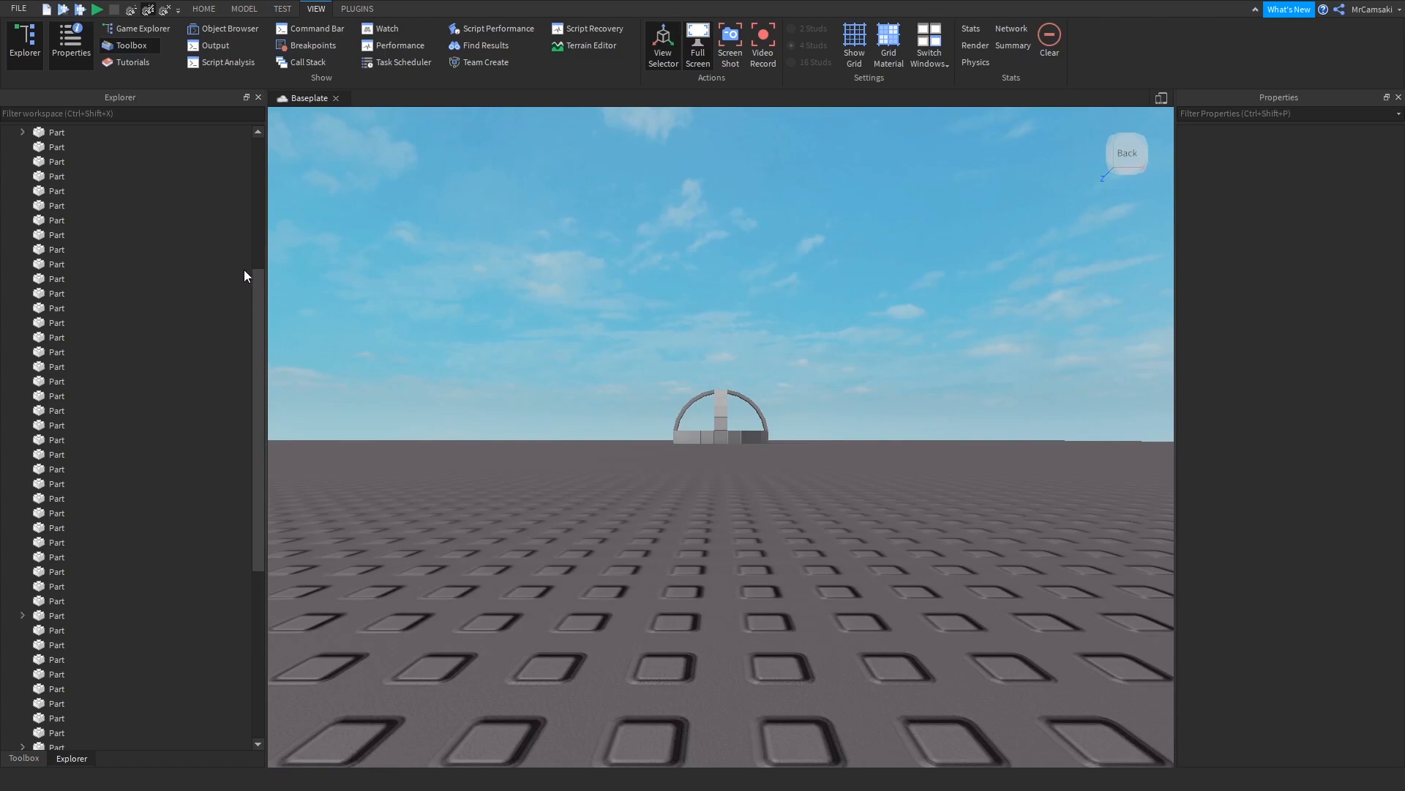
Step: Delete the Baseplate from the workspace and realign the camera to the Back view
{"action": "left_click", "coordinate": [65, 177]}
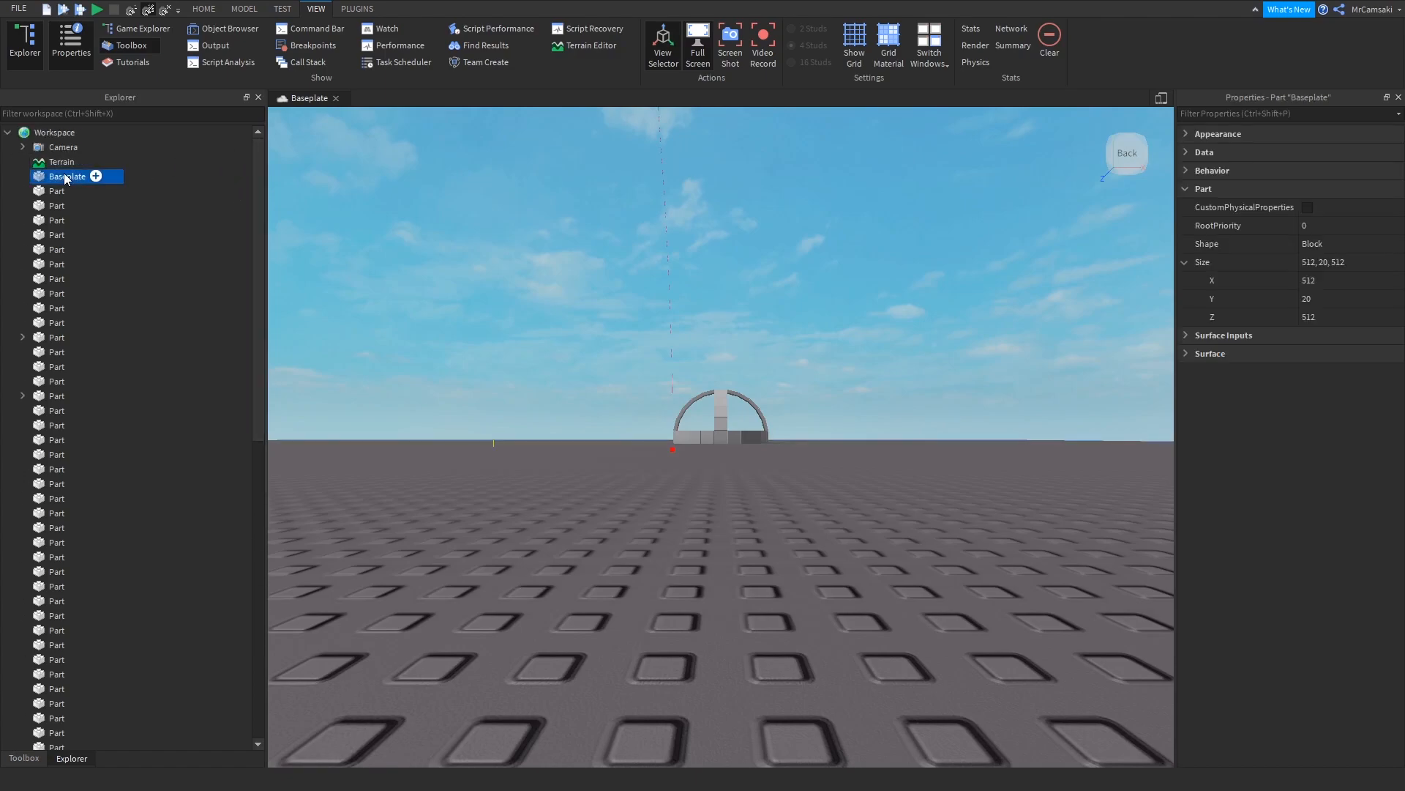
{"action": "key", "text": "Delete"}
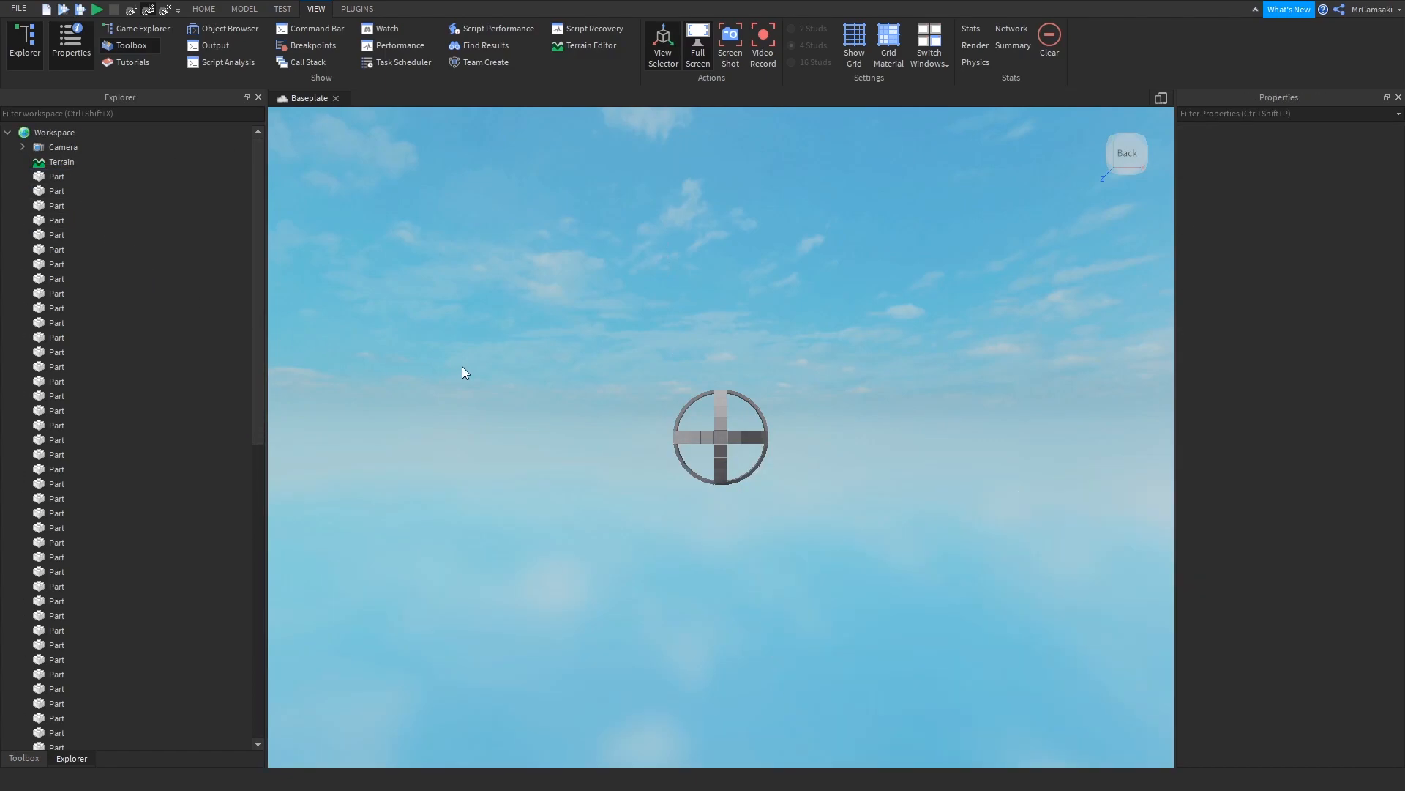
{"action": "right_click_drag", "start_coordinate": [760, 443], "coordinate": [760, 444]}
{"action": "scroll", "coordinate": [760, 443], "scroll_direction": "up", "scroll_amount": 6}
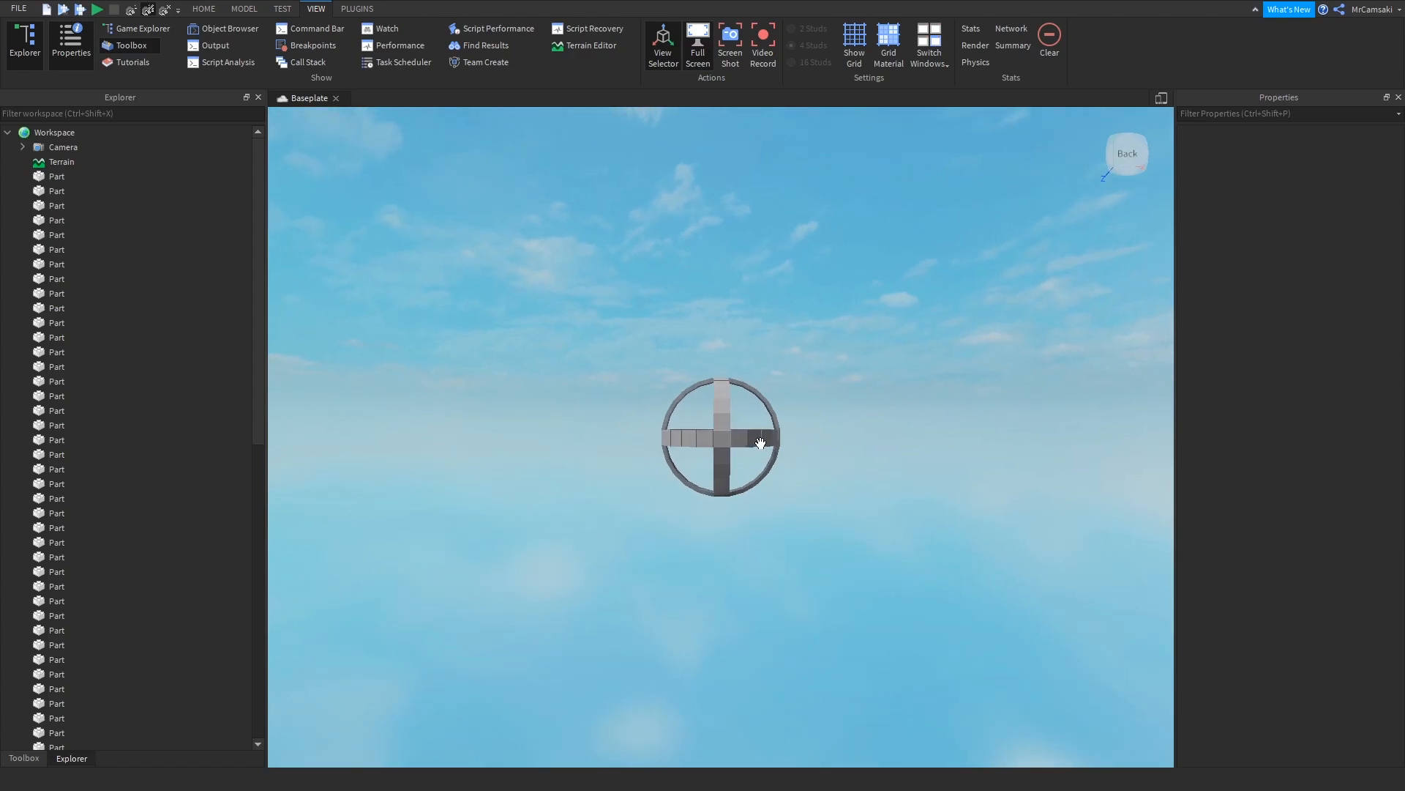
{"action": "left_click", "coordinate": [1129, 163]}
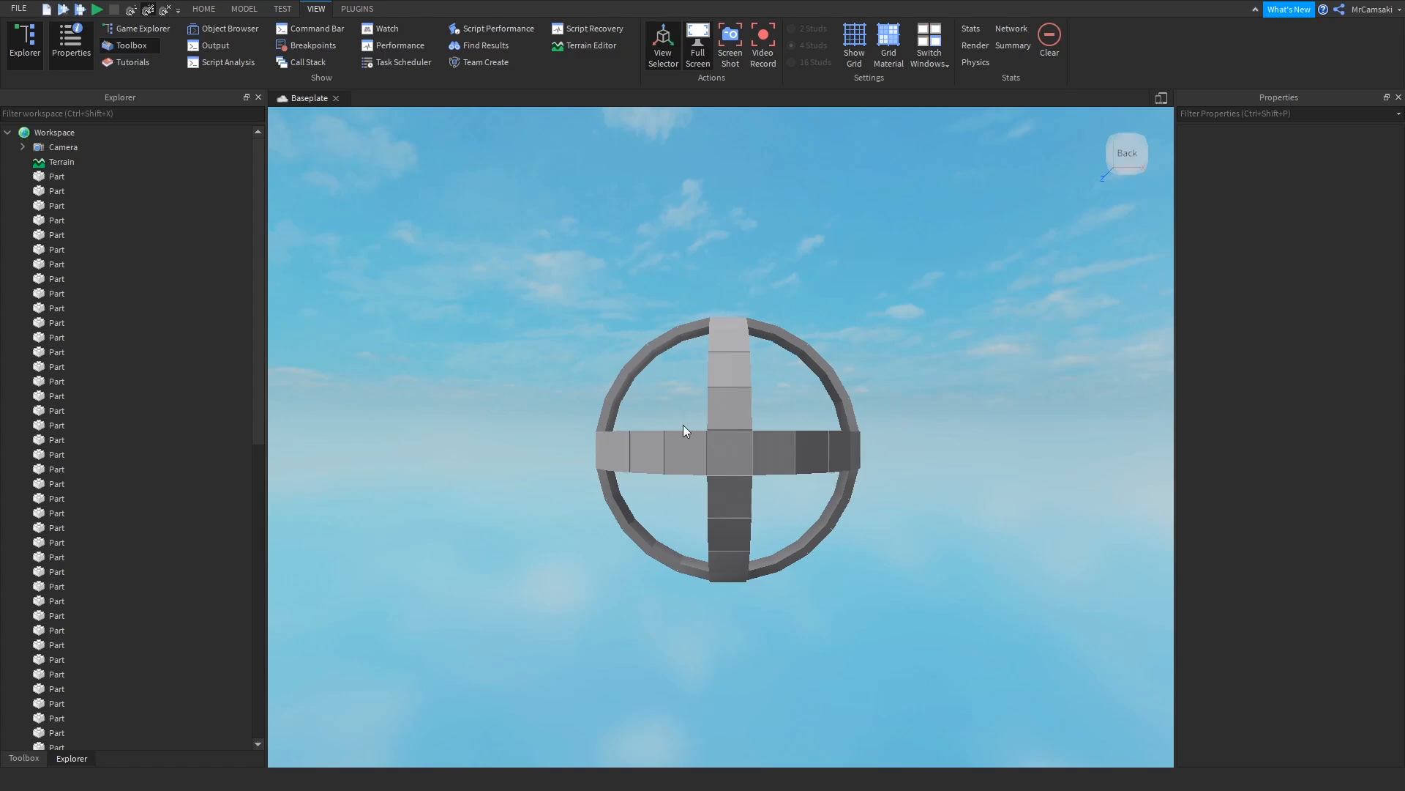
Step: Select all the arch parts hanging below the horizontal ring and delete them
{"action": "key", "text": "e"}
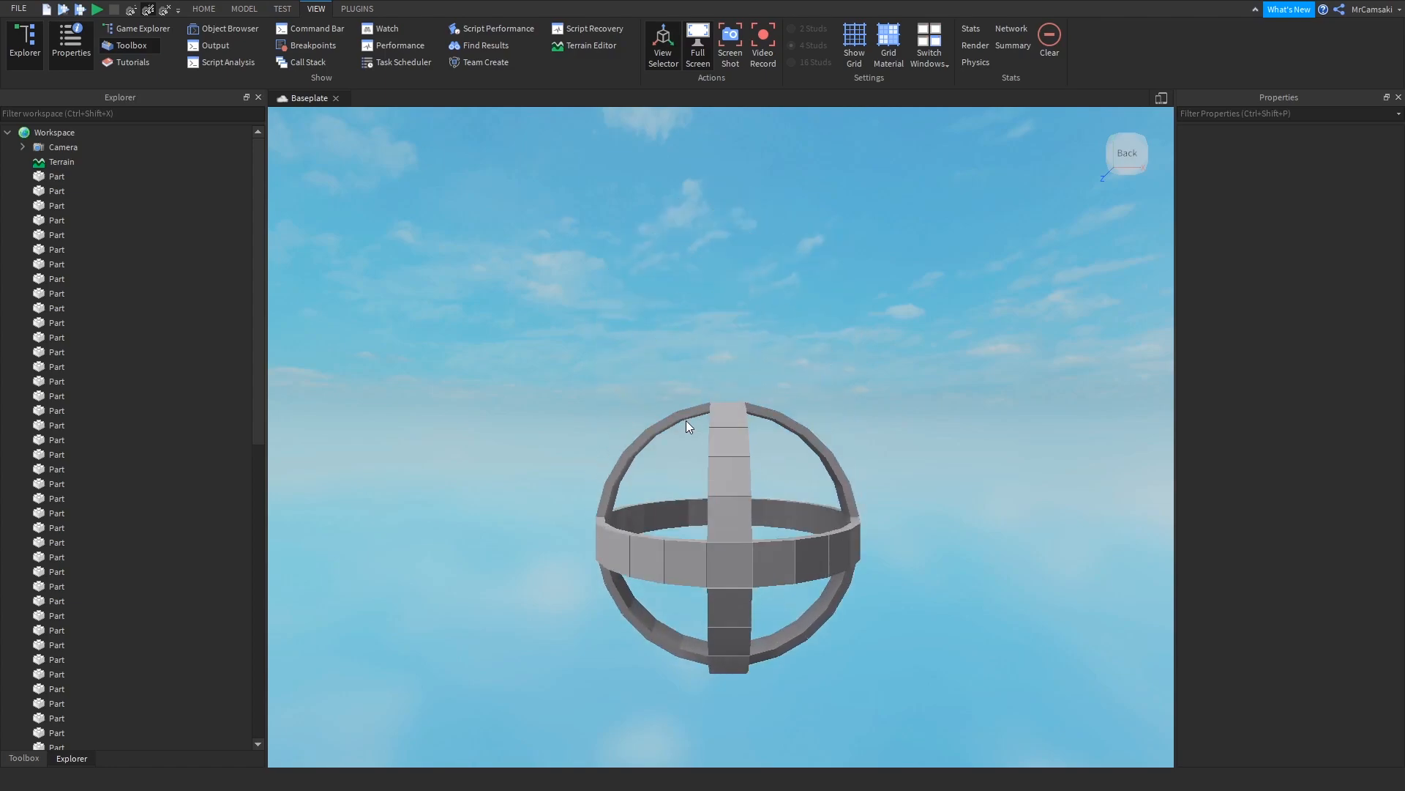
{"action": "key", "text": "w"}
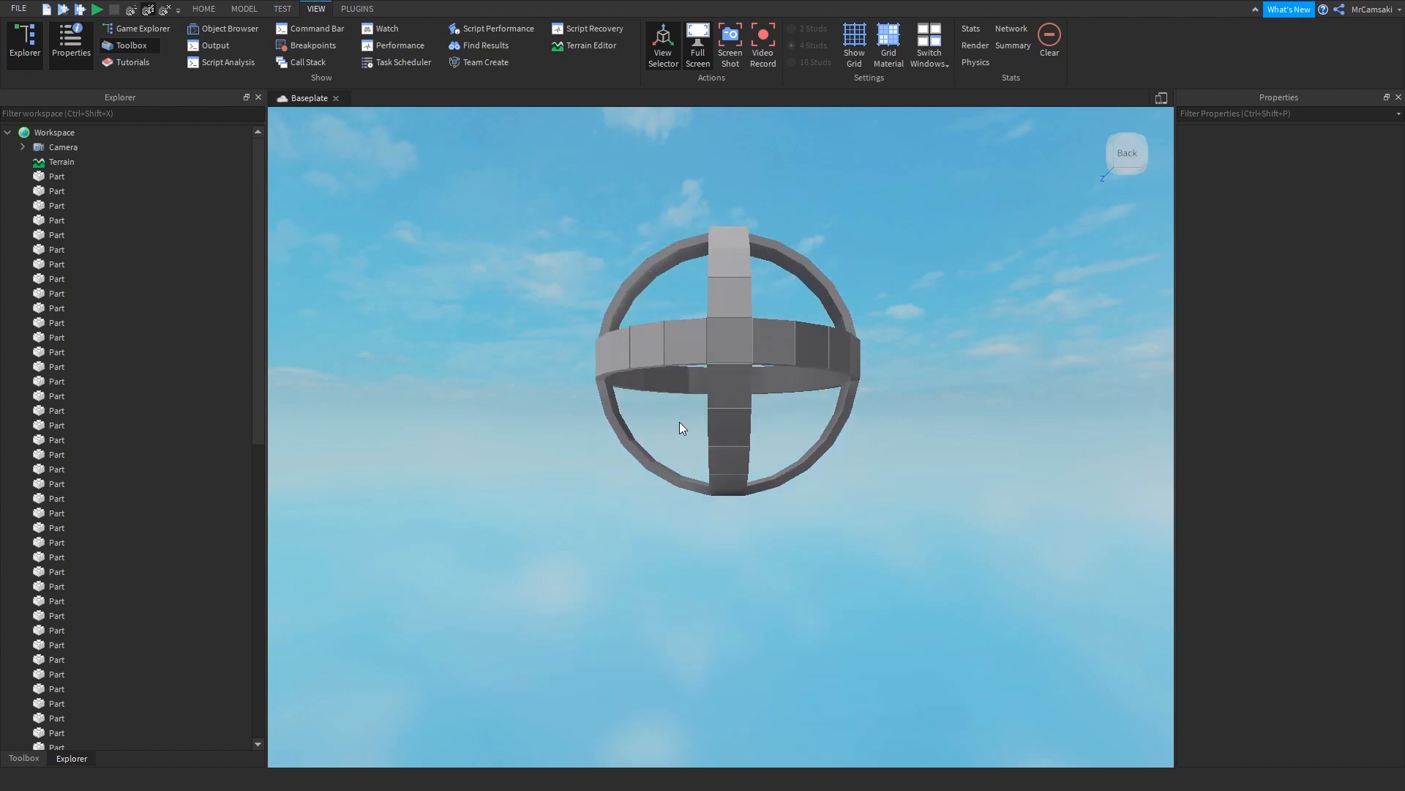
{"action": "key", "text": "e"}
{"action": "key", "text": "q"}
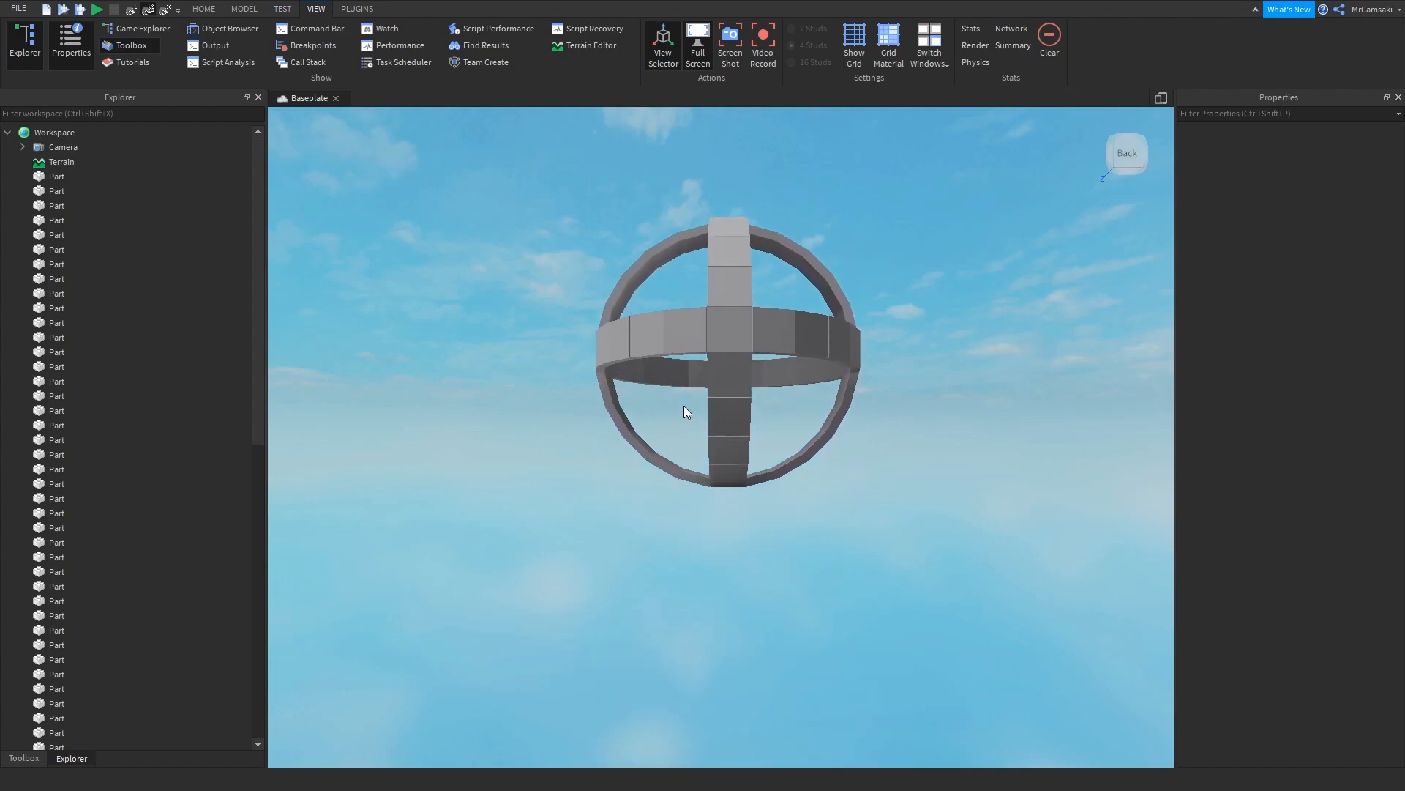
{"action": "key", "text": "e"}
{"action": "key", "text": "e"}
{"action": "key", "text": "q"}
{"action": "key", "text": "e"}
{"action": "key", "text": "q"}
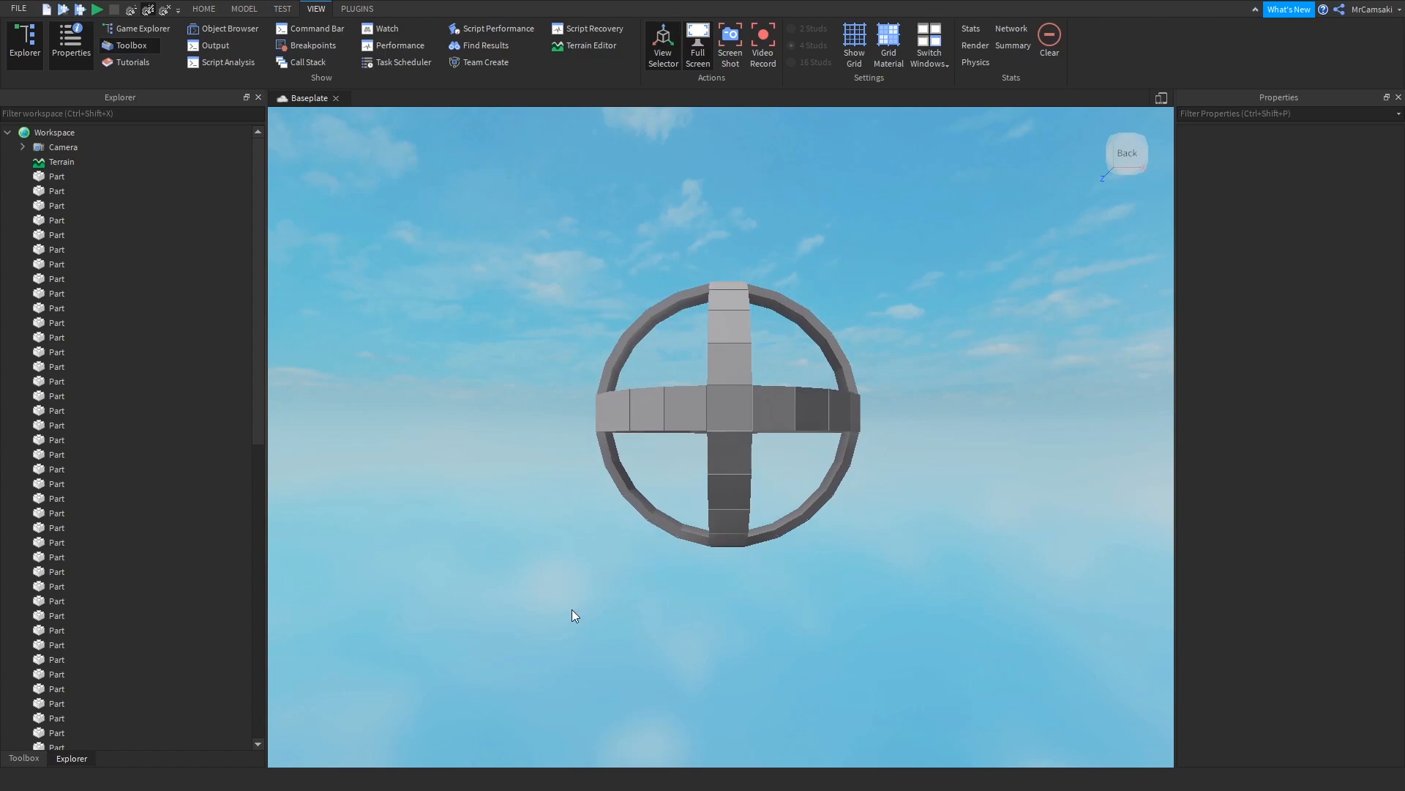
{"action": "left_click_drag", "start_coordinate": [896, 519], "coordinate": [960, 437]}
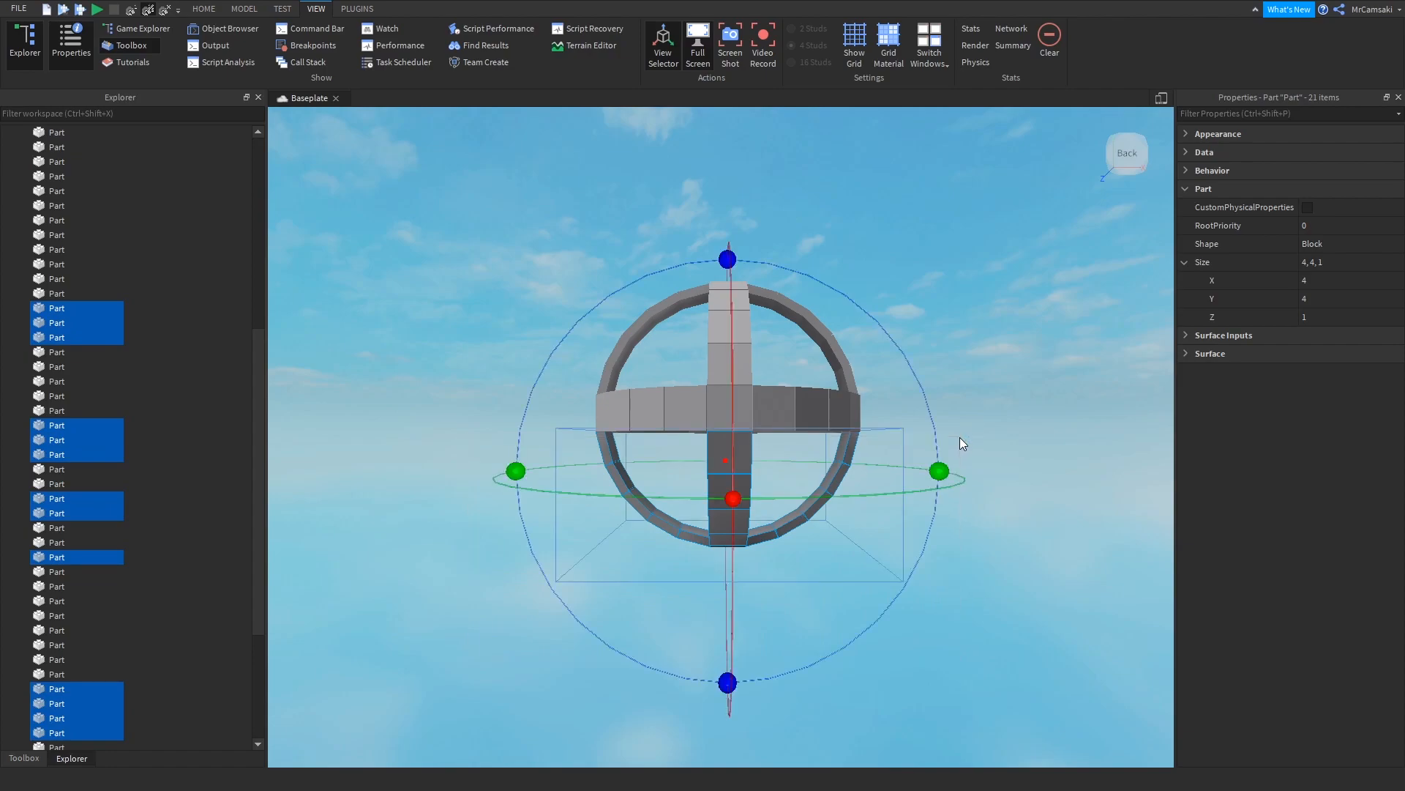
{"action": "key", "text": "Delete"}
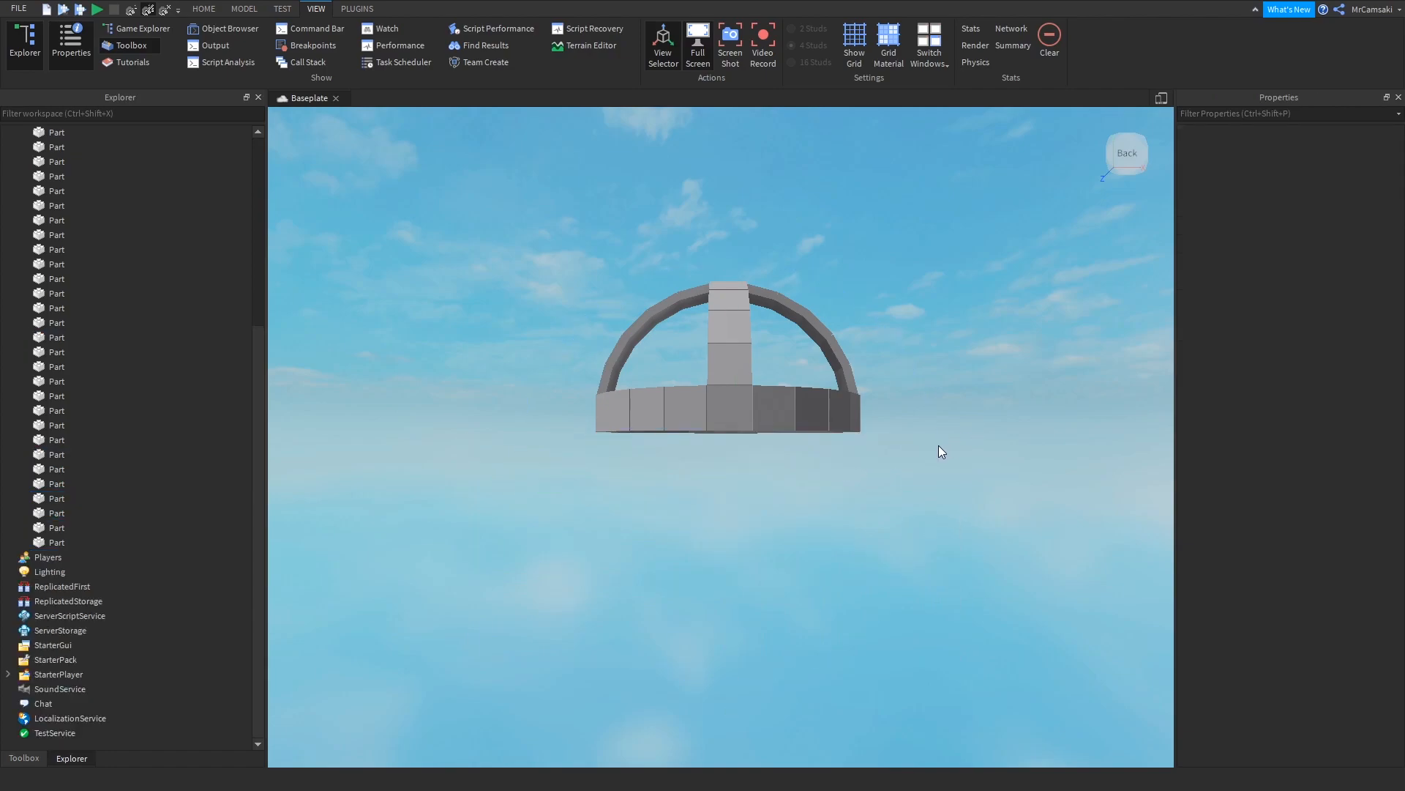
Step: Select all the arch parts above the horizontal ring and group them into one model
{"action": "key", "text": "e"}
{"action": "key", "text": "q"}
{"action": "key", "text": "e"}
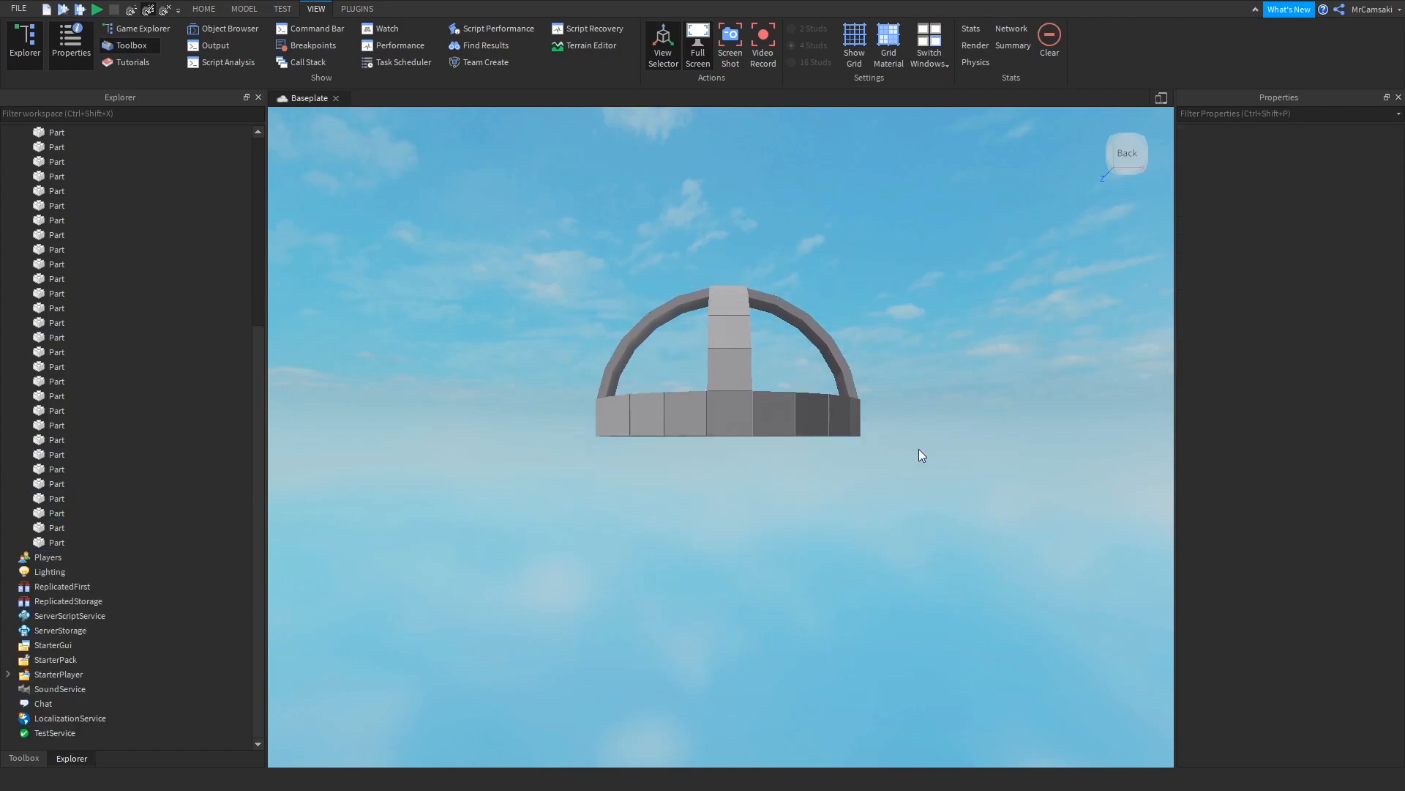
{"action": "key", "text": "w"}
{"action": "key", "text": "e"}
{"action": "key", "text": "q"}
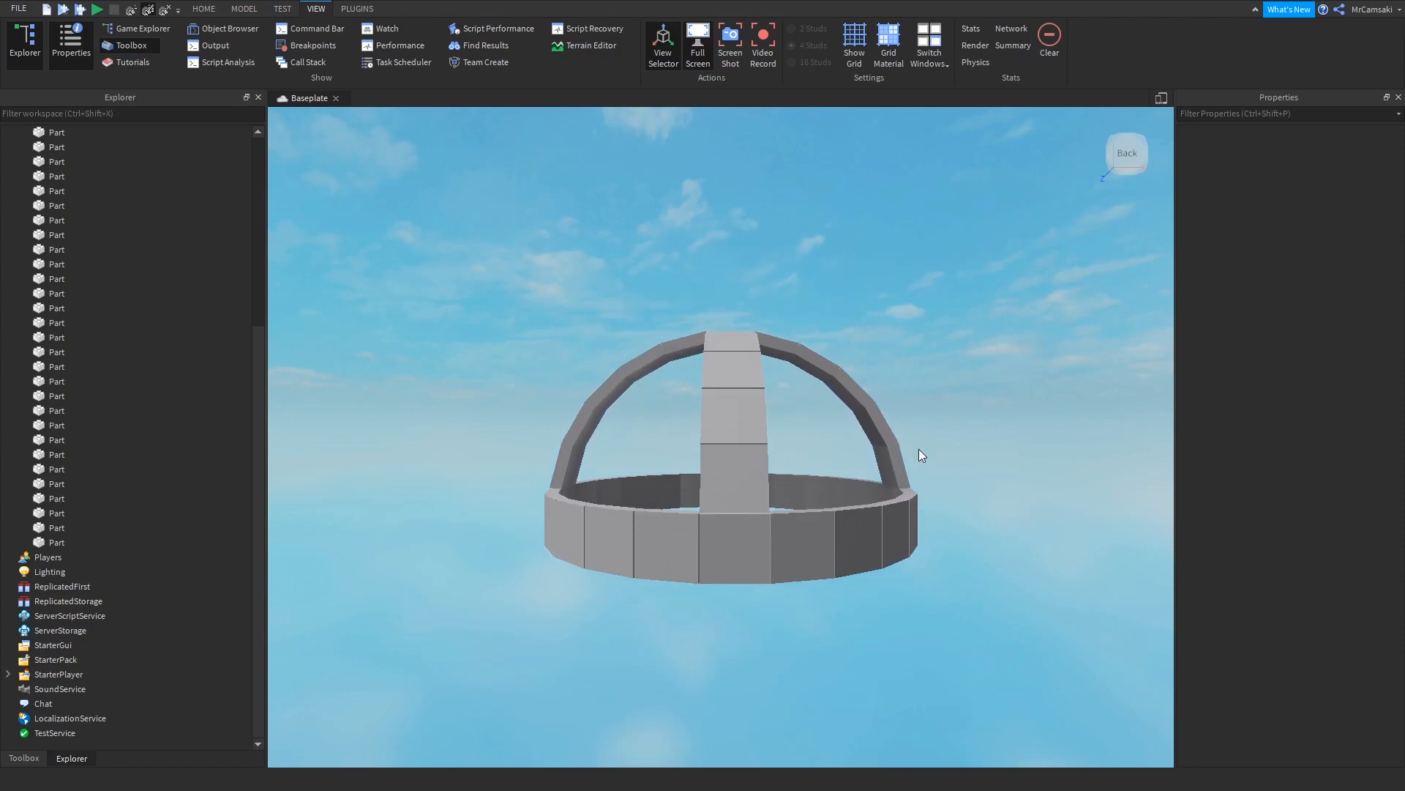
{"action": "key", "text": "d"}
{"action": "key", "text": "a"}
{"action": "key", "text": "q"}
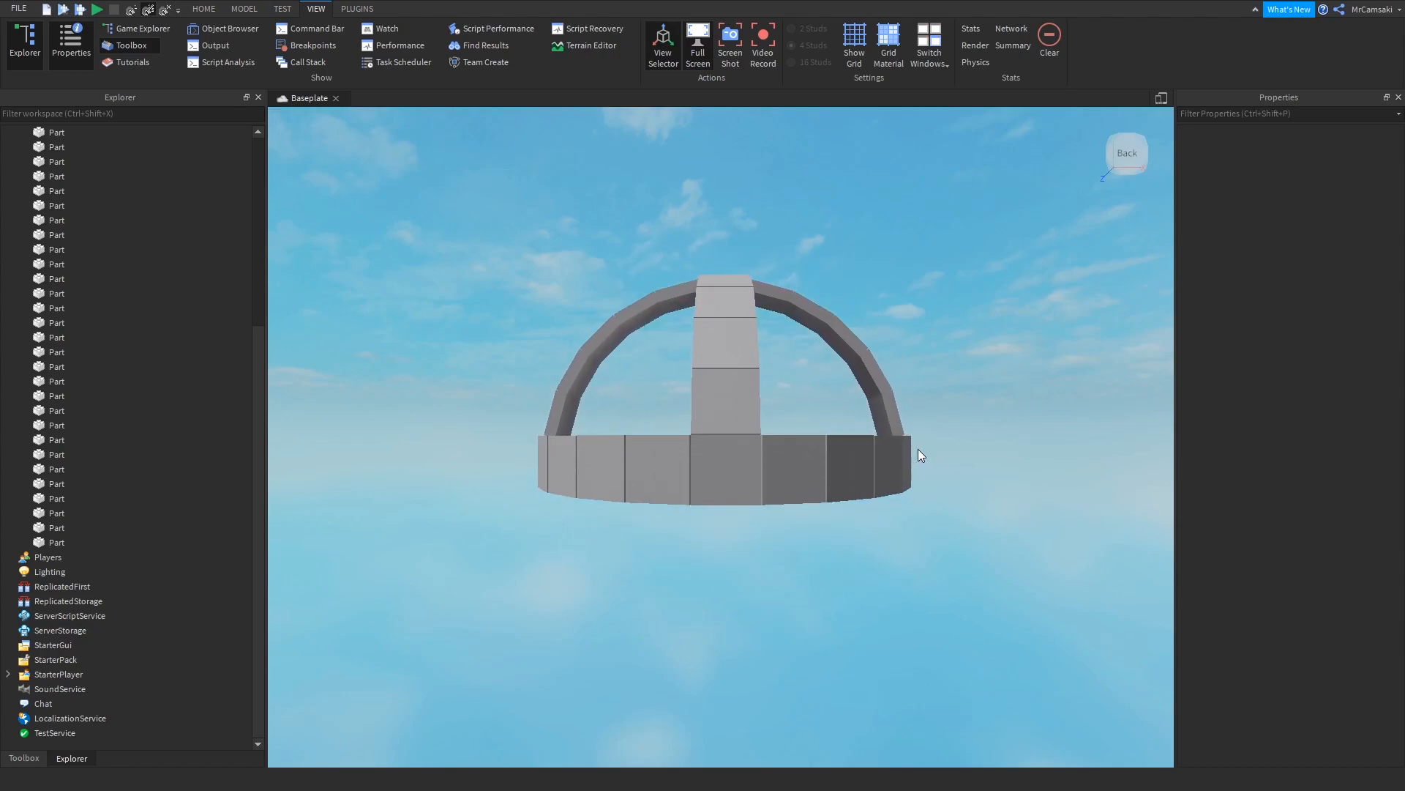
{"action": "key", "text": "d"}
{"action": "key", "text": "a"}
{"action": "key", "text": "s"}
{"action": "key", "text": "d"}
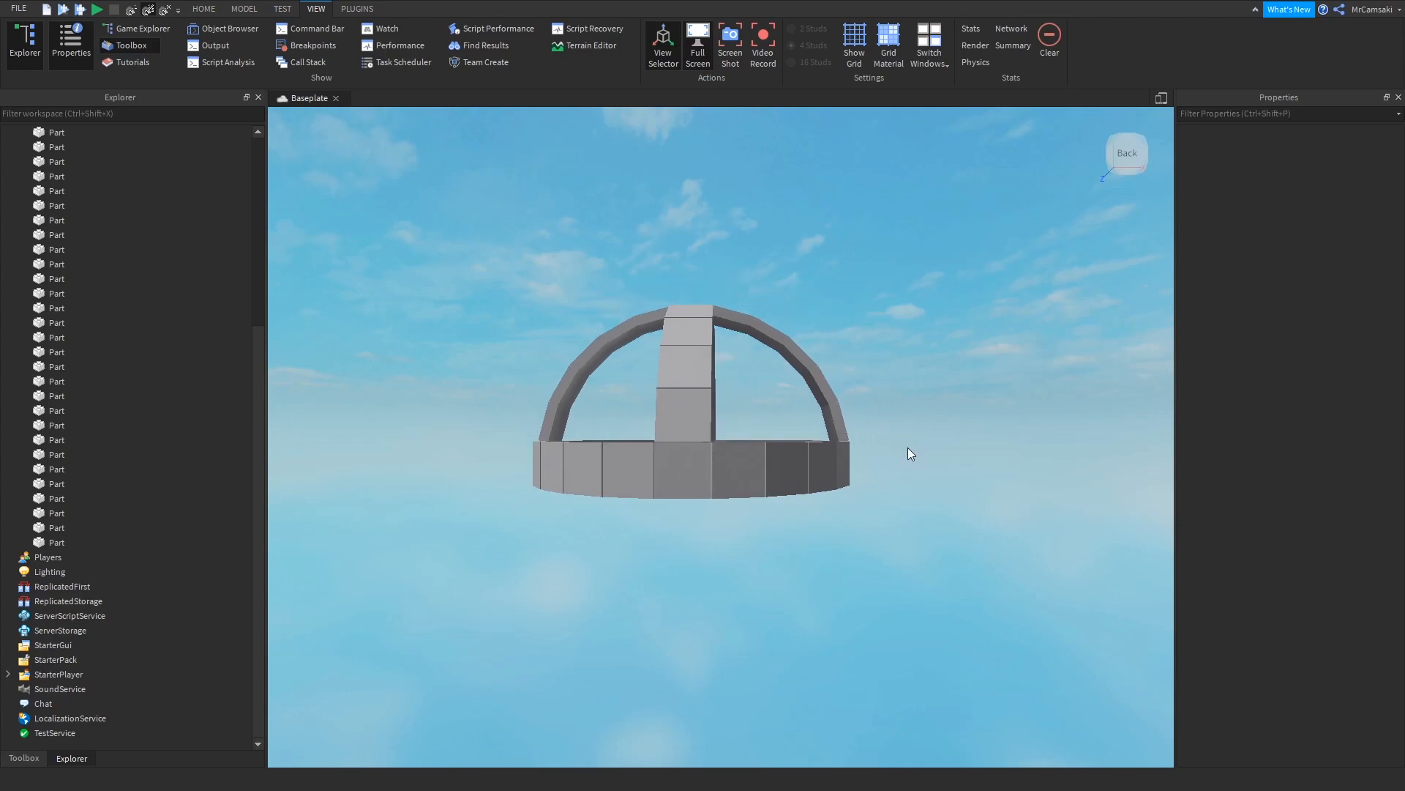
{"action": "key", "text": "e"}
{"action": "left_click_drag", "start_coordinate": [446, 279], "coordinate": [963, 473]}
{"action": "right_click_drag", "start_coordinate": [982, 477], "coordinate": [933, 421]}
{"action": "key", "text": "w"}
{"action": "key", "text": "d"}
{"action": "key", "text": "e"}
{"action": "scroll", "coordinate": [985, 451], "scroll_direction": "down", "scroll_amount": 2}
{"action": "key", "text": "ctrl+g"}
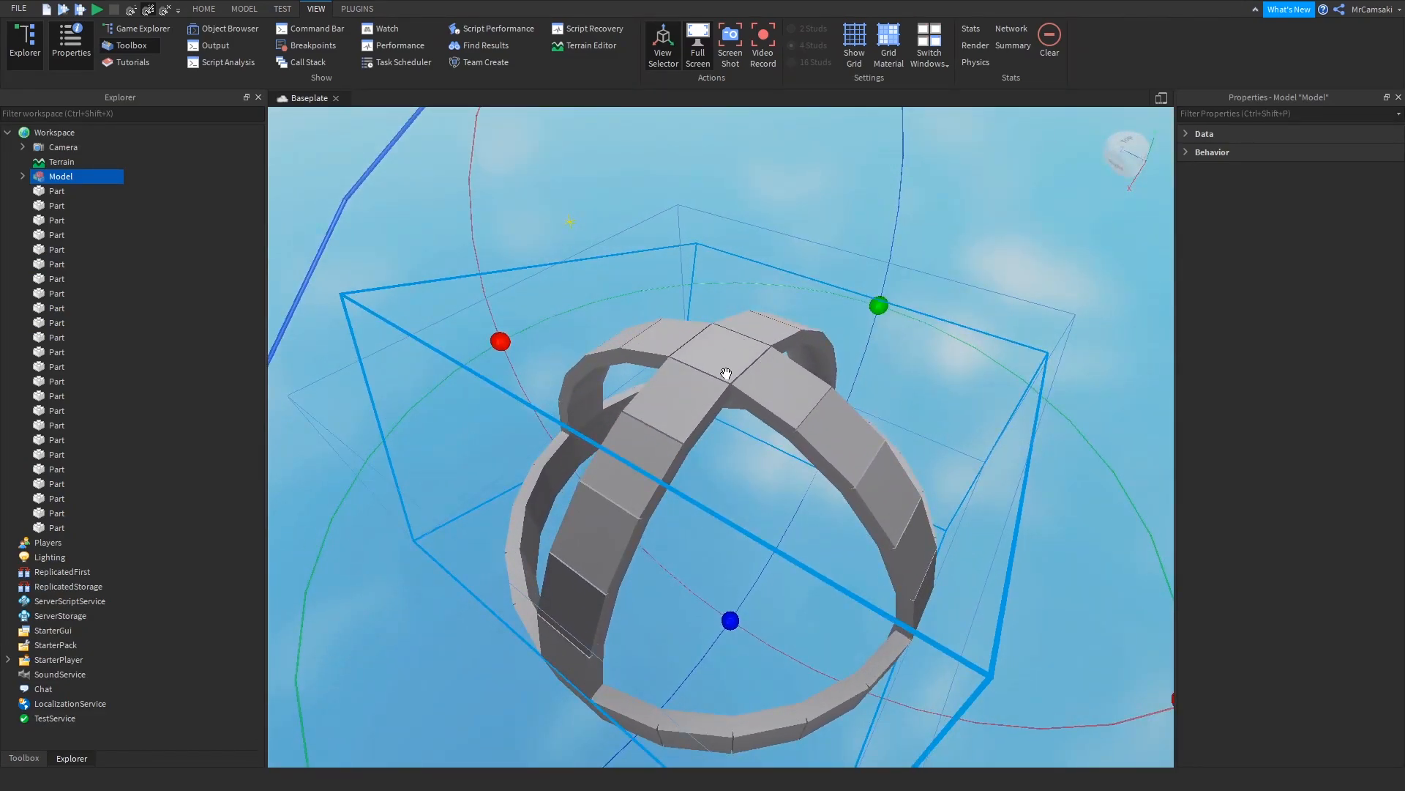
Step: Select all the parts of the horizontal ring and group them into a second model
{"action": "right_click_drag", "start_coordinate": [776, 460], "coordinate": [692, 604]}
{"action": "scroll", "coordinate": [692, 605], "scroll_direction": "down", "scroll_amount": 3}
{"action": "left_click_drag", "start_coordinate": [458, 496], "coordinate": [1063, 625]}
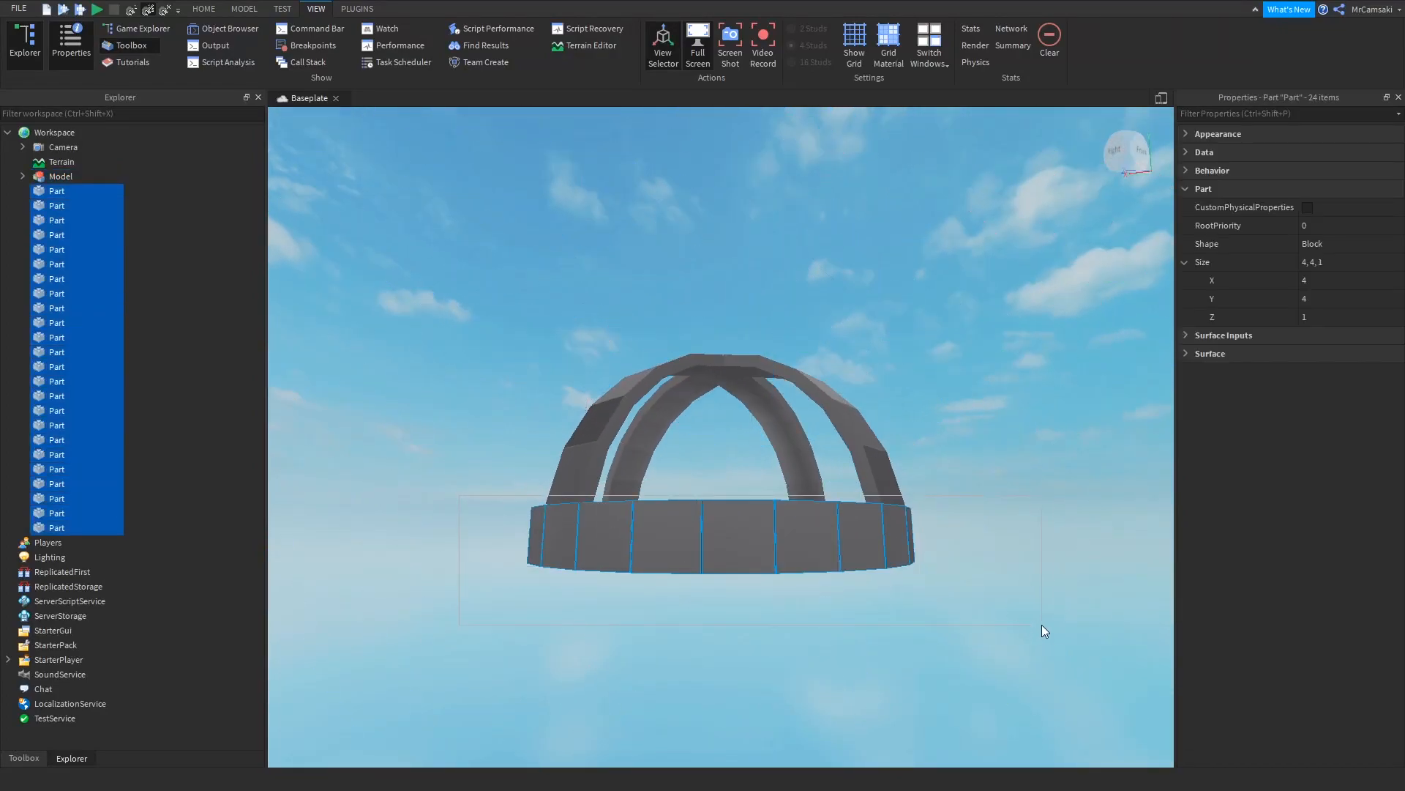
{"action": "right_click_drag", "start_coordinate": [1063, 625], "coordinate": [990, 594]}
{"action": "key", "text": "ctrl+g"}
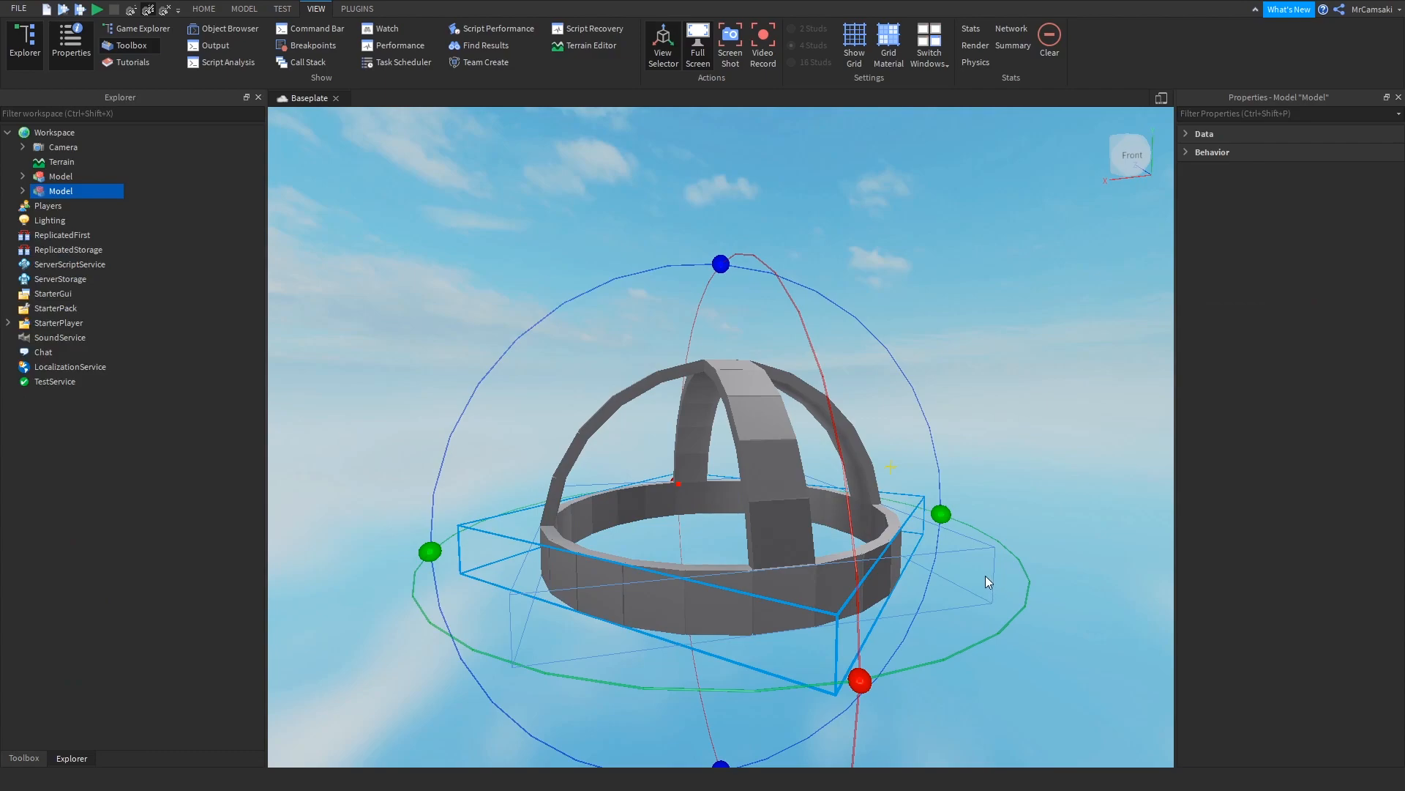
{"action": "right_click_drag", "start_coordinate": [913, 491], "coordinate": [912, 490]}
Step: Examine the grouped arches and the horizontal ring from several angles, checking the two models by selecting them
{"action": "left_click", "coordinate": [986, 310]}
{"action": "right_click_drag", "start_coordinate": [768, 362], "coordinate": [769, 362]}
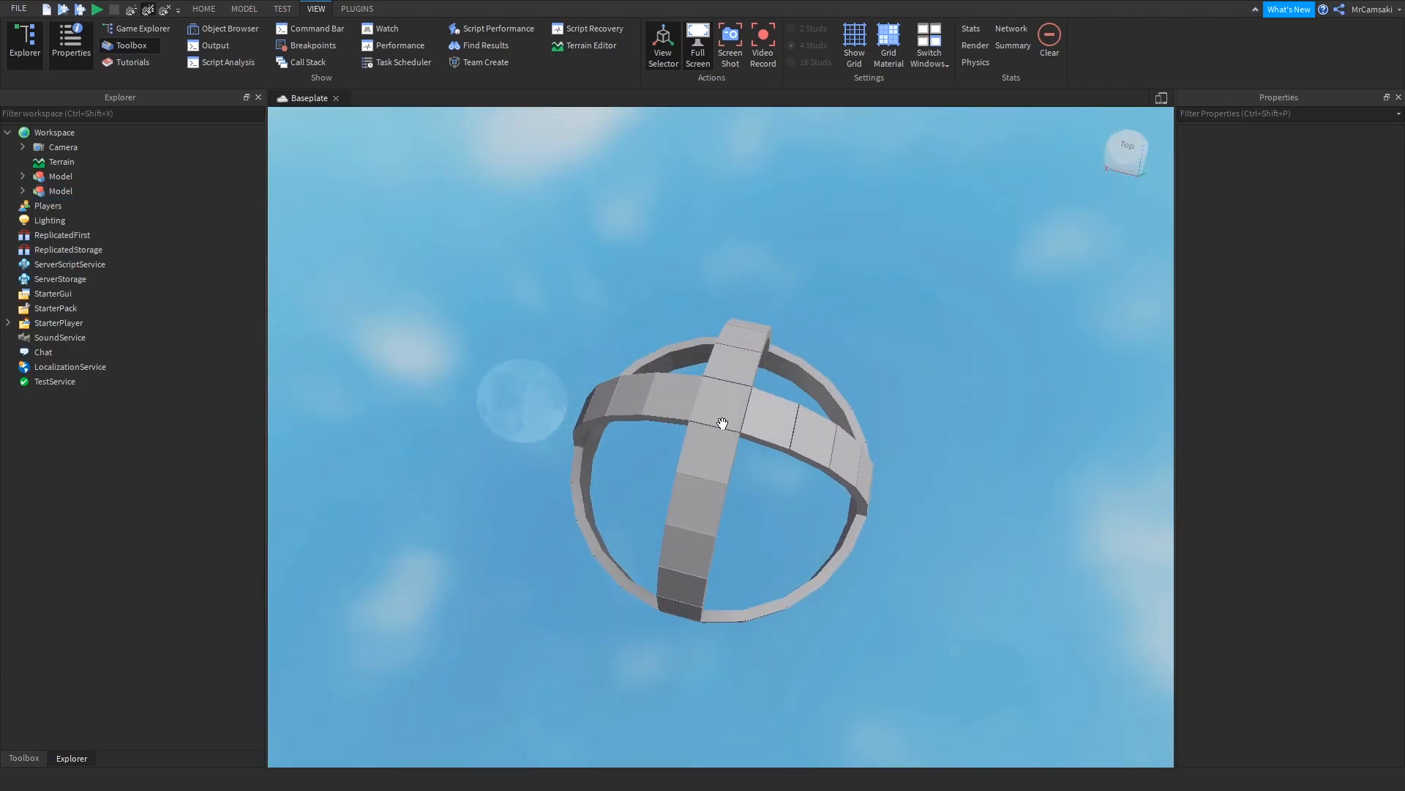
{"action": "left_click", "coordinate": [710, 416]}
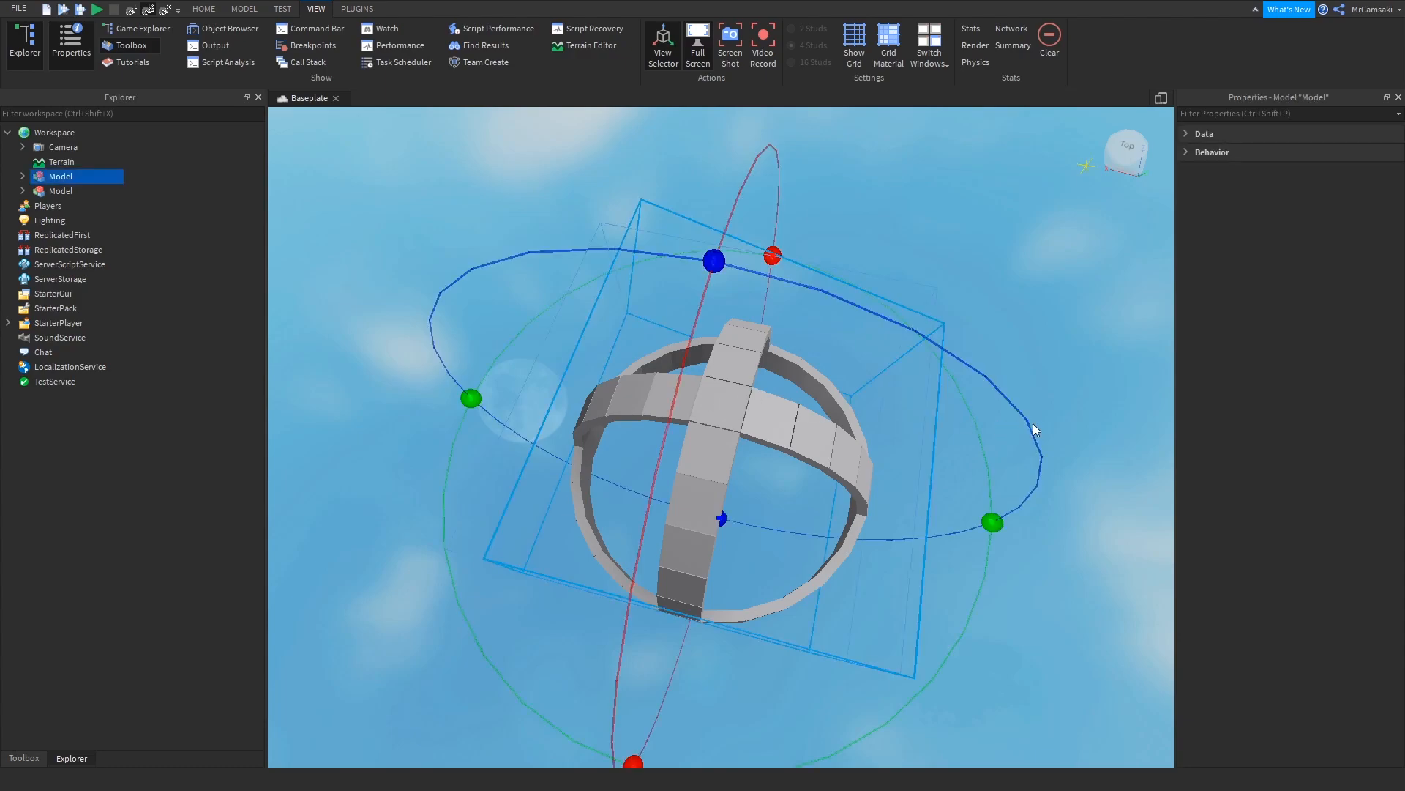
{"action": "left_click", "coordinate": [960, 423]}
{"action": "right_click_drag", "start_coordinate": [815, 463], "coordinate": [814, 463]}
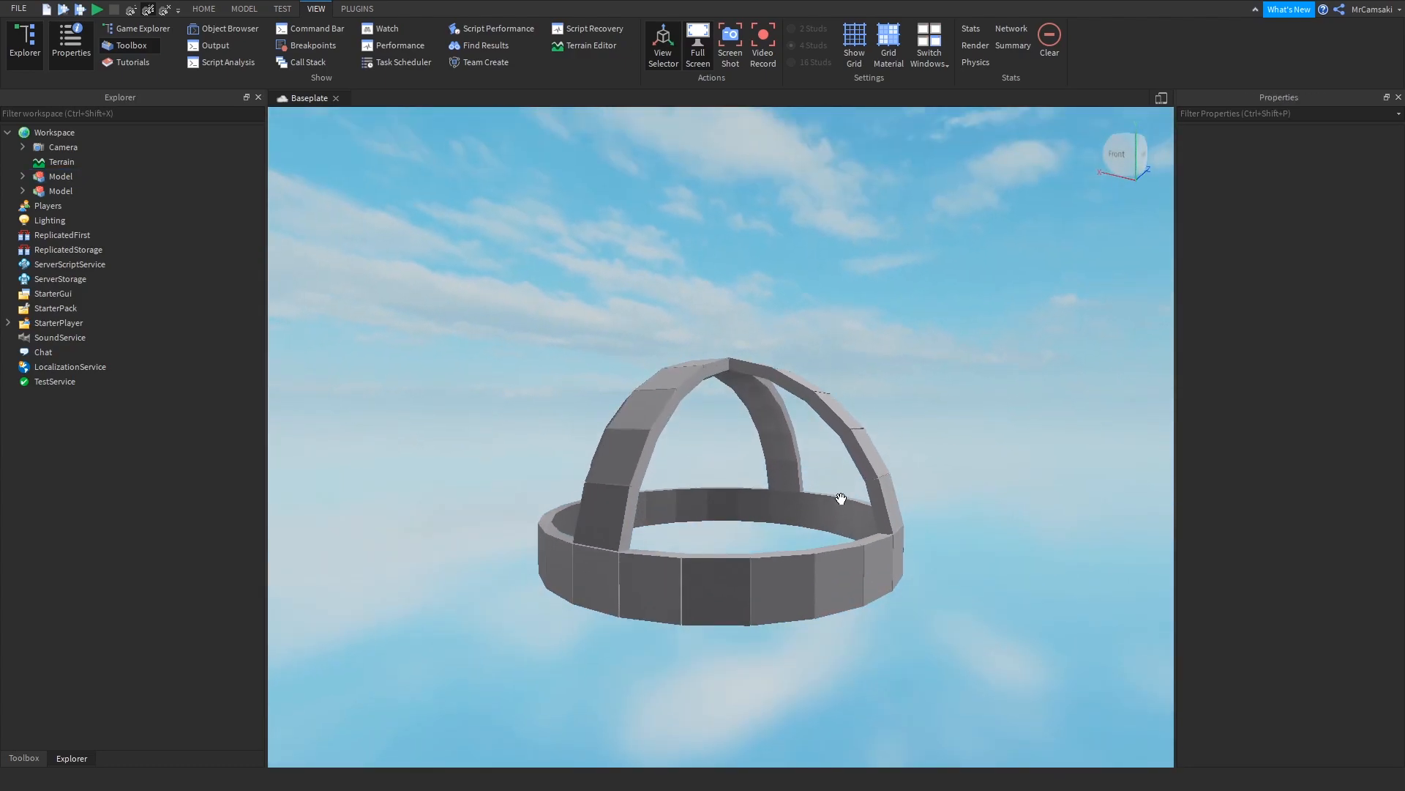
{"action": "right_click_drag", "start_coordinate": [744, 555], "coordinate": [515, 354]}
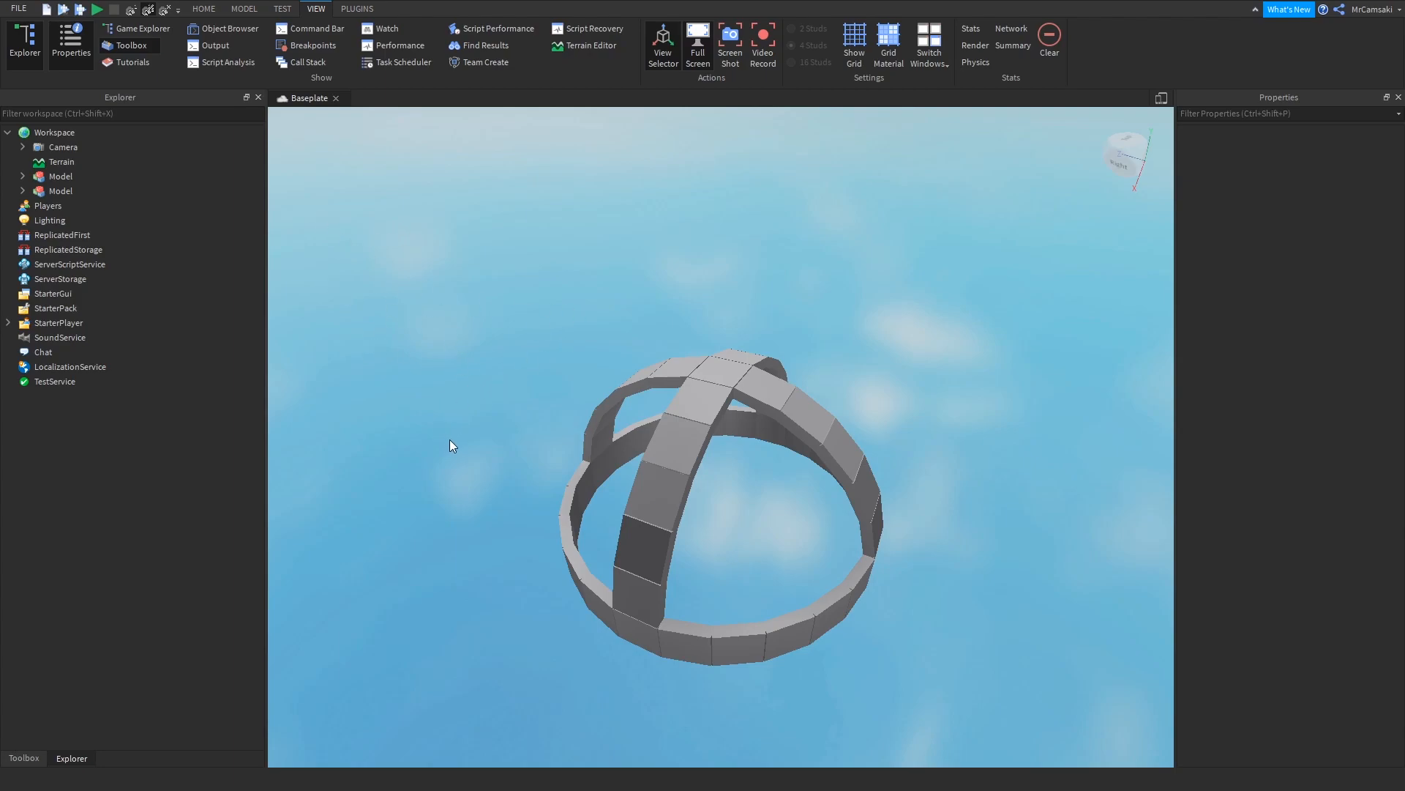
{"action": "right_click_drag", "start_coordinate": [455, 362], "coordinate": [559, 559]}
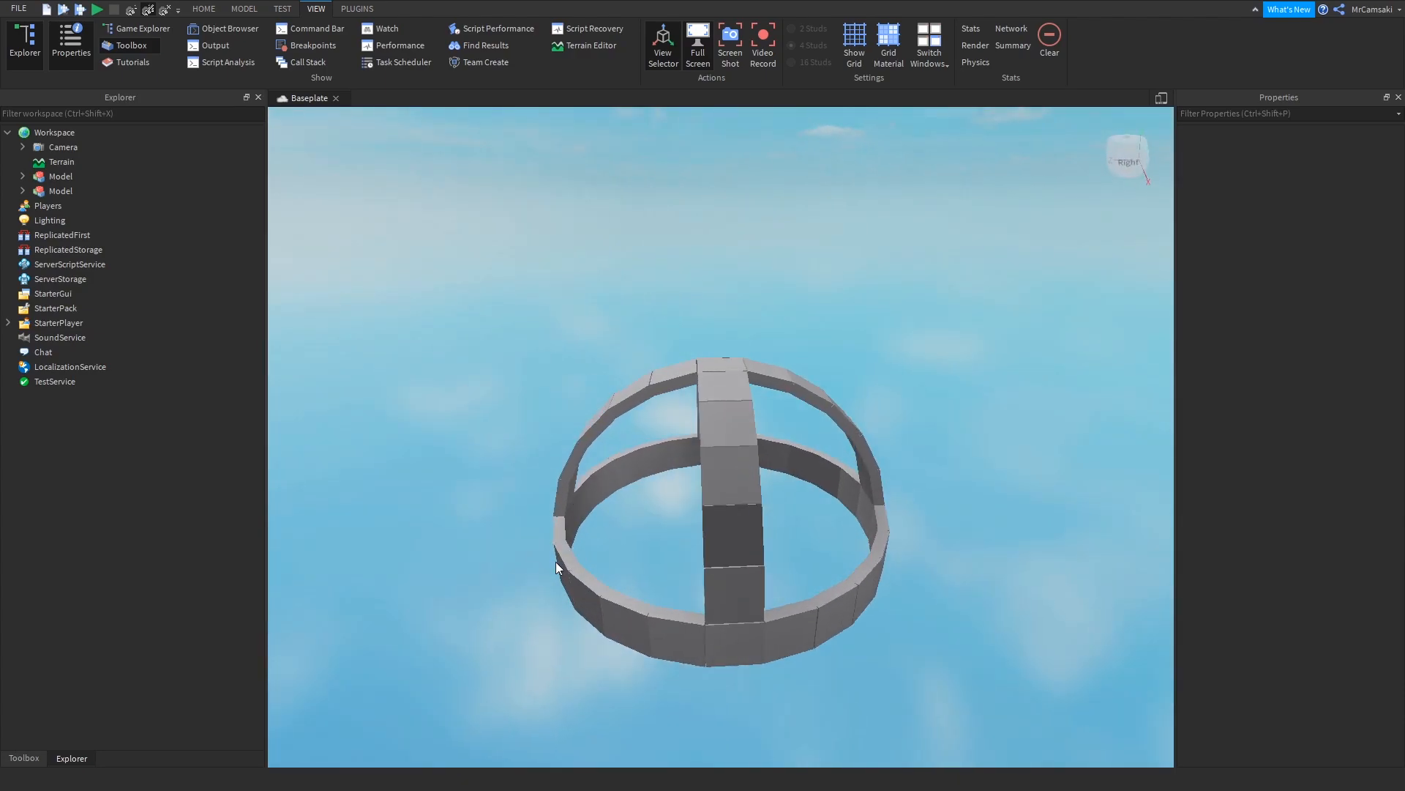
{"action": "right_click_drag", "start_coordinate": [722, 592], "coordinate": [688, 547]}
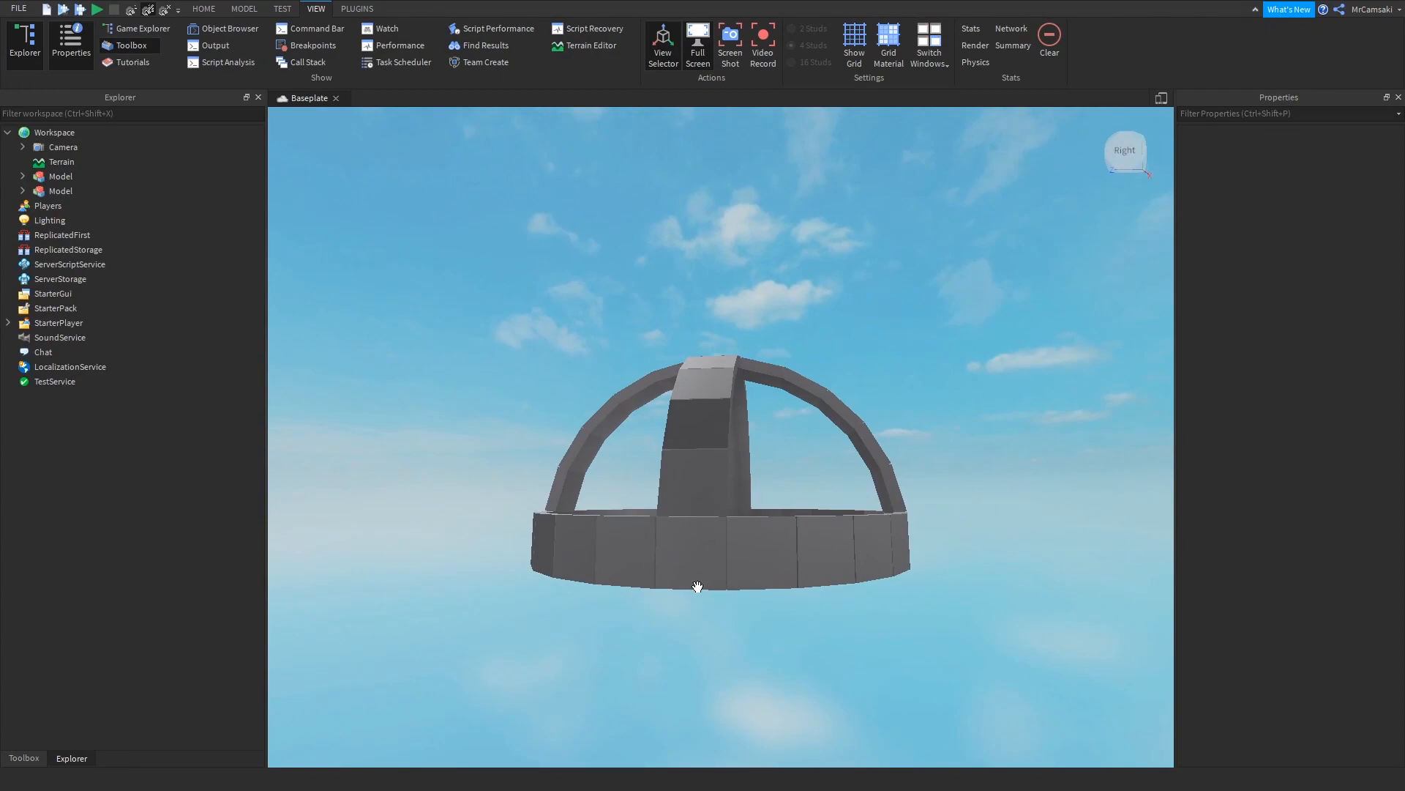
{"action": "right_click_drag", "start_coordinate": [568, 636], "coordinate": [577, 634]}
{"action": "right_click_drag", "start_coordinate": [679, 378], "coordinate": [678, 372]}
{"action": "left_click", "coordinate": [768, 443]}
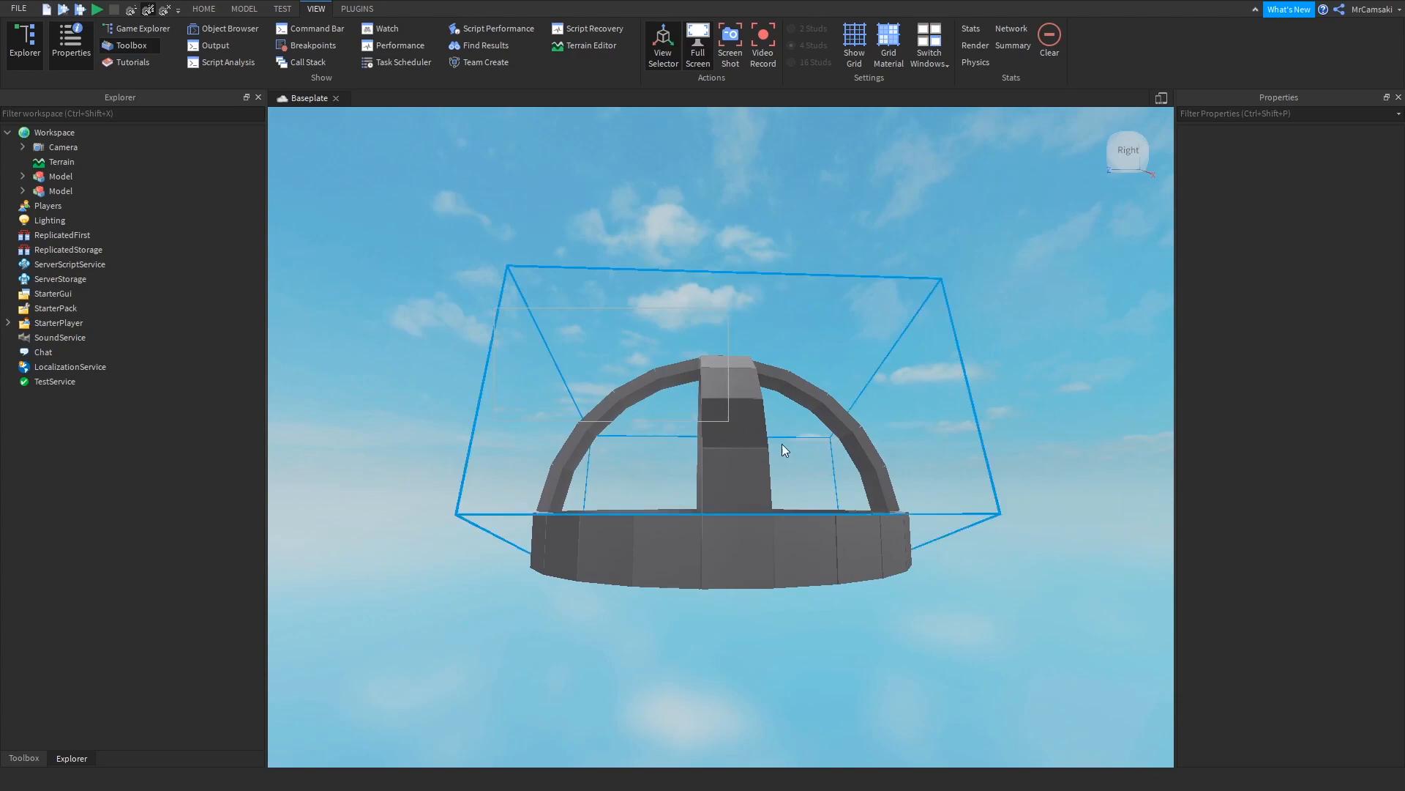
{"action": "key", "text": "ctrl+4"}
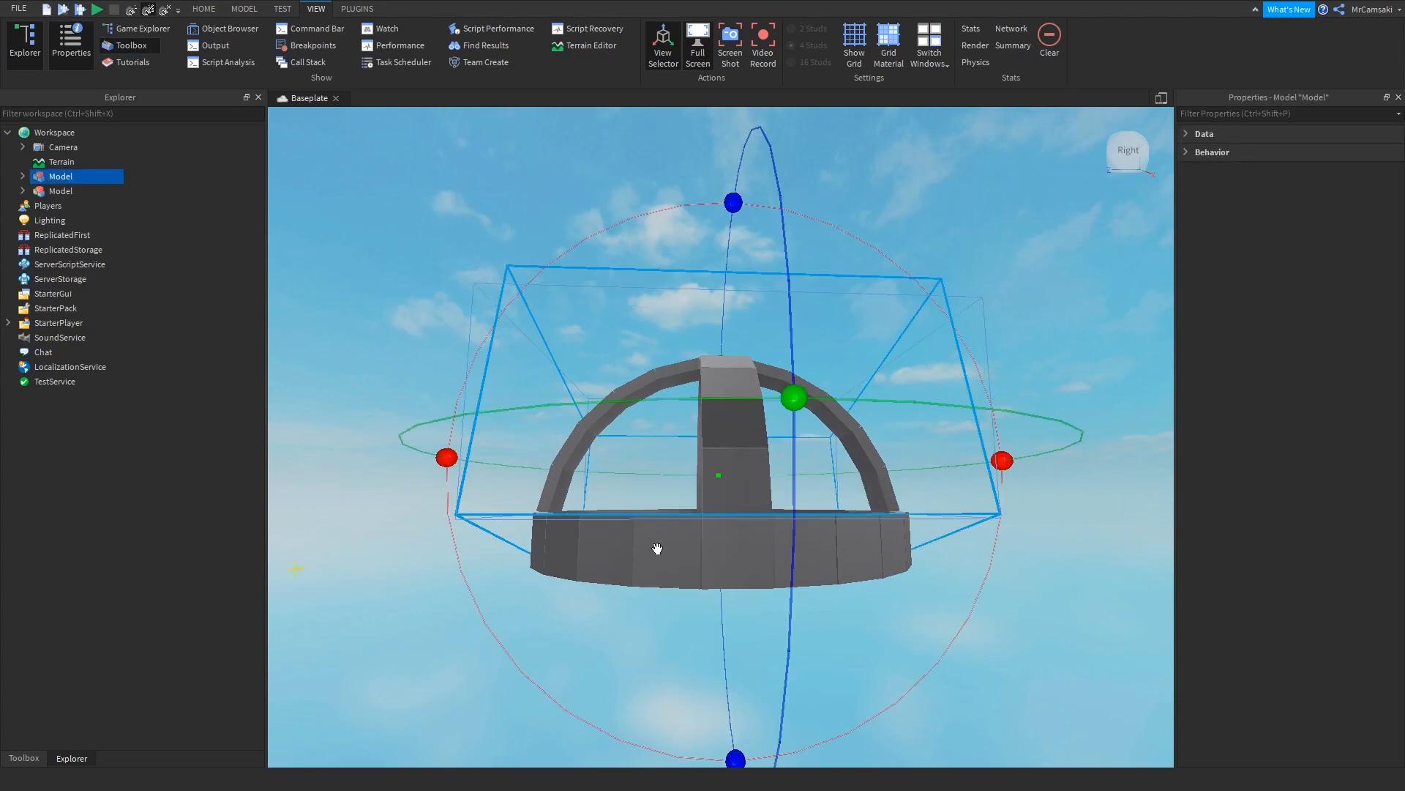
{"action": "left_click", "coordinate": [657, 548], "text": "ctrl"}
{"action": "right_click_drag", "start_coordinate": [763, 492], "coordinate": [763, 492]}
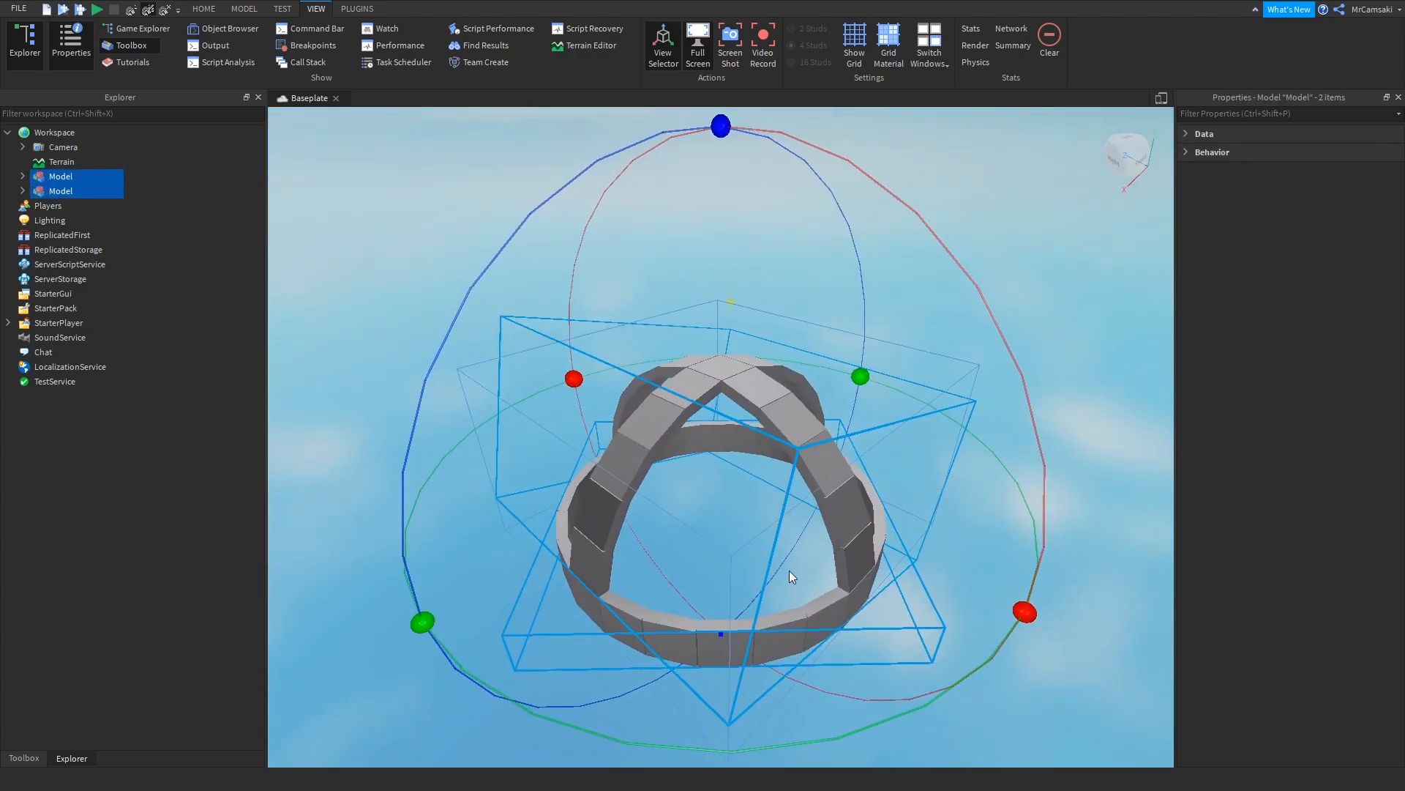
{"action": "left_click", "coordinate": [789, 641]}
{"action": "right_click_drag", "start_coordinate": [815, 649], "coordinate": [815, 649]}
{"action": "left_click", "coordinate": [1131, 570]}
Step: Duplicate the arches model and rotate the copy around the vertical axis to fill gaps in the dome
{"action": "left_click", "coordinate": [839, 465]}
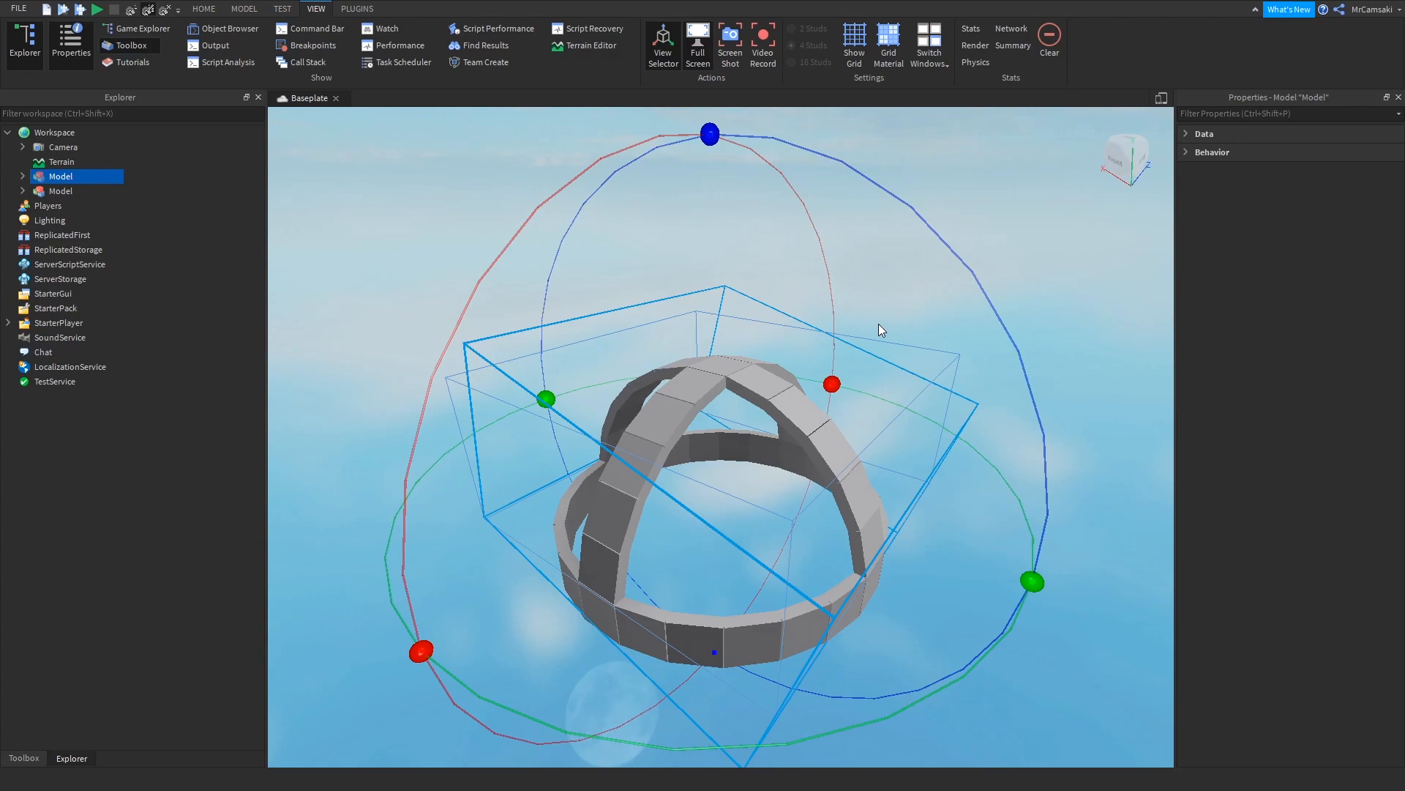
{"action": "right_click_drag", "start_coordinate": [574, 659], "coordinate": [582, 670]}
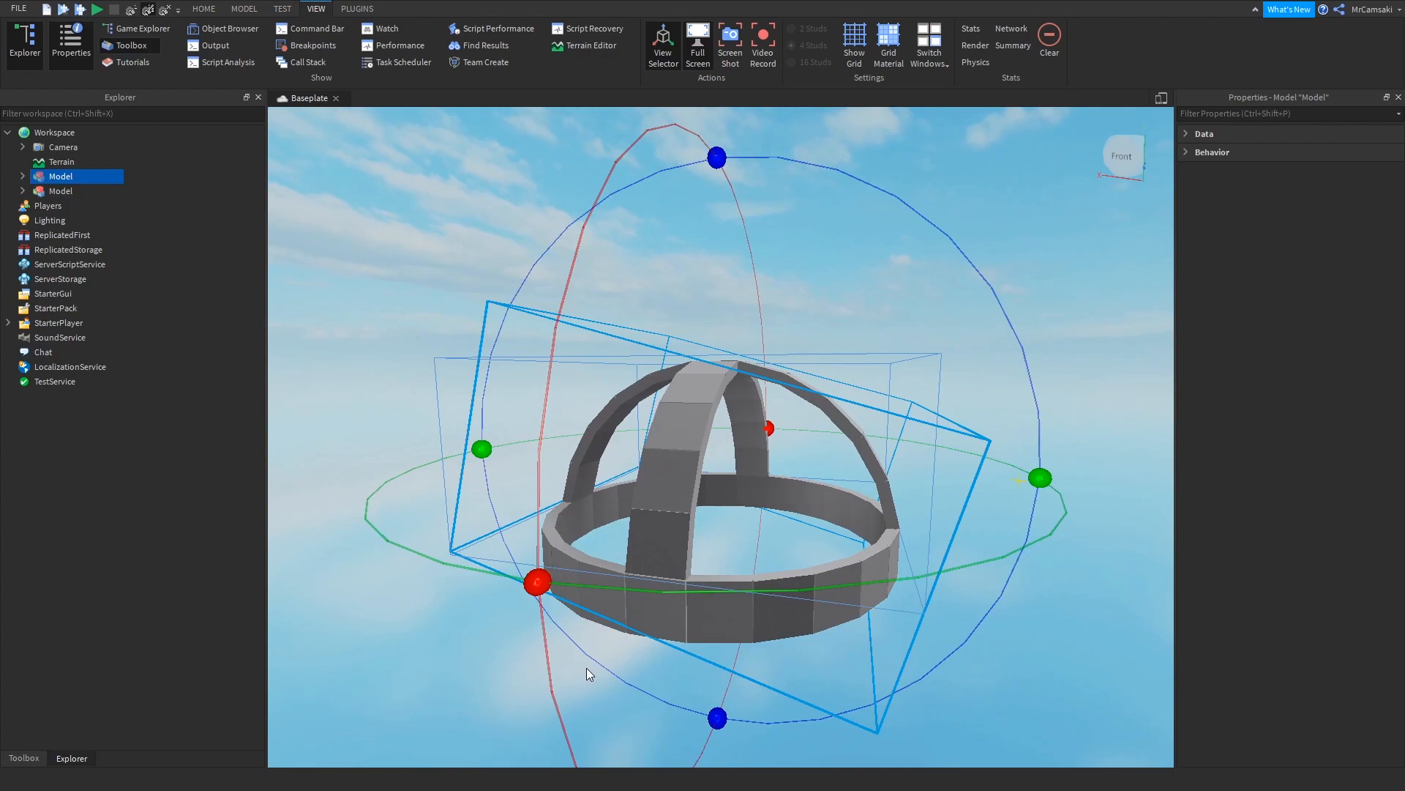
{"action": "right_click_drag", "start_coordinate": [794, 547], "coordinate": [794, 547]}
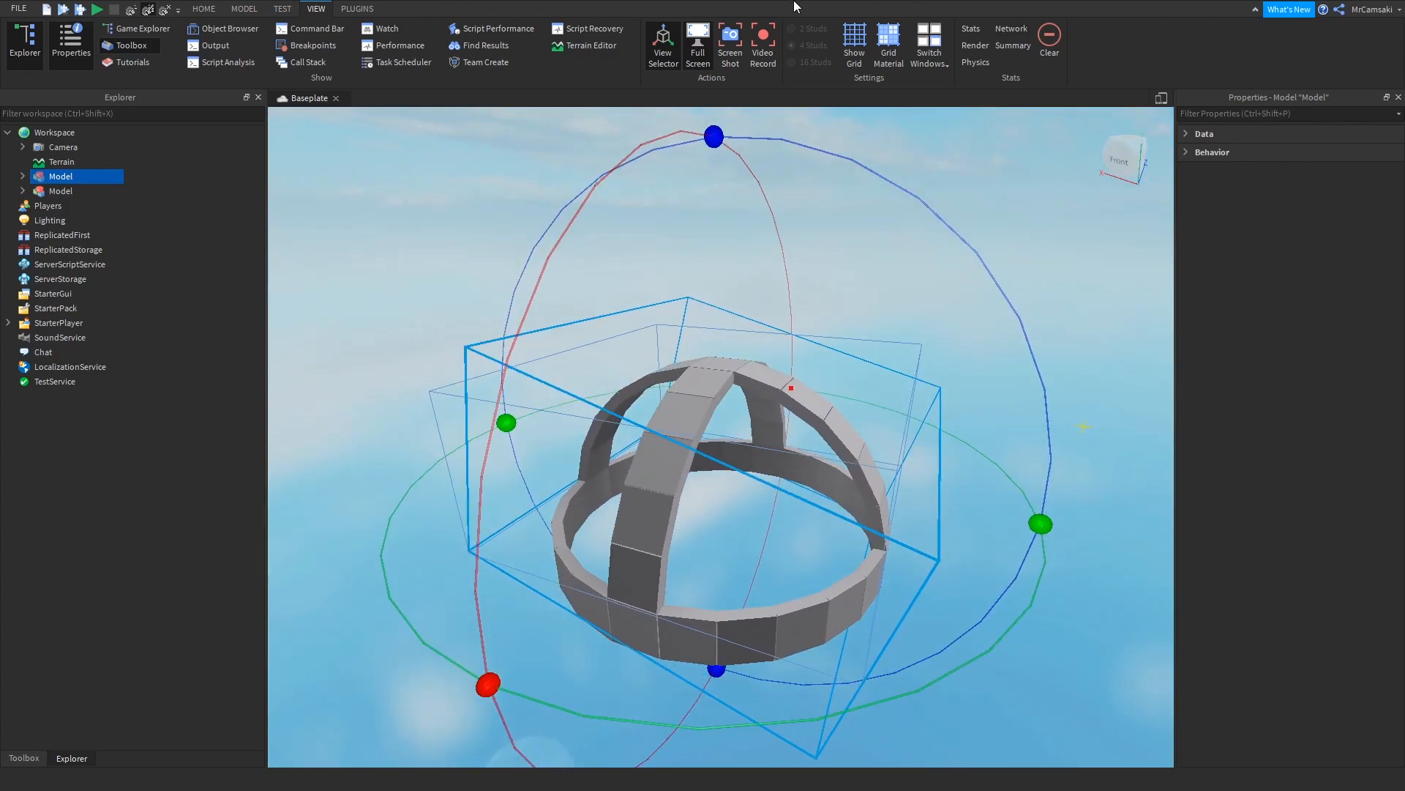
{"action": "left_click", "coordinate": [243, 9]}
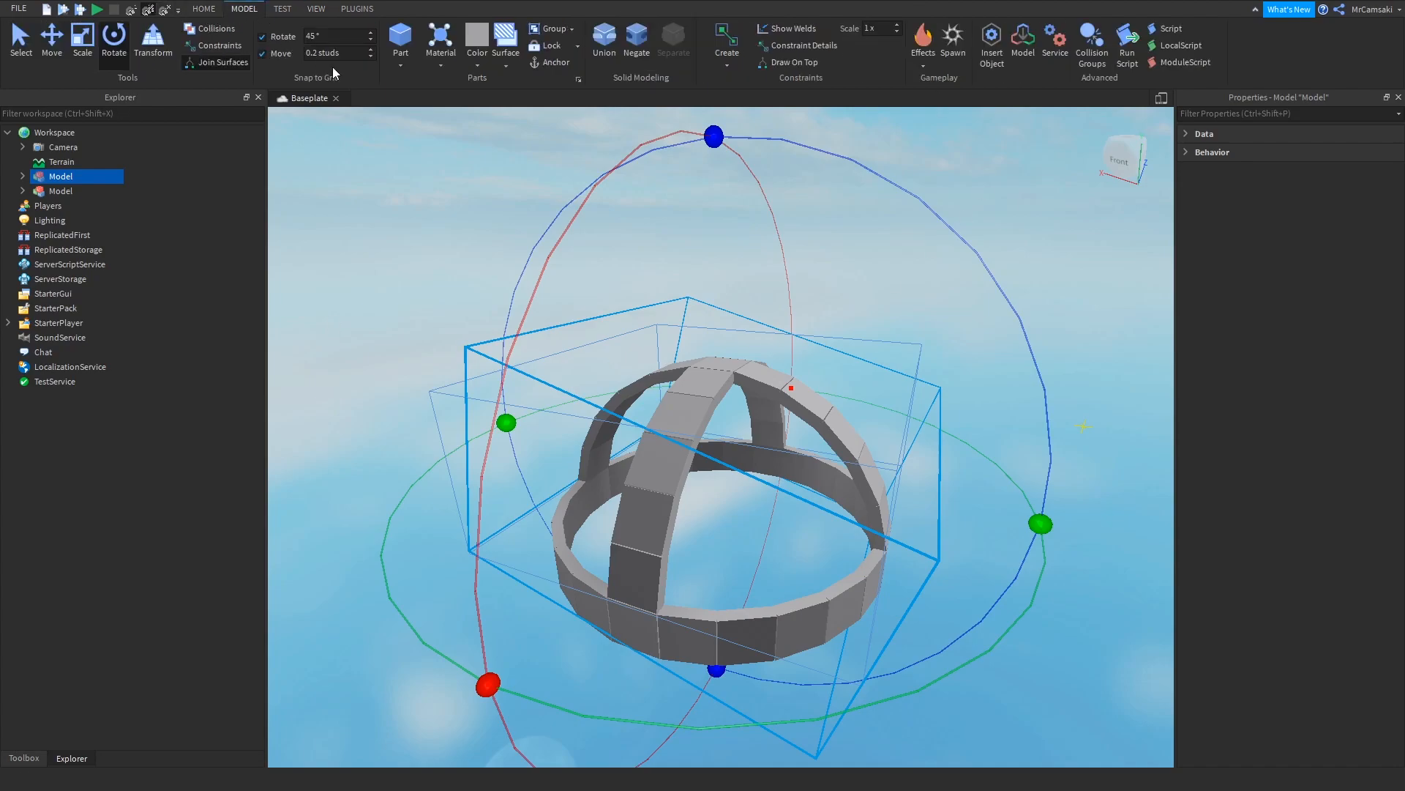
{"action": "right_click_drag", "start_coordinate": [804, 508], "coordinate": [811, 511]}
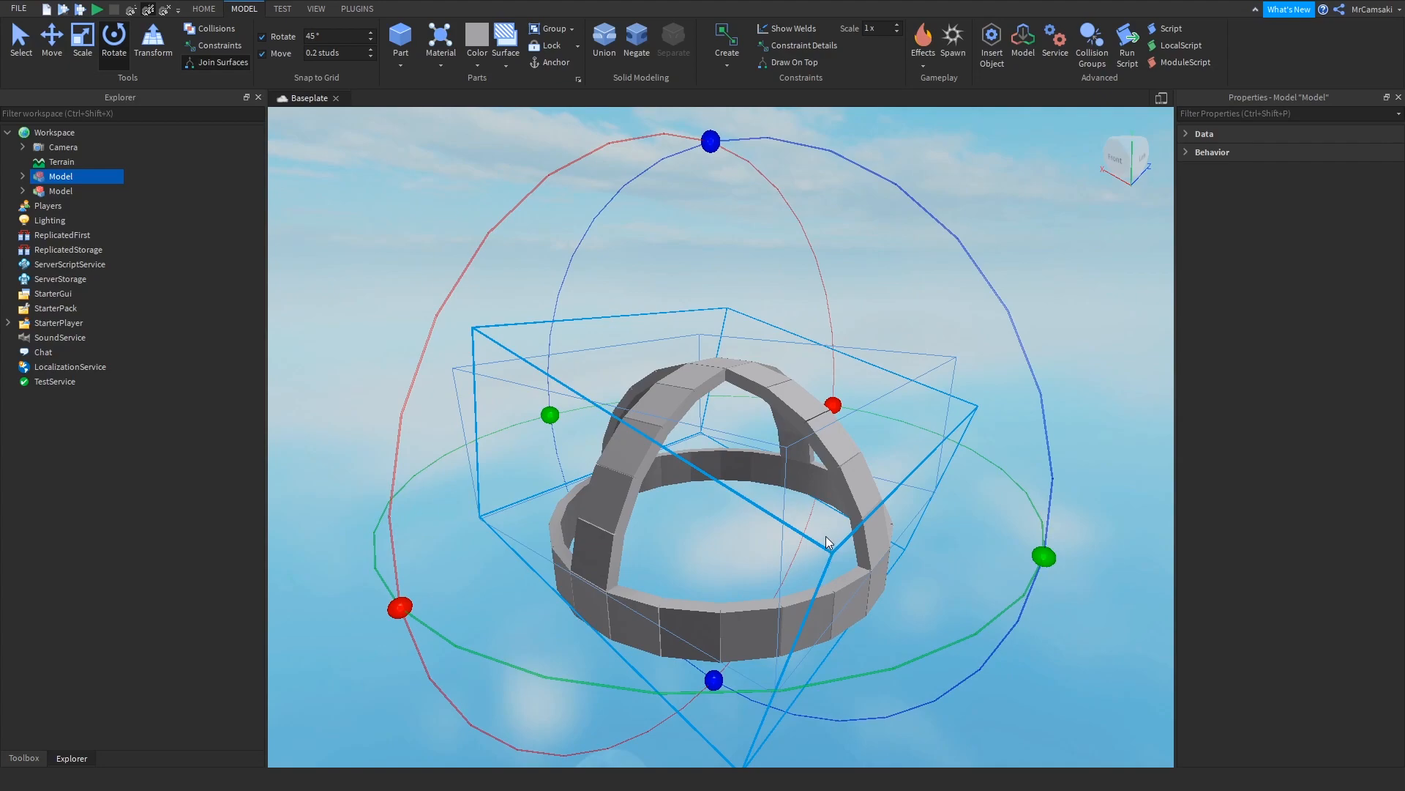
{"action": "right_click_drag", "start_coordinate": [885, 558], "coordinate": [885, 560]}
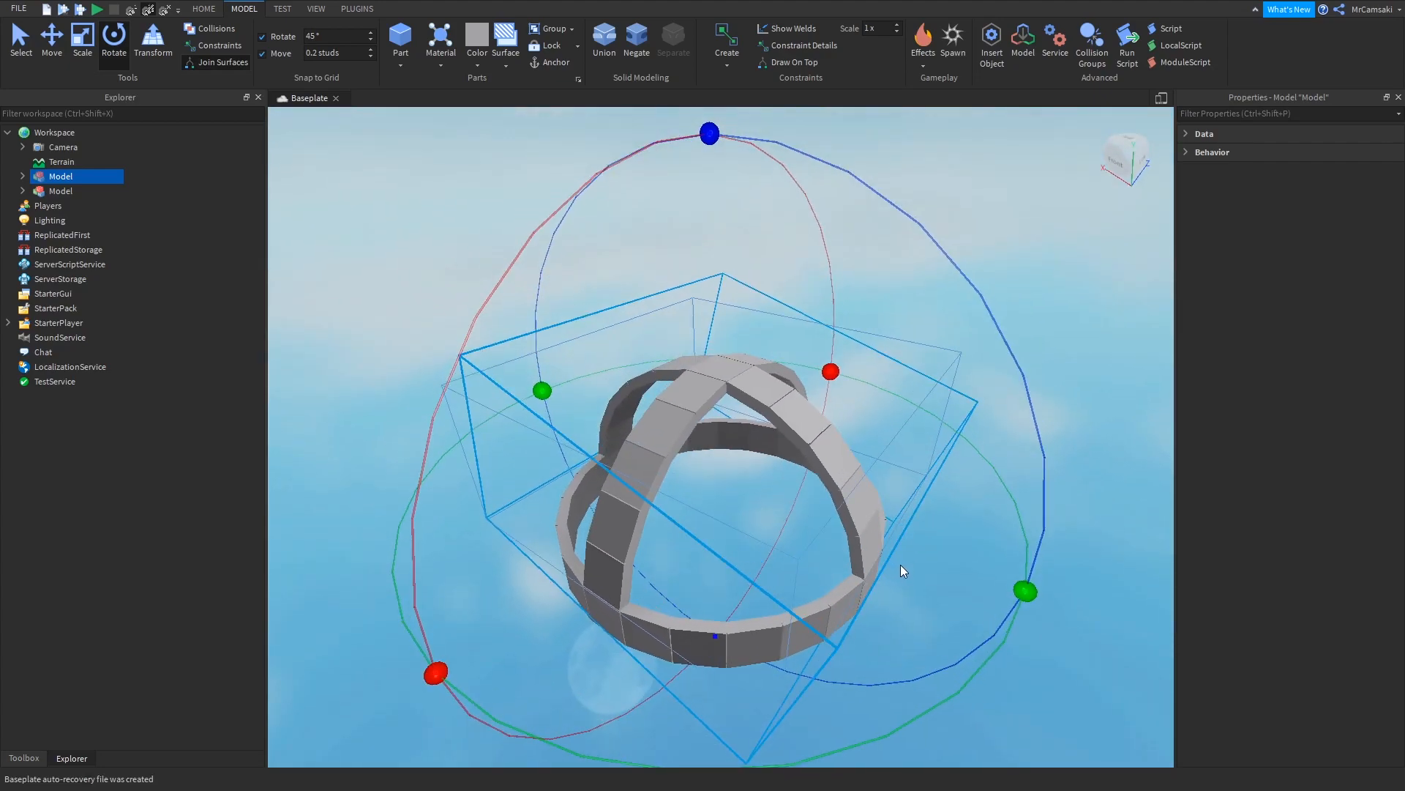
{"action": "key", "text": "ctrl+d"}
{"action": "left_click_drag", "start_coordinate": [1026, 591], "coordinate": [613, 700]}
Step: Make another duplicate of the arches and turn it about the vertical axis into the remaining dome gaps
{"action": "key", "text": "ctrl+d"}
{"action": "left_click", "coordinate": [1022, 668]}
{"action": "right_click_drag", "start_coordinate": [1022, 667], "coordinate": [1022, 664]}
{"action": "left_click", "coordinate": [656, 356]}
{"action": "right_click_drag", "start_coordinate": [738, 556], "coordinate": [738, 556]}
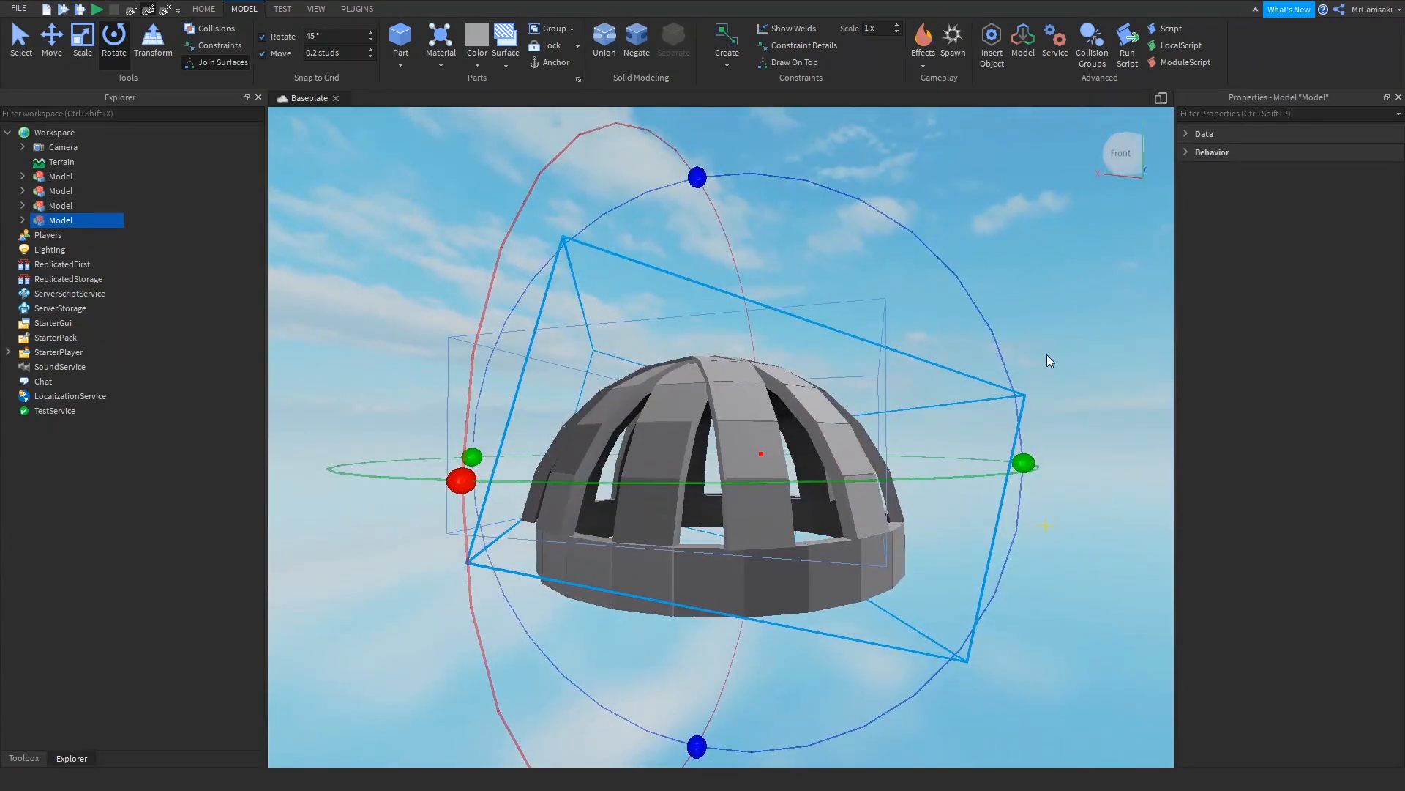
Step: Inspect the ribbed dome from the outside, from below and from inside
{"action": "right_click_drag", "start_coordinate": [943, 465], "coordinate": [941, 465]}
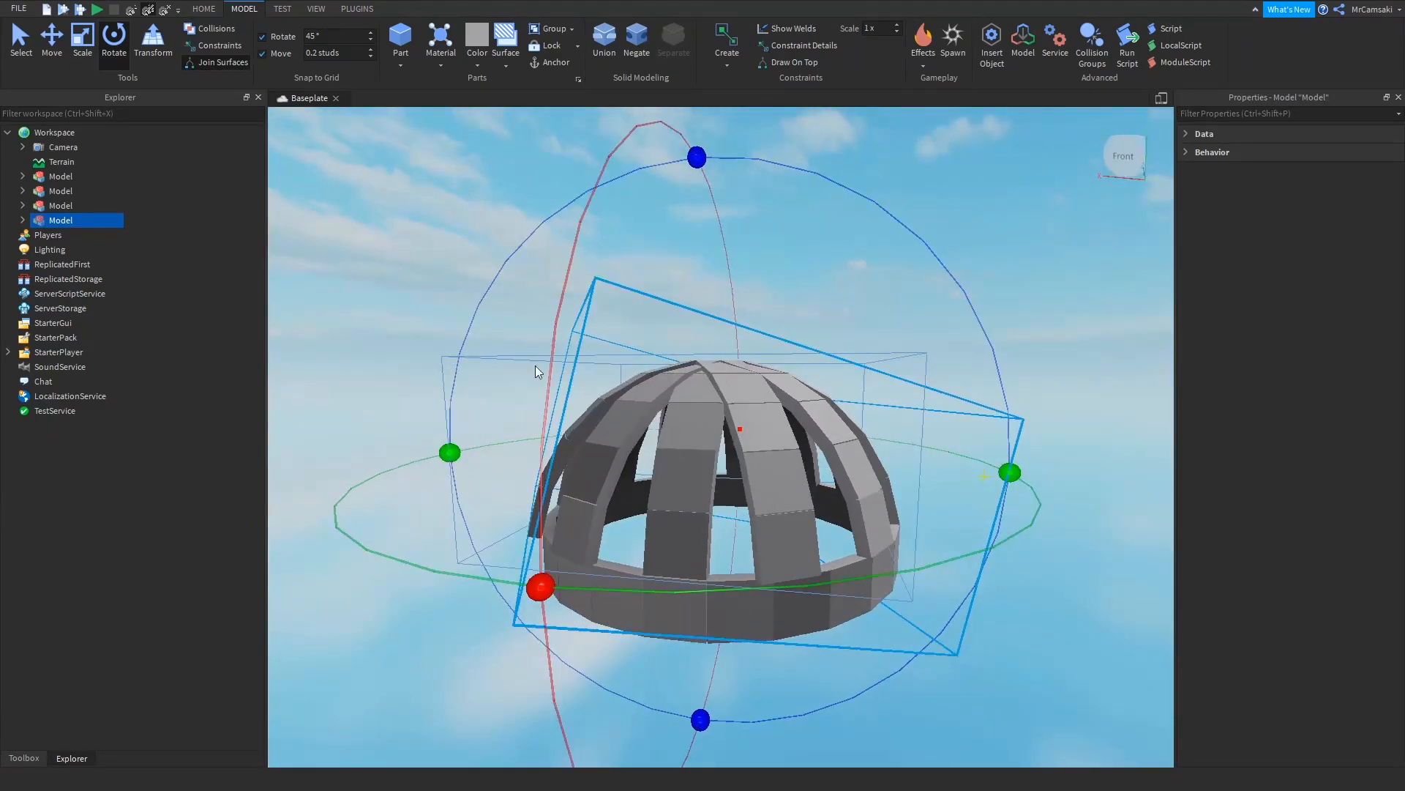
{"action": "right_click_drag", "start_coordinate": [840, 461], "coordinate": [840, 461]}
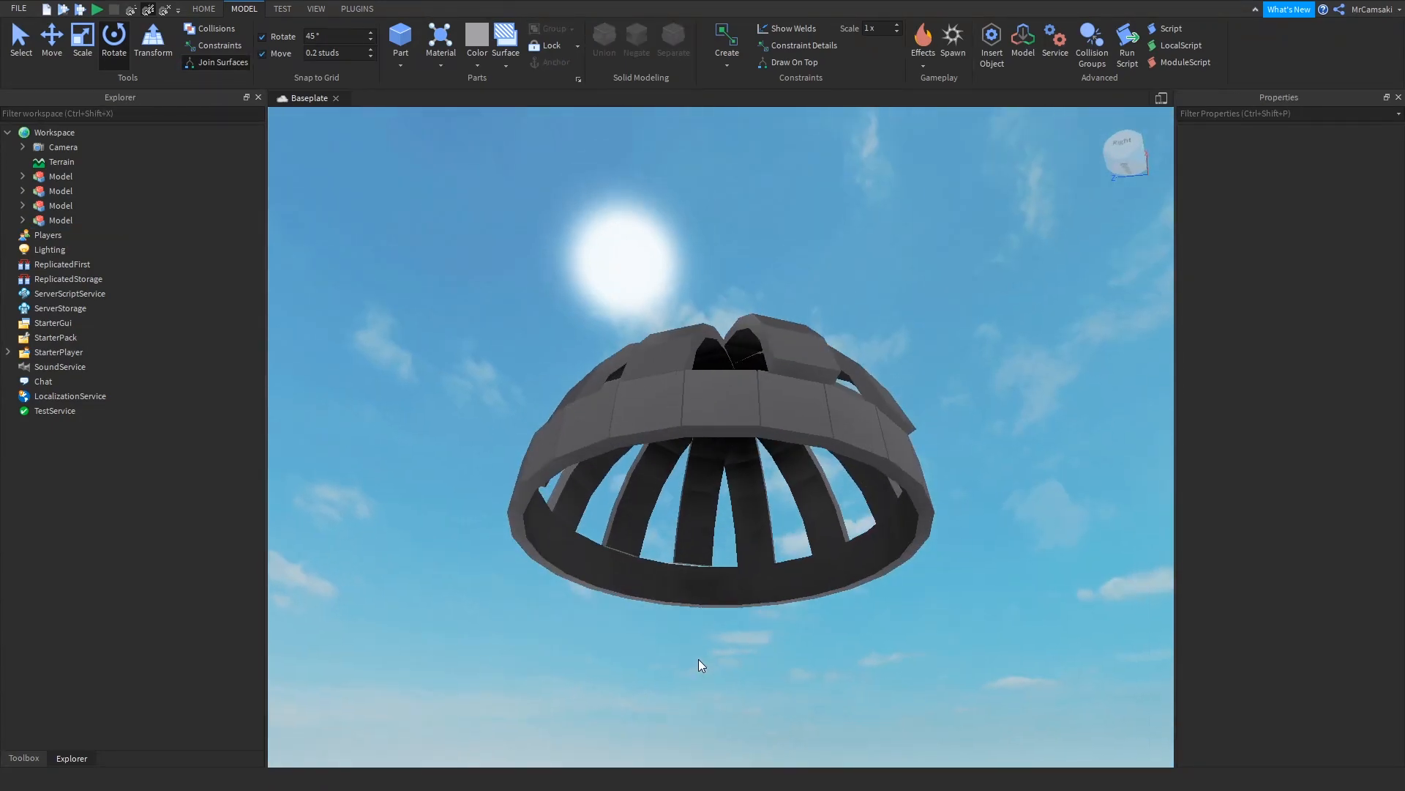
{"action": "left_click_drag", "start_coordinate": [430, 327], "coordinate": [1040, 626]}
{"action": "right_click_drag", "start_coordinate": [934, 670], "coordinate": [862, 635]}
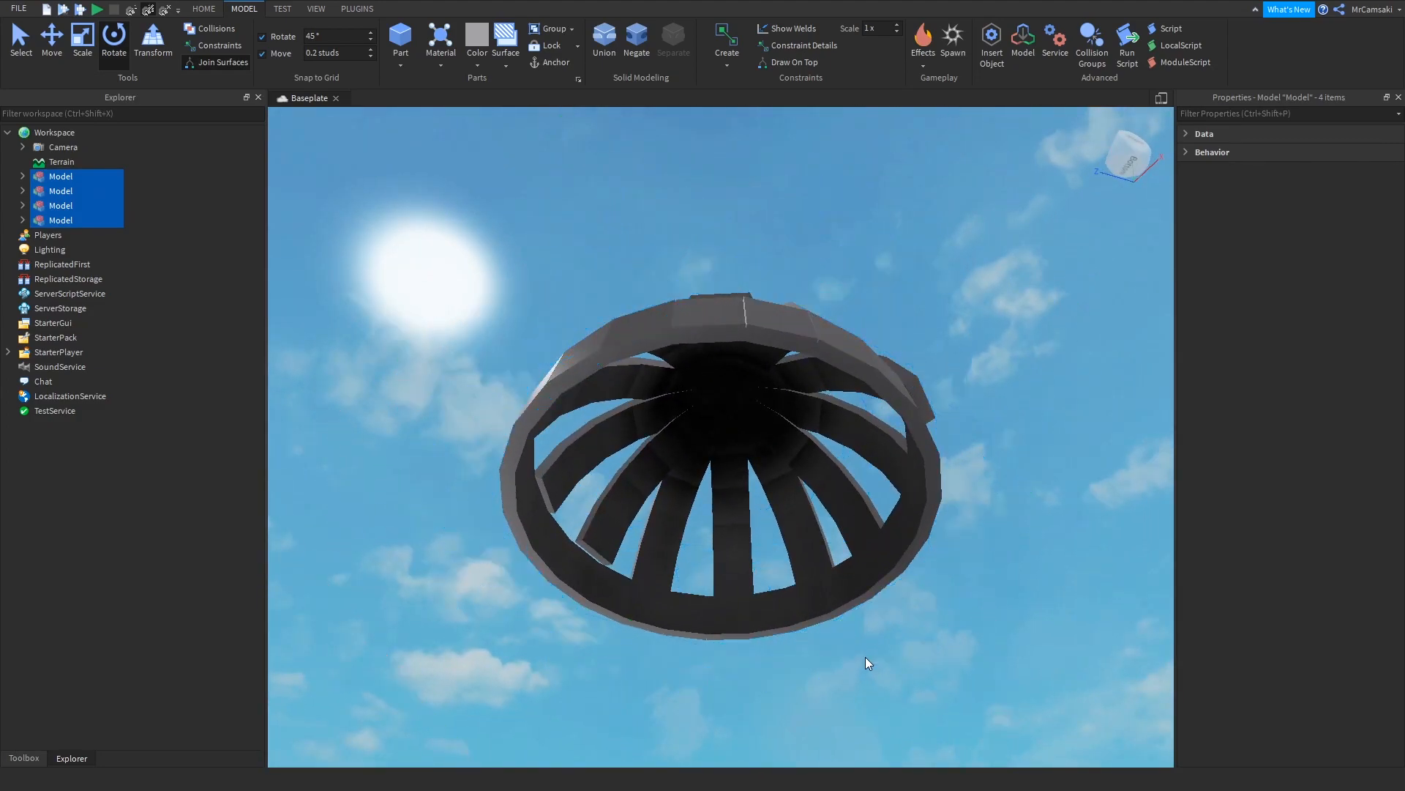
{"action": "left_click", "coordinate": [865, 657]}
{"action": "scroll", "coordinate": [806, 677], "scroll_direction": "up", "scroll_amount": 10}
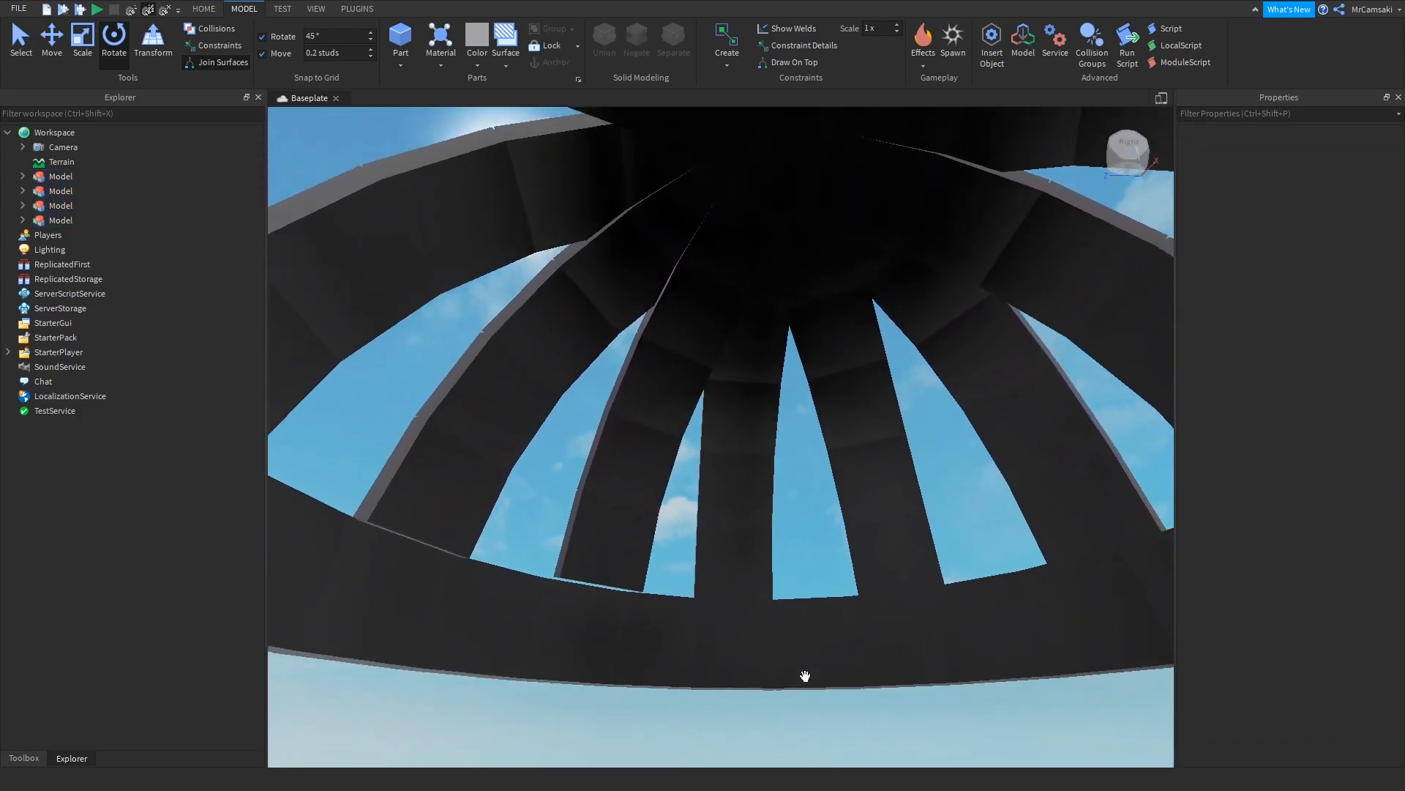
{"action": "right_click_drag", "start_coordinate": [805, 675], "coordinate": [805, 677]}
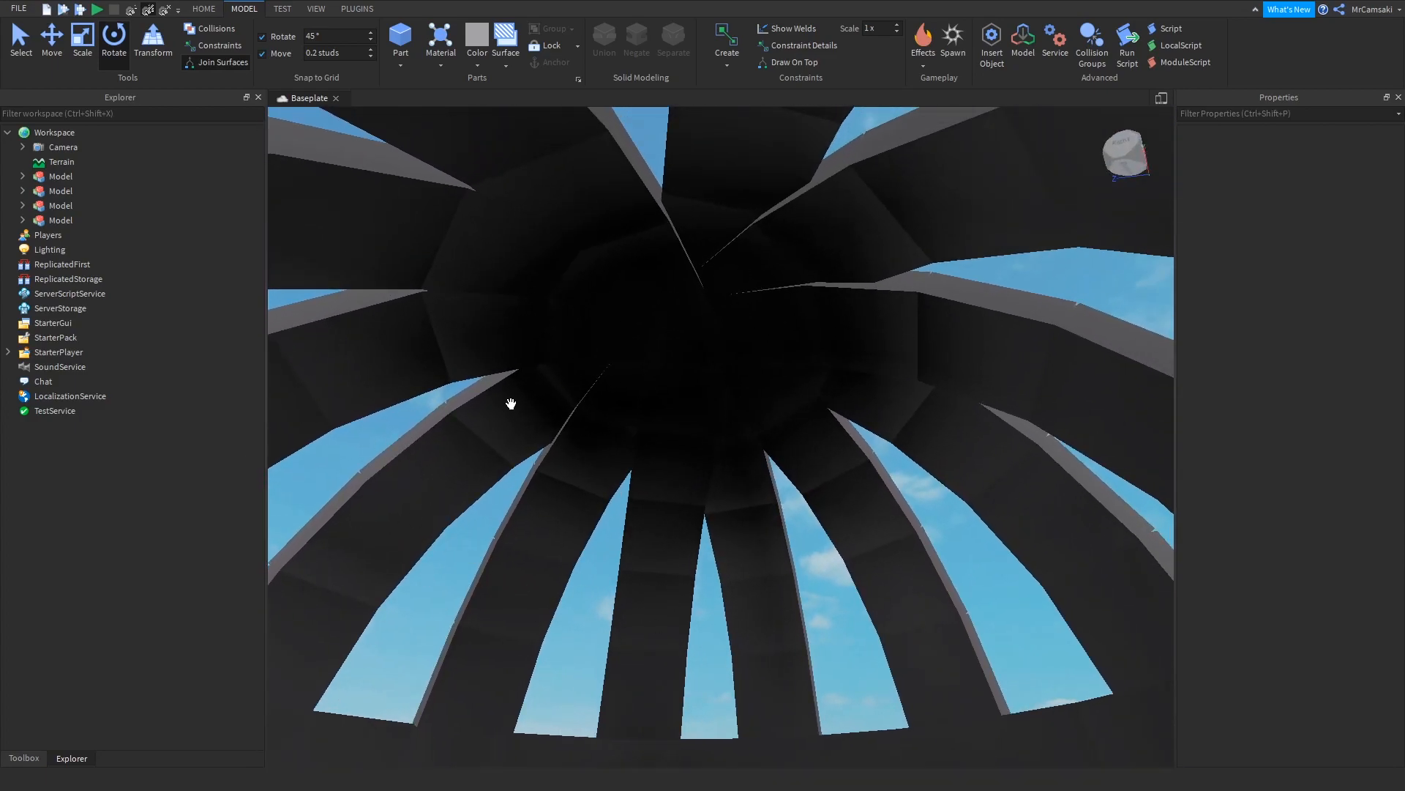
{"action": "right_click_drag", "start_coordinate": [656, 513], "coordinate": [656, 515]}
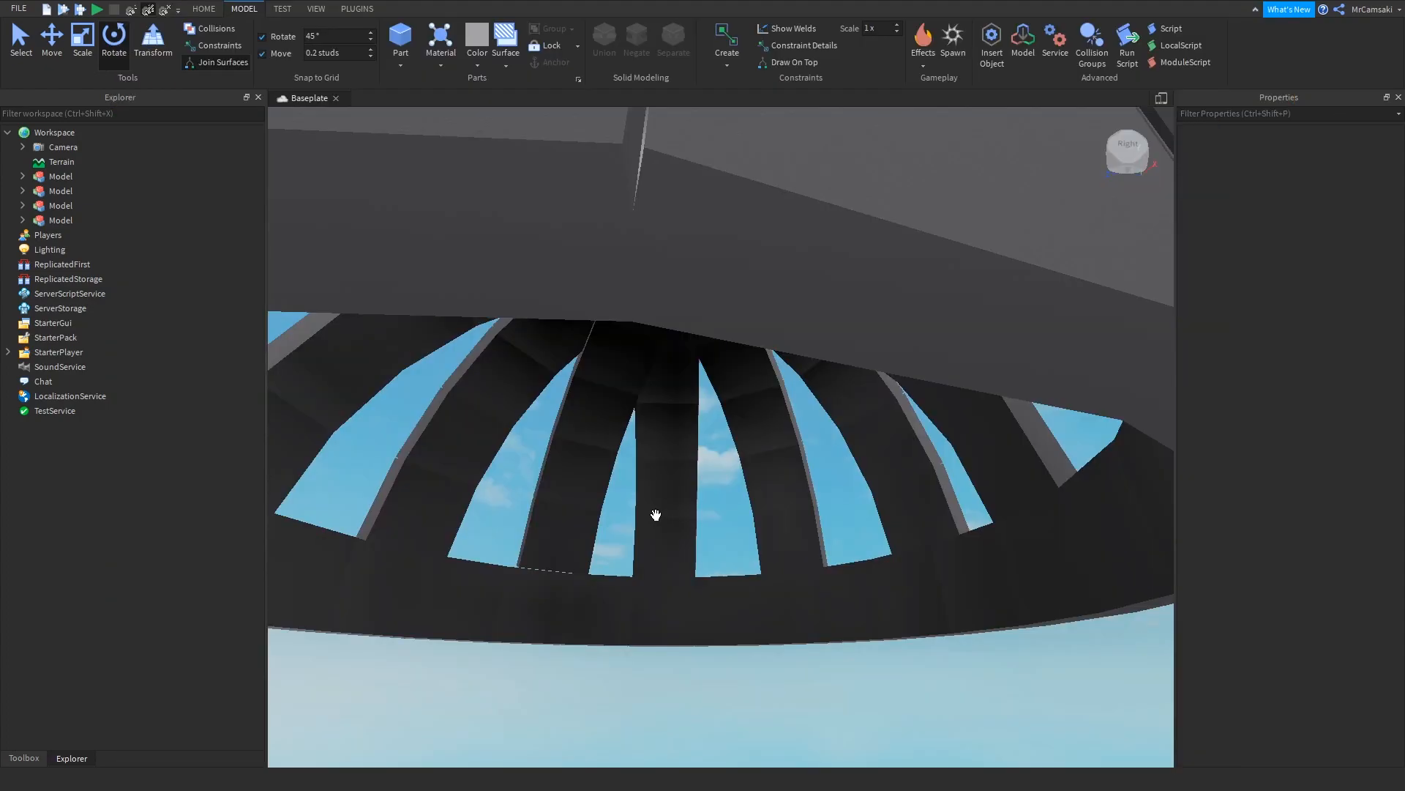
{"action": "right_click_drag", "start_coordinate": [655, 515], "coordinate": [656, 514]}
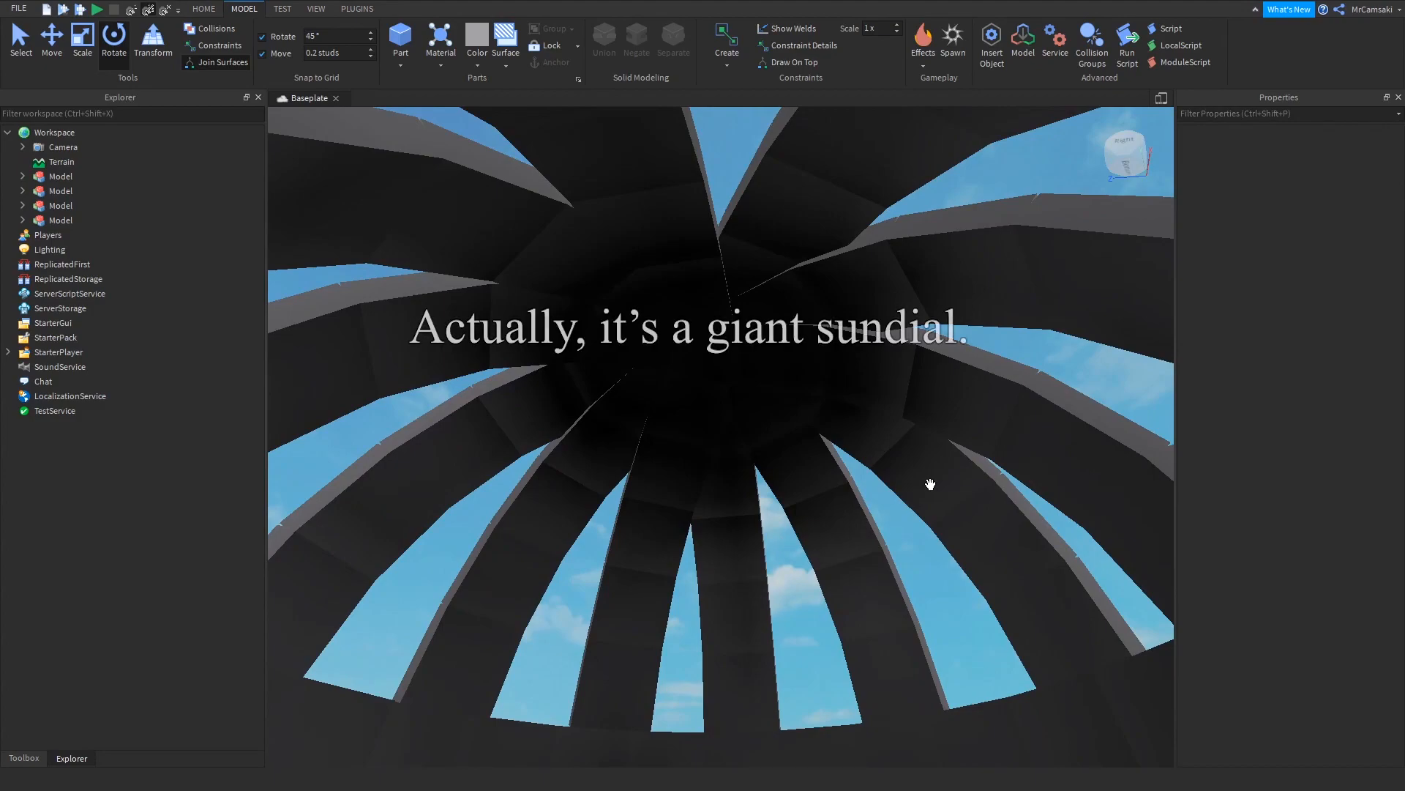
{"action": "right_click_drag", "start_coordinate": [635, 563], "coordinate": [682, 570]}
{"action": "scroll", "coordinate": [793, 531], "scroll_direction": "down", "scroll_amount": 10}
{"action": "right_click_drag", "start_coordinate": [793, 532], "coordinate": [793, 530]}
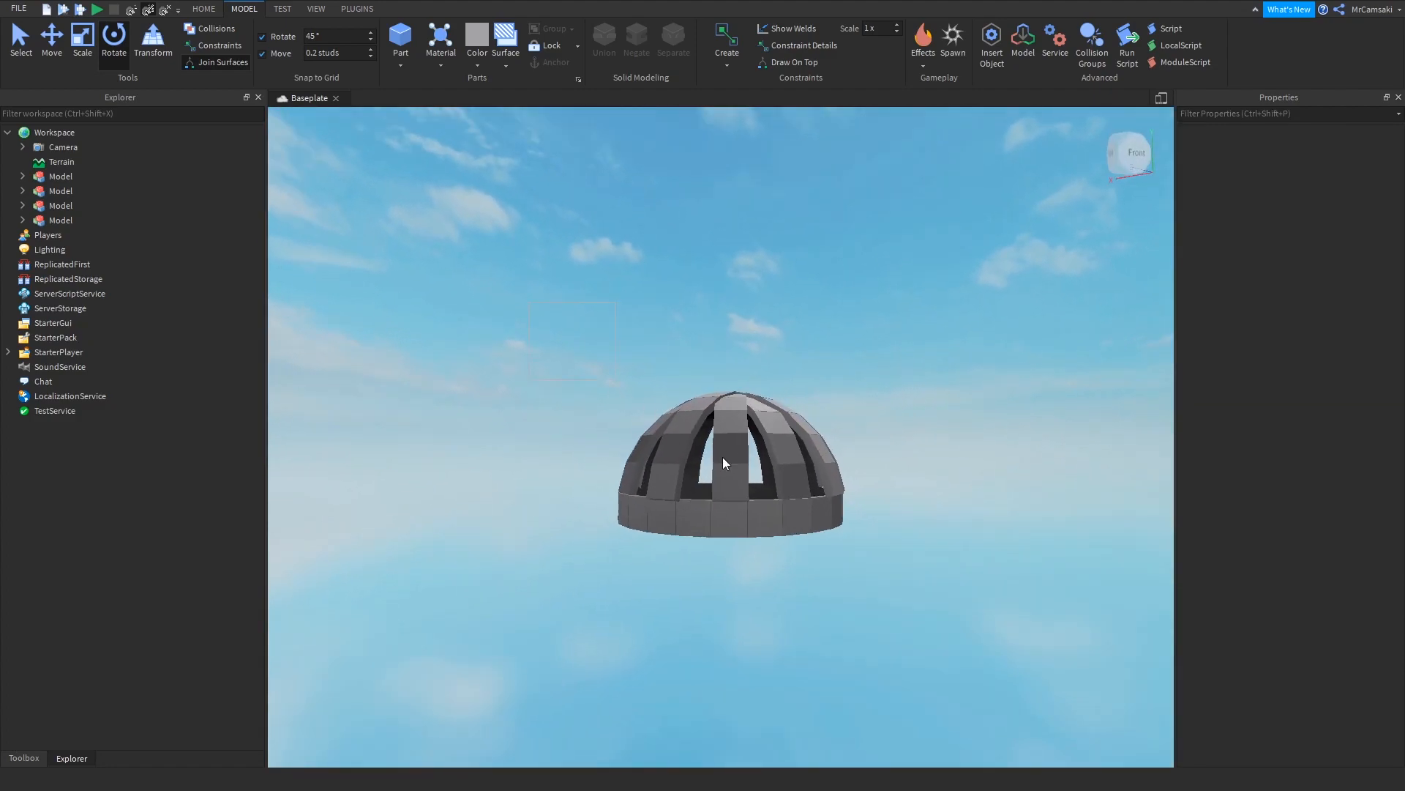
Step: Select all four dome models and delete them from the workspace
{"action": "key", "text": "ctrl+a"}
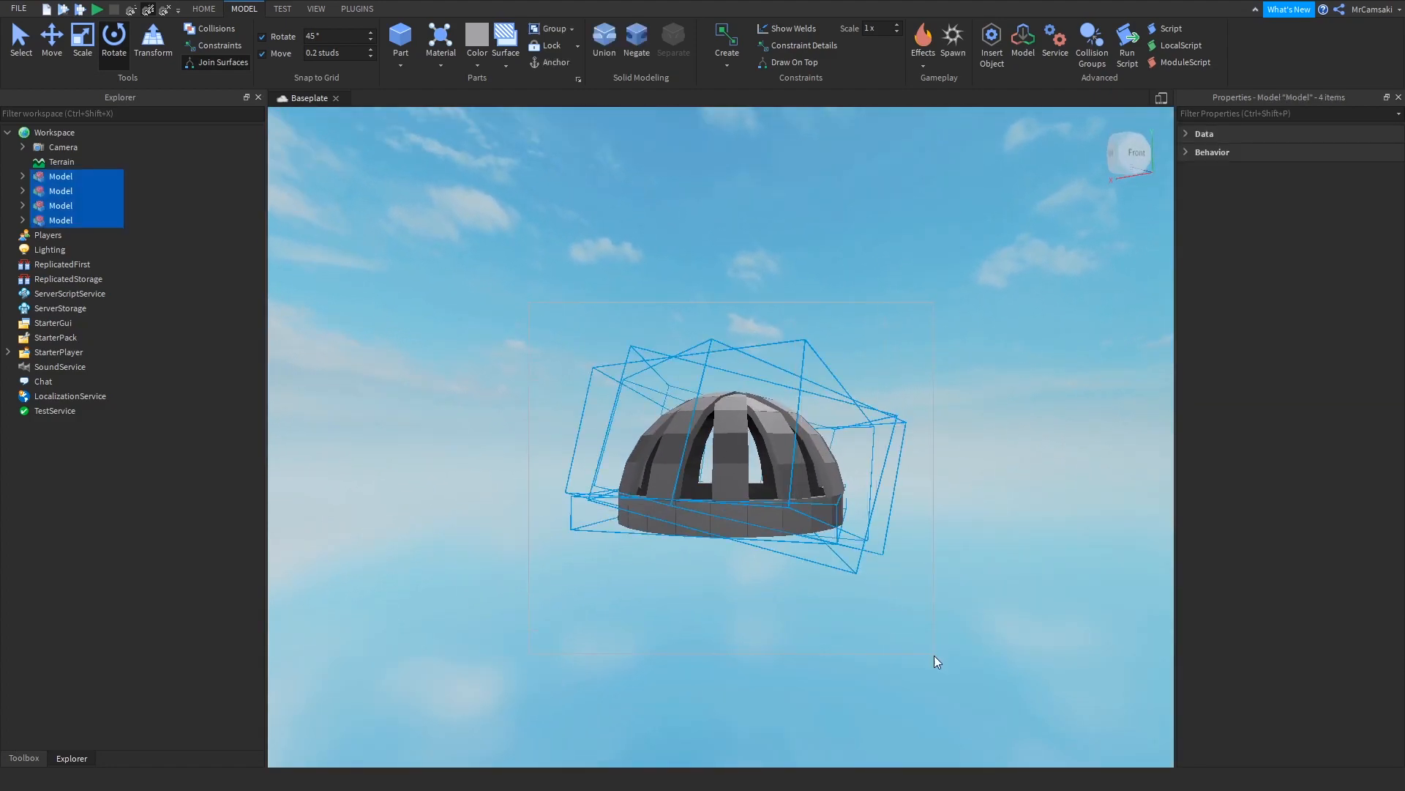
{"action": "key", "text": "Delete"}
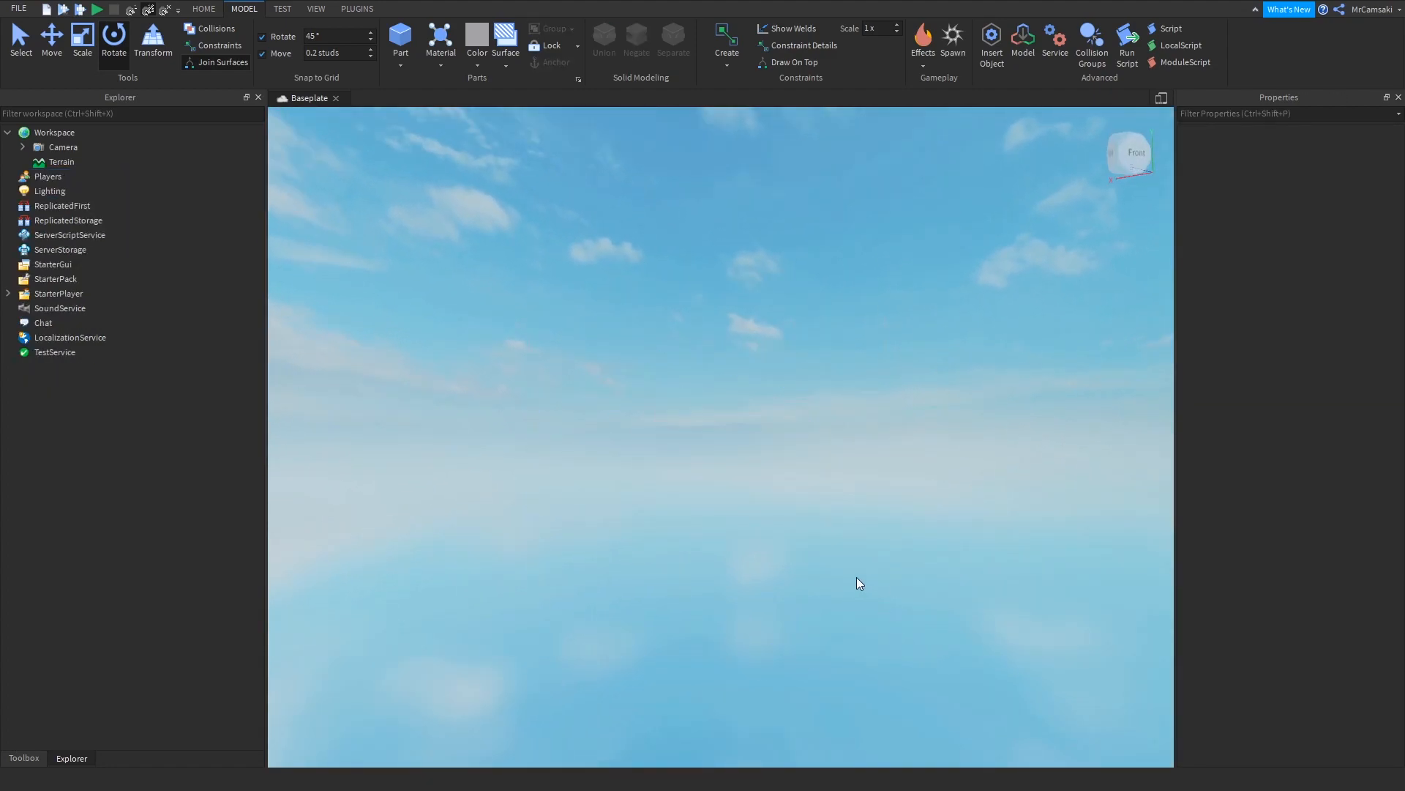
Step: Switch to Blender and dismiss the splash screen to reveal the default scene
{"action": "key", "text": "alt+Tab"}
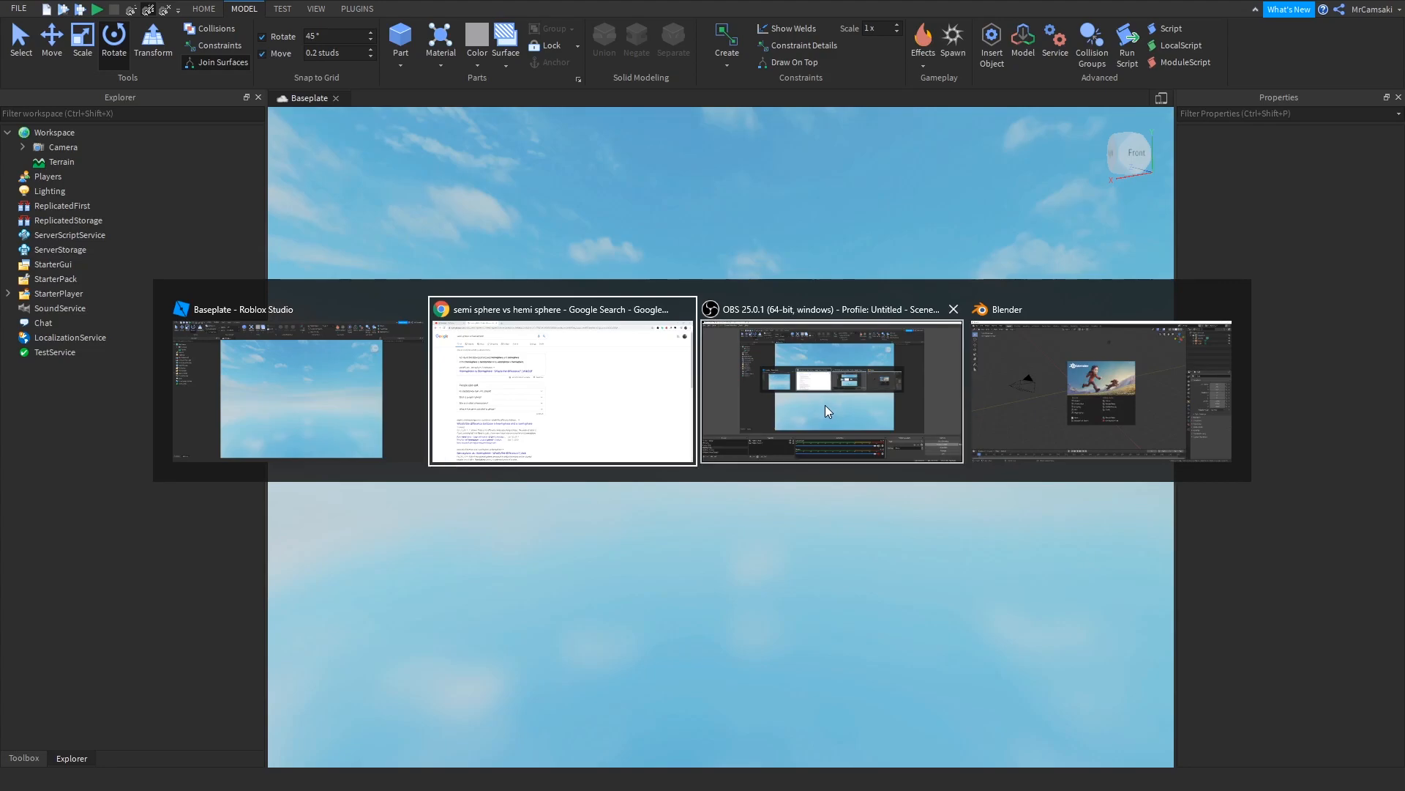
{"action": "left_click", "coordinate": [1095, 401]}
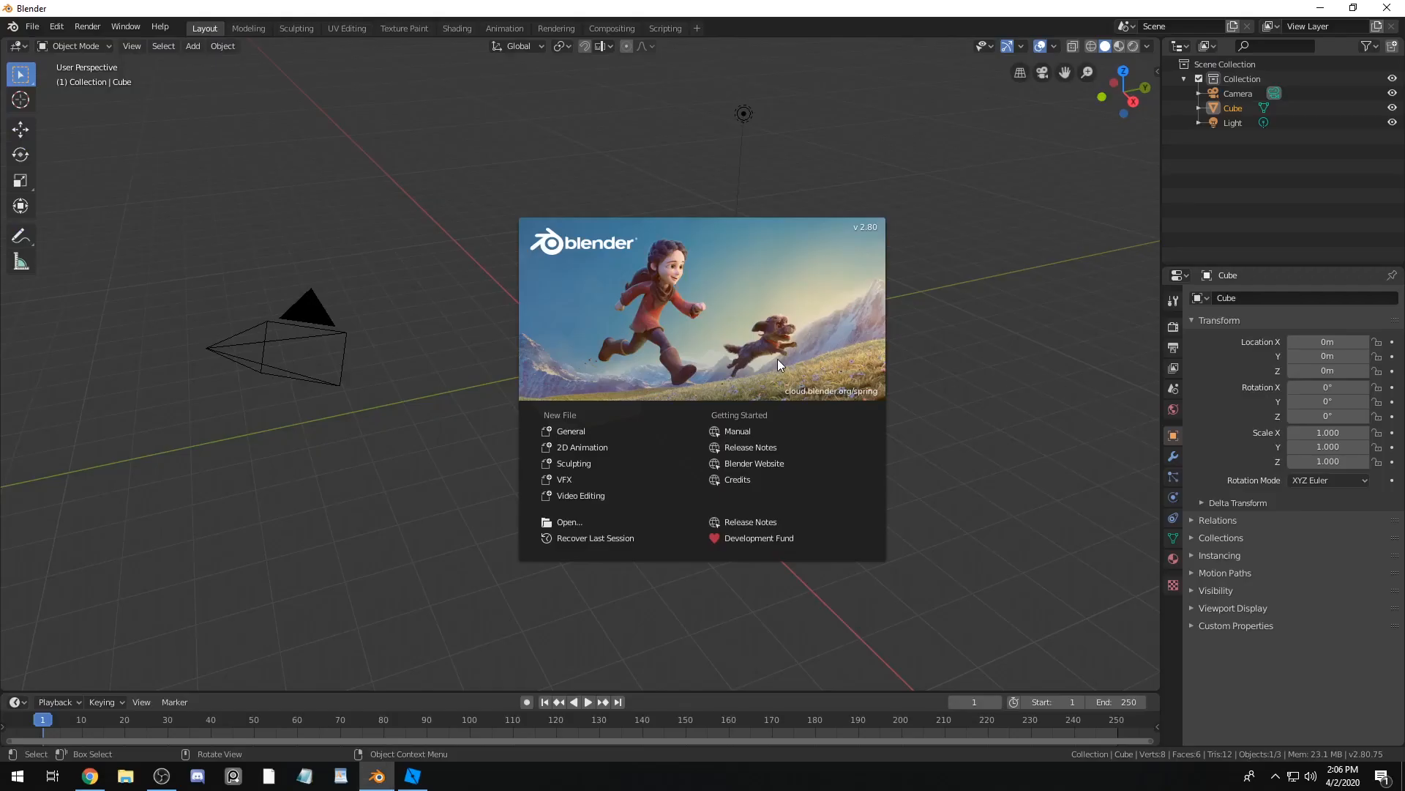
{"action": "left_click", "coordinate": [754, 322]}
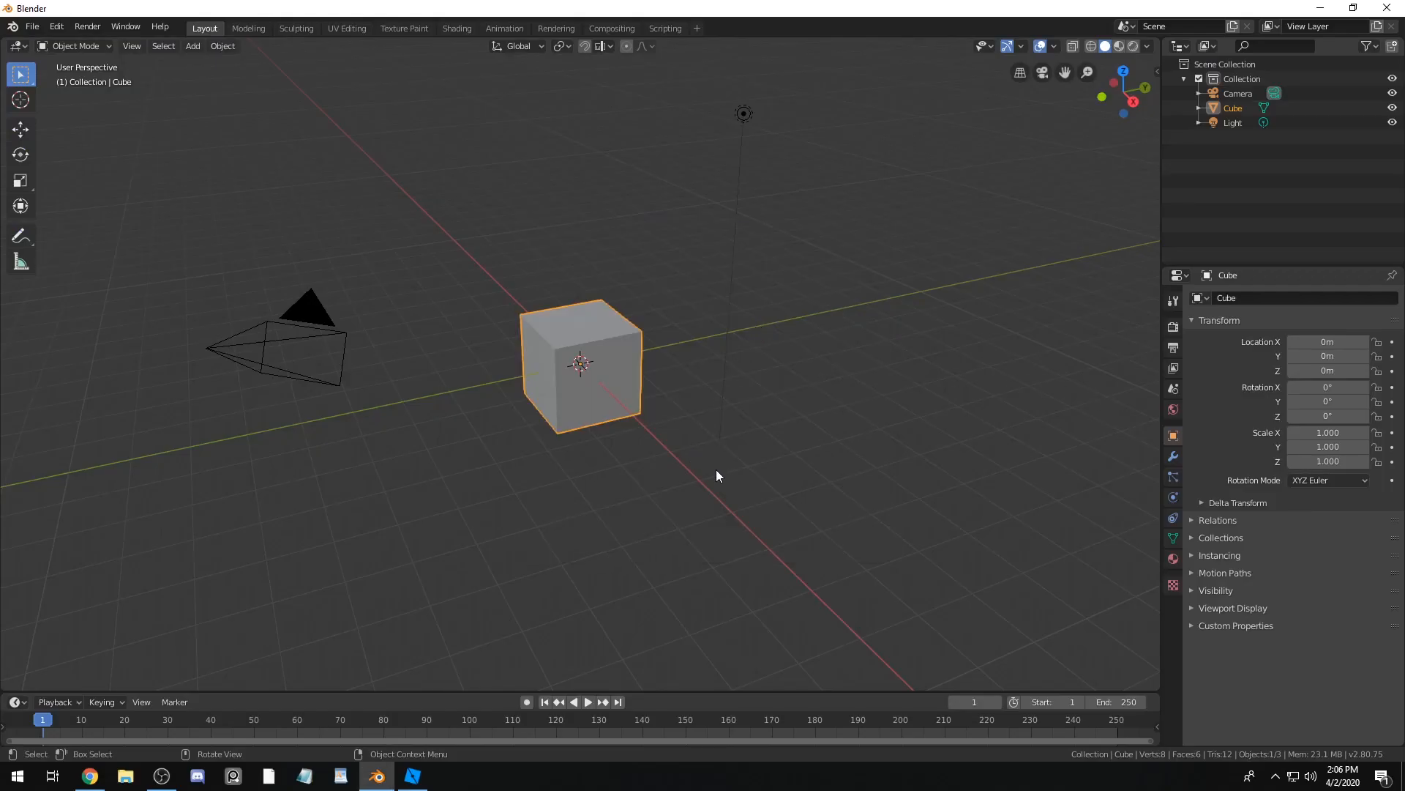
{"action": "right_click", "coordinate": [803, 498]}
{"action": "middle_click_drag", "start_coordinate": [830, 492], "coordinate": [662, 418]}
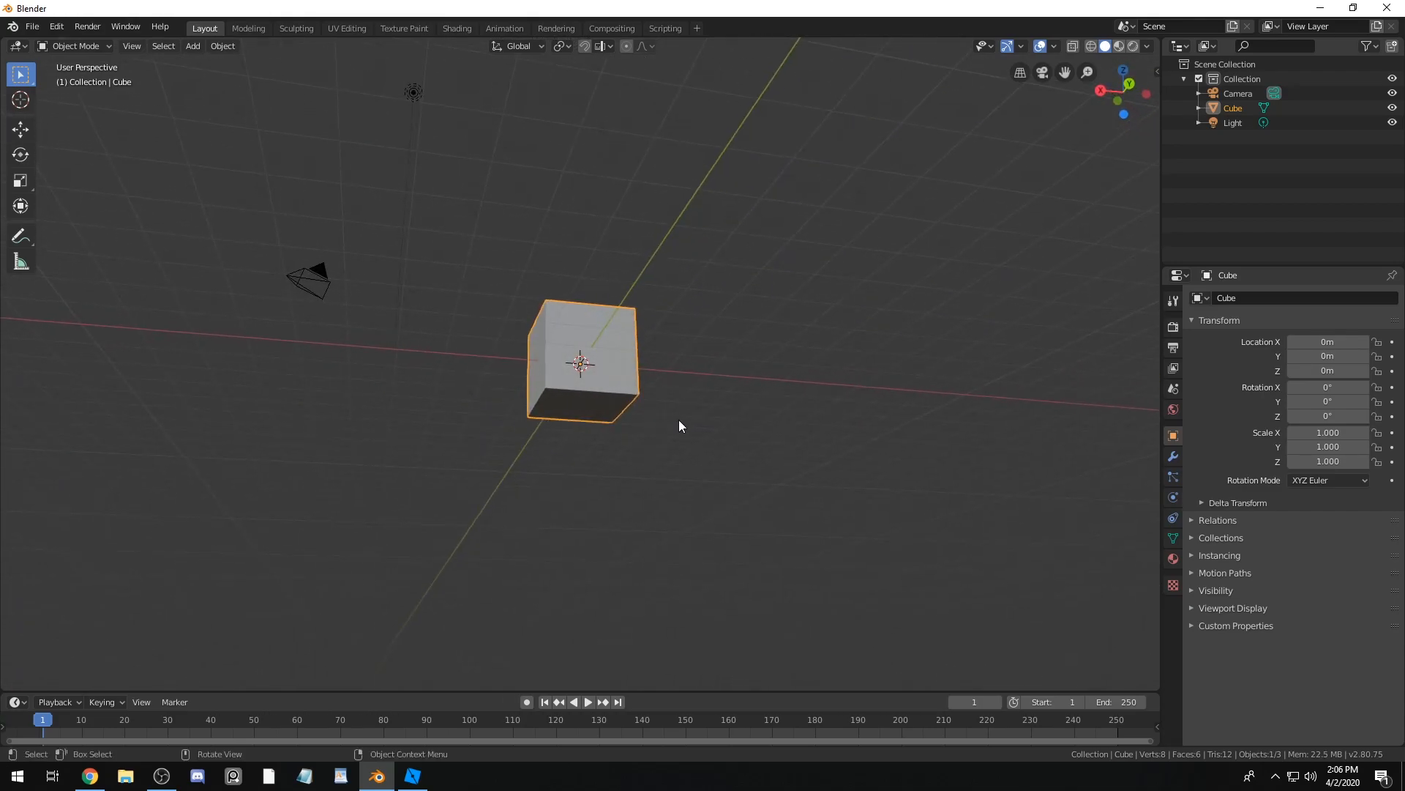
{"action": "middle_click_drag", "start_coordinate": [745, 437], "coordinate": [854, 492]}
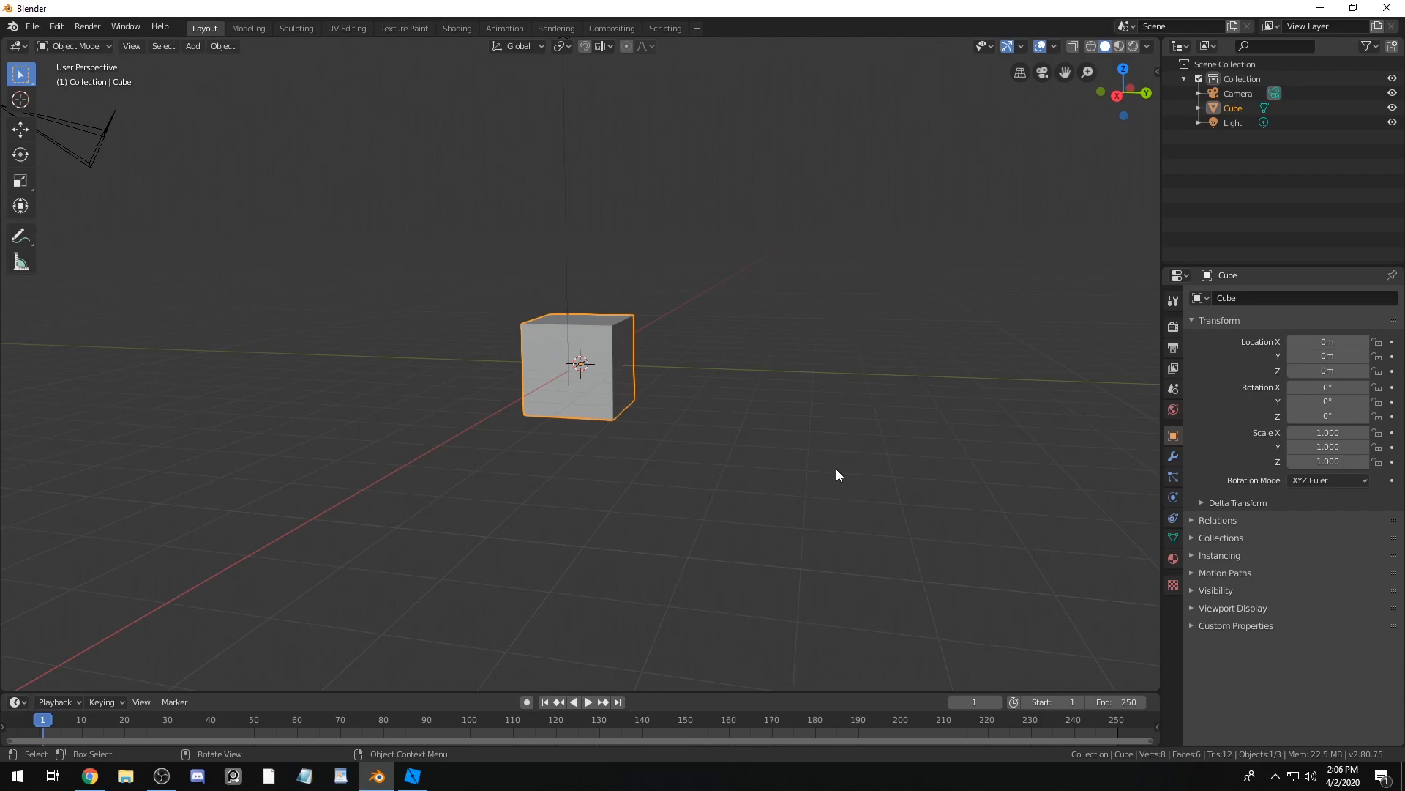
{"action": "middle_click_drag", "start_coordinate": [876, 444], "coordinate": [772, 389]}
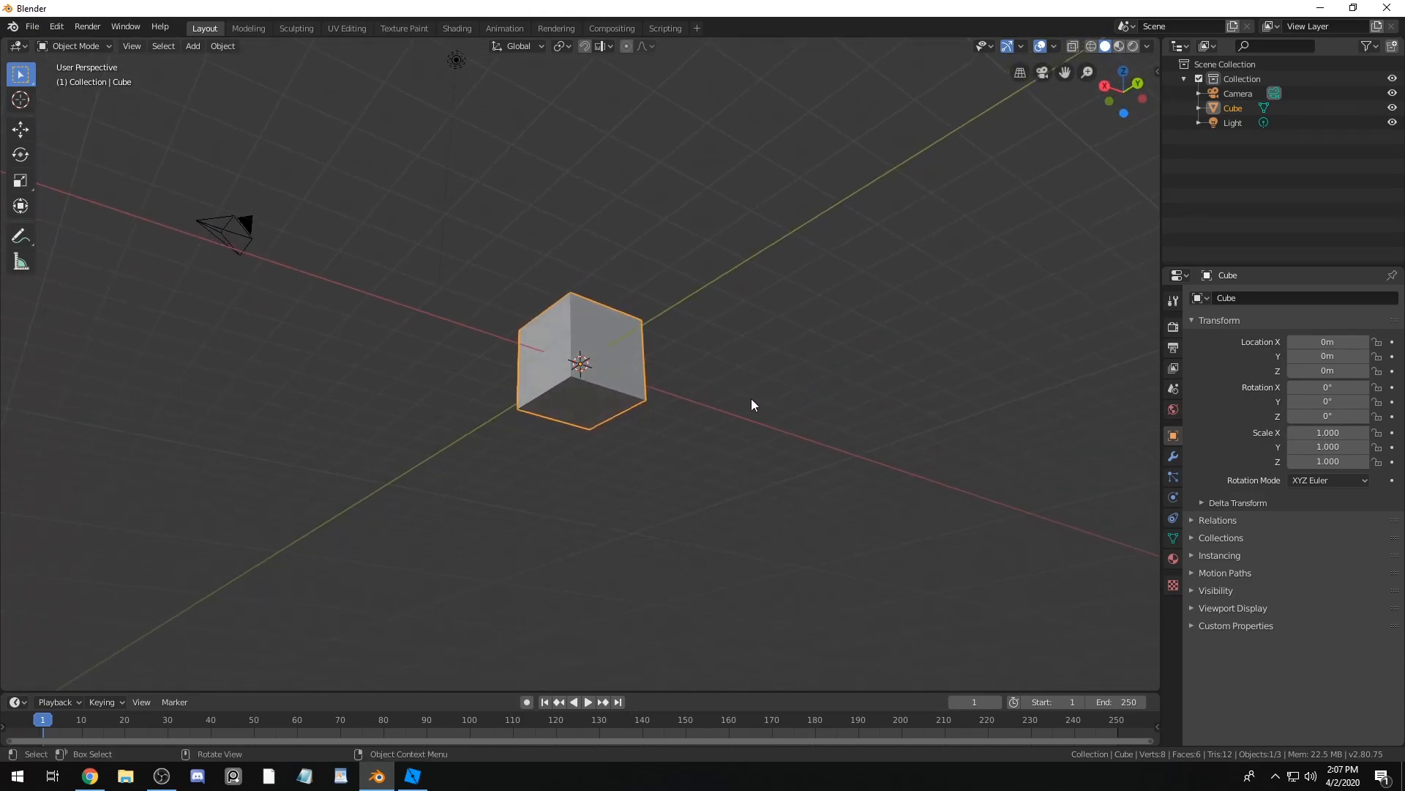
{"action": "middle_click_drag", "start_coordinate": [628, 442], "coordinate": [623, 549]}
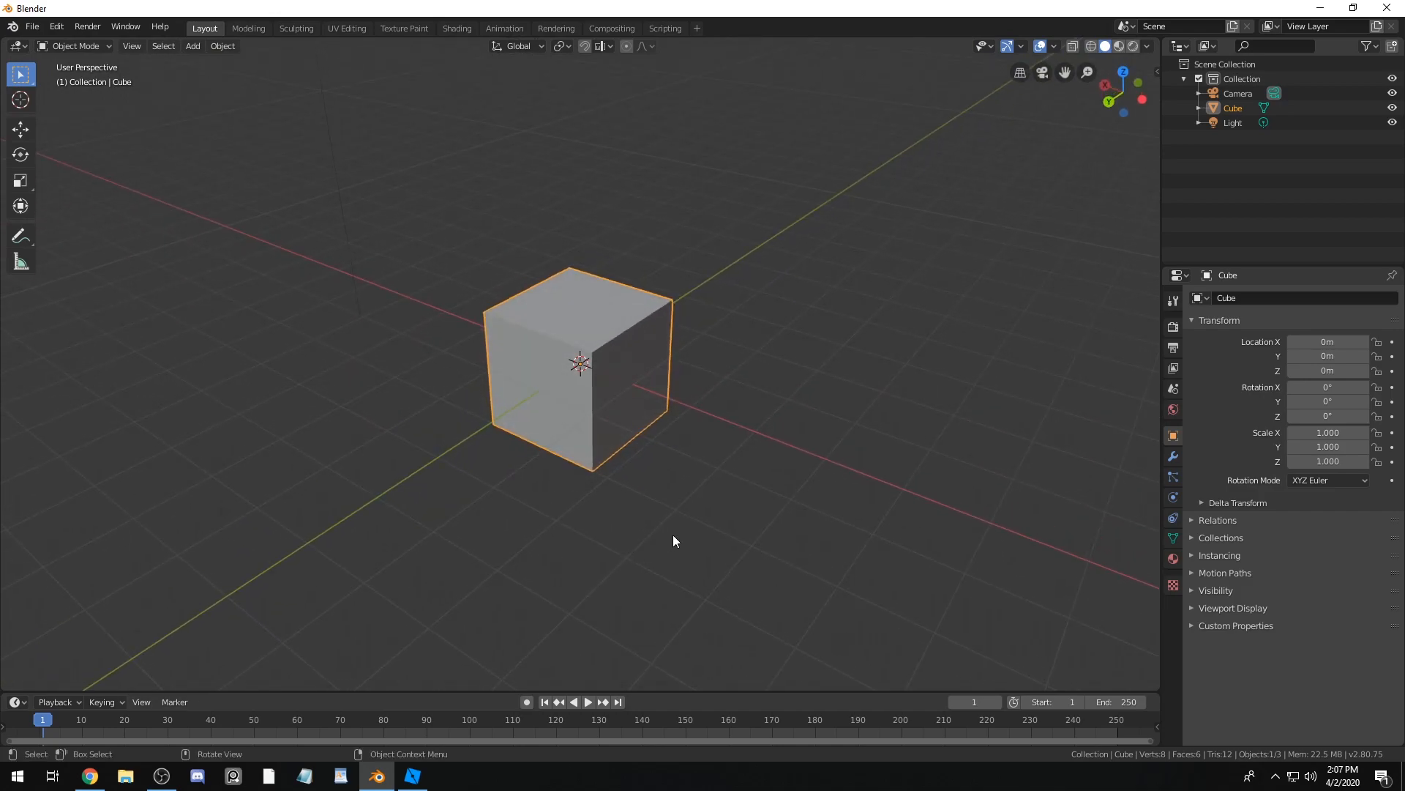
Step: Delete the default cube from the scene
{"action": "scroll", "coordinate": [675, 534], "scroll_direction": "down", "scroll_amount": 7}
{"action": "scroll", "coordinate": [601, 499], "scroll_direction": "up", "scroll_amount": 3}
{"action": "scroll", "coordinate": [590, 430], "scroll_direction": "up", "scroll_amount": 1}
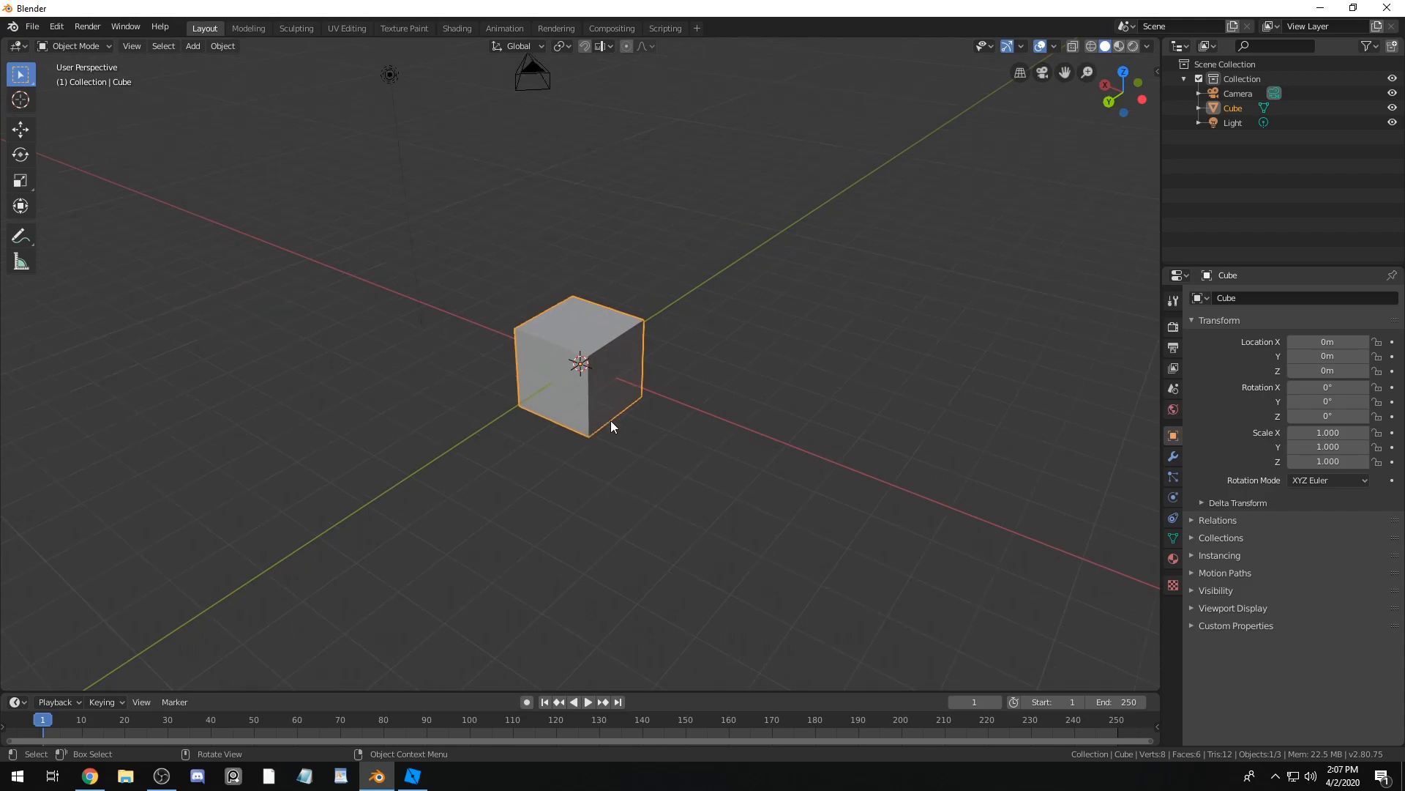
{"action": "middle_click_drag", "start_coordinate": [715, 503], "coordinate": [440, 442]}
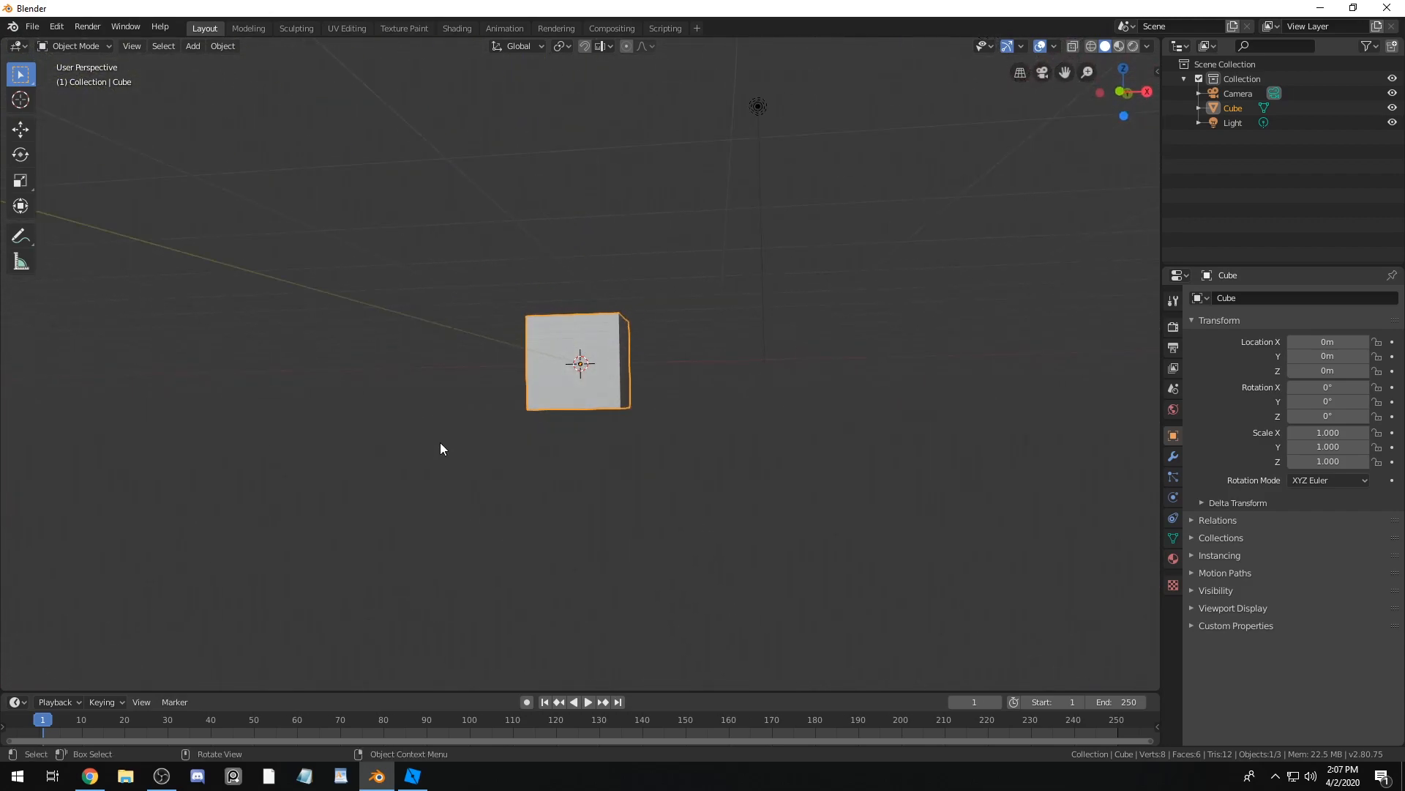
{"action": "key", "text": "x"}
{"action": "left_click", "coordinate": [441, 442]}
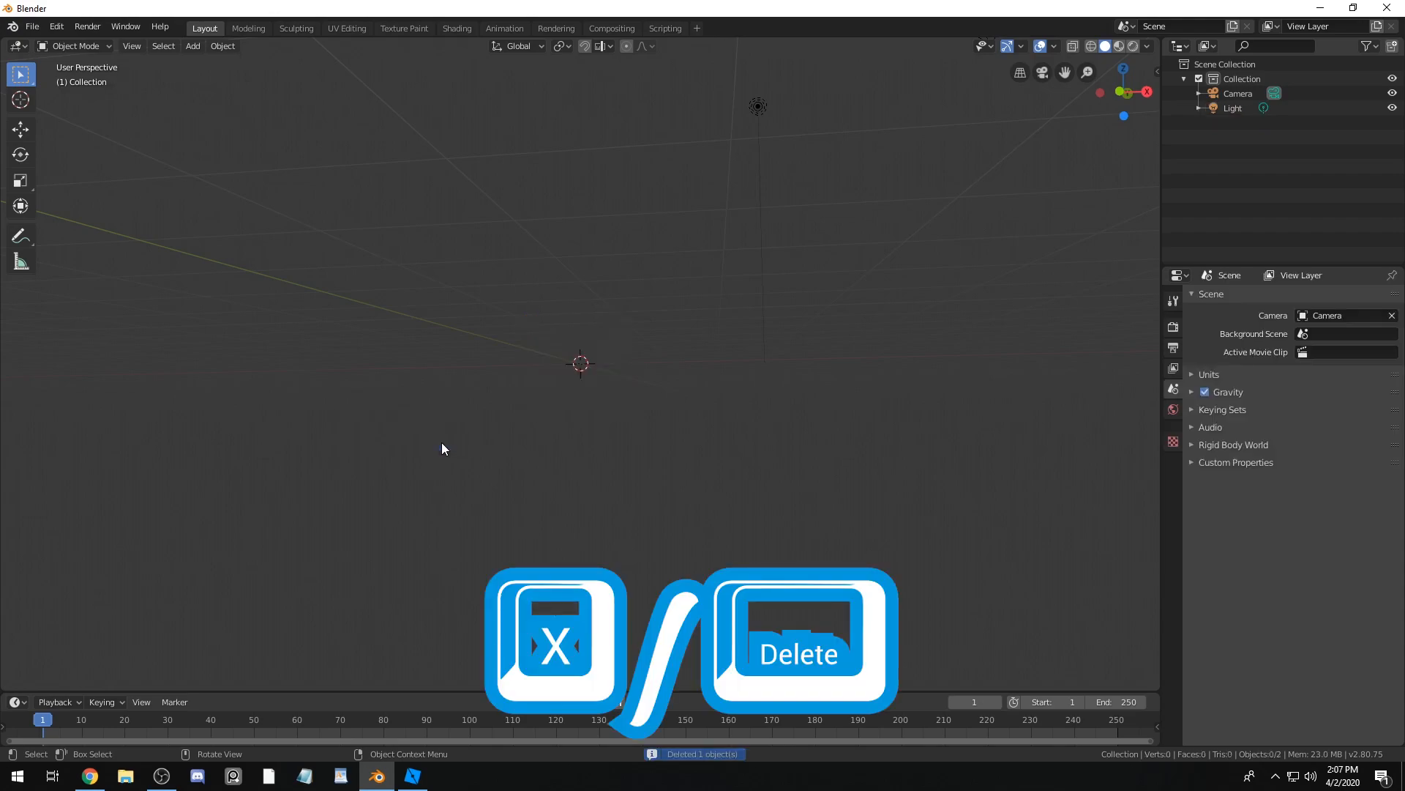
Step: Add a UV Sphere mesh at the scene's origin
{"action": "key", "text": "shift+a"}
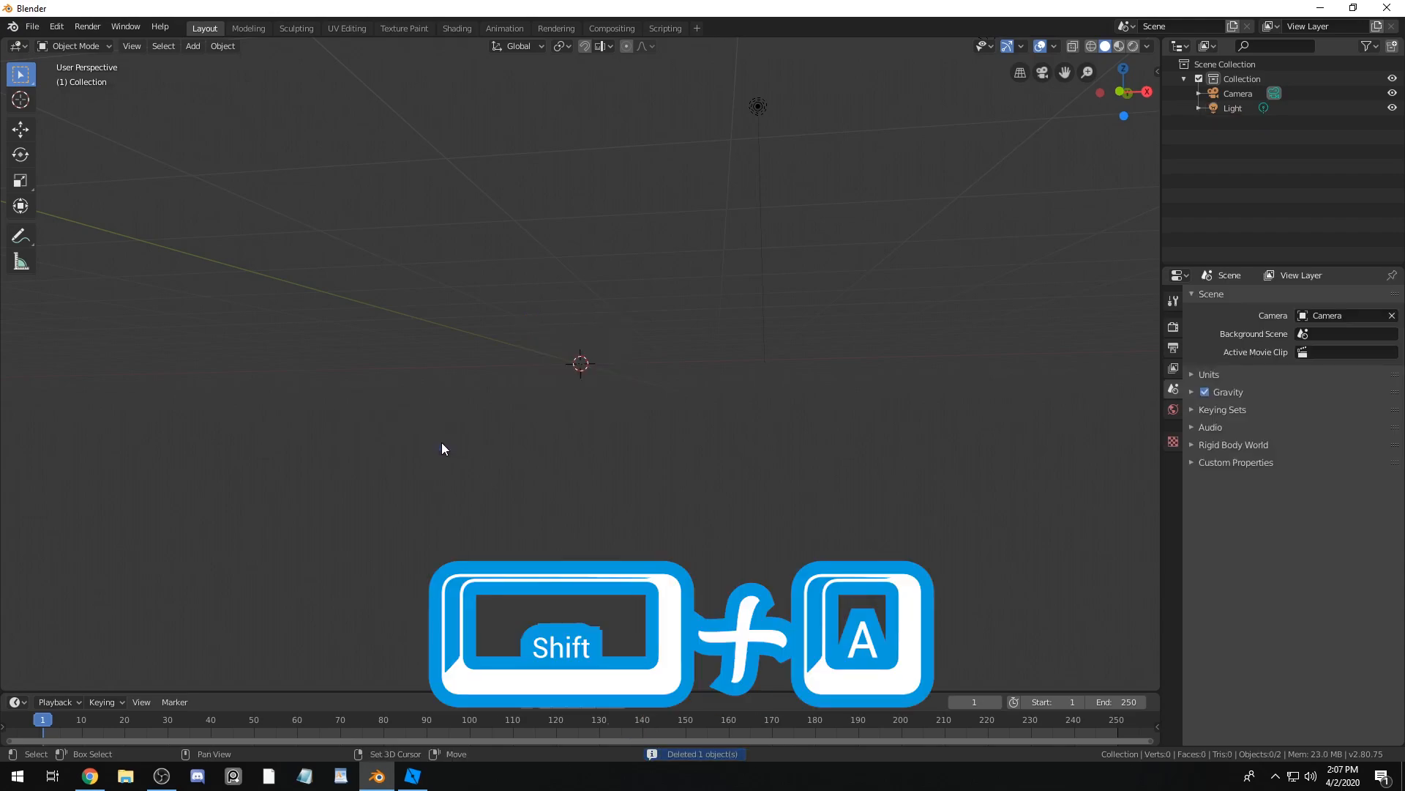
{"action": "mouse_move", "coordinate": [442, 442]}
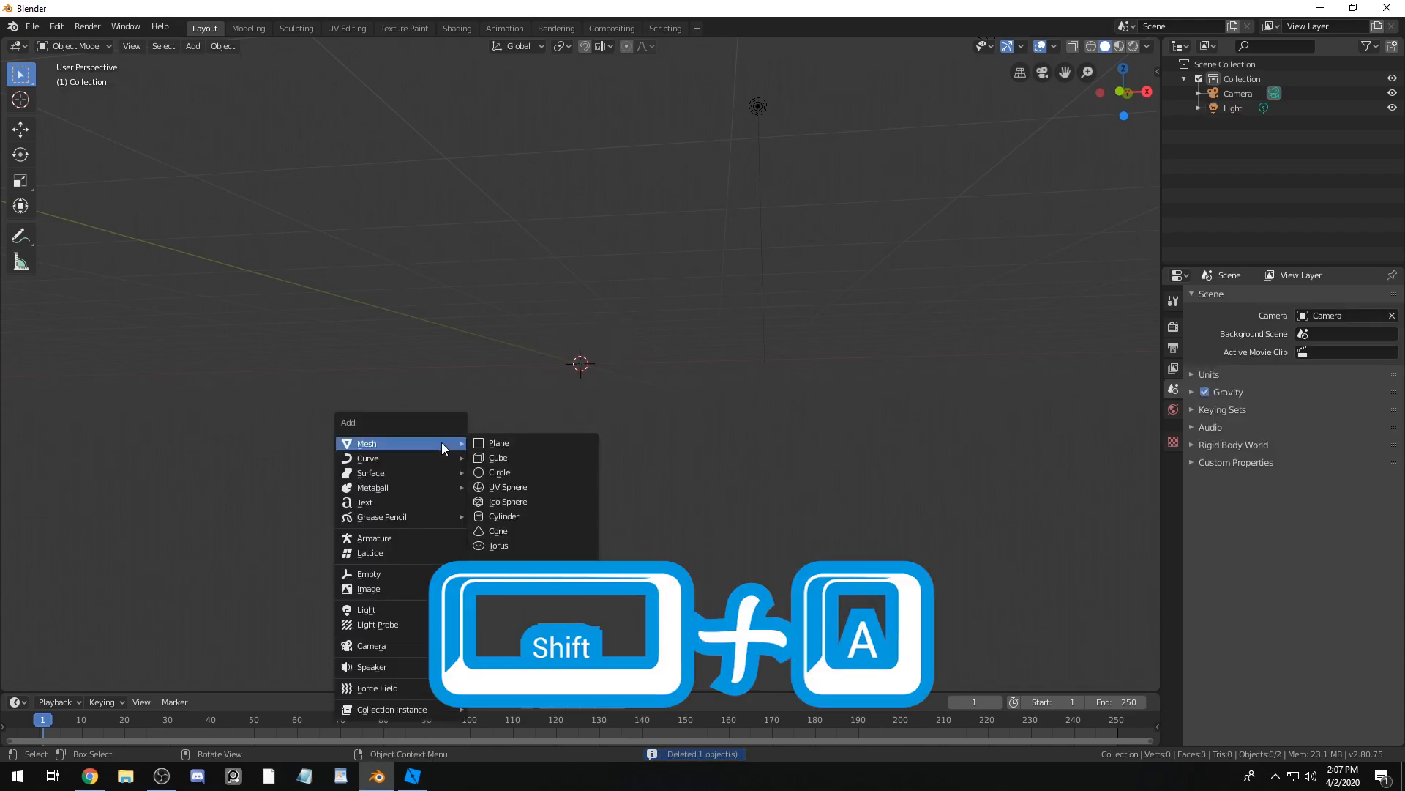
{"action": "left_click", "coordinate": [503, 486]}
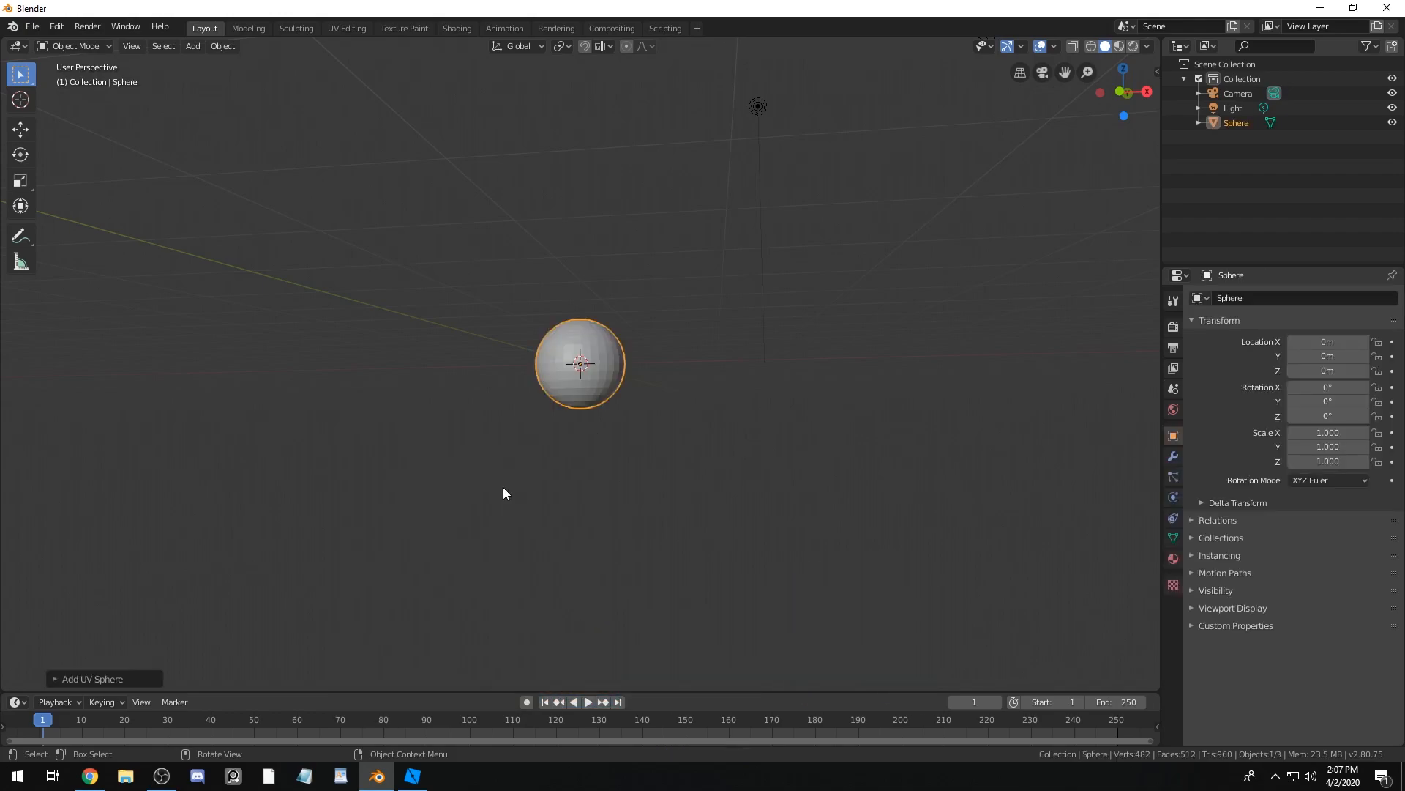
{"action": "middle_click_drag", "start_coordinate": [657, 438], "coordinate": [643, 464]}
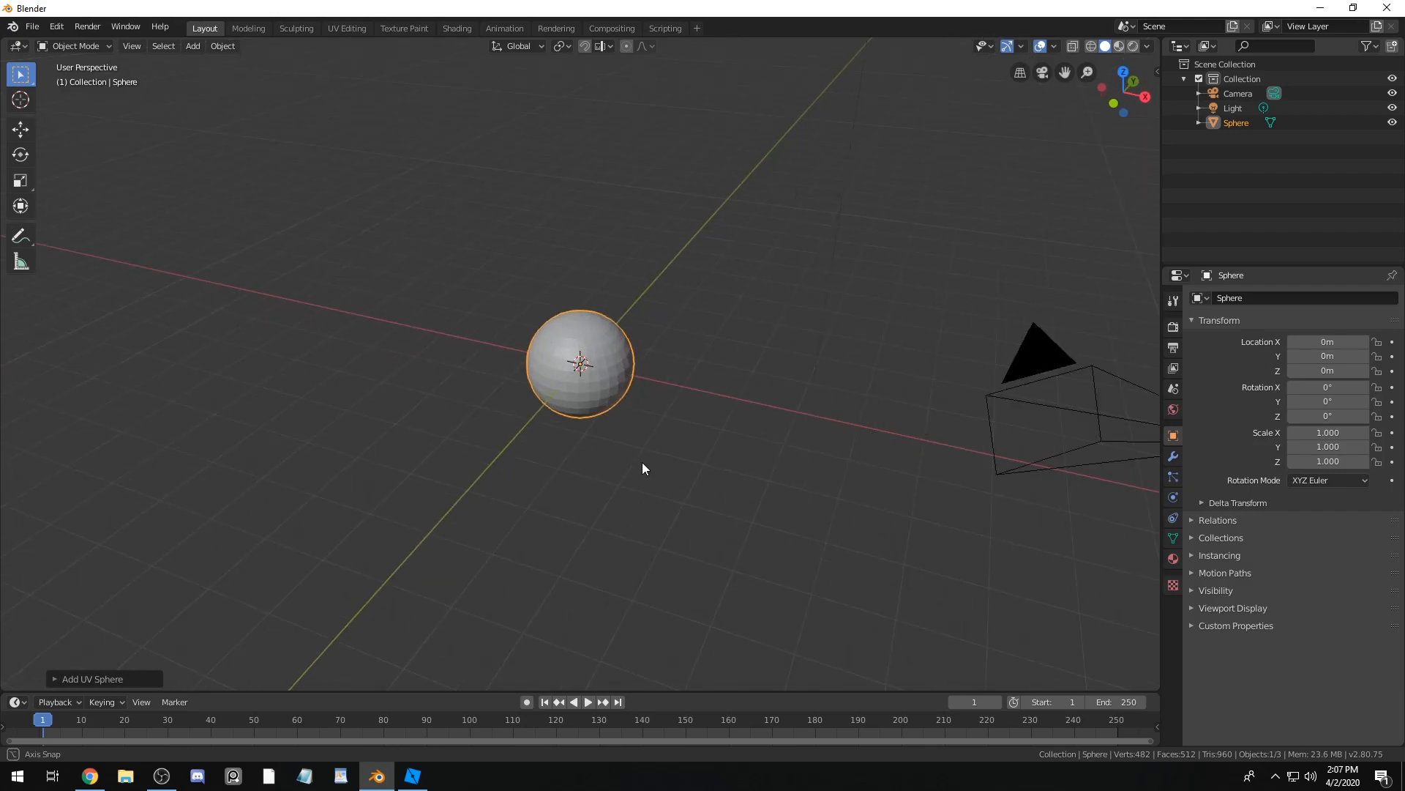
{"action": "scroll", "coordinate": [644, 467], "scroll_direction": "up", "scroll_amount": 3}
{"action": "scroll", "coordinate": [732, 487], "scroll_direction": "up", "scroll_amount": 2}
{"action": "middle_click_drag", "start_coordinate": [784, 489], "coordinate": [667, 383]}
Step: Set the viewport to an orthographic back view facing the sphere
{"action": "key", "text": "KP_5"}
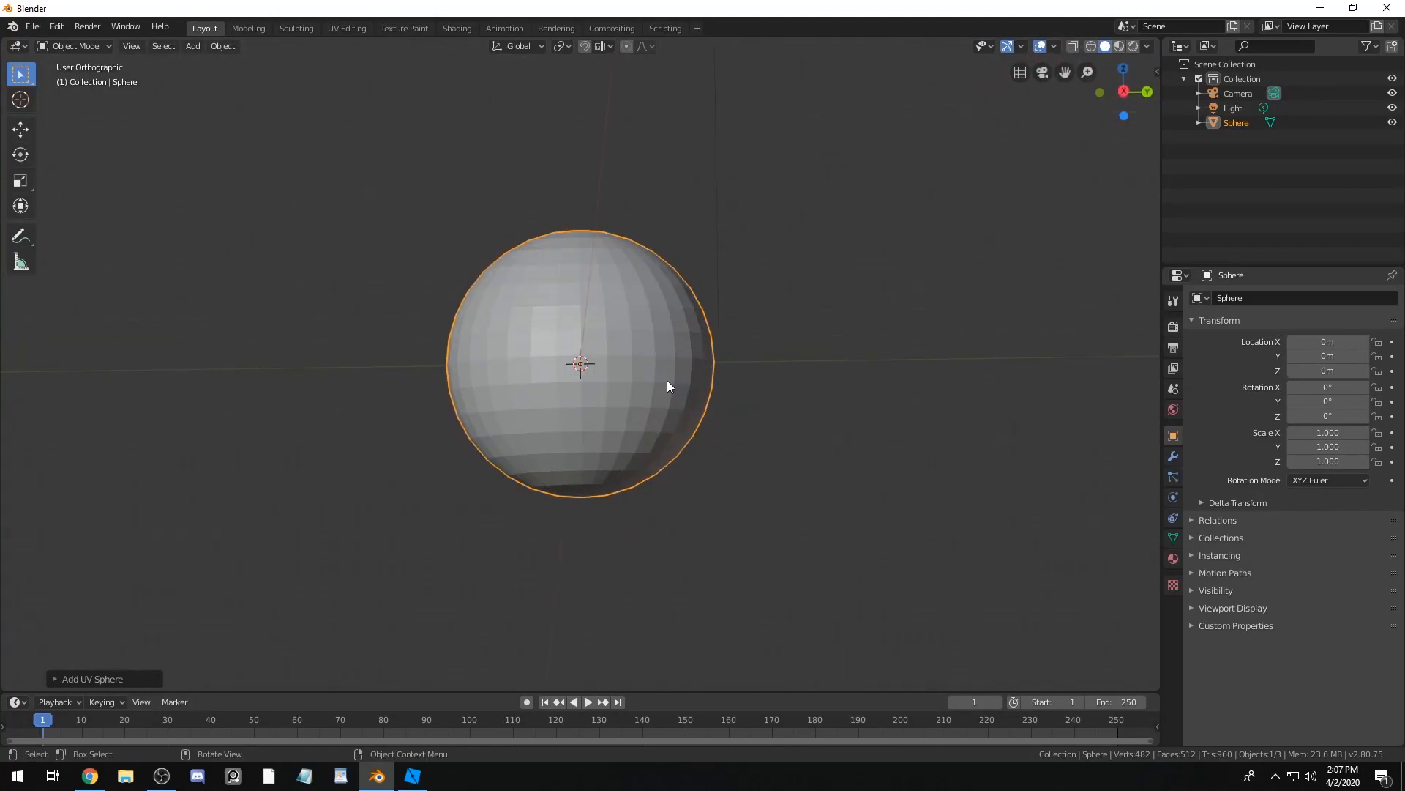
{"action": "key", "text": "KP_7"}
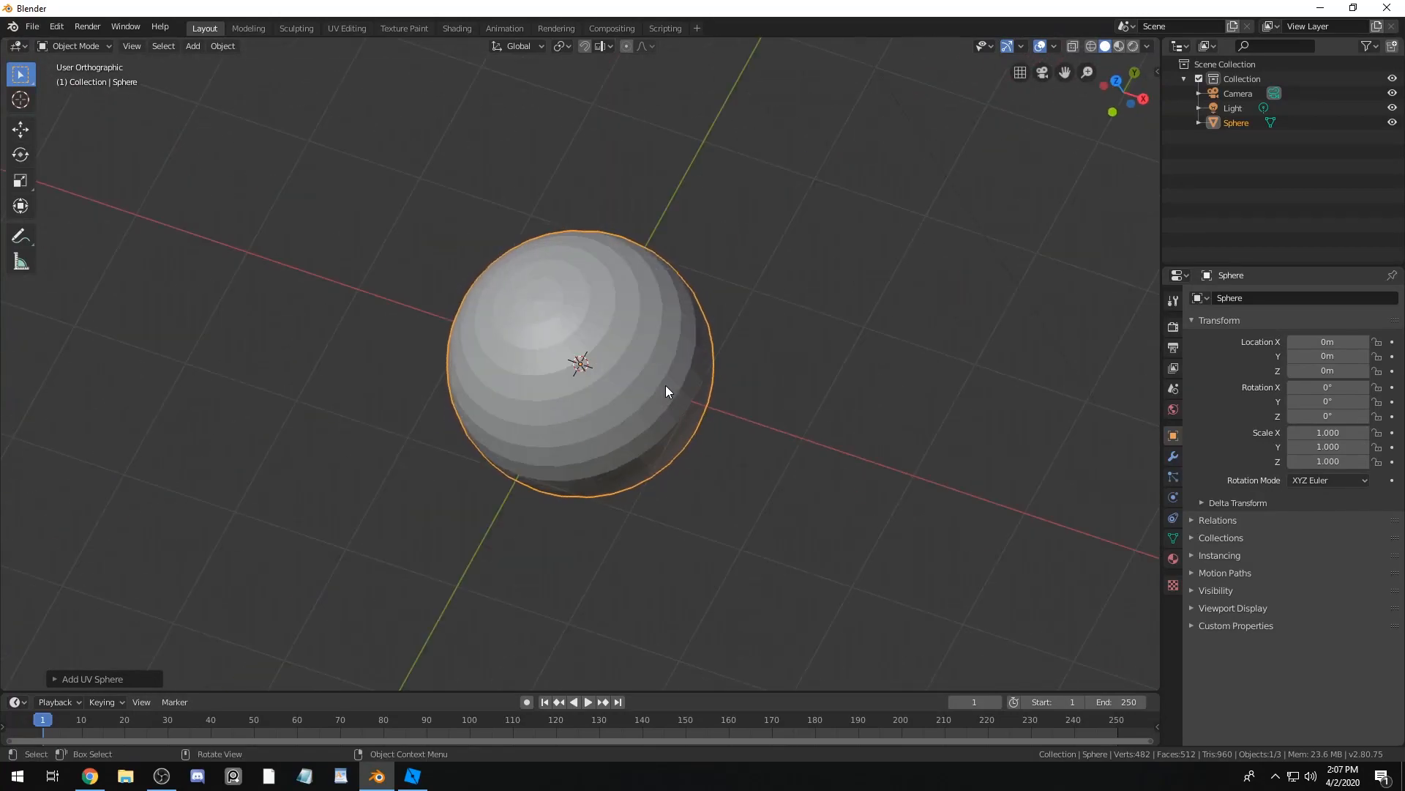
{"action": "key", "text": "ctrl+KP_7"}
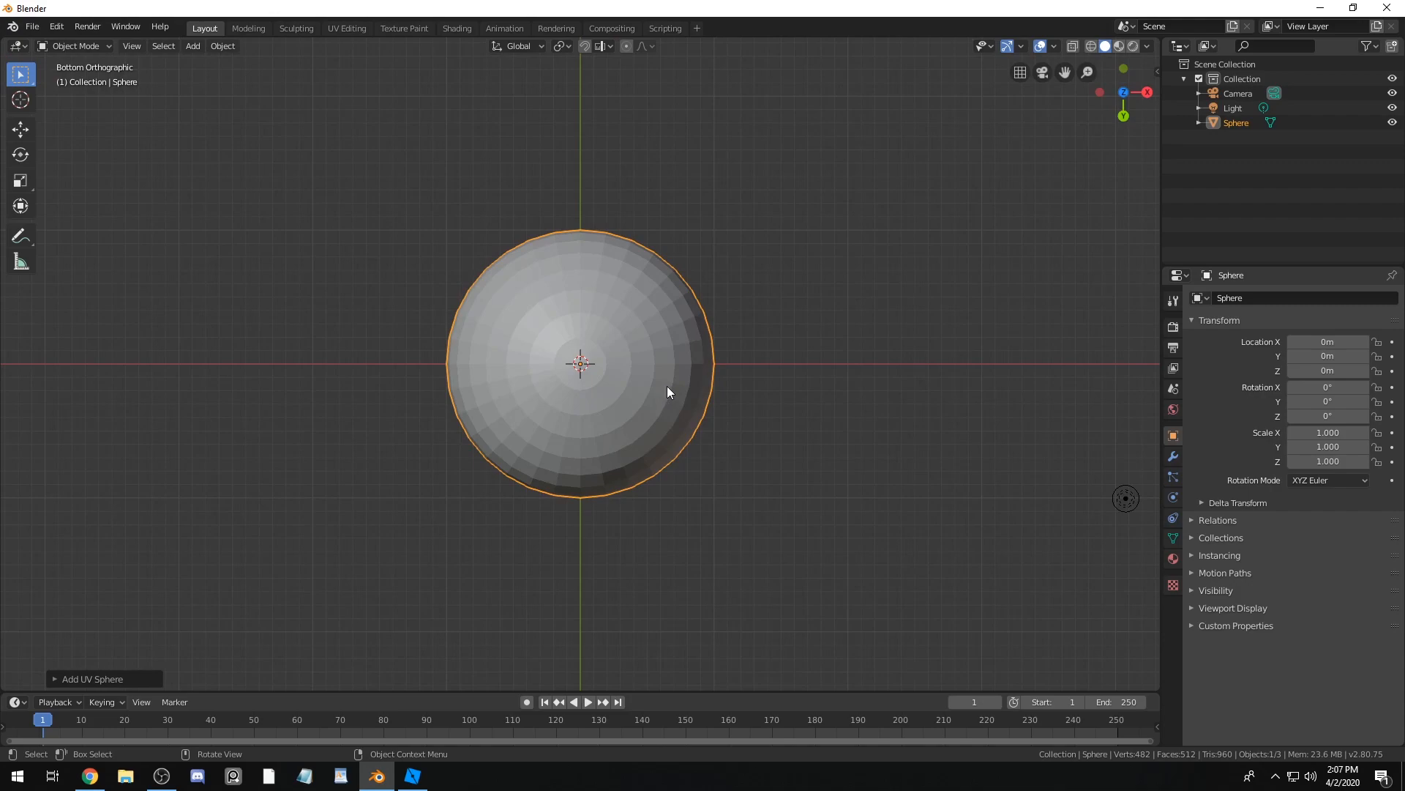
{"action": "middle_click_drag", "start_coordinate": [609, 291], "coordinate": [558, 292], "text": "shift"}
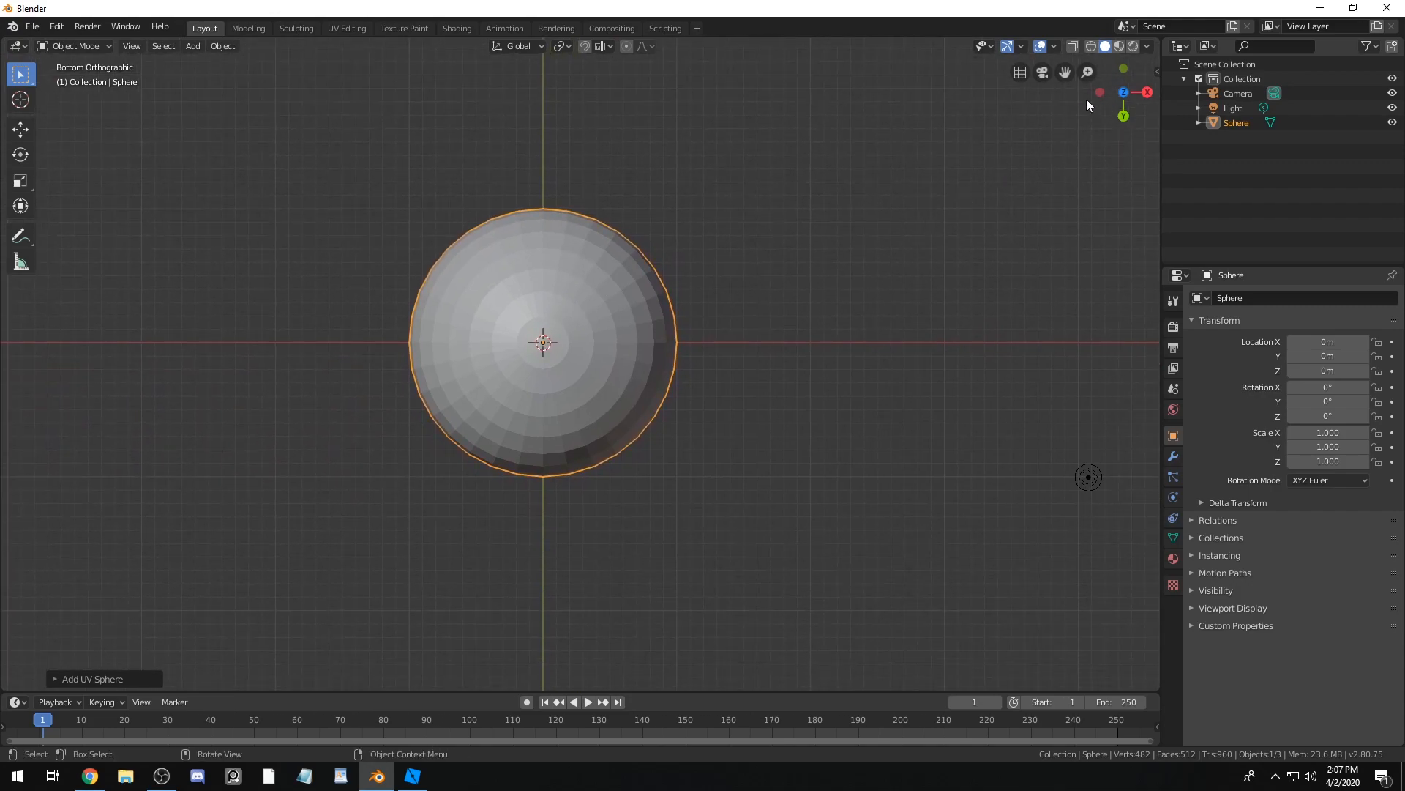
{"action": "left_click", "coordinate": [1124, 116]}
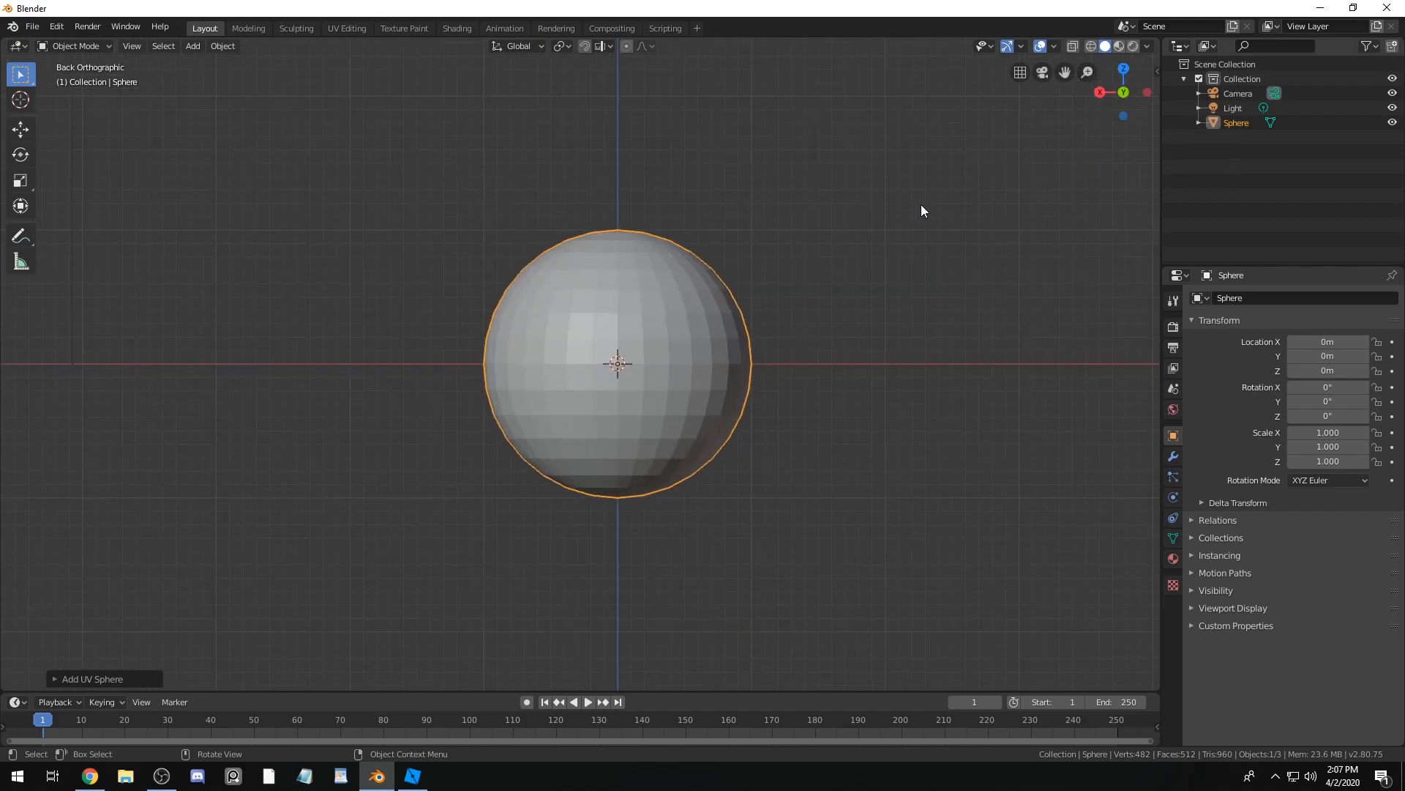
Step: Delete all sphere vertices below the equator in Edit Mode with X-ray enabled, and return to Object Mode
{"action": "key", "text": "Tab"}
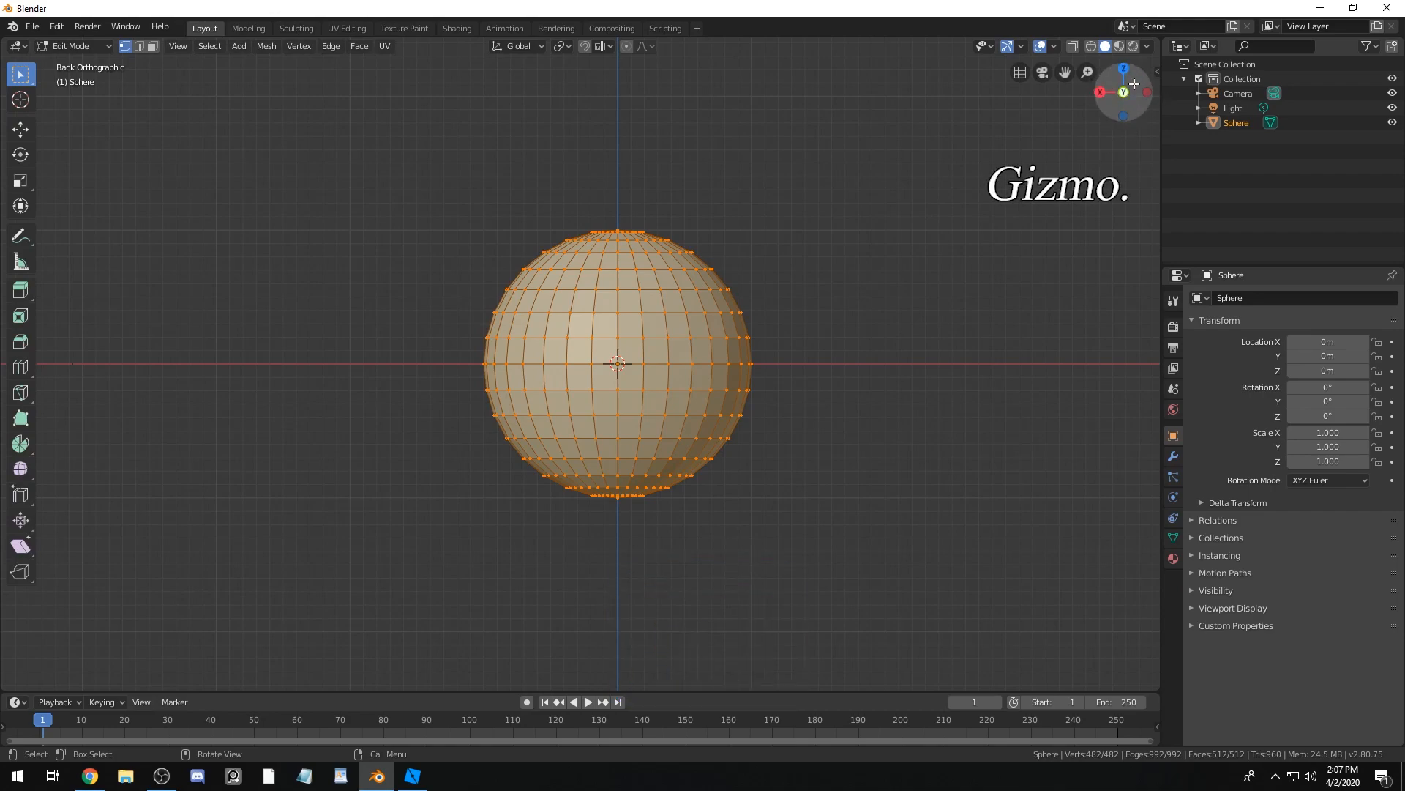
{"action": "left_click", "coordinate": [1073, 46]}
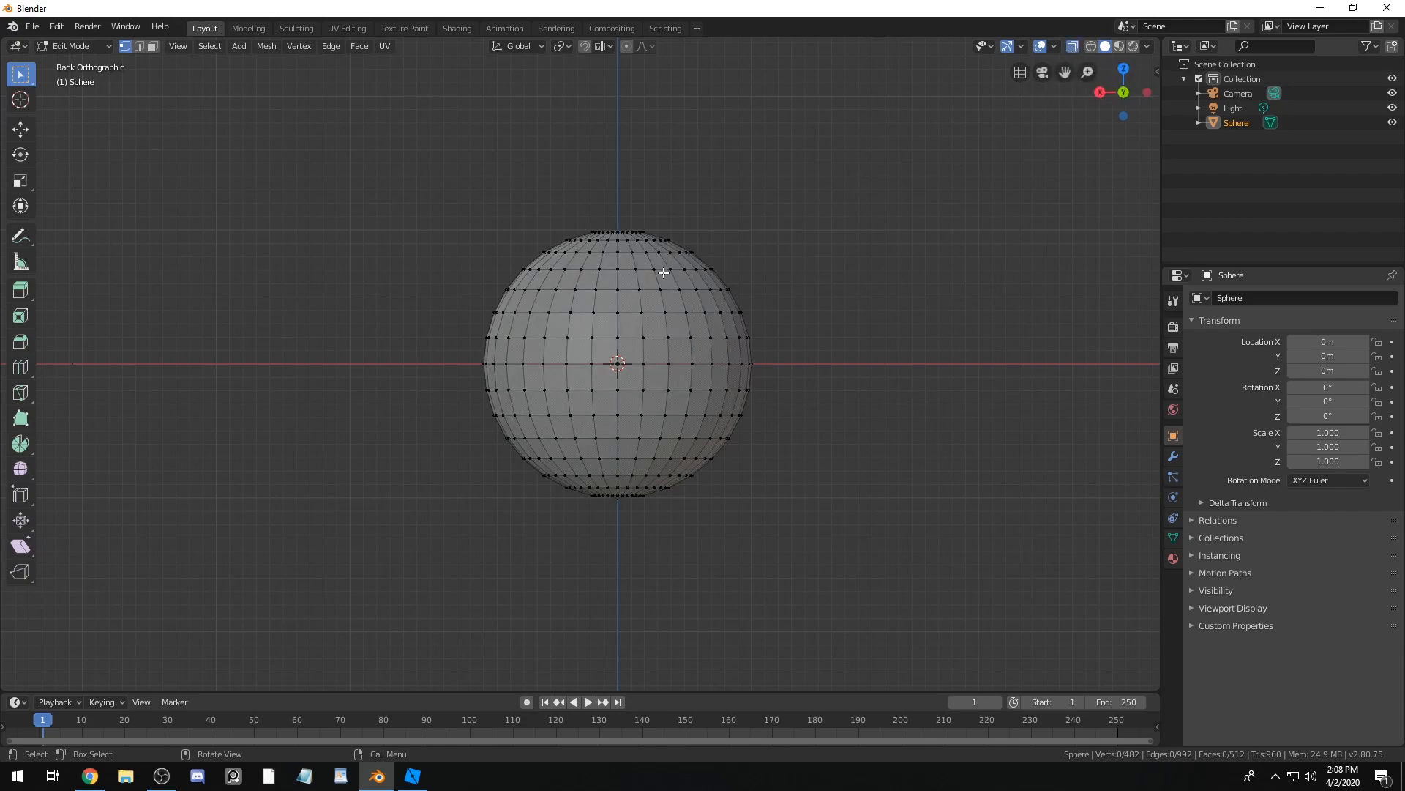
{"action": "key", "text": "alt+z"}
{"action": "key", "text": "alt+z"}
{"action": "left_click_drag", "start_coordinate": [457, 372], "coordinate": [501, 398]}
{"action": "left_click_drag", "start_coordinate": [454, 353], "coordinate": [794, 370]}
{"action": "left_click_drag", "start_coordinate": [452, 378], "coordinate": [809, 512]}
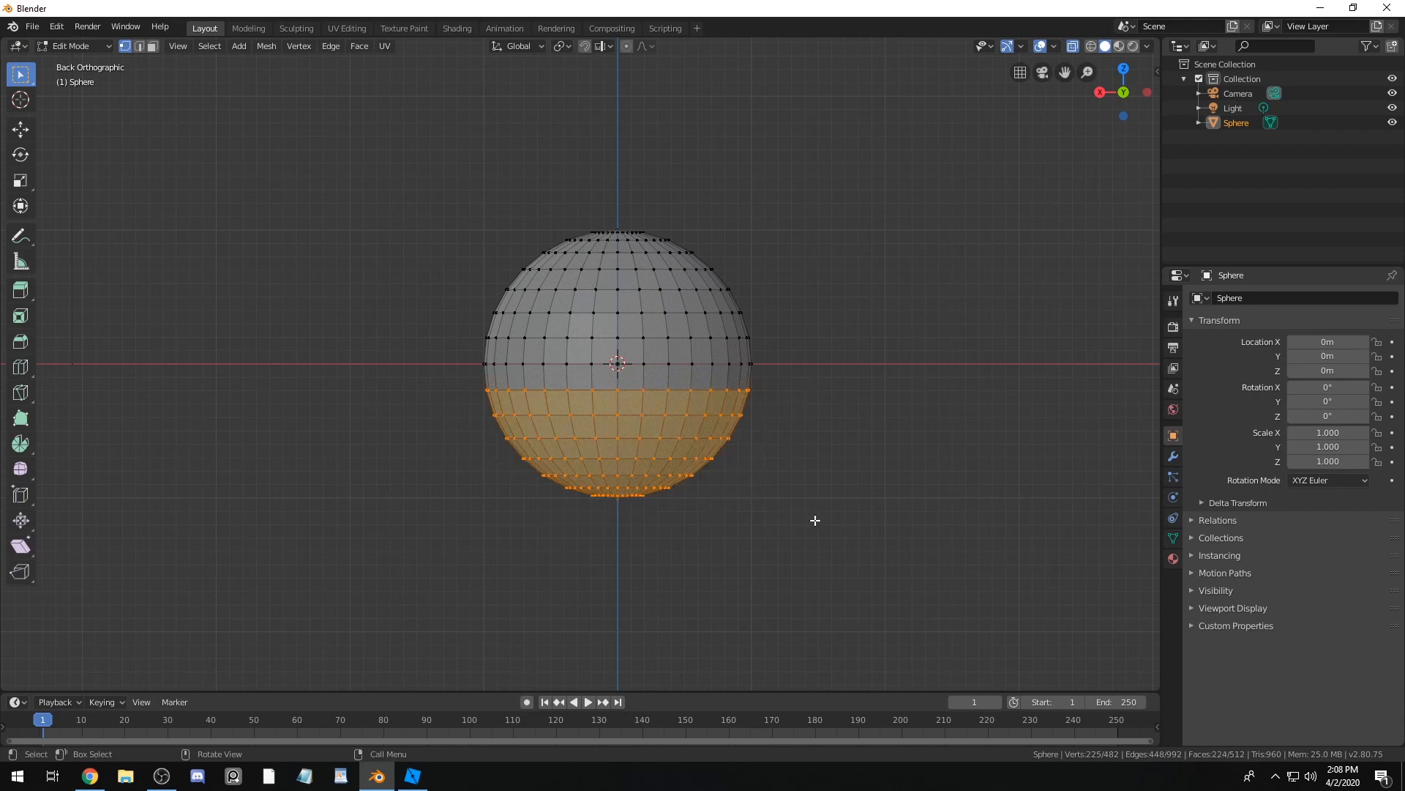
{"action": "key", "text": "x"}
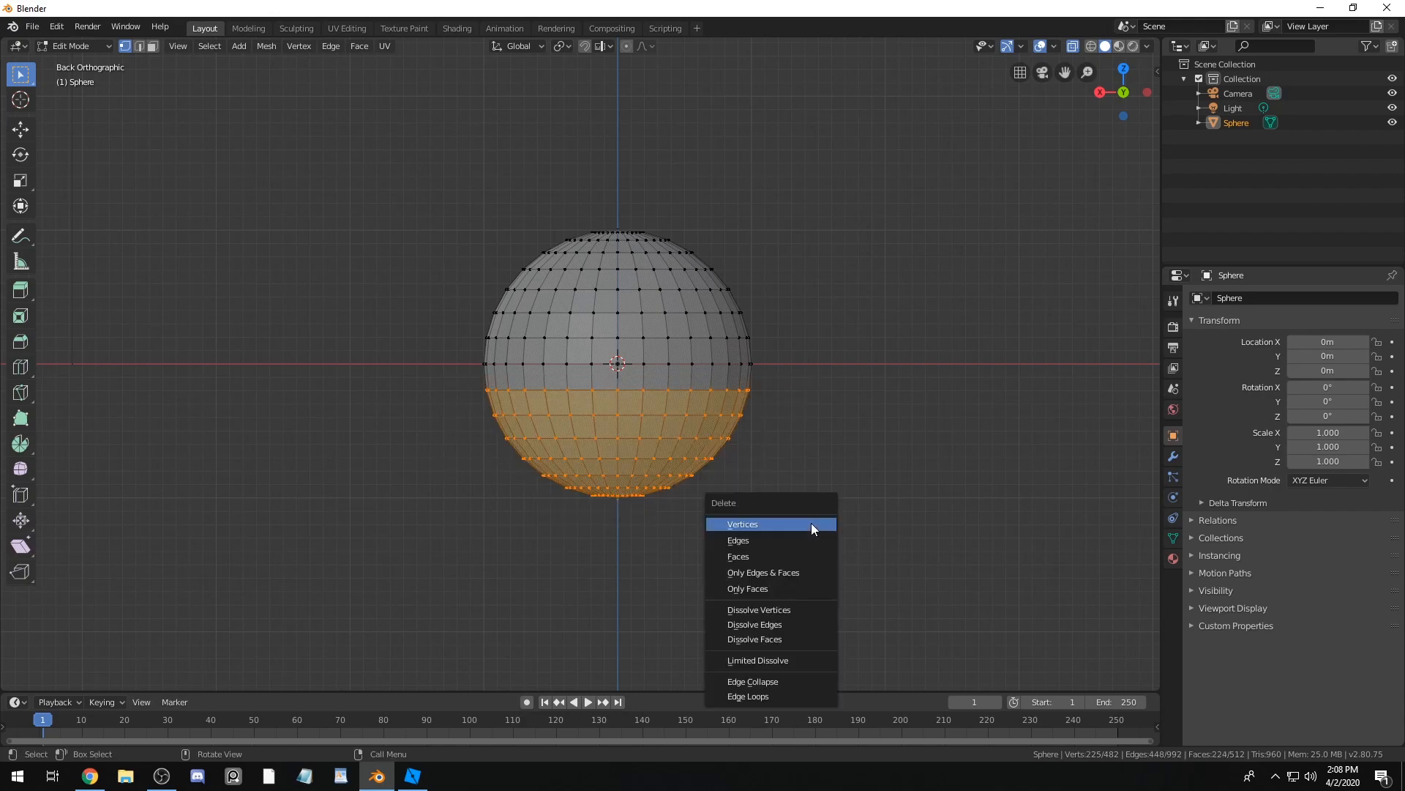
{"action": "left_click", "coordinate": [809, 525]}
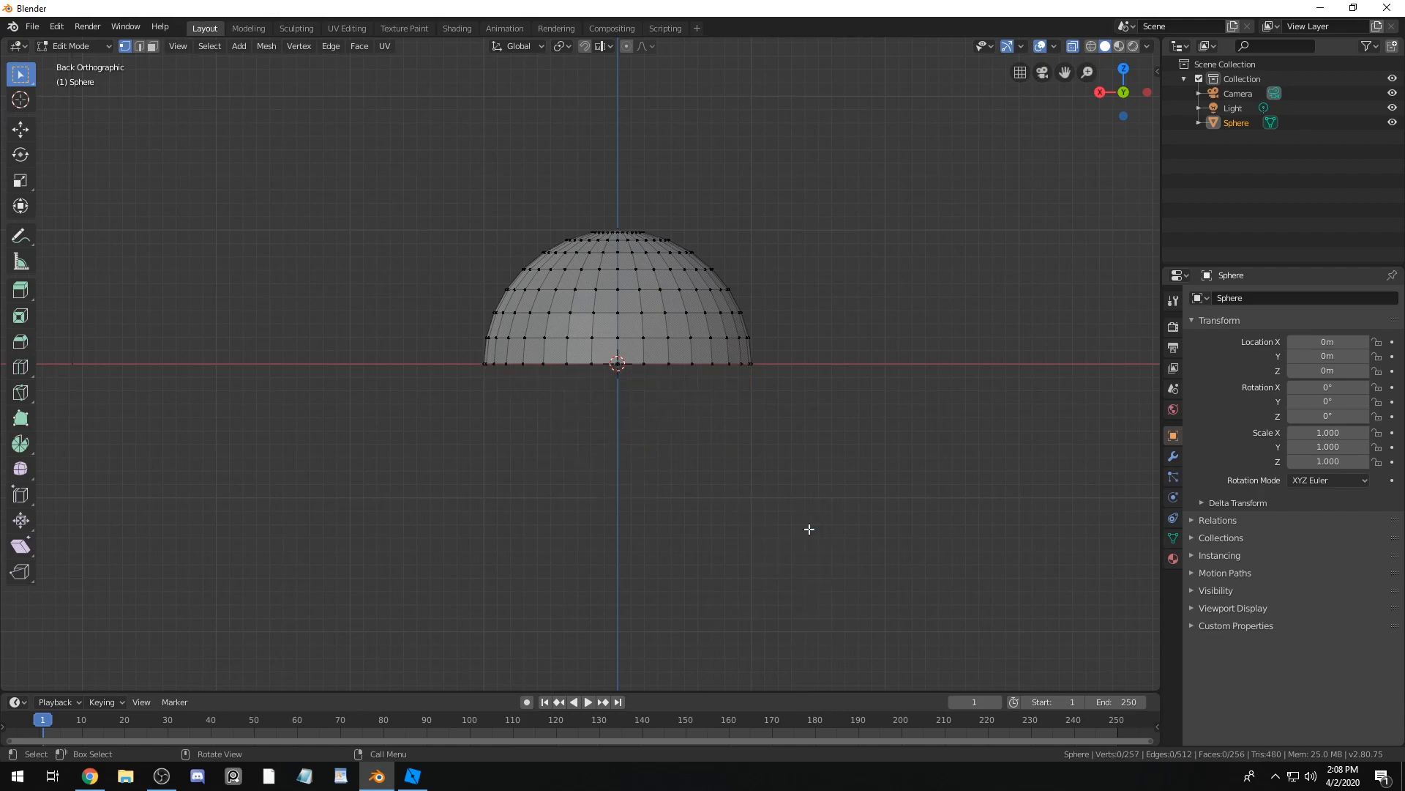
{"action": "middle_click_drag", "start_coordinate": [813, 522], "coordinate": [761, 579]}
{"action": "key", "text": "Tab"}
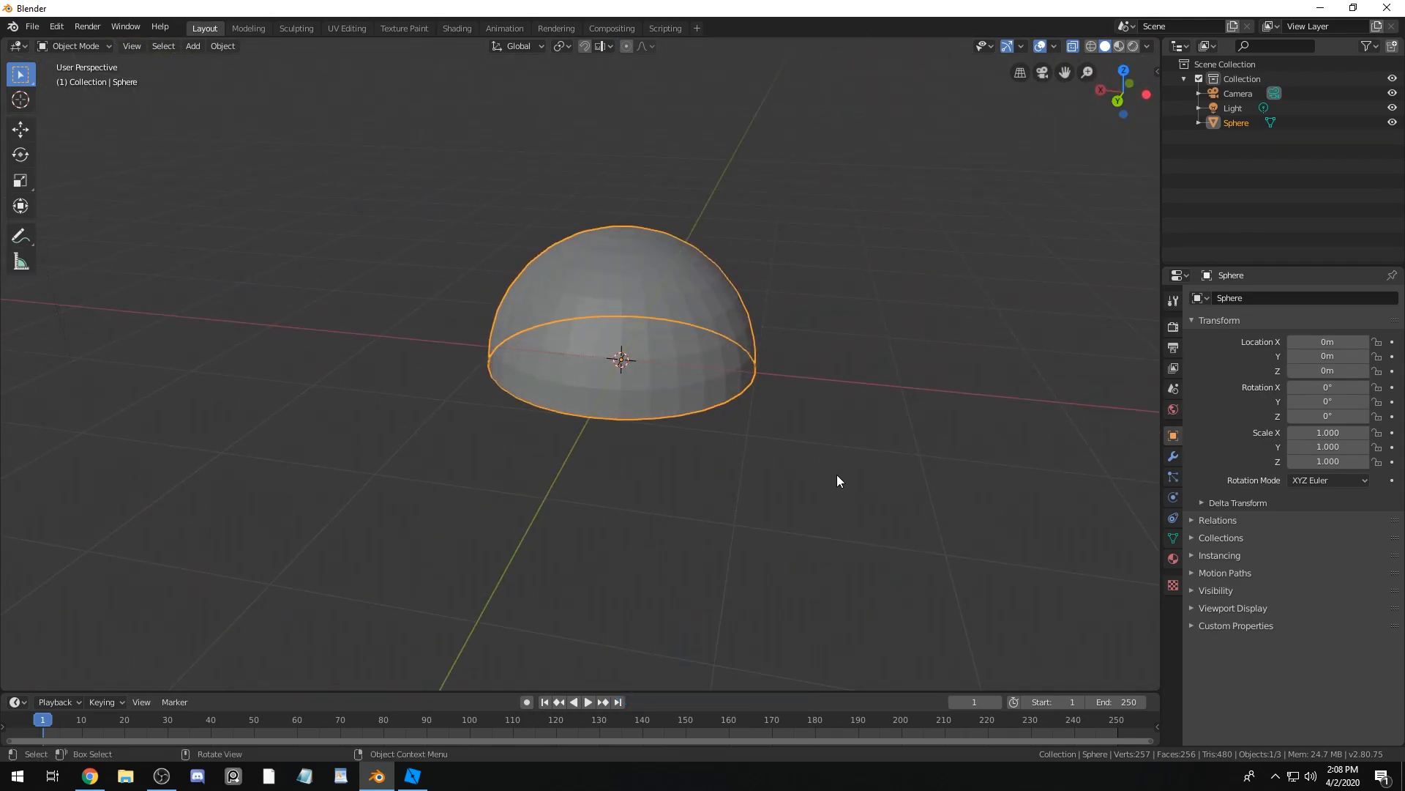
Step: Add a Solidify modifier to the half sphere
{"action": "left_click", "coordinate": [1176, 458]}
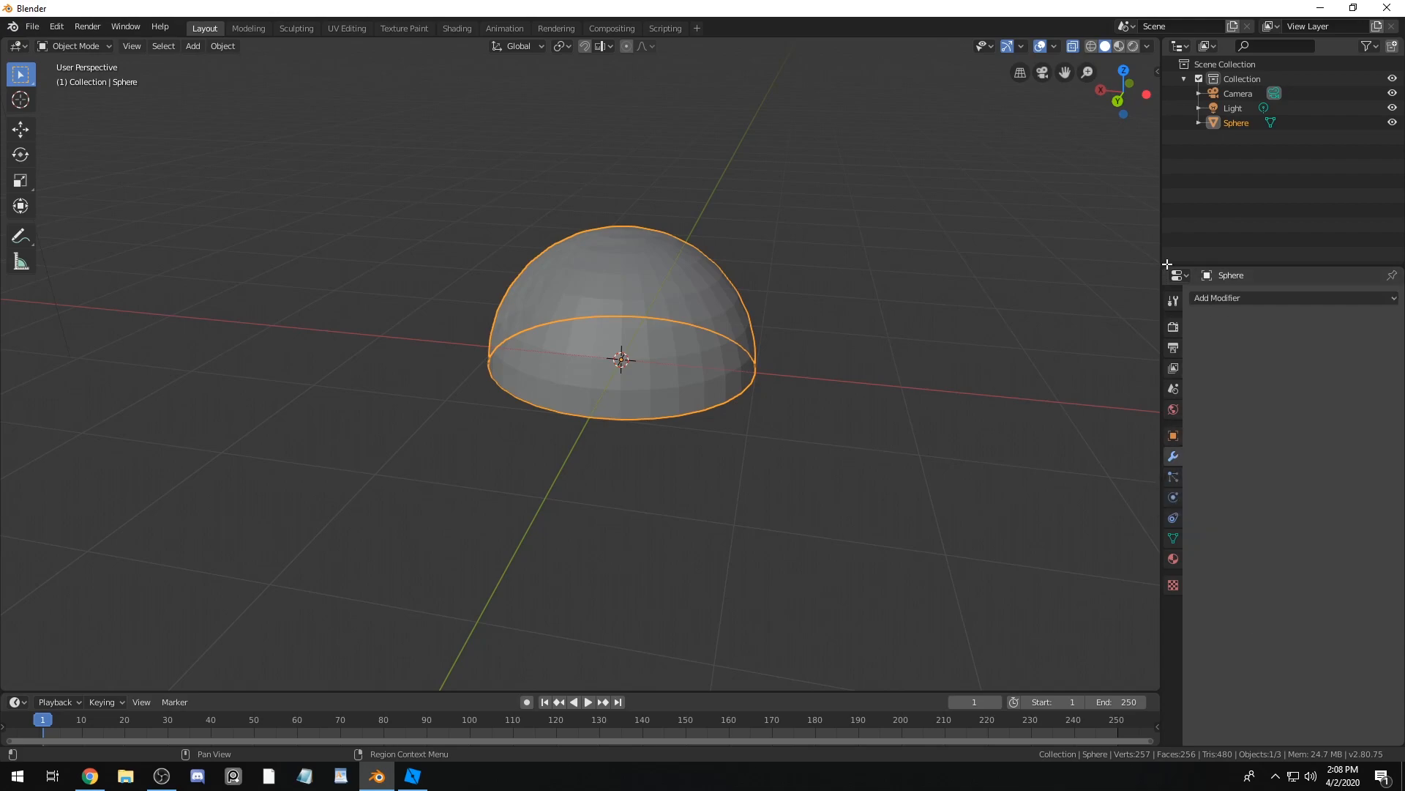
{"action": "left_click", "coordinate": [1236, 297]}
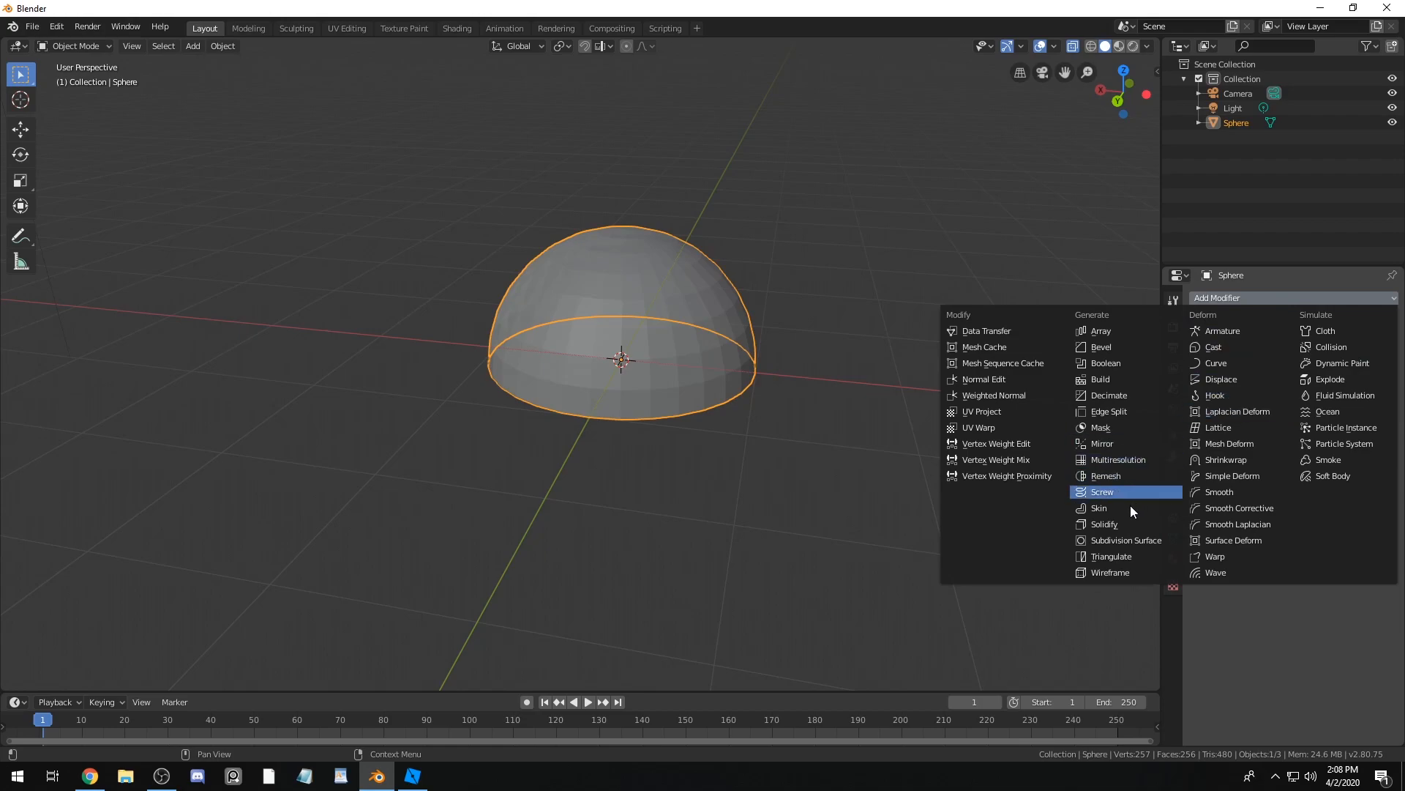
{"action": "left_click", "coordinate": [1118, 531]}
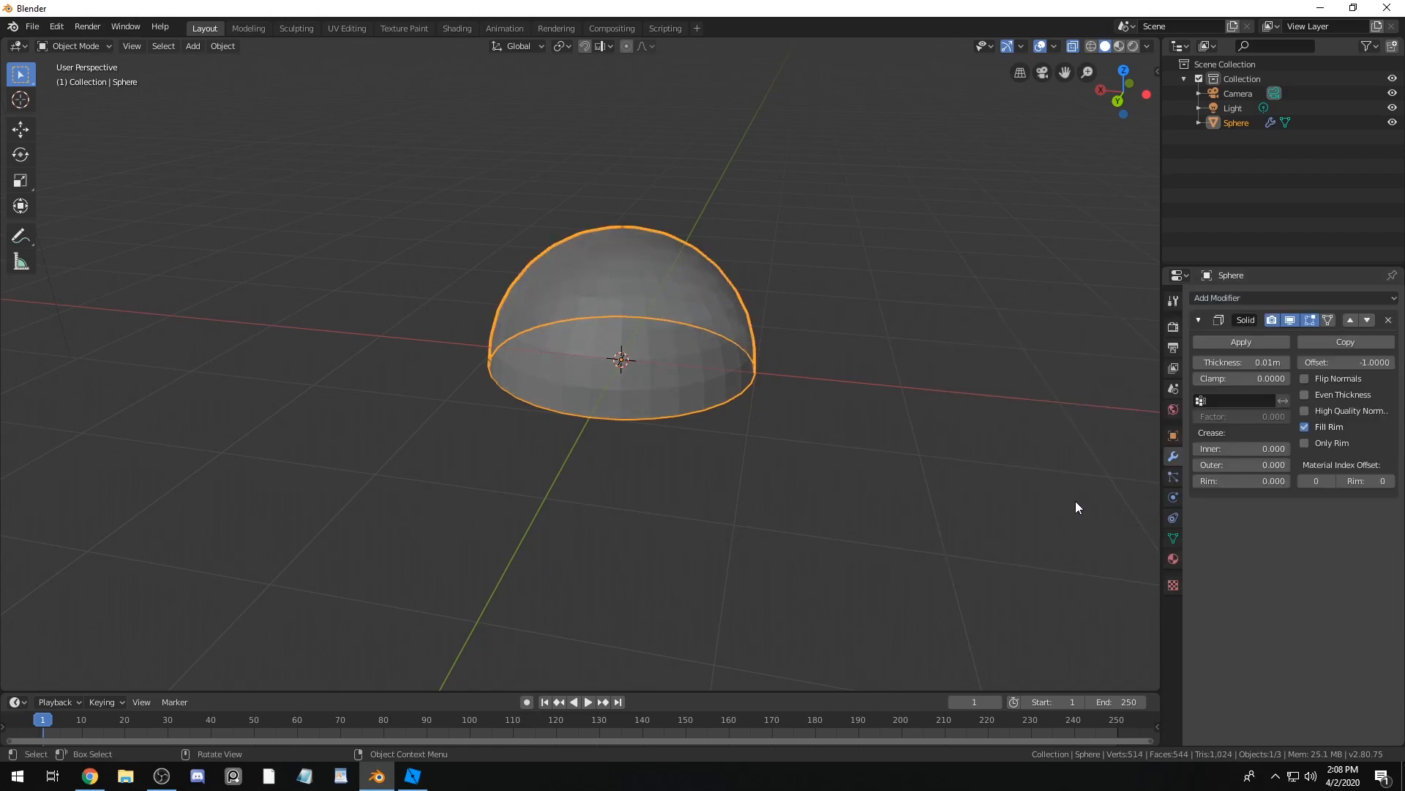
{"action": "middle_click_drag", "start_coordinate": [888, 524], "coordinate": [913, 473]}
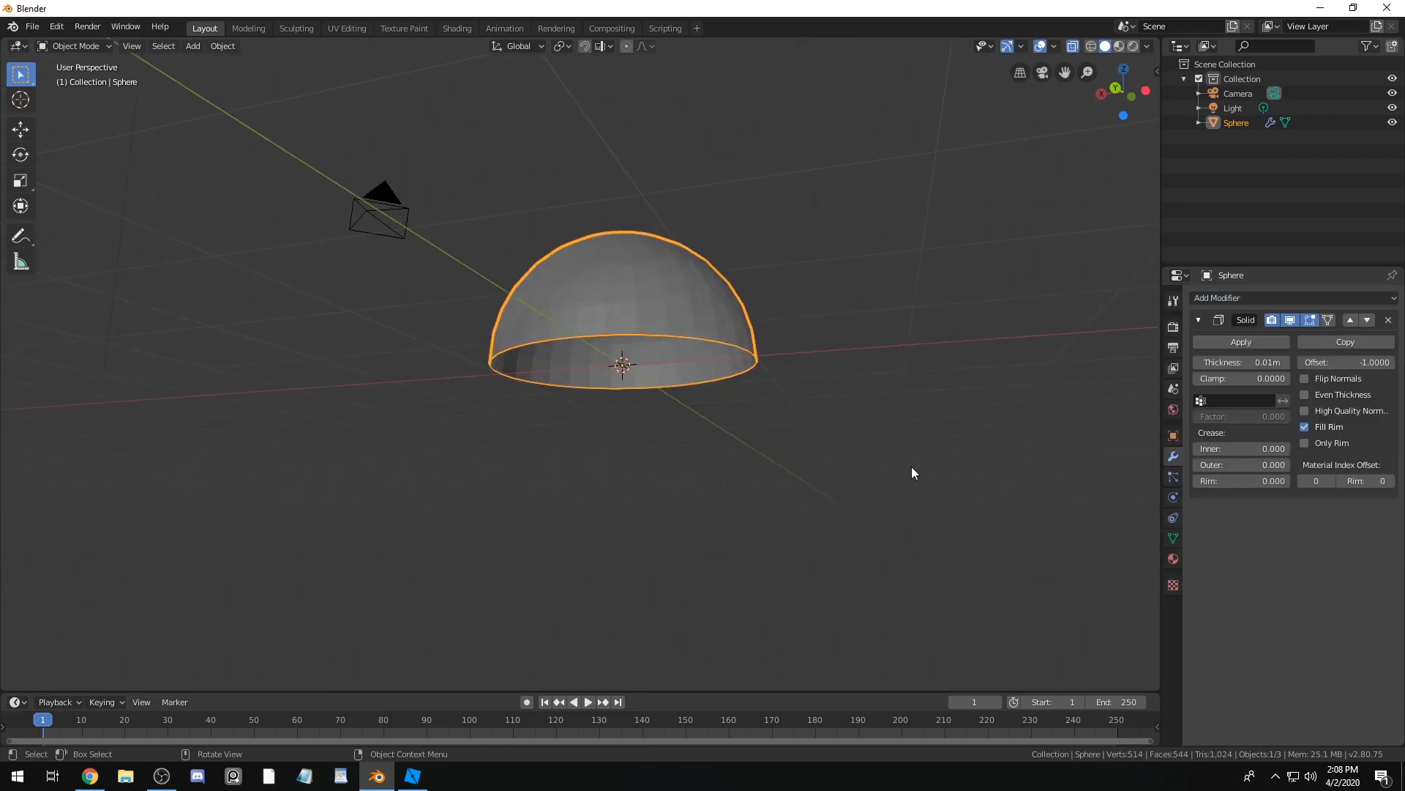
Step: Set the Solidify modifier's thickness to 0.1 m and check the dome's wall from below
{"action": "left_click", "coordinate": [1286, 363]}
{"action": "left_click", "coordinate": [1286, 362]}
{"action": "left_click", "coordinate": [1285, 363]}
{"action": "left_click", "coordinate": [1285, 362]}
{"action": "left_click", "coordinate": [1285, 362]}
{"action": "middle_click_drag", "start_coordinate": [850, 483], "coordinate": [862, 427]}
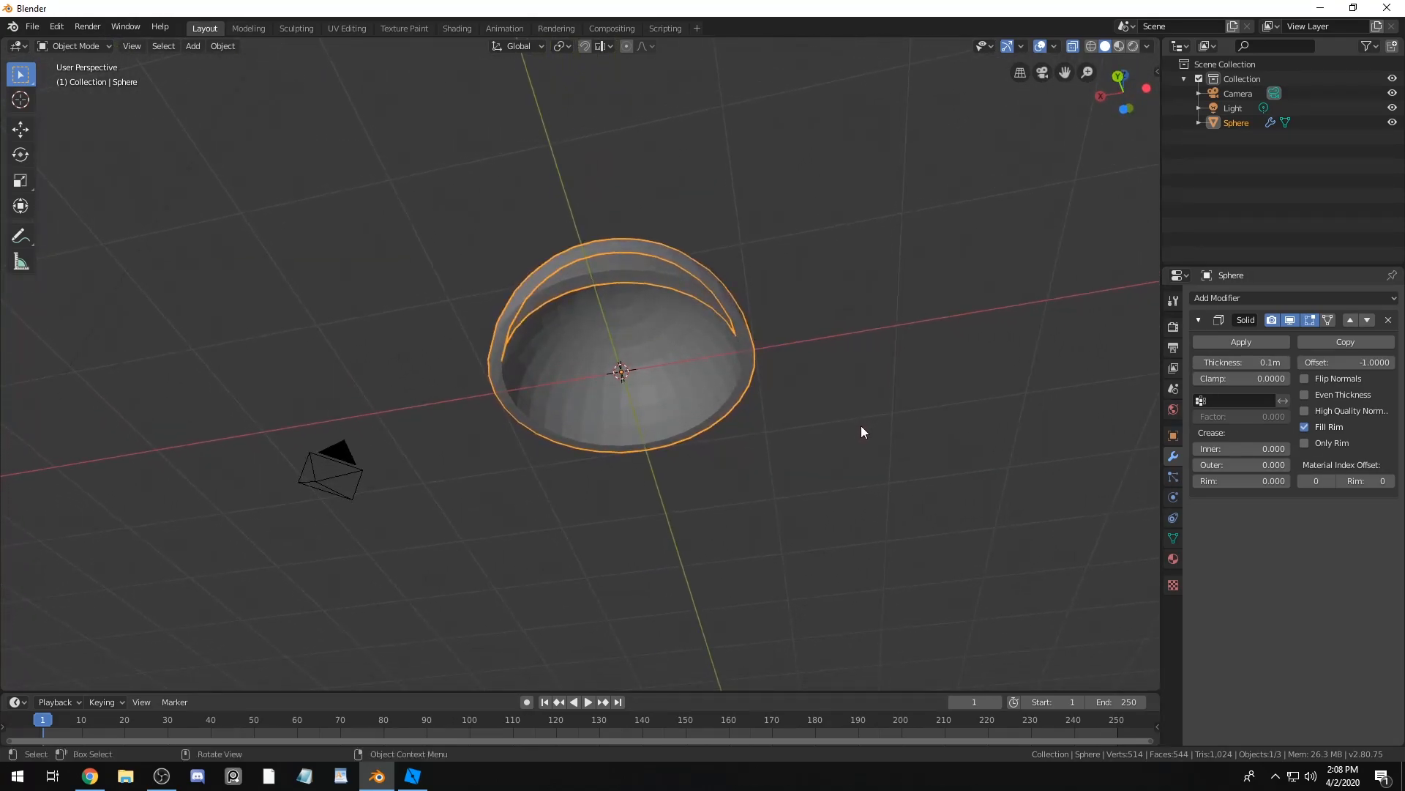
Step: Look up the Export as Obj command in Roblox Studio and switch back to Blender
{"action": "left_click", "coordinate": [412, 776]}
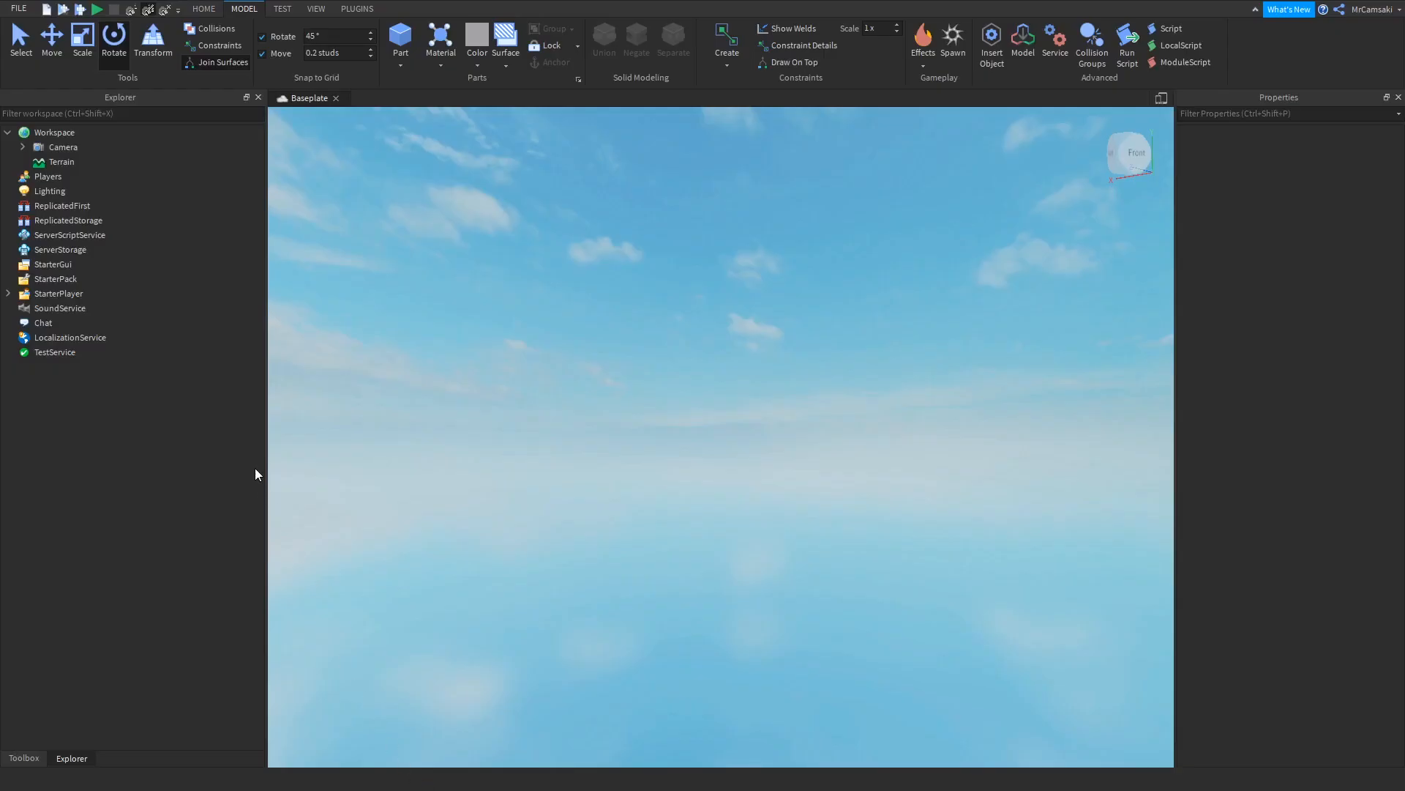
{"action": "left_click", "coordinate": [24, 8]}
{"action": "mouse_move", "coordinate": [107, 196]}
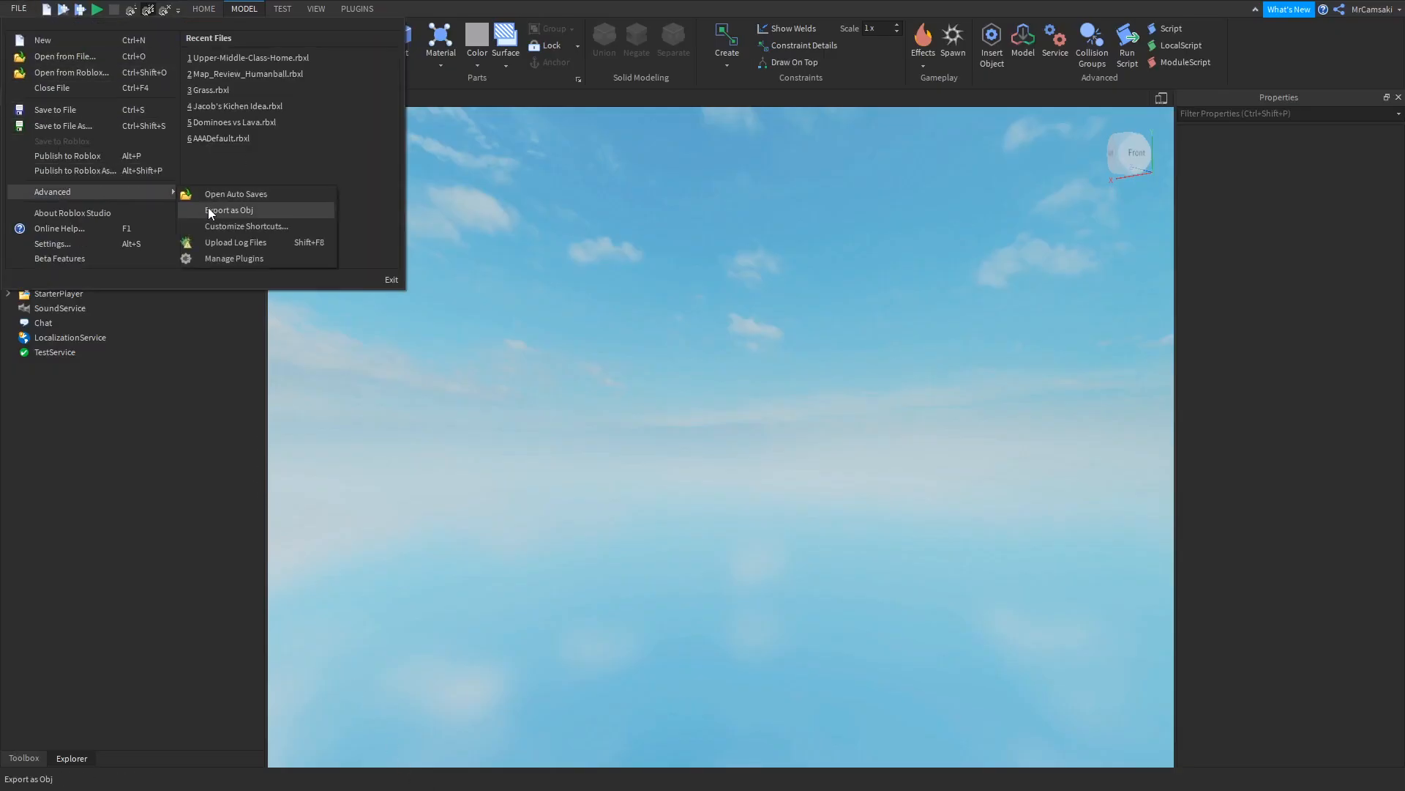
{"action": "key", "text": "alt+Tab"}
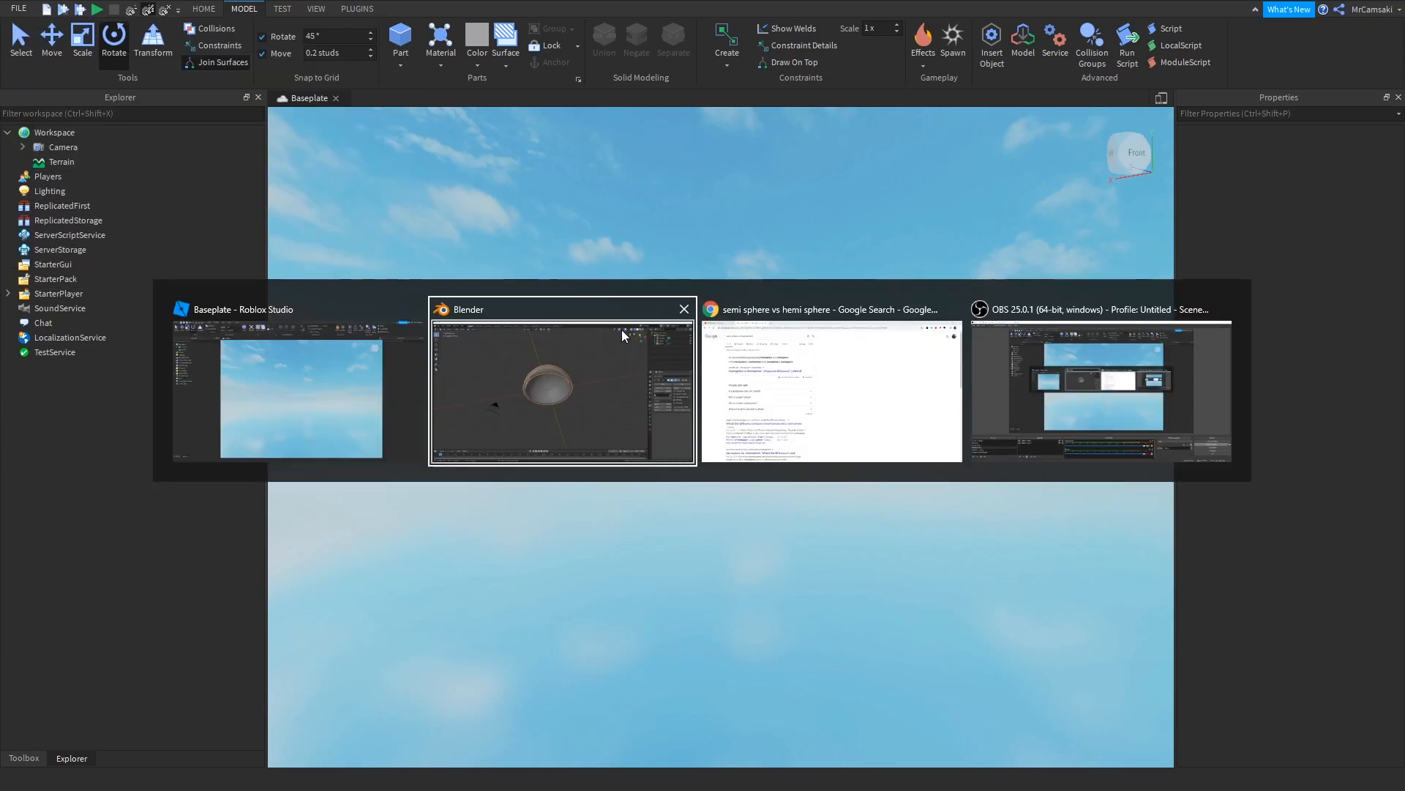
Step: Apply Shade Smooth to the dome and check its surface from below with the dome deselected
{"action": "middle_click_drag", "start_coordinate": [607, 444], "coordinate": [643, 408]}
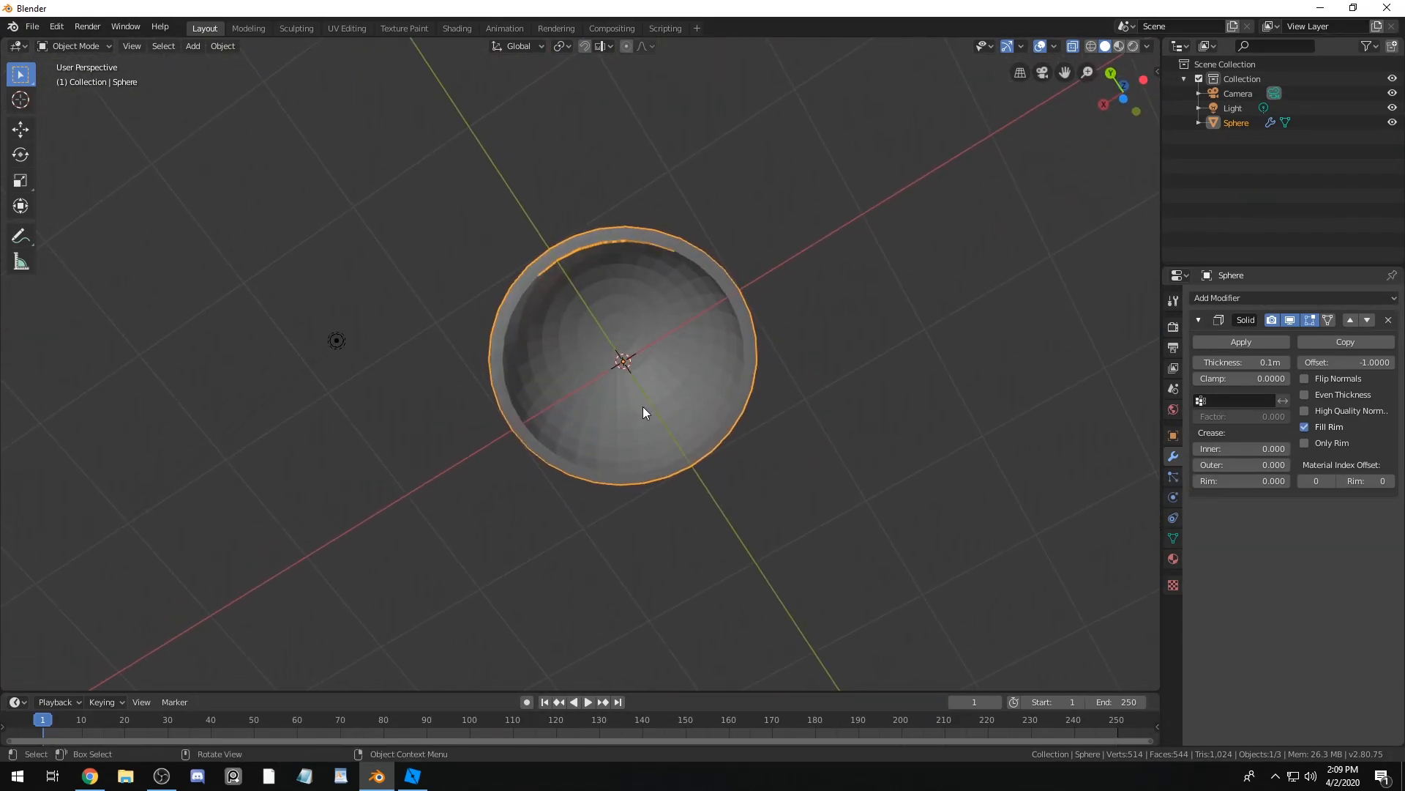
{"action": "middle_click_drag", "start_coordinate": [628, 358], "coordinate": [652, 380]}
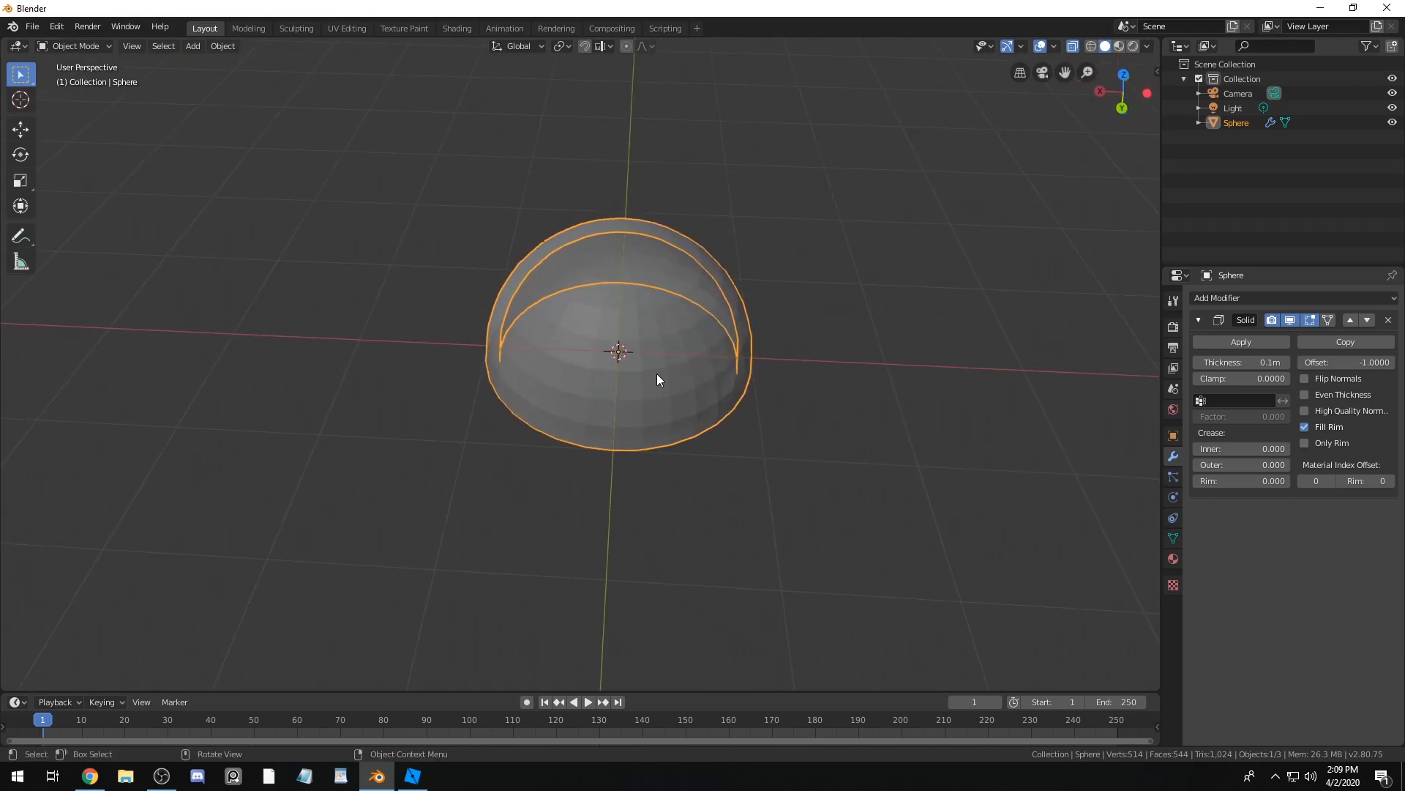
{"action": "right_click", "coordinate": [683, 345]}
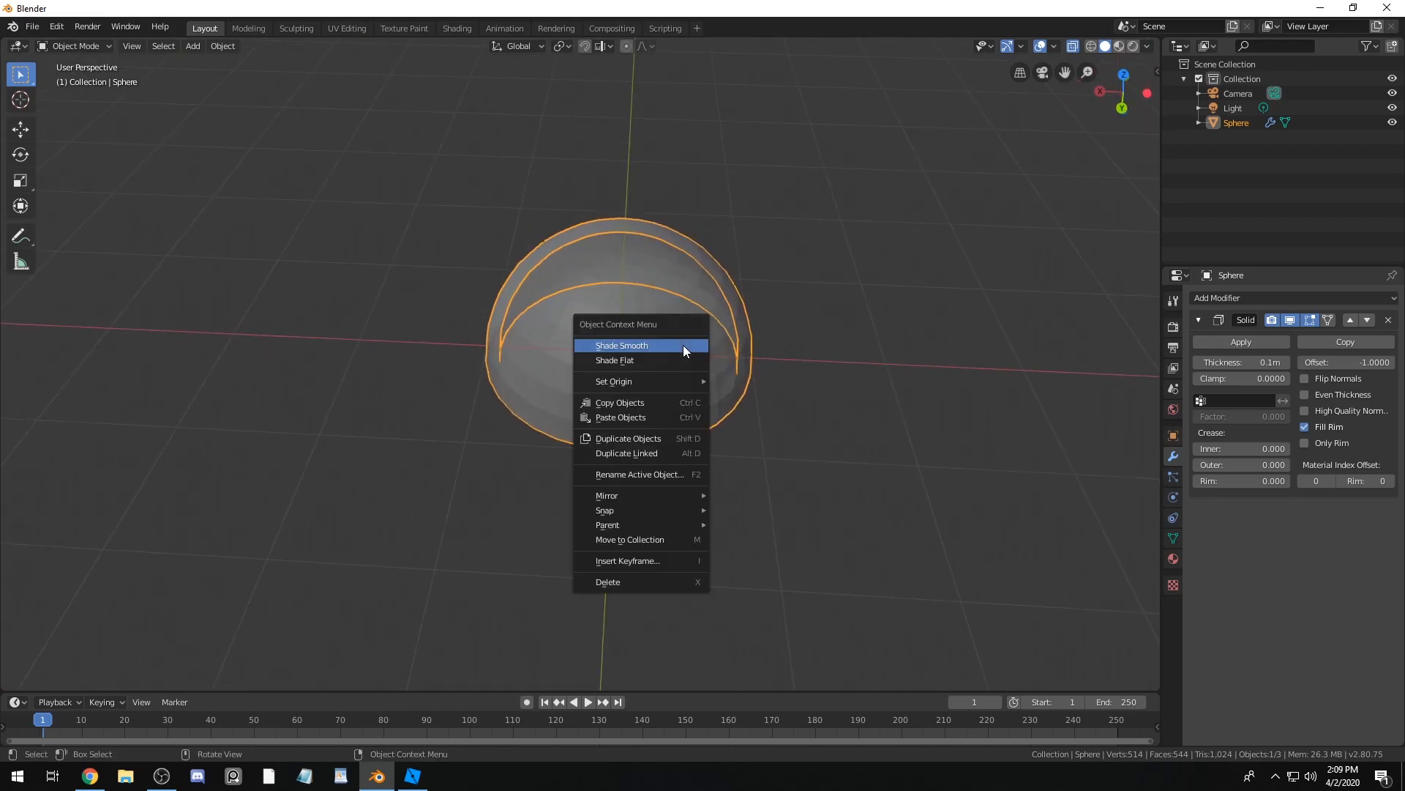
{"action": "left_click", "coordinate": [637, 350]}
{"action": "middle_click_drag", "start_coordinate": [725, 521], "coordinate": [713, 396]}
{"action": "left_click", "coordinate": [787, 433]}
{"action": "middle_click_drag", "start_coordinate": [787, 434], "coordinate": [683, 415]}
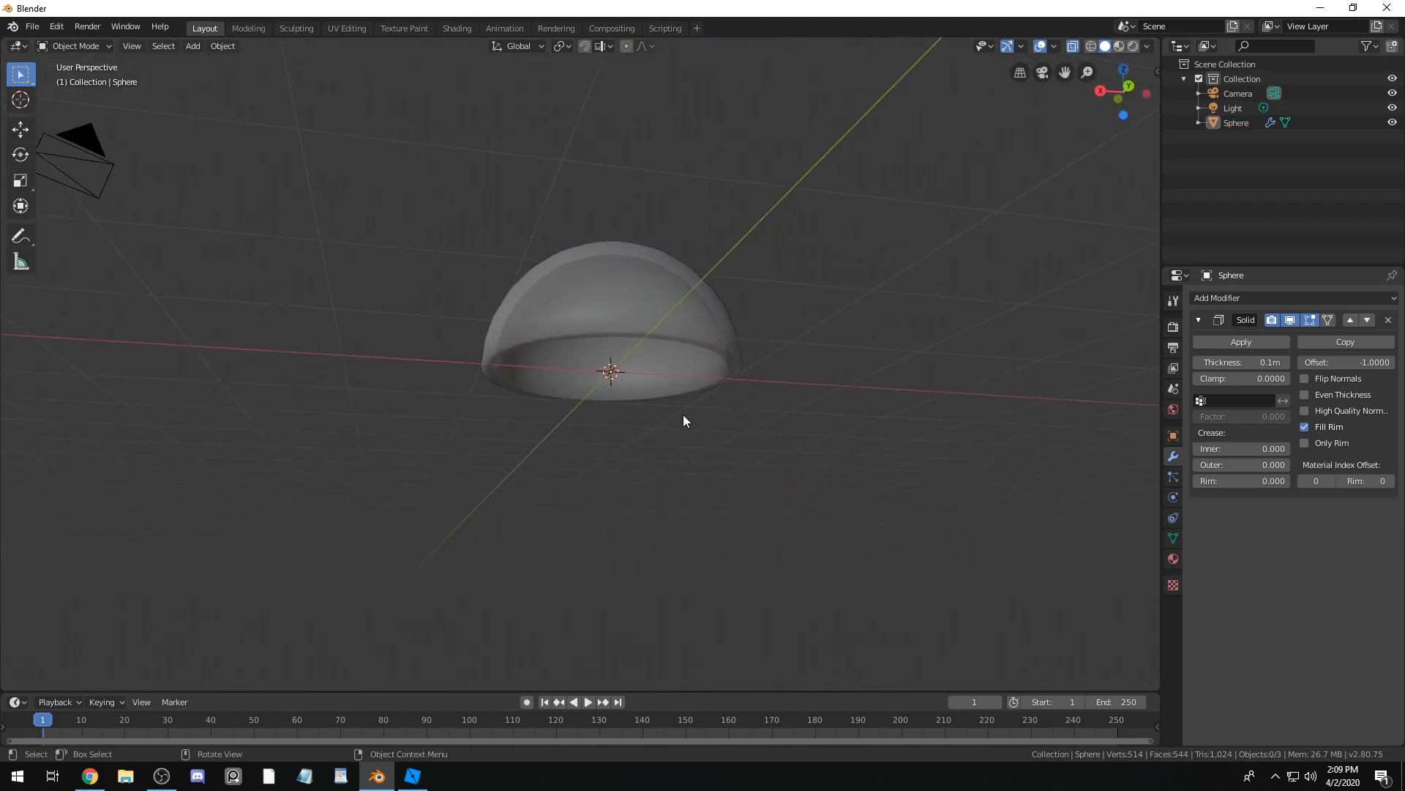
Step: Add a Subdivision Surface modifier to the dome, placed before Solidify in the modifier order, and turn off X-ray
{"action": "right_click", "coordinate": [627, 312]}
{"action": "left_click", "coordinate": [617, 331]}
{"action": "right_click", "coordinate": [753, 377]}
{"action": "left_click", "coordinate": [627, 323]}
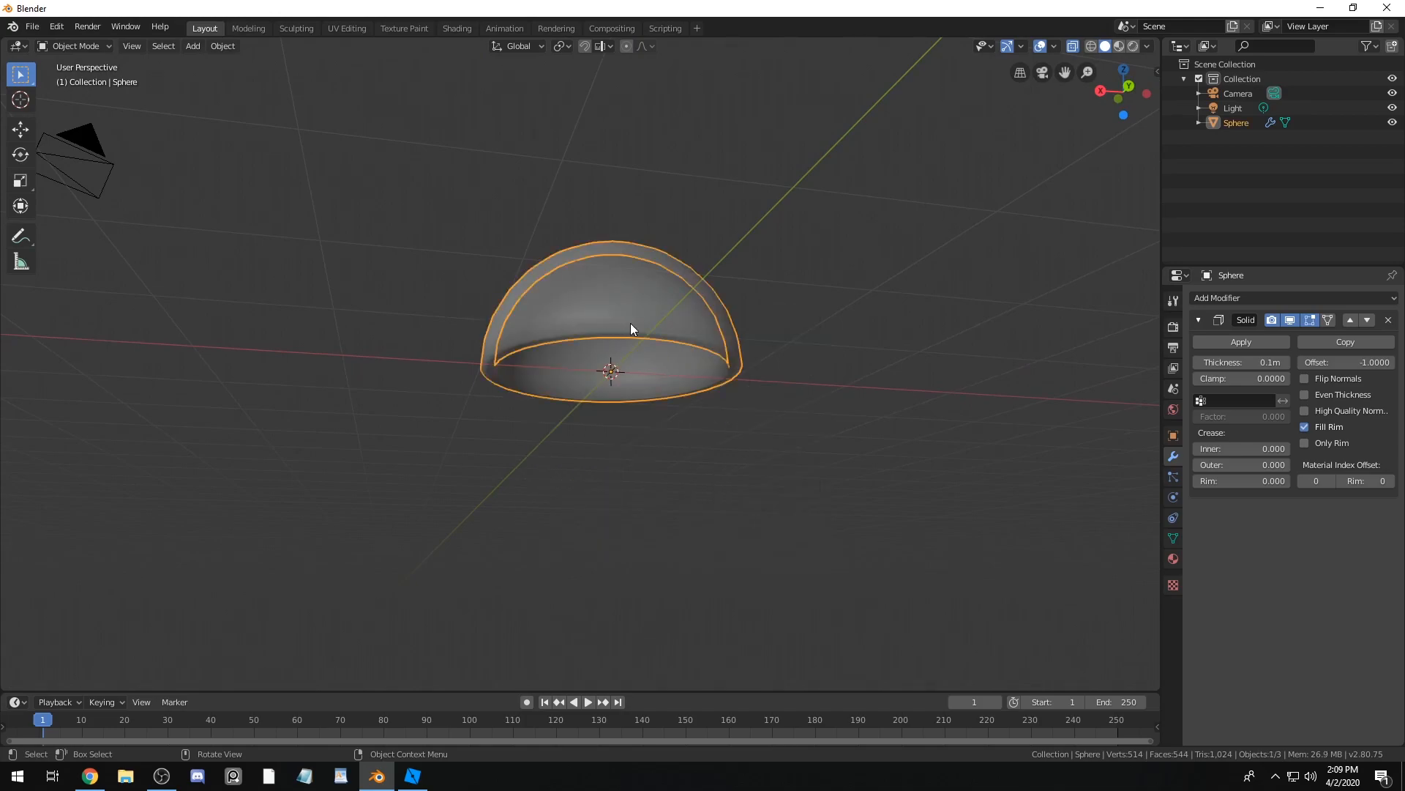
{"action": "left_click", "coordinate": [1254, 299]}
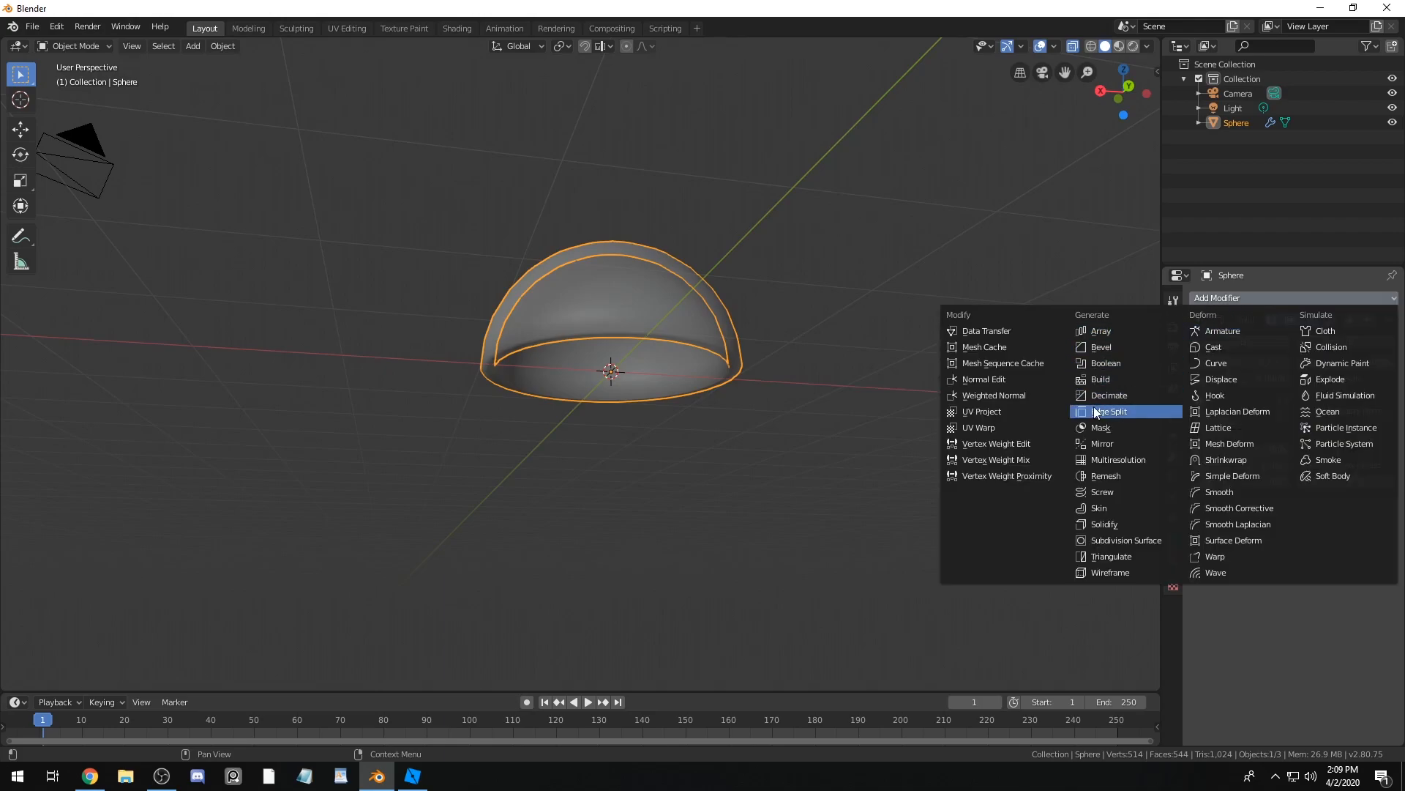
{"action": "left_click", "coordinate": [1114, 541]}
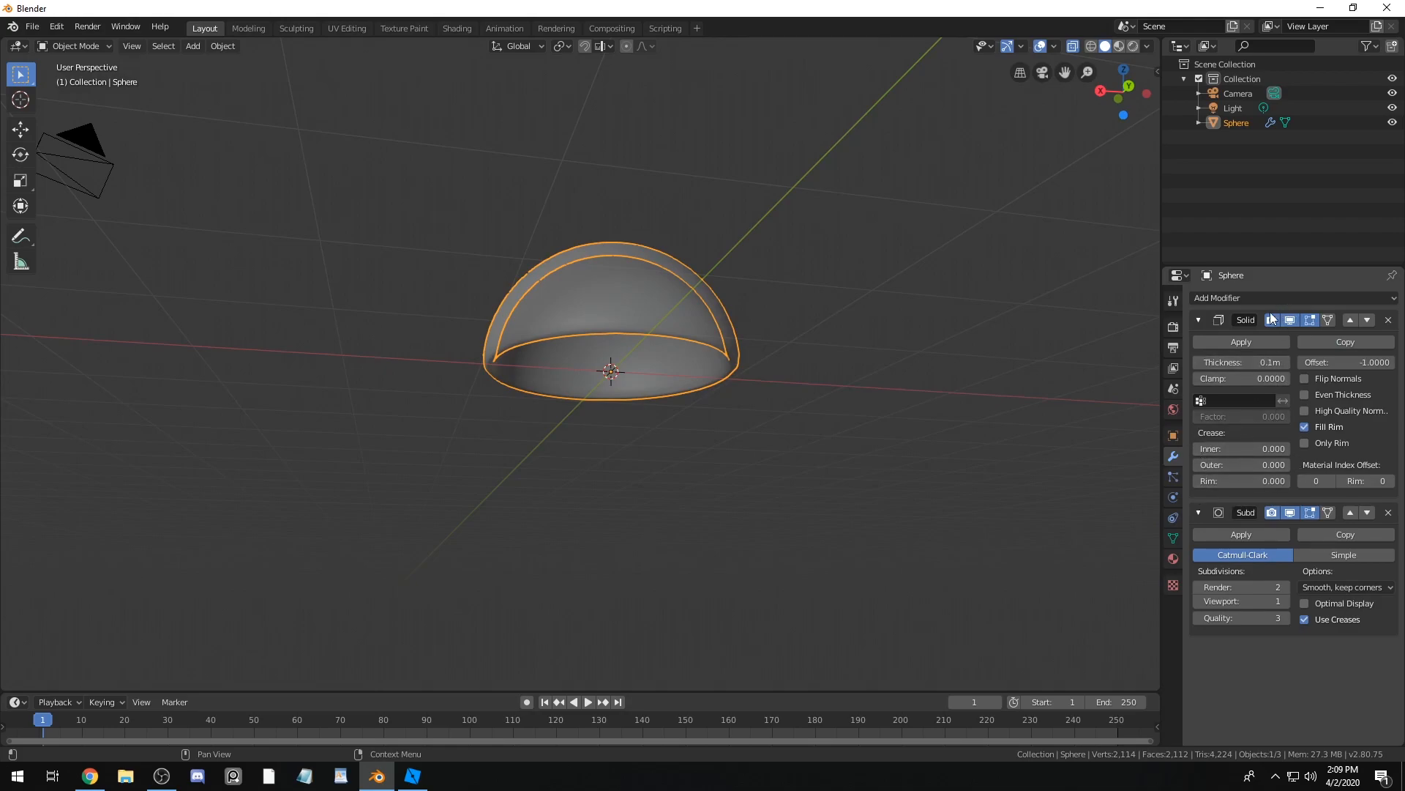
{"action": "left_click", "coordinate": [1367, 321]}
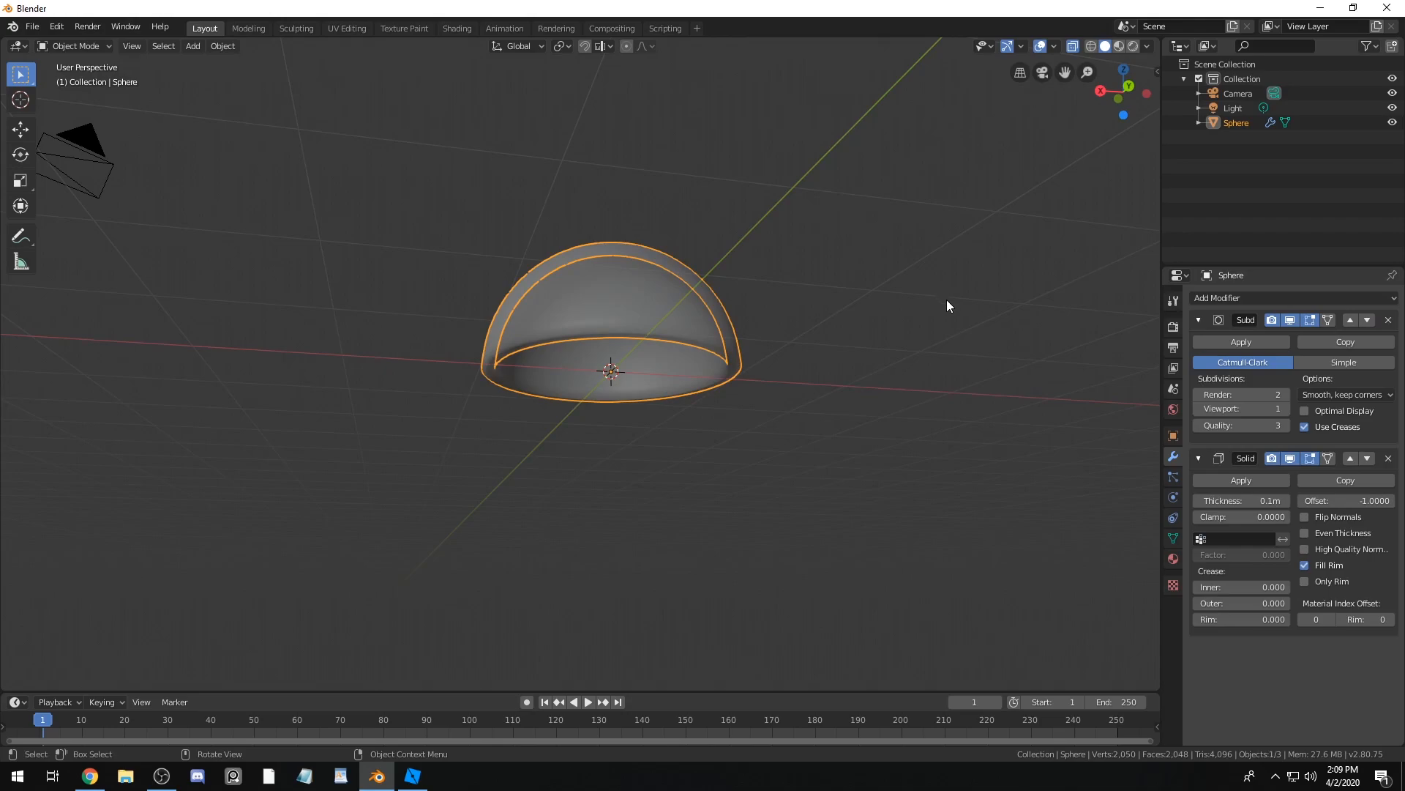
{"action": "key", "text": "alt+z"}
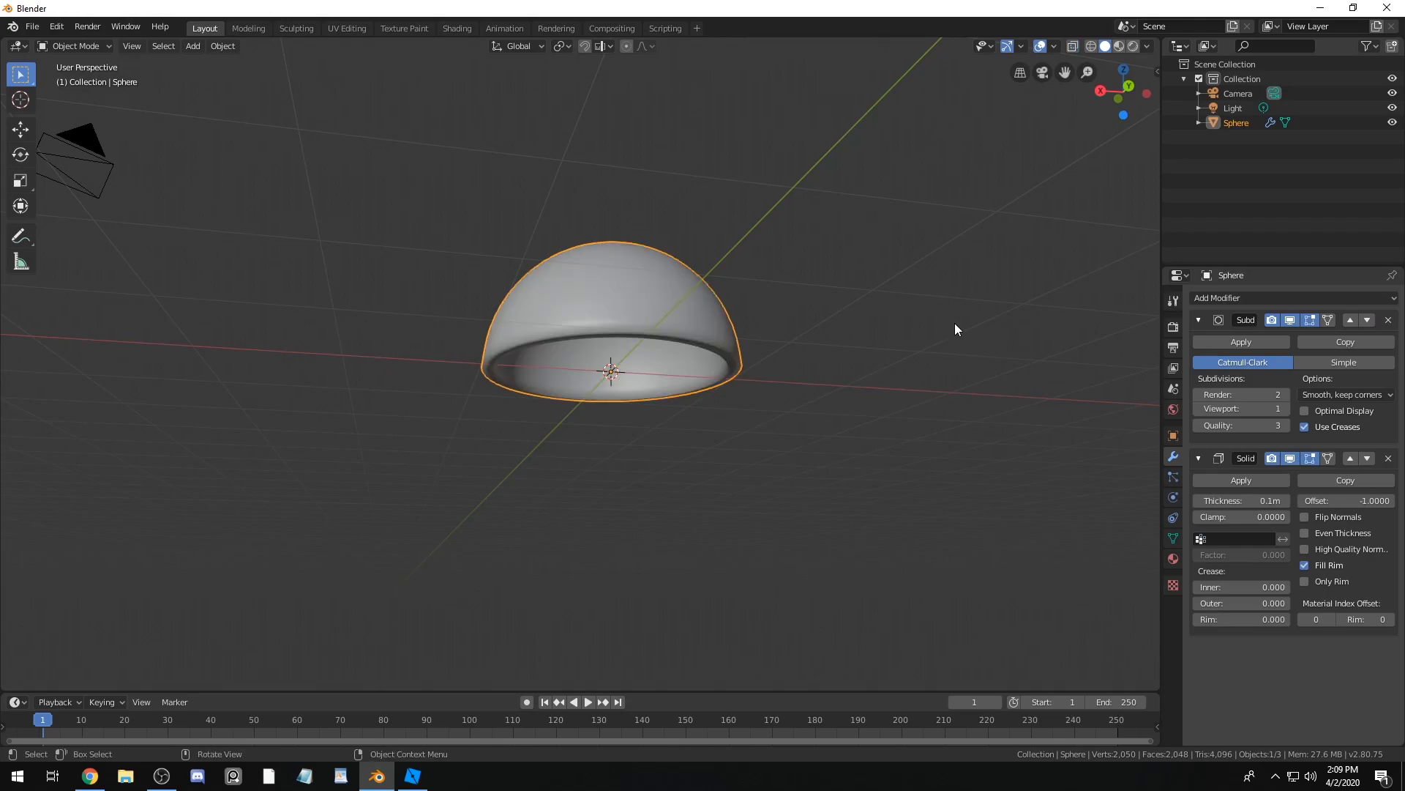
Step: Compare the dome's rim with Solidify placed before and after Subdivision Surface, ending with Subdivision Surface first in the modifier order
{"action": "left_click", "coordinate": [1366, 320]}
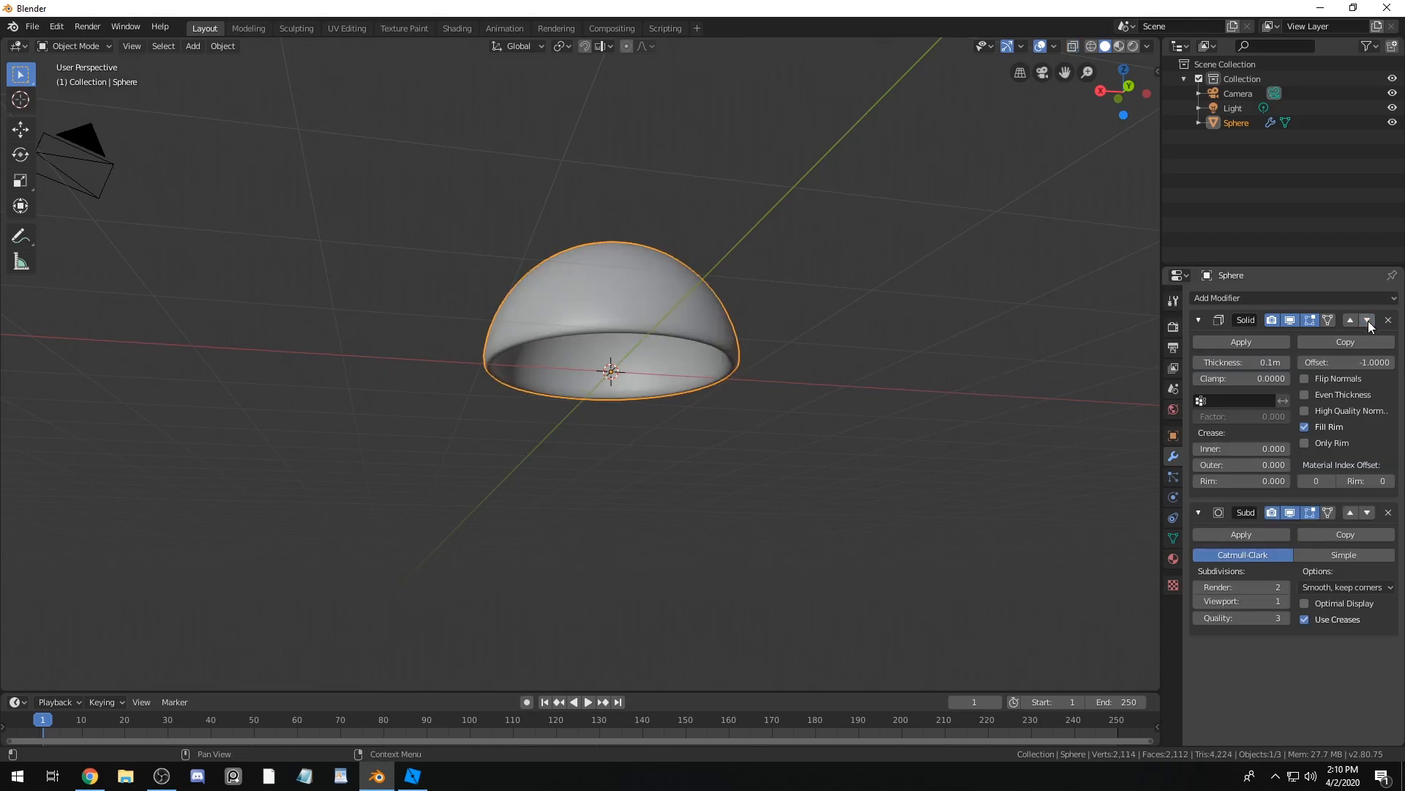
{"action": "left_click", "coordinate": [1368, 320]}
{"action": "left_click", "coordinate": [1367, 320]}
{"action": "scroll", "coordinate": [855, 432], "scroll_direction": "up", "scroll_amount": 3}
{"action": "middle_click_drag", "start_coordinate": [827, 426], "coordinate": [868, 411]}
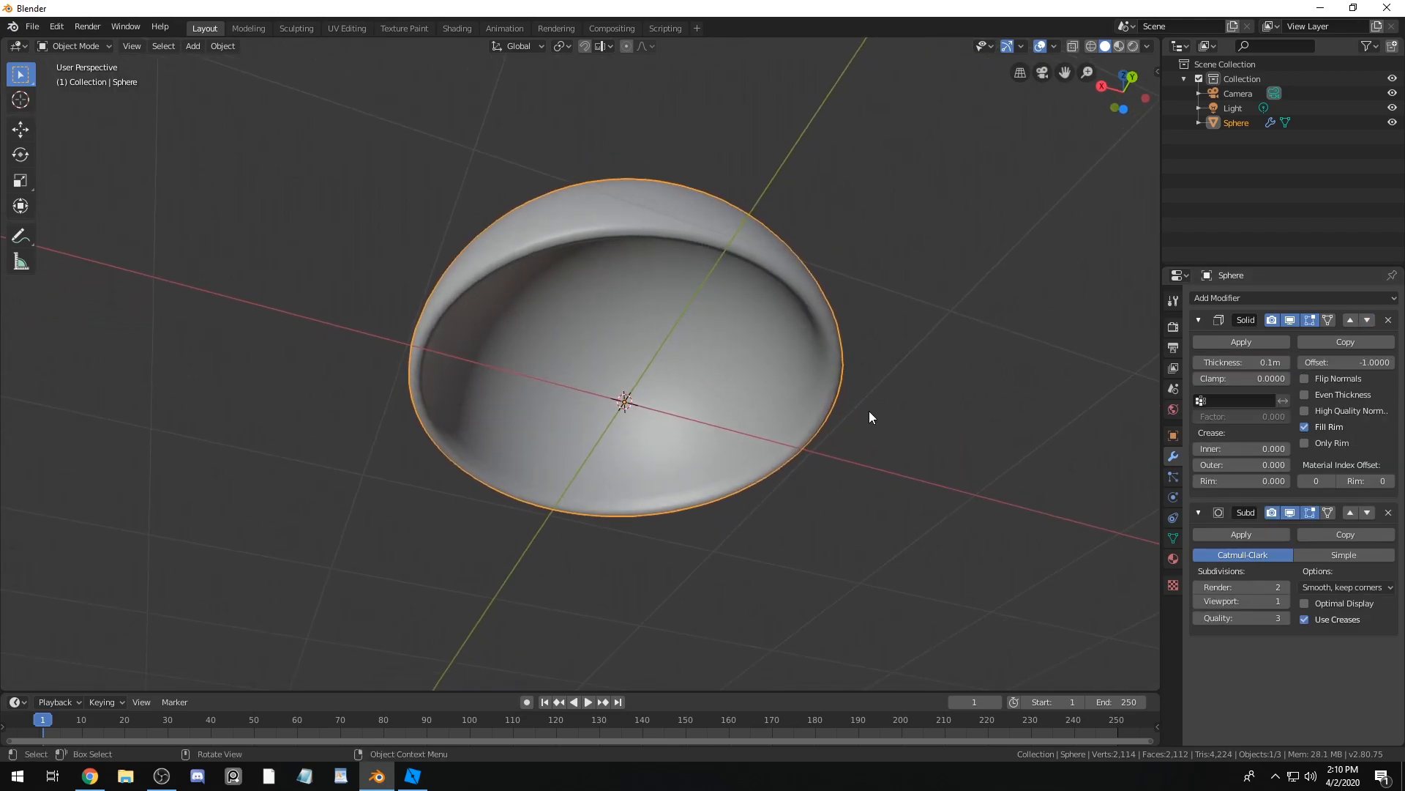
{"action": "left_click", "coordinate": [1367, 320]}
{"action": "left_click", "coordinate": [1368, 320]}
{"action": "left_click", "coordinate": [1368, 320]}
Step: In Blender's Edit Mode, add a horizontal loop cut through the dome's lowest face ring and slide it about 0.72 toward the open edge
{"action": "middle_click_drag", "start_coordinate": [910, 432], "coordinate": [893, 525]}
{"action": "key", "text": "Tab"}
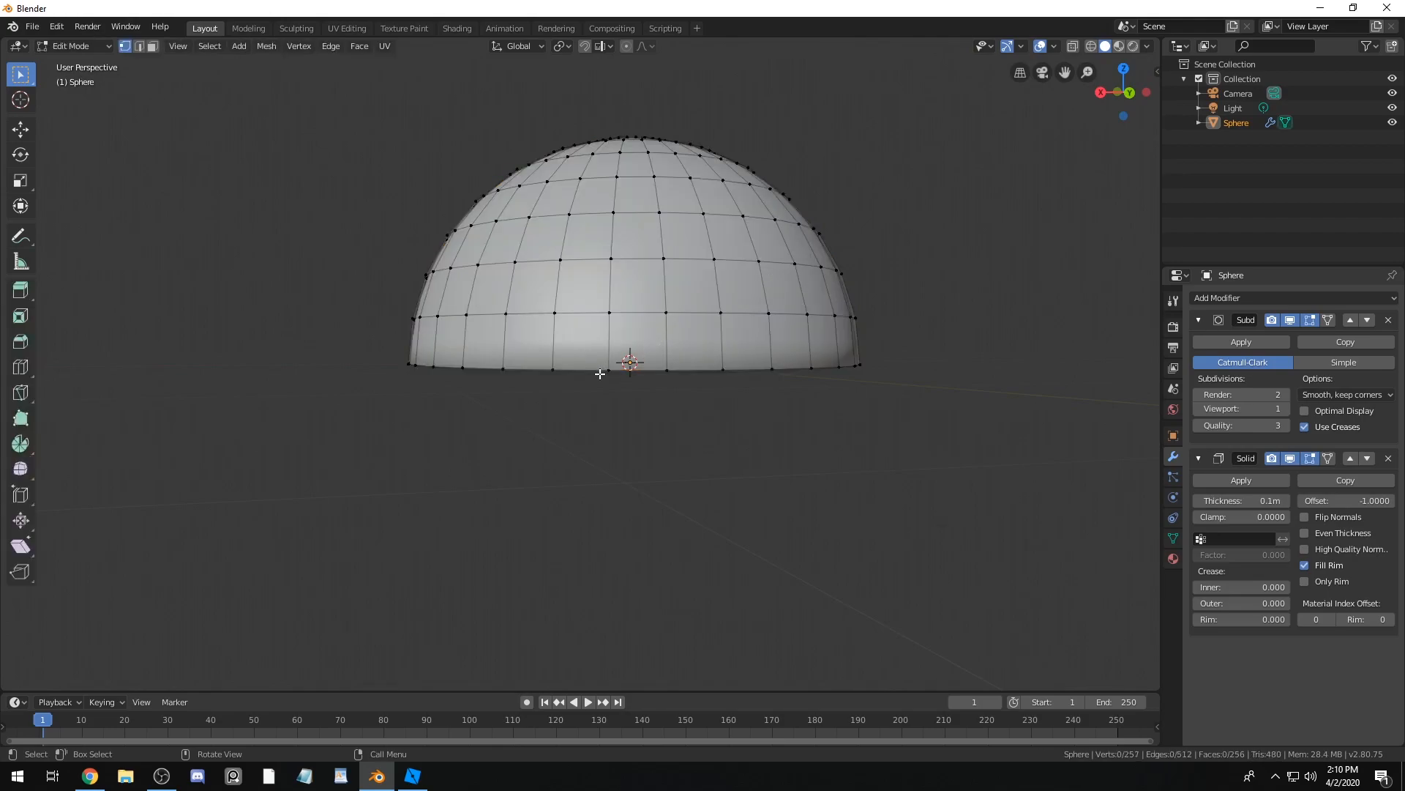
{"action": "key", "text": "Tab"}
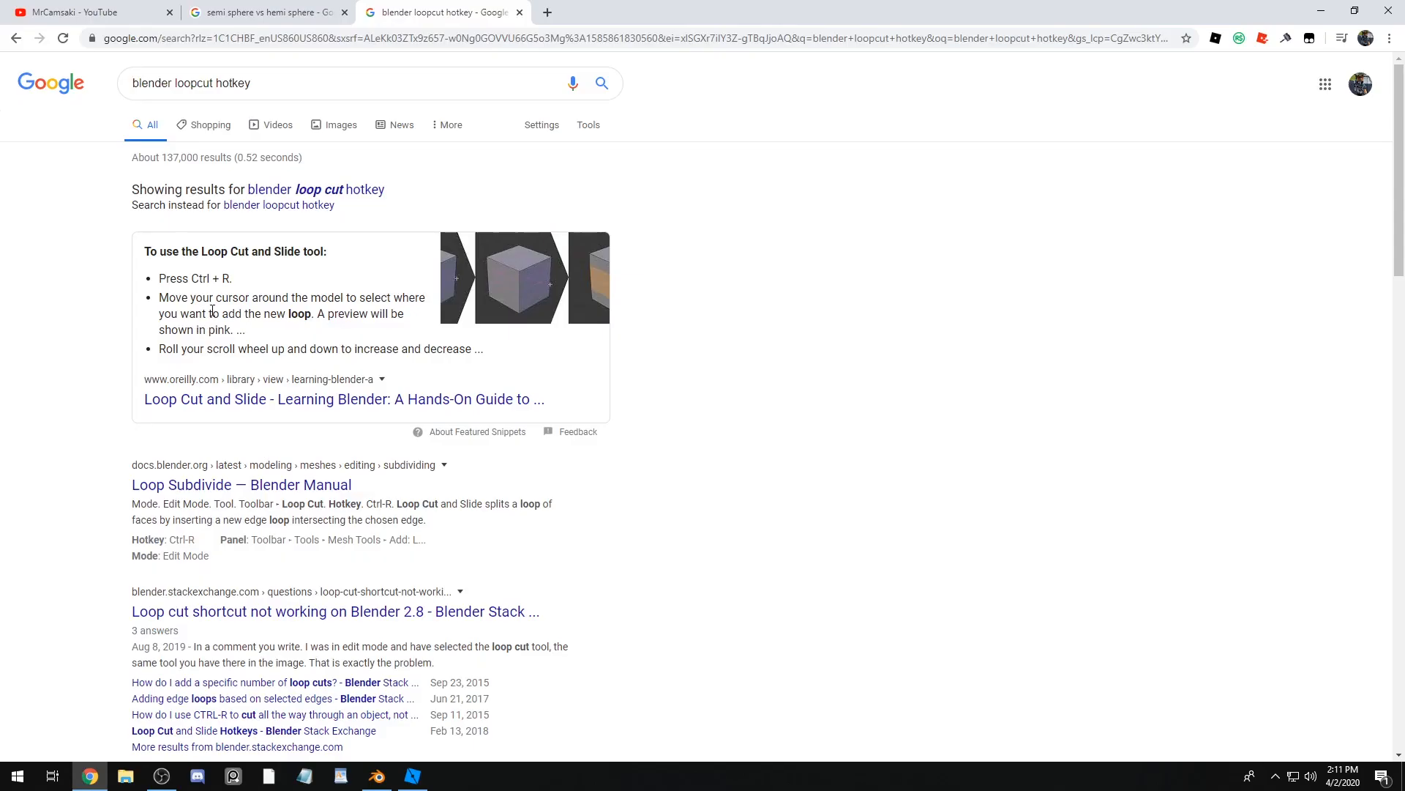
{"action": "key", "text": "alt+Tab"}
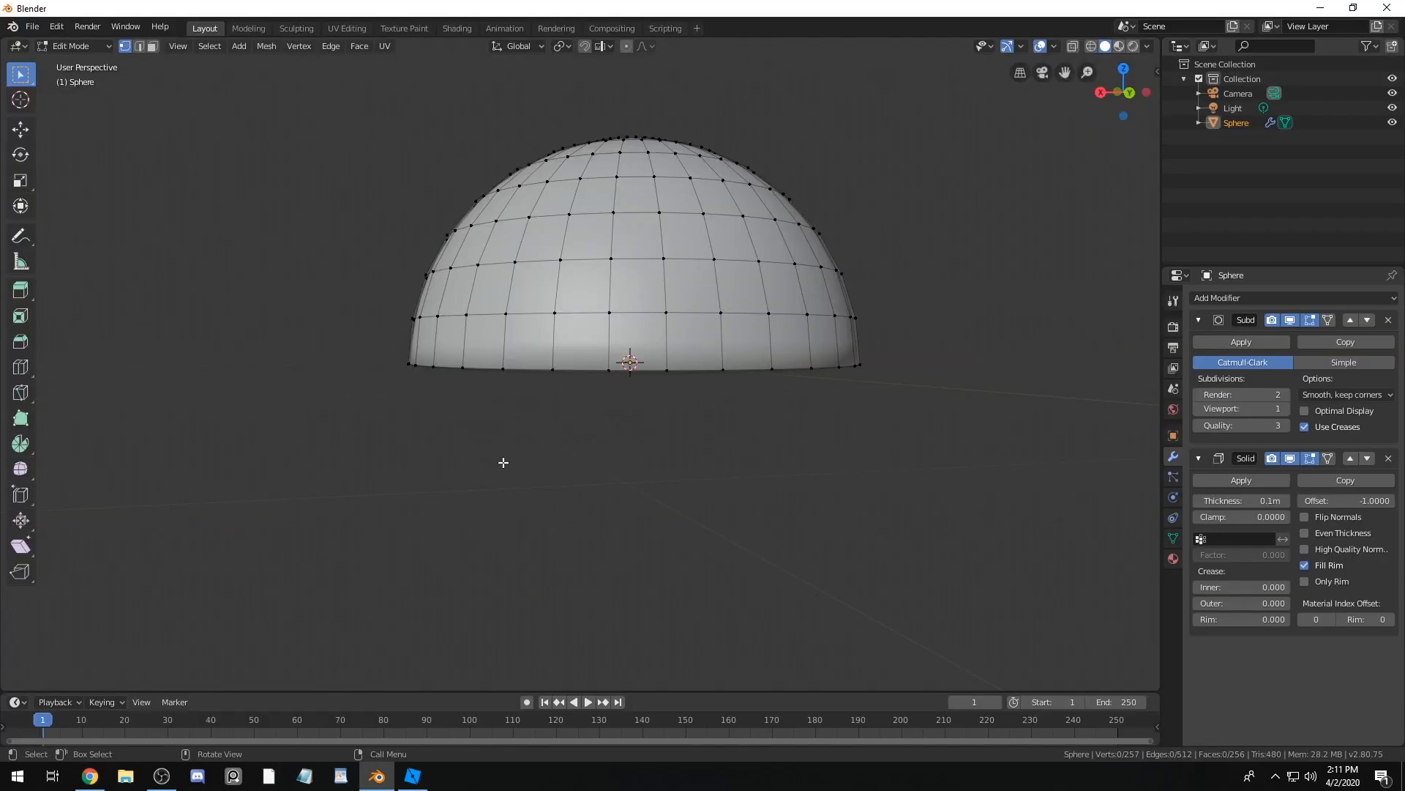
{"action": "key", "text": "ctrl+r"}
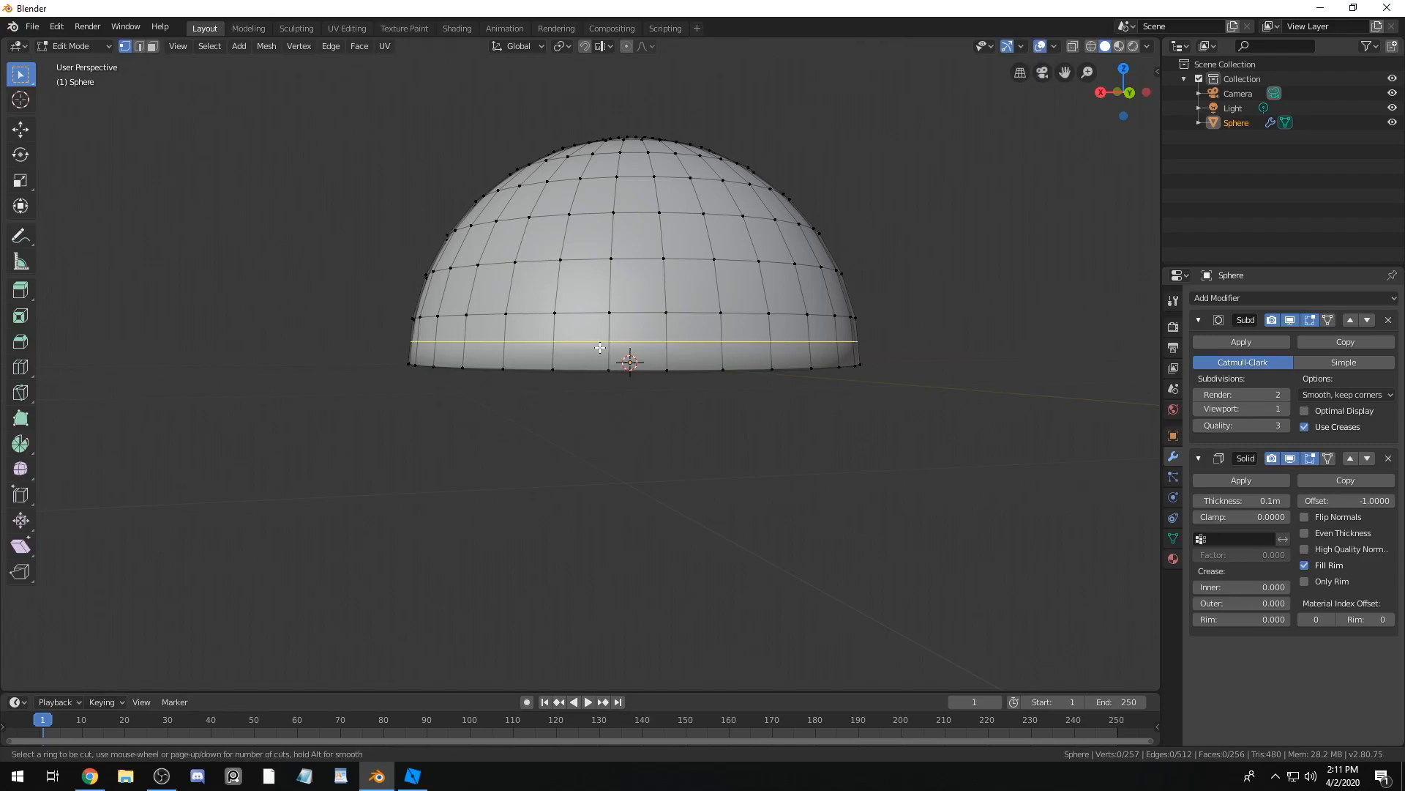
{"action": "left_click", "coordinate": [600, 346]}
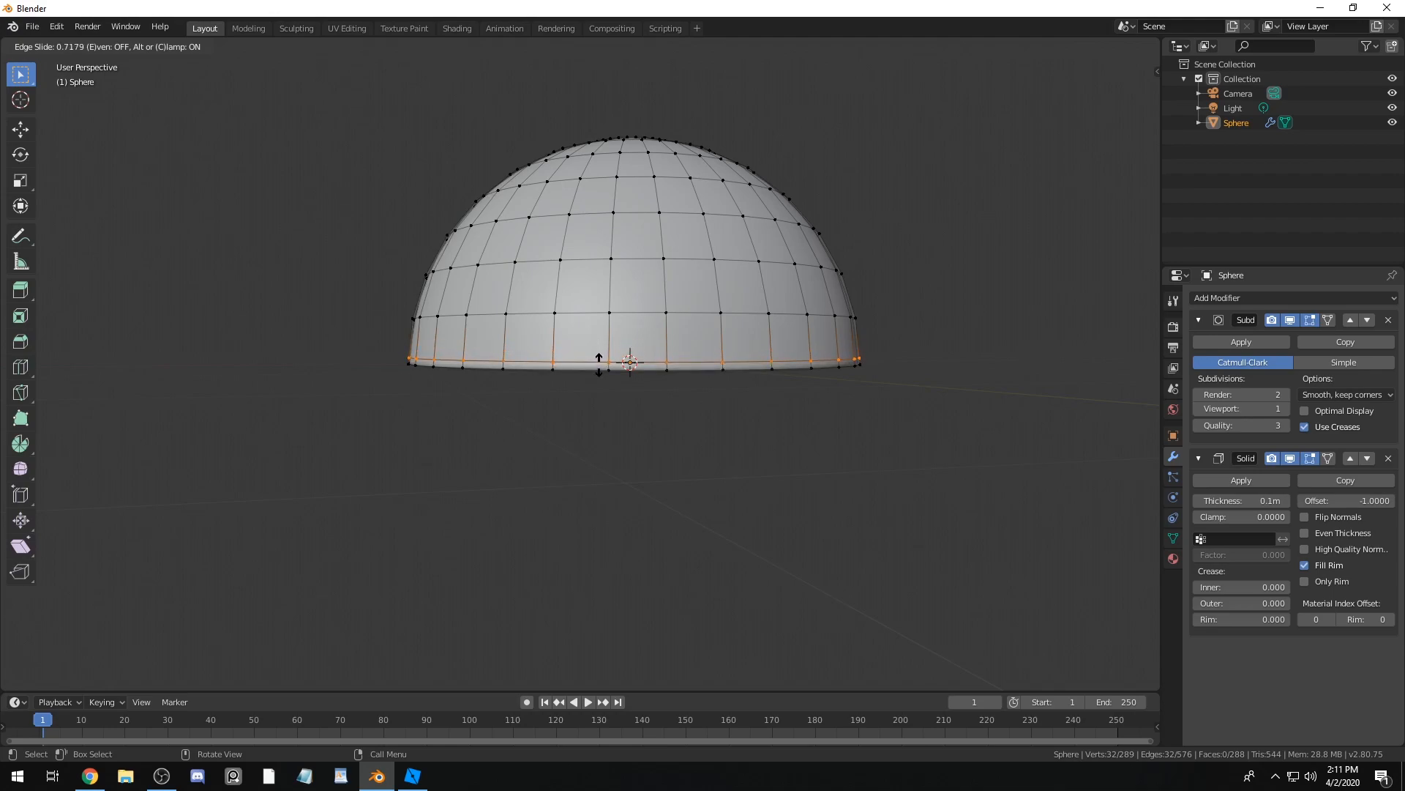
{"action": "left_click", "coordinate": [600, 362]}
Step: Return the dome to Object Mode and apply its Solidify modifier
{"action": "middle_click_drag", "start_coordinate": [643, 440], "coordinate": [595, 377]}
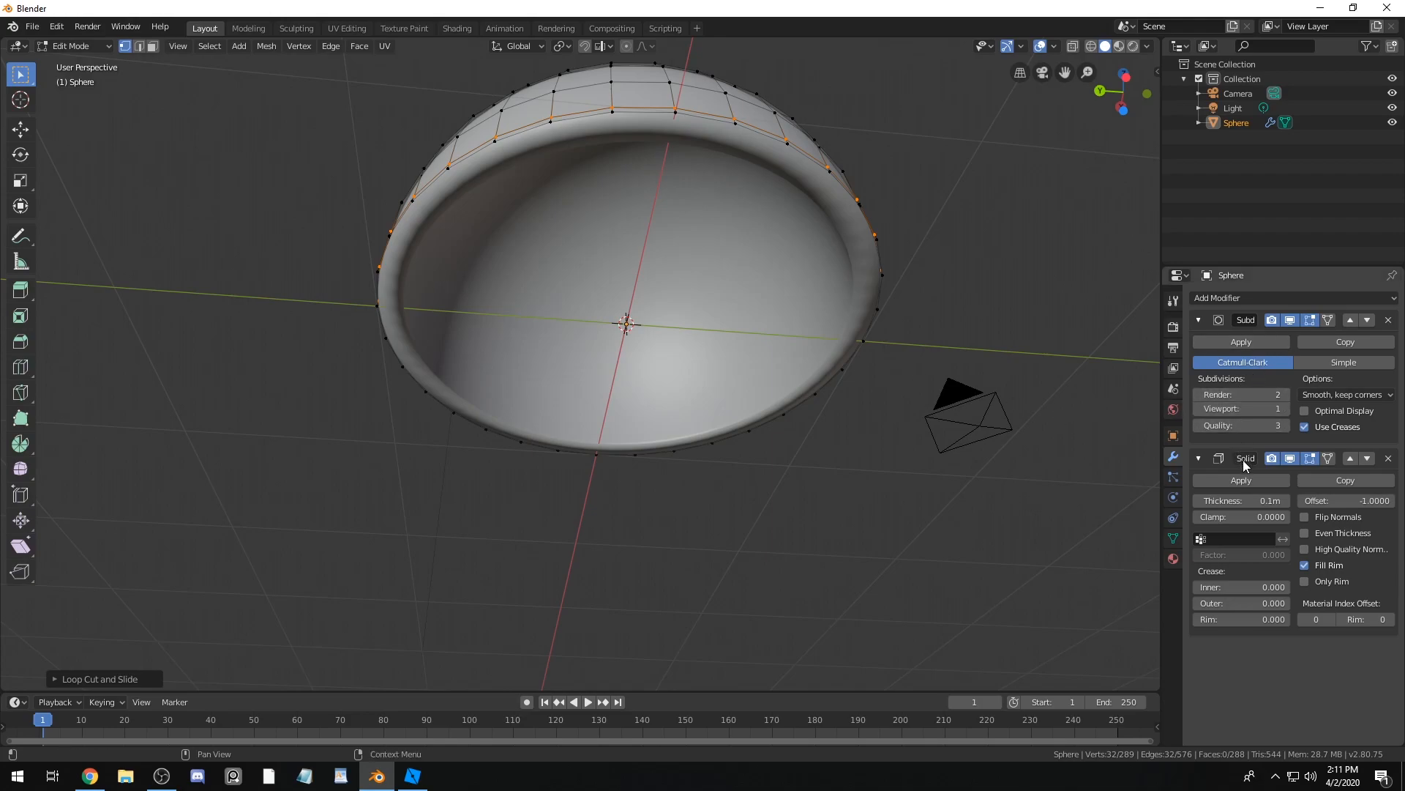
{"action": "left_click", "coordinate": [1244, 486]}
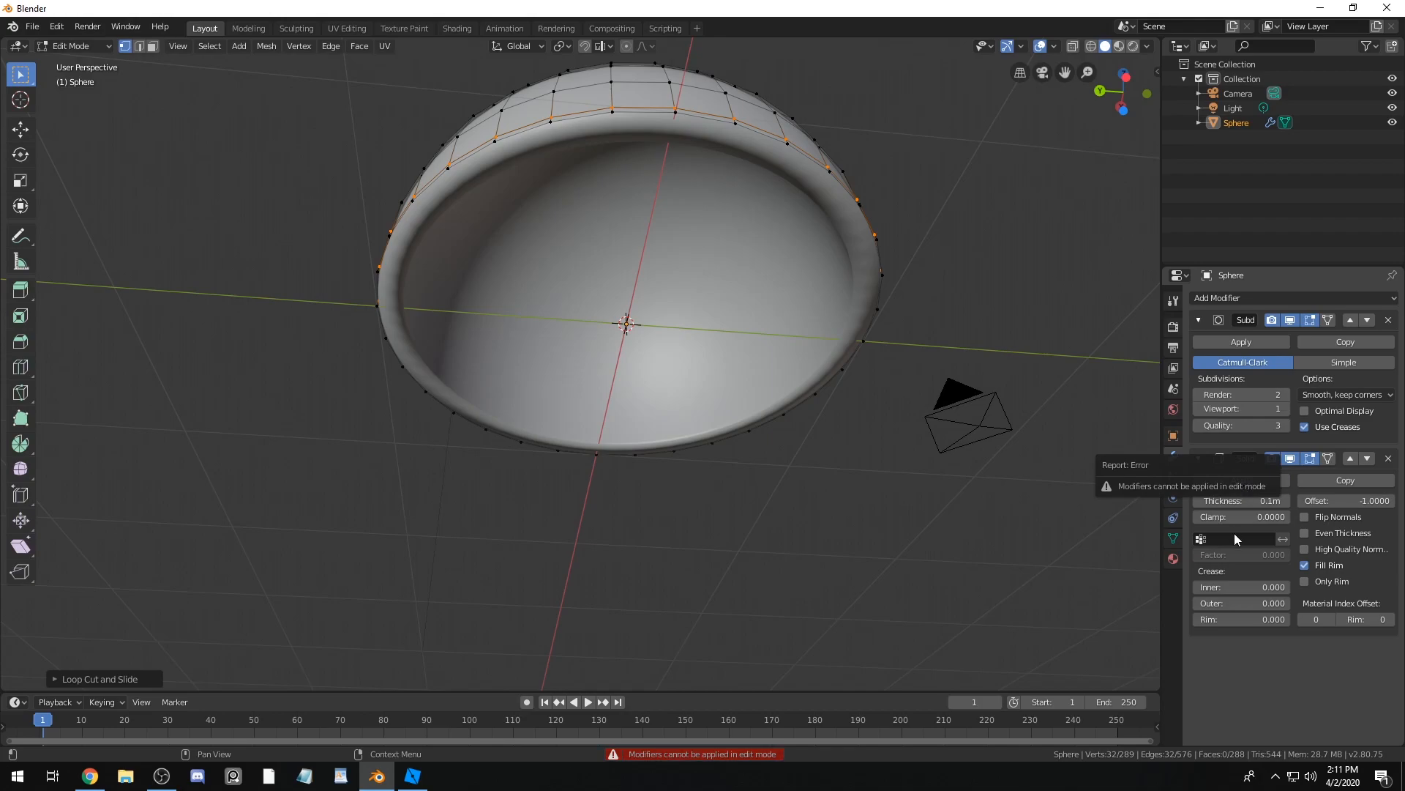
{"action": "middle_click_drag", "start_coordinate": [820, 505], "coordinate": [834, 543]}
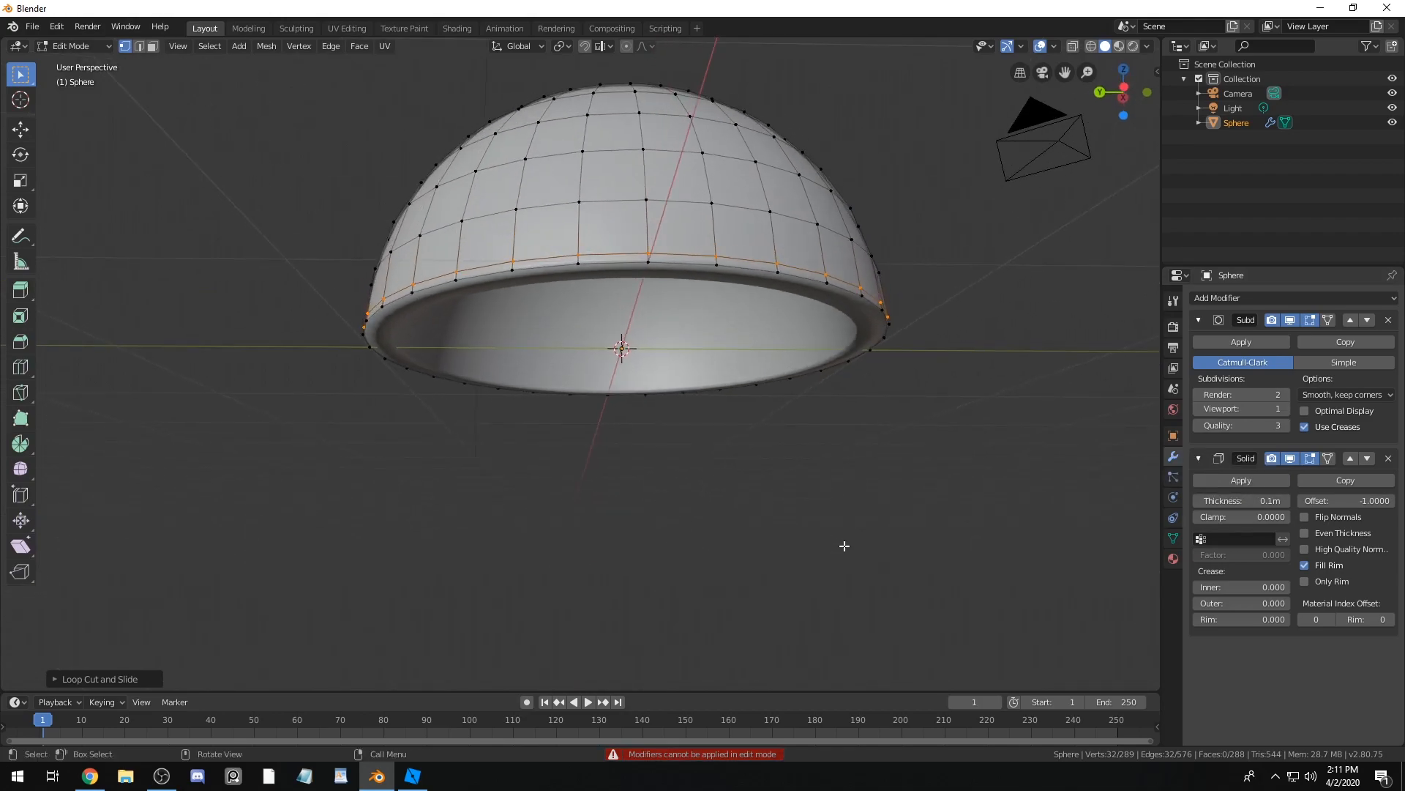
{"action": "key", "text": "Tab"}
{"action": "middle_click_drag", "start_coordinate": [1100, 527], "coordinate": [1112, 425]}
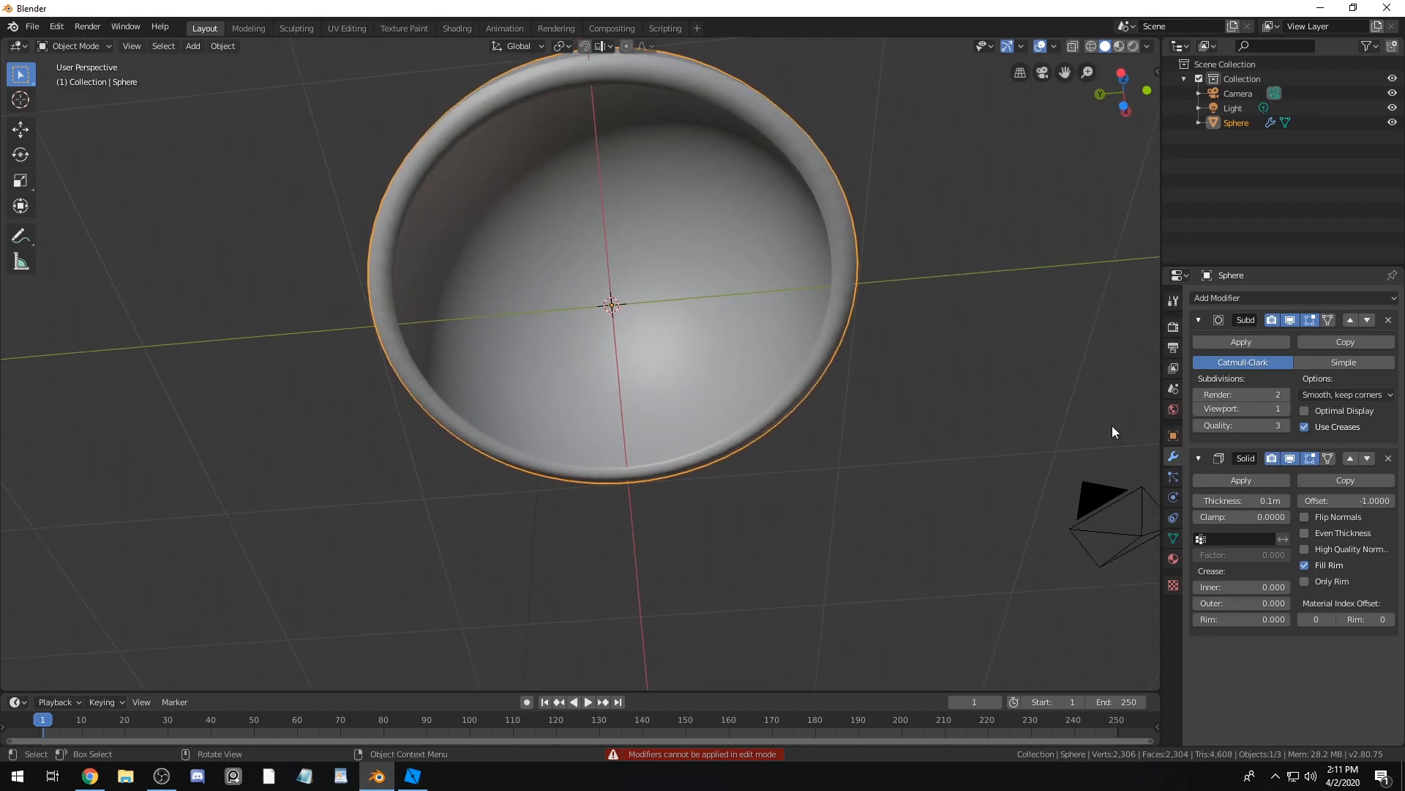
{"action": "left_click", "coordinate": [1236, 483]}
Step: In Edit Mode, add a loop cut around the dome's flat rim and slide it about 0.59 toward the outer edge
{"action": "middle_click_drag", "start_coordinate": [762, 353], "coordinate": [784, 379]}
{"action": "key", "text": "Tab"}
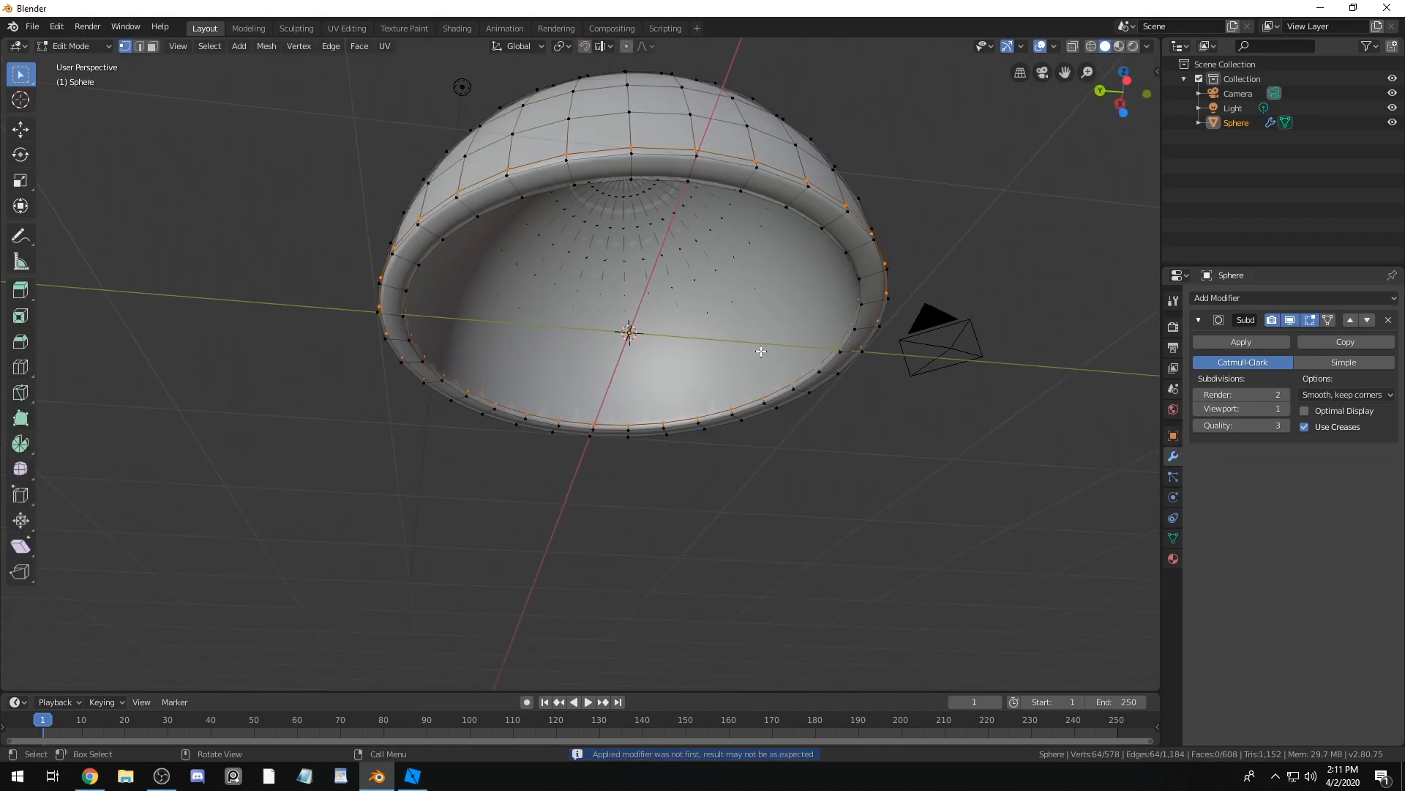
{"action": "key", "text": "ctrl+r"}
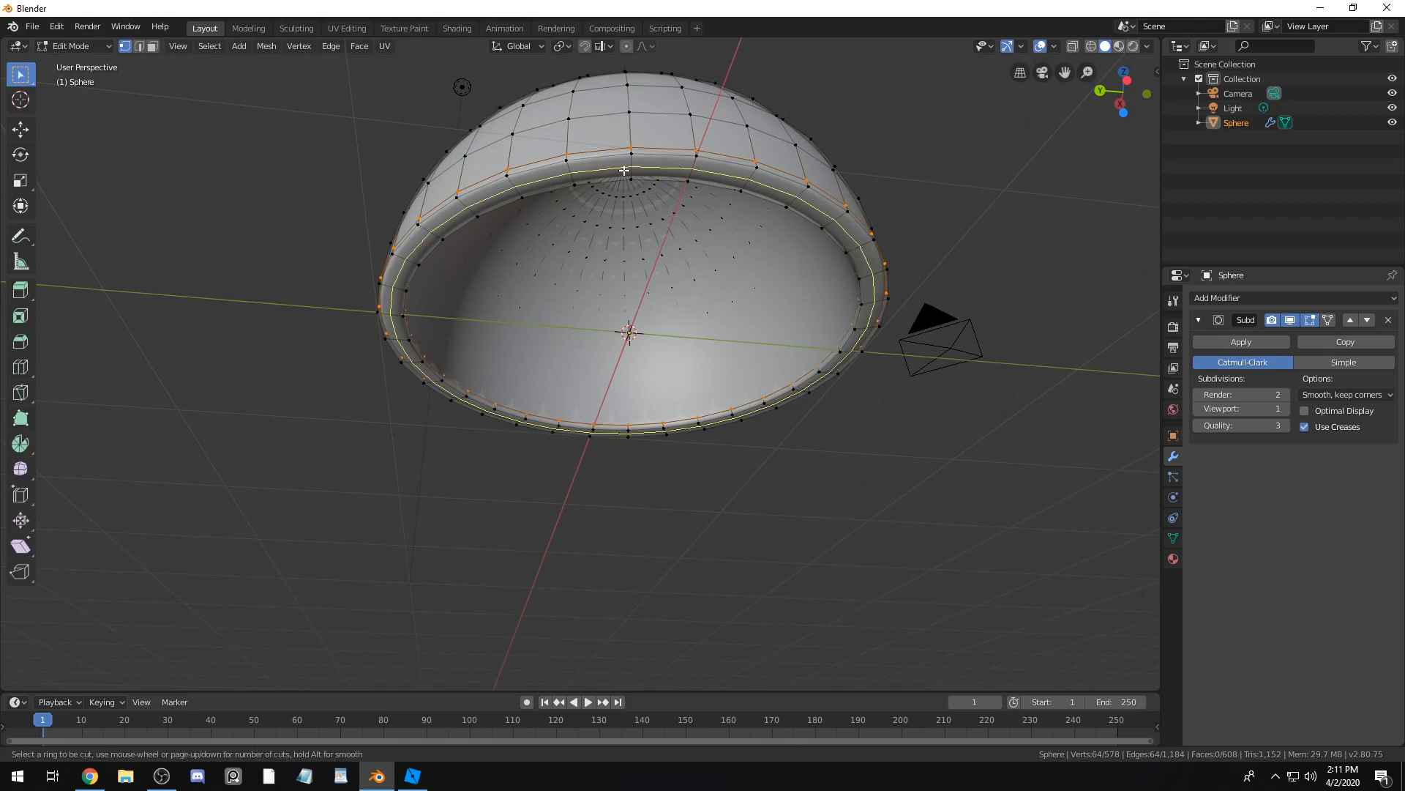
{"action": "left_click", "coordinate": [627, 169]}
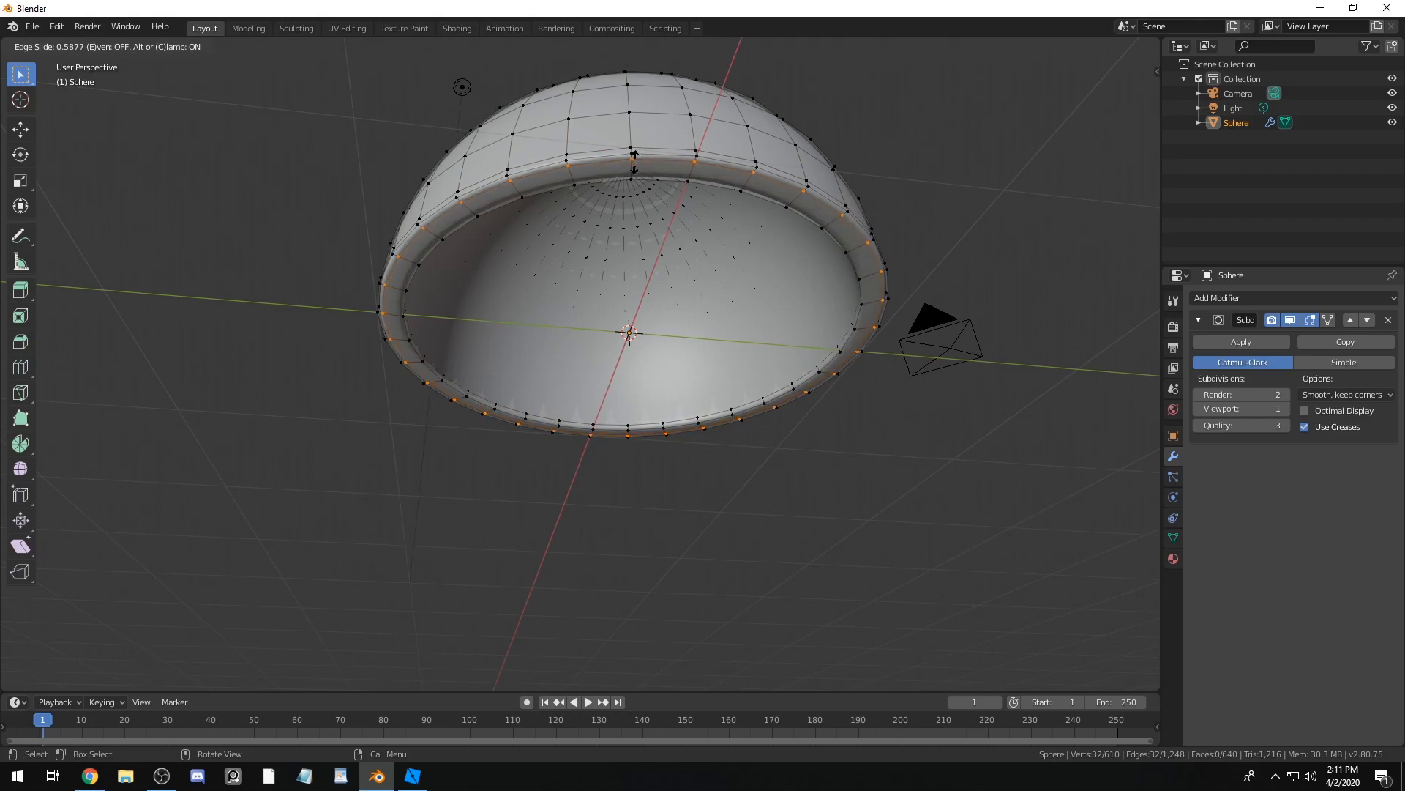
{"action": "left_click", "coordinate": [634, 161]}
Step: Add a second loop cut around the flat rim and slide it about -0.44 toward the inner edge
{"action": "middle_click_drag", "start_coordinate": [660, 260], "coordinate": [715, 238]}
{"action": "key", "text": "ctrl+r"}
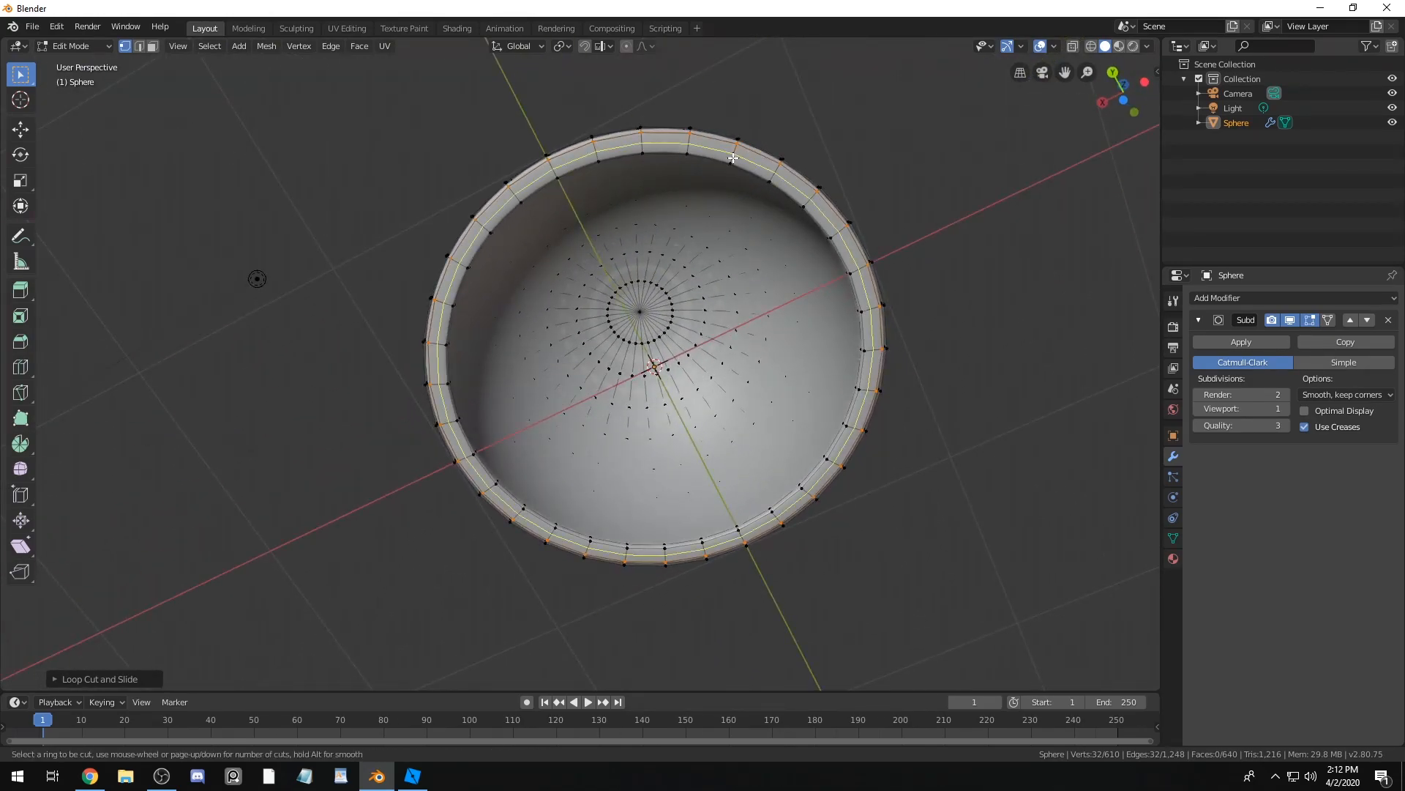
{"action": "left_click", "coordinate": [736, 150]}
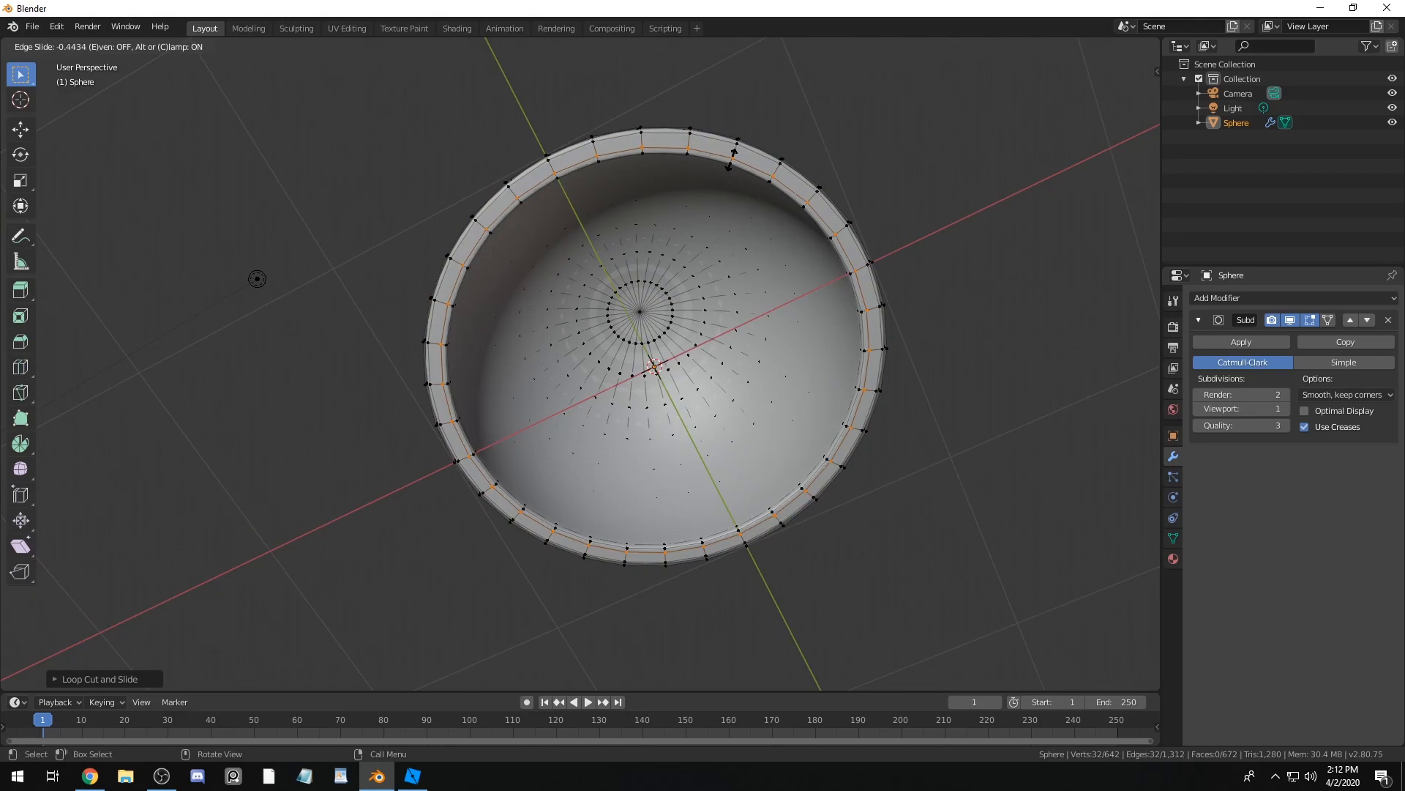
{"action": "left_click", "coordinate": [732, 160]}
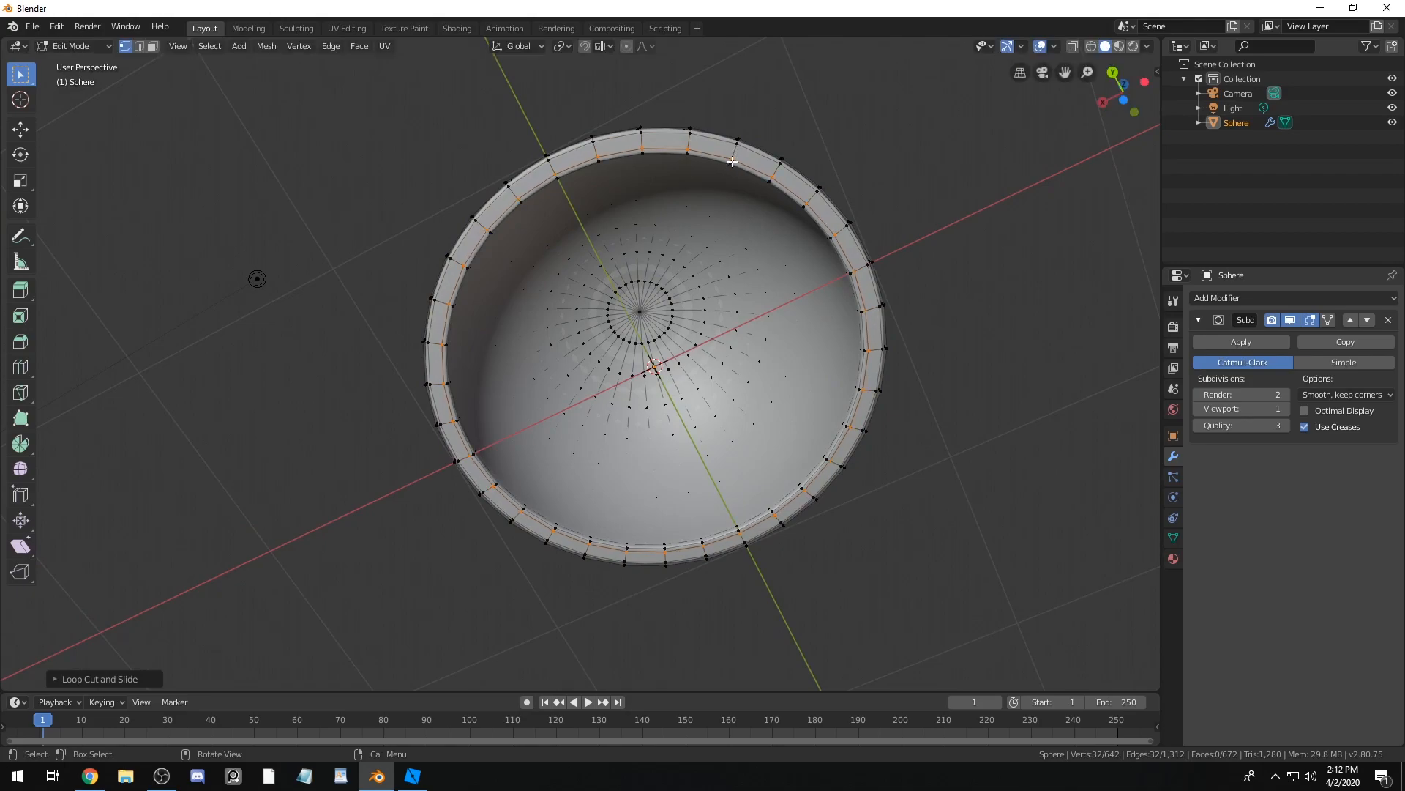
Step: Deselect the mesh, return to Object Mode and check the dome's surface and rim from above and below
{"action": "middle_click_drag", "start_coordinate": [734, 194], "coordinate": [887, 369]}
{"action": "left_click", "coordinate": [1012, 431]}
{"action": "middle_click_drag", "start_coordinate": [999, 435], "coordinate": [591, 549]}
{"action": "key", "text": "Tab"}
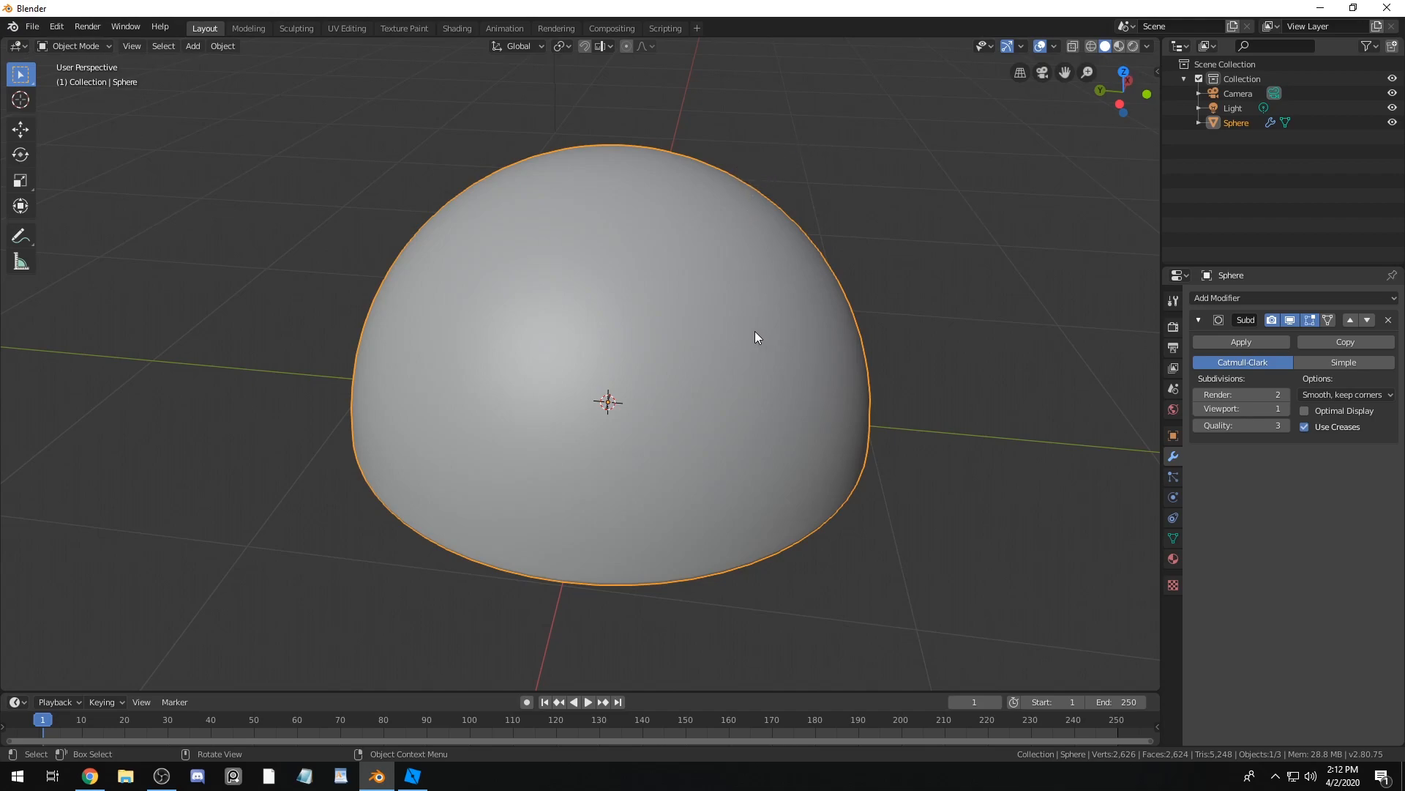
{"action": "middle_click_drag", "start_coordinate": [875, 513], "coordinate": [852, 427]}
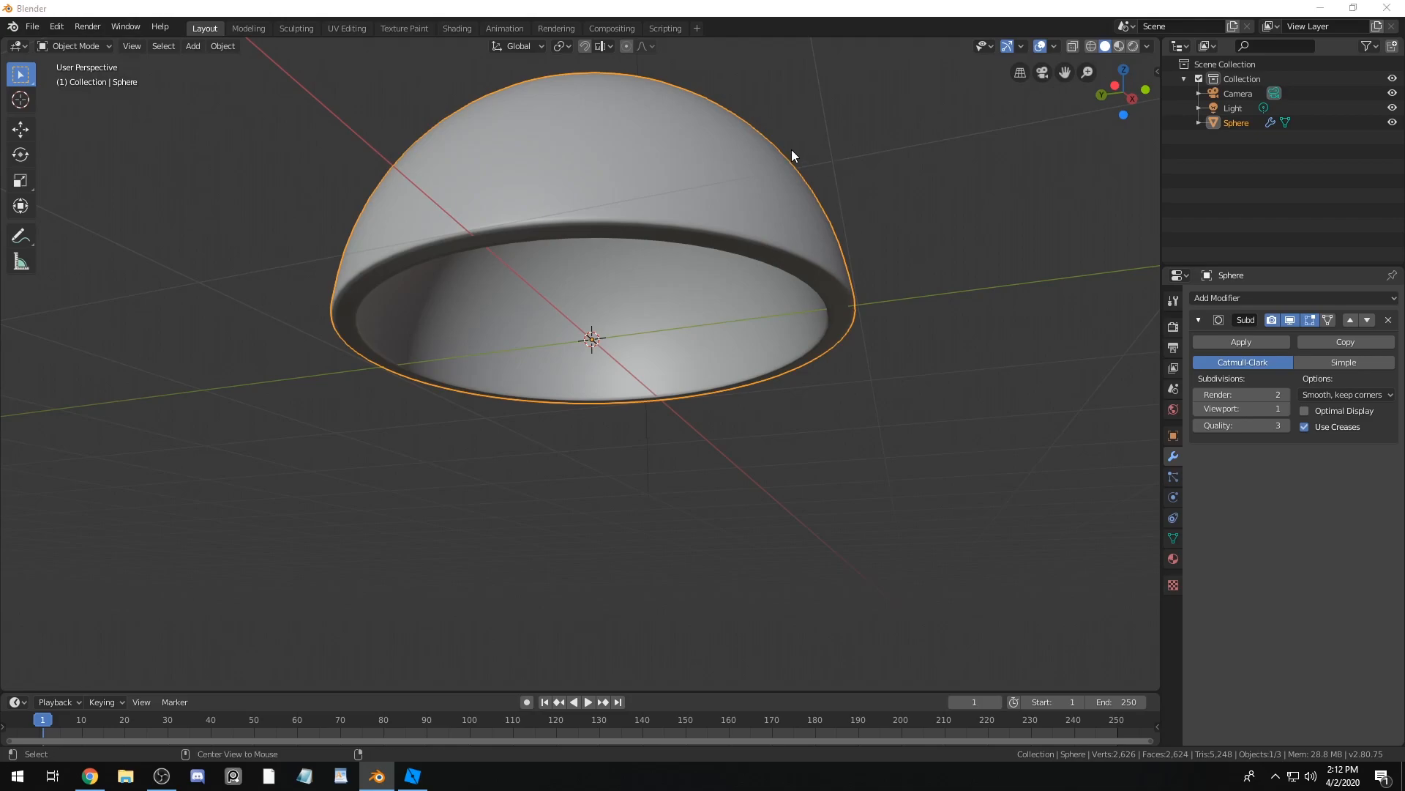
Step: Switch to the Baseplate place in Roblox Studio, and from there to the browser's loop cut hotkey search results
{"action": "key", "text": "alt+Tab"}
{"action": "left_click", "coordinate": [834, 395], "text": "alt"}
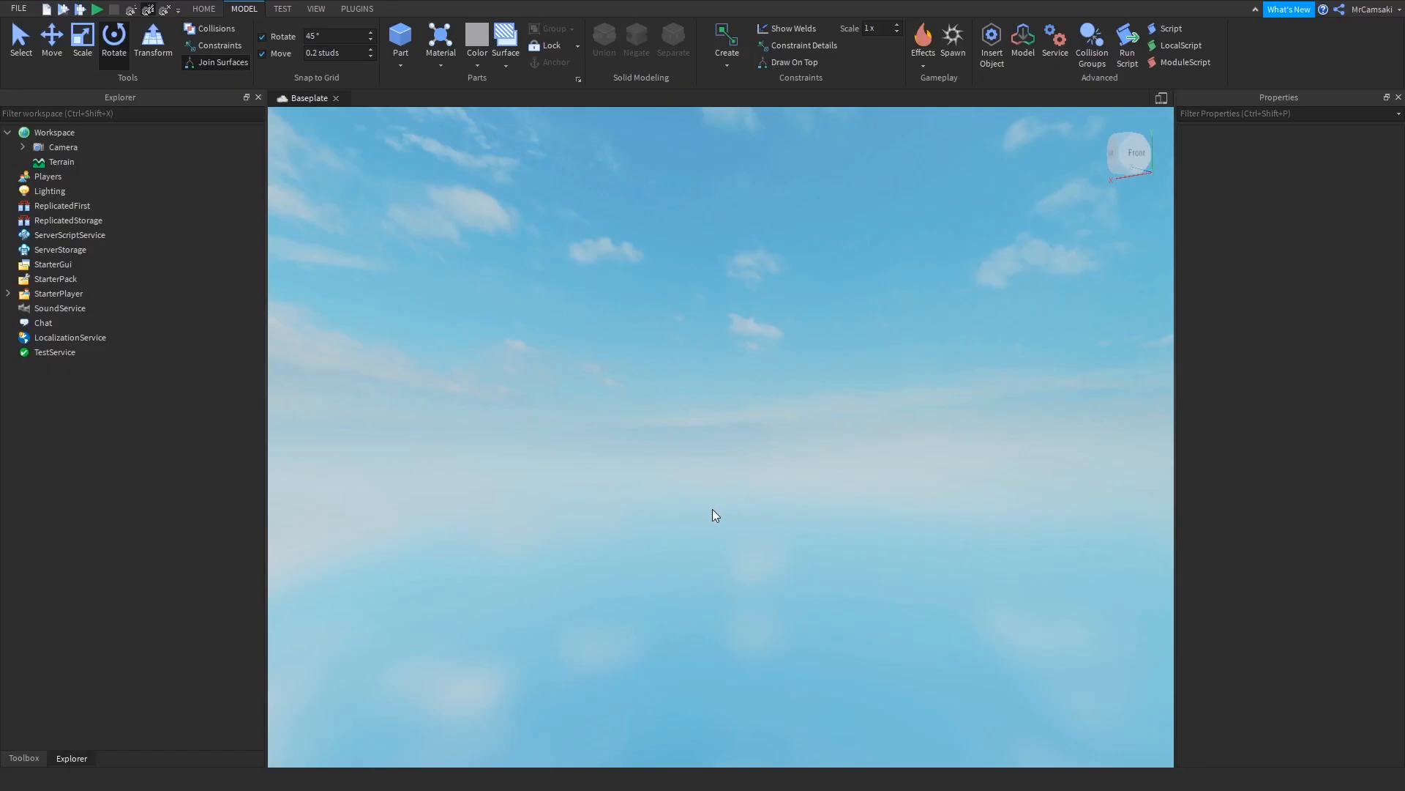
{"action": "key", "text": "alt+Tab"}
{"action": "left_click", "coordinate": [825, 430], "text": "alt"}
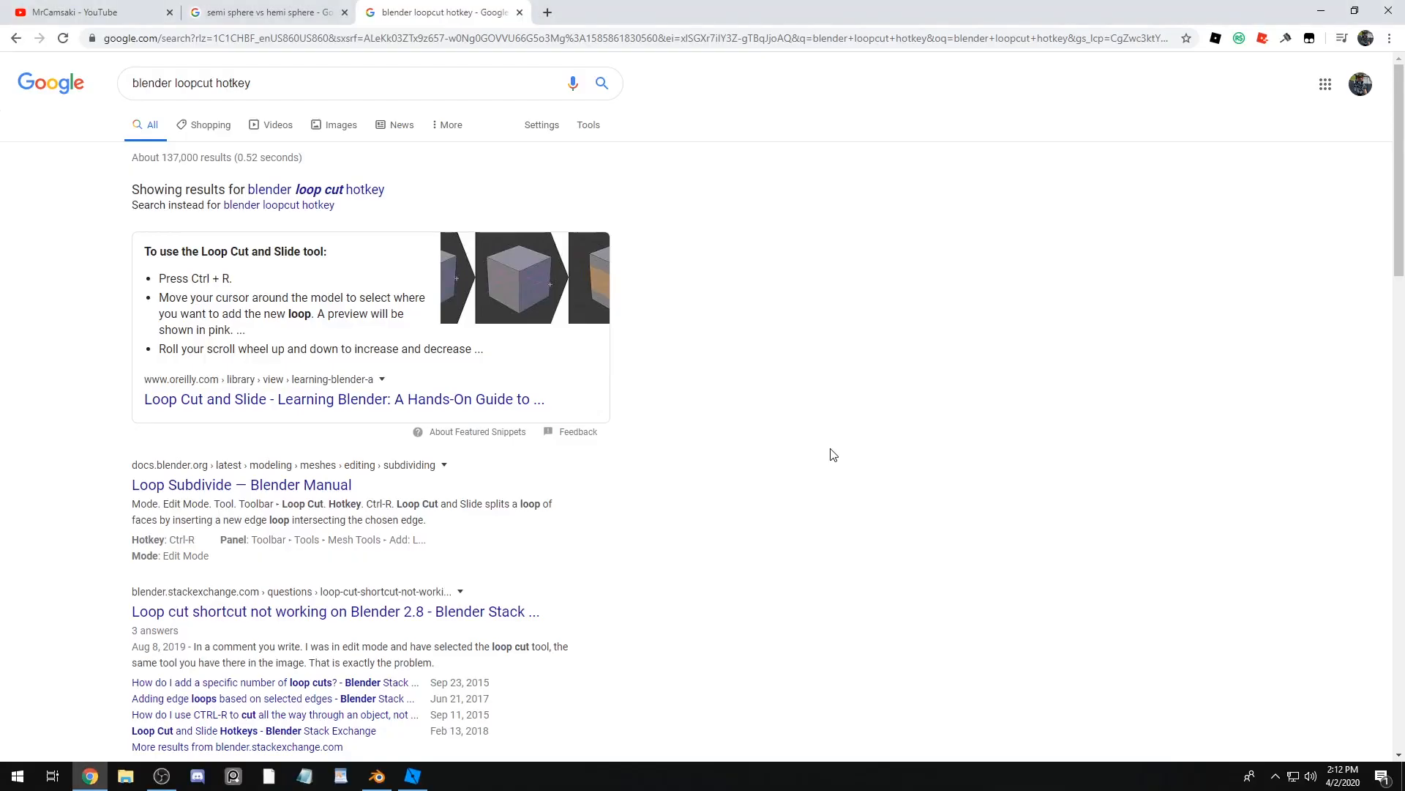